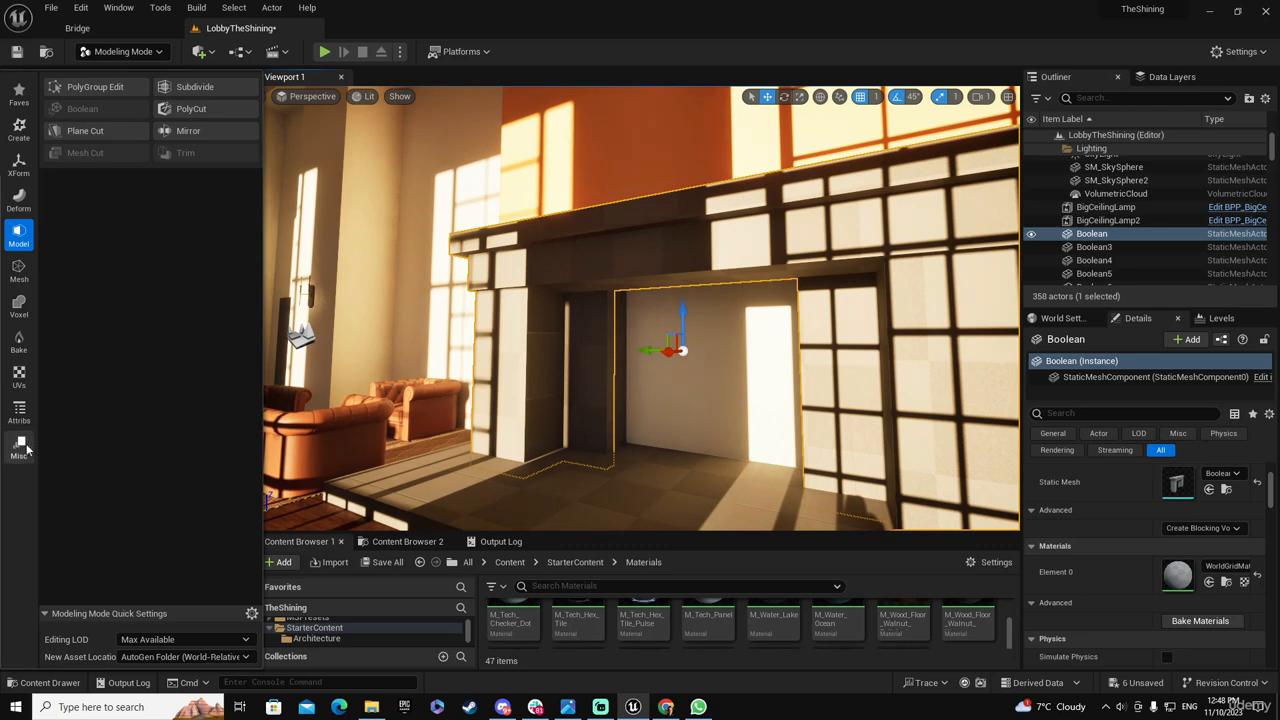
Generate PolyGroups for the selected fireplace mesh using Face Normal Deviation and accept the result
{"action": "left_click", "coordinate": [19, 410]}
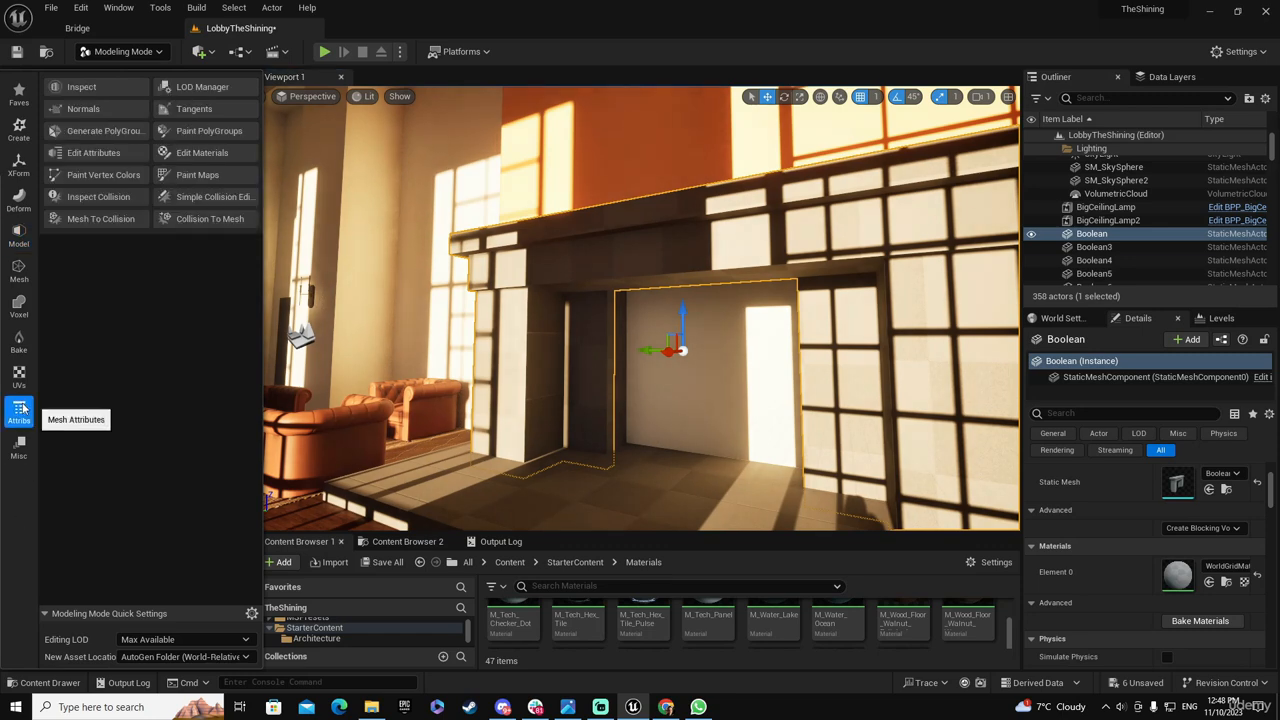
{"action": "left_click", "coordinate": [92, 130]}
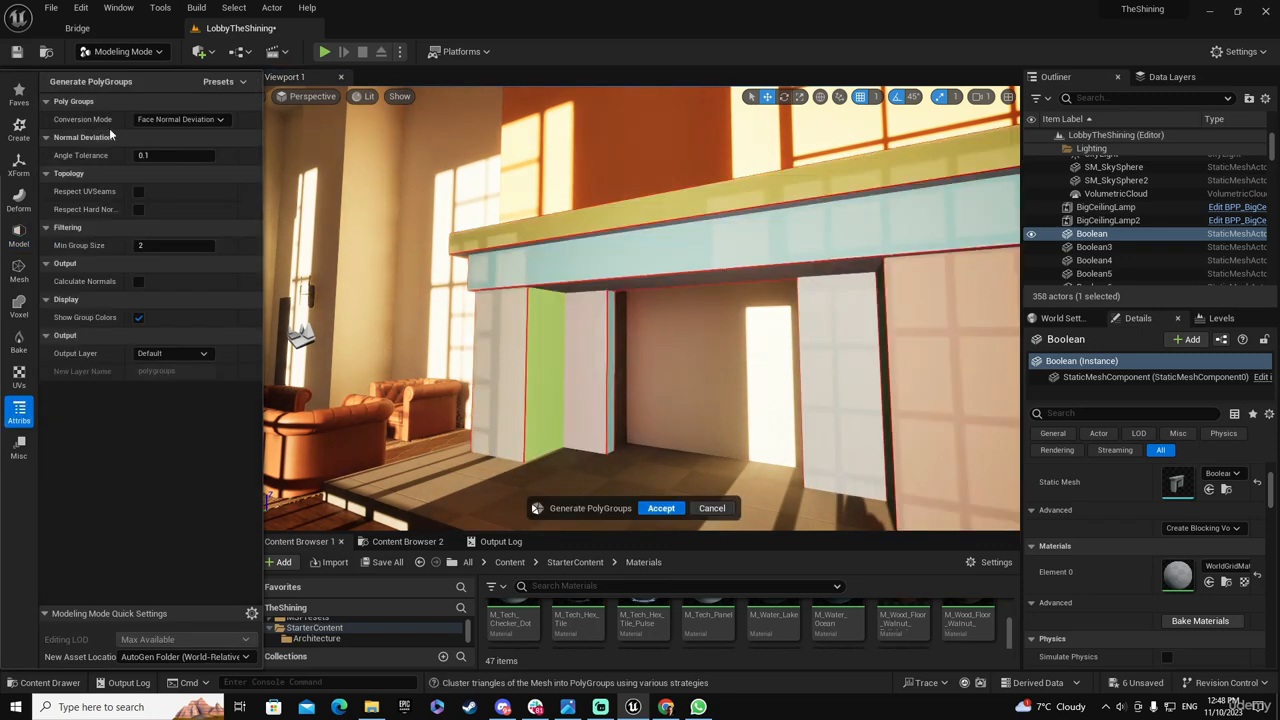
{"action": "right_click_drag", "start_coordinate": [695, 317], "coordinate": [728, 322]}
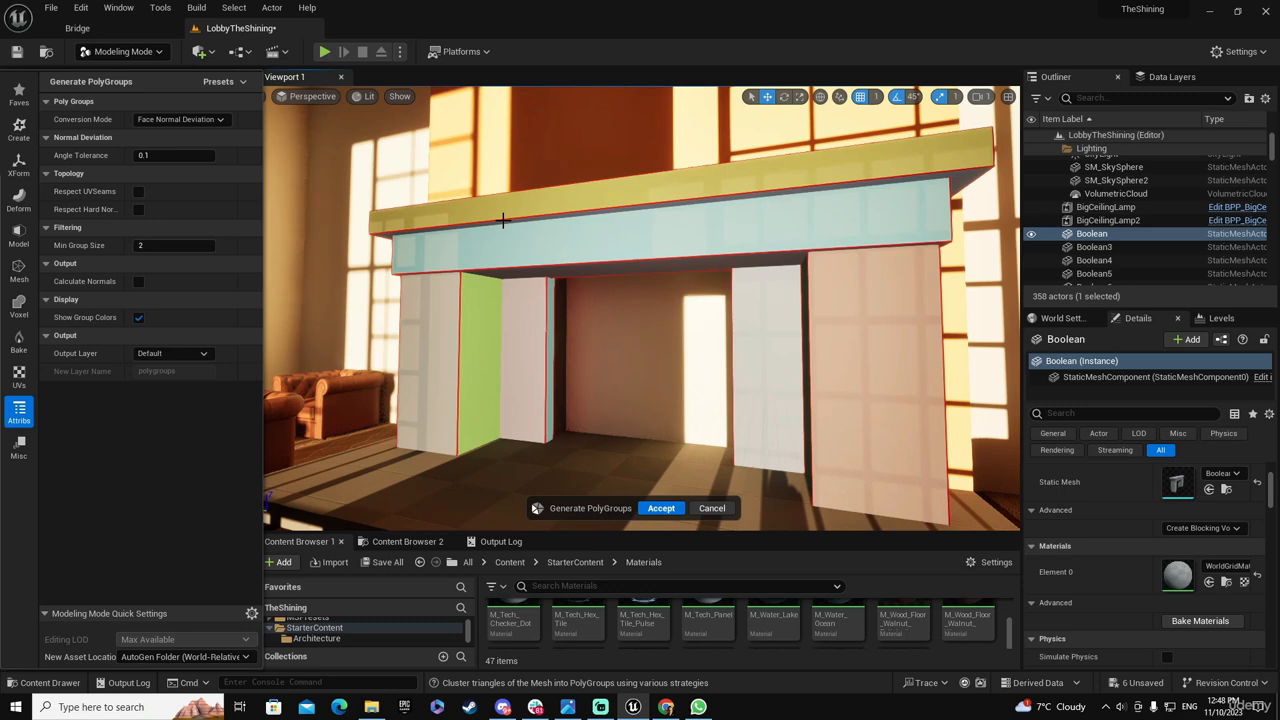
{"action": "left_click", "coordinate": [661, 508]}
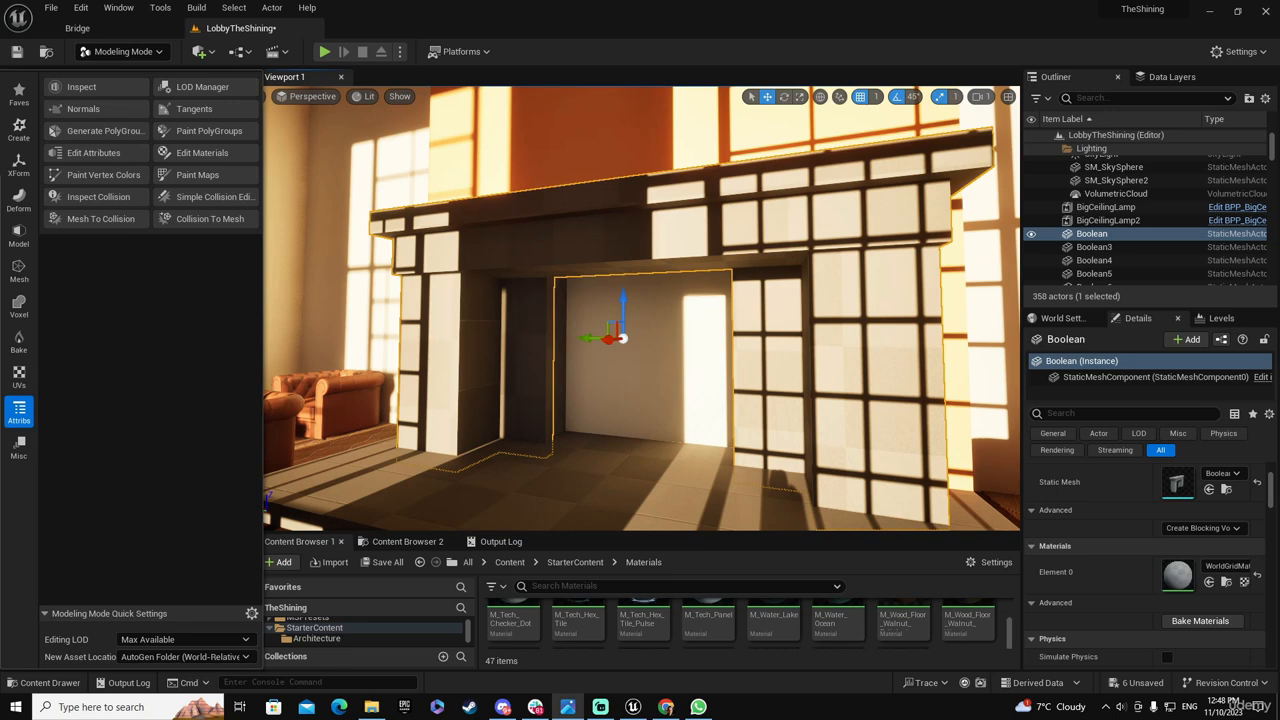
Start Paint PolyGroups on the fireplace and paint the mantel's front, upper ledge and left end with group 28
{"action": "left_click_drag", "start_coordinate": [1, 66], "coordinate": [386, 64]}
{"action": "right_click_drag", "start_coordinate": [553, 387], "coordinate": [578, 450]}
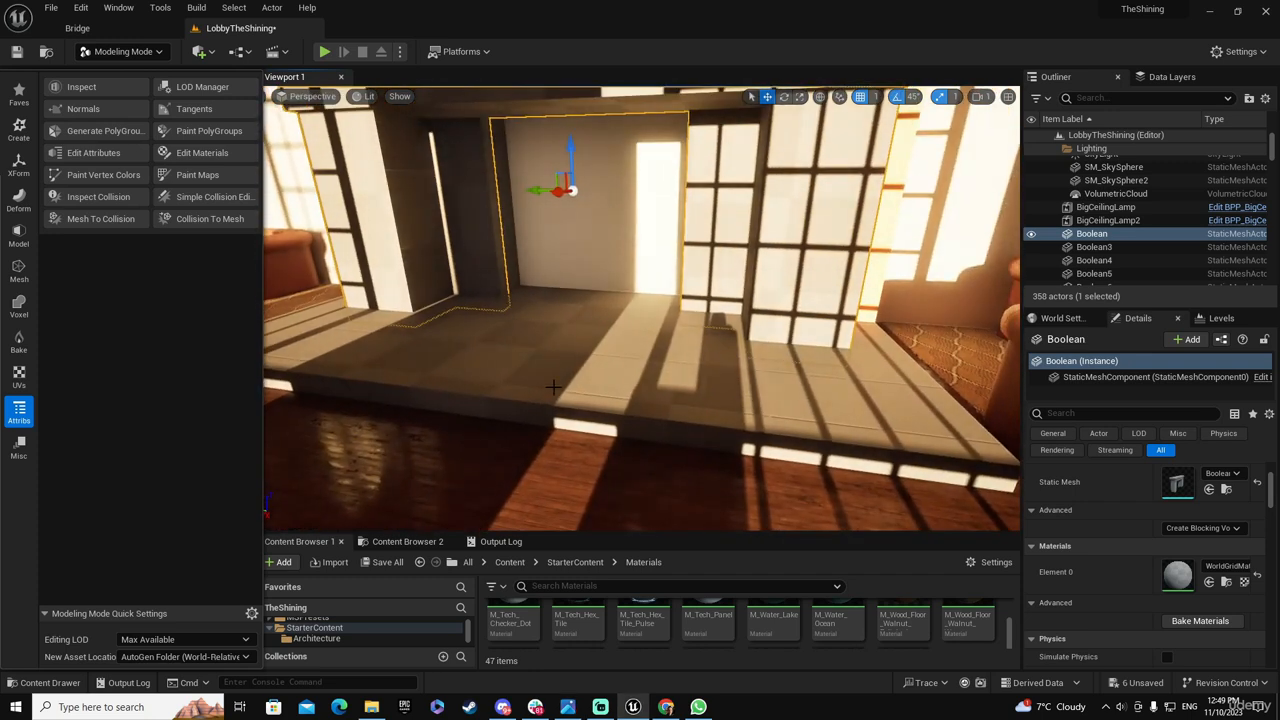
{"action": "mouse_move", "coordinate": [614, 376]}
{"action": "right_mouse_down"}
{"action": "mouse_move", "coordinate": [600, 322]}
{"action": "mouse_move", "coordinate": [594, 370]}
{"action": "right_mouse_up"}
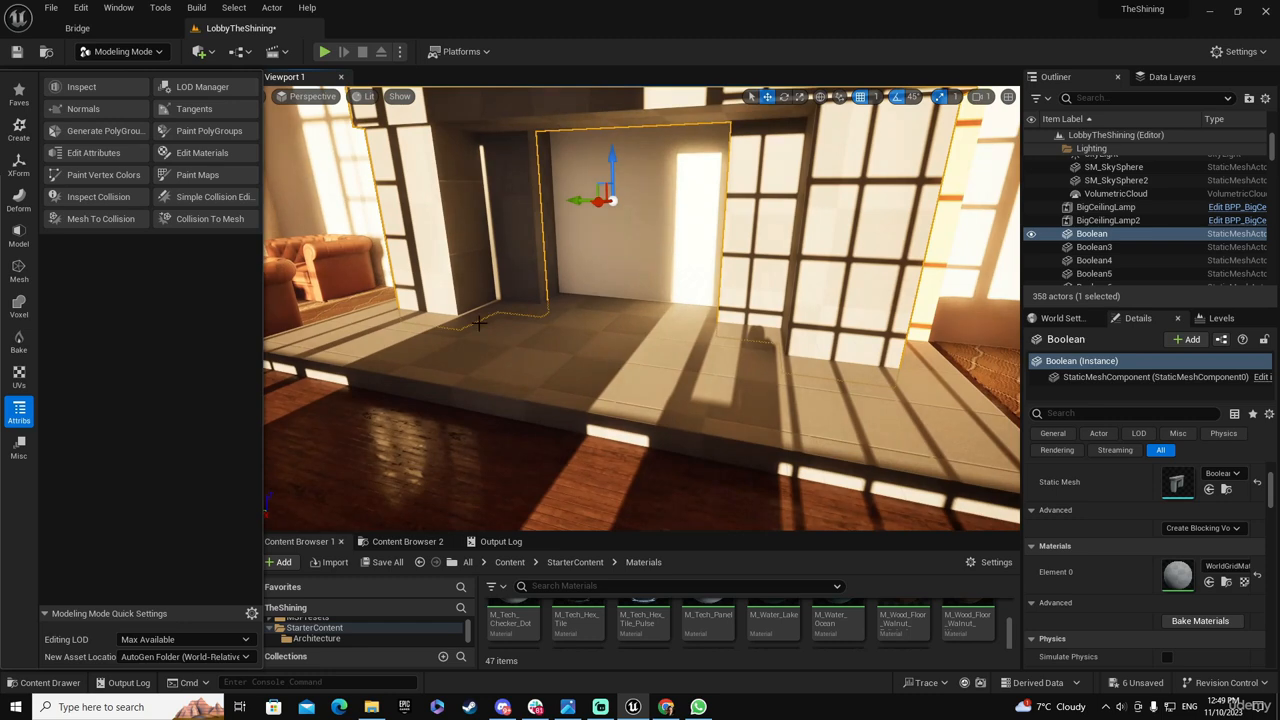
{"action": "right_click_drag", "start_coordinate": [479, 323], "coordinate": [556, 311]}
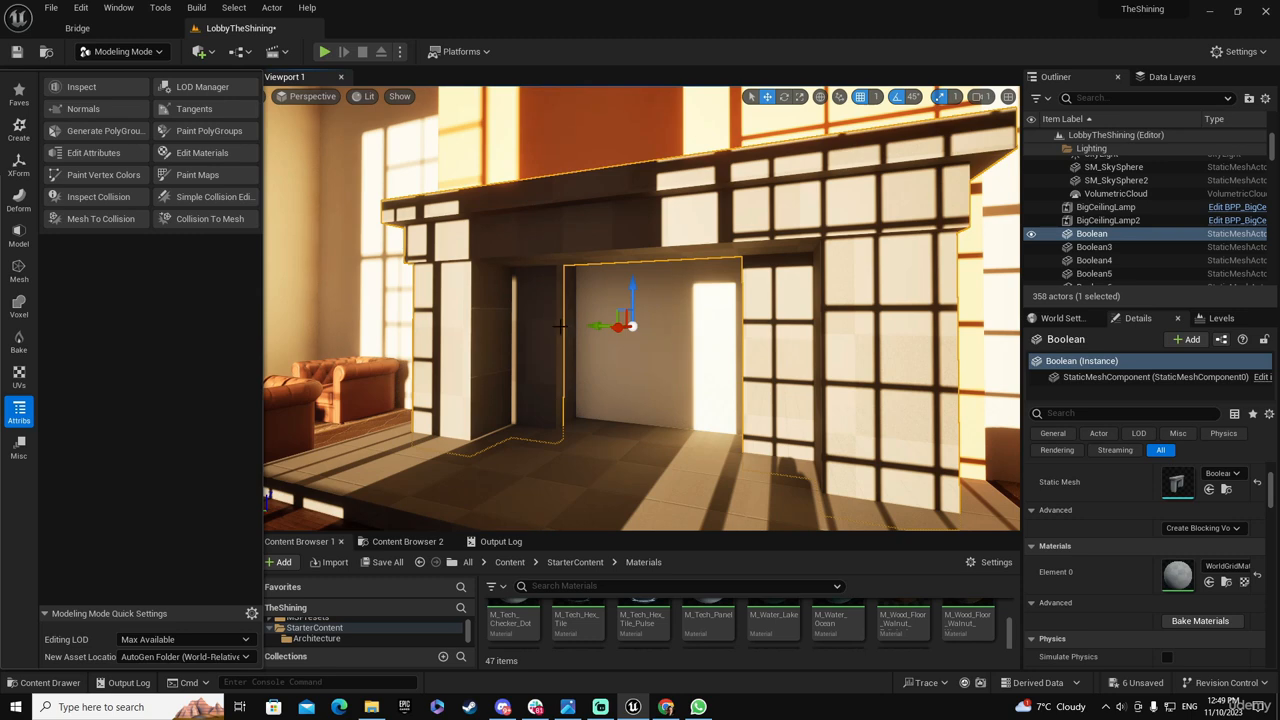
{"action": "right_click_drag", "start_coordinate": [561, 325], "coordinate": [523, 360]}
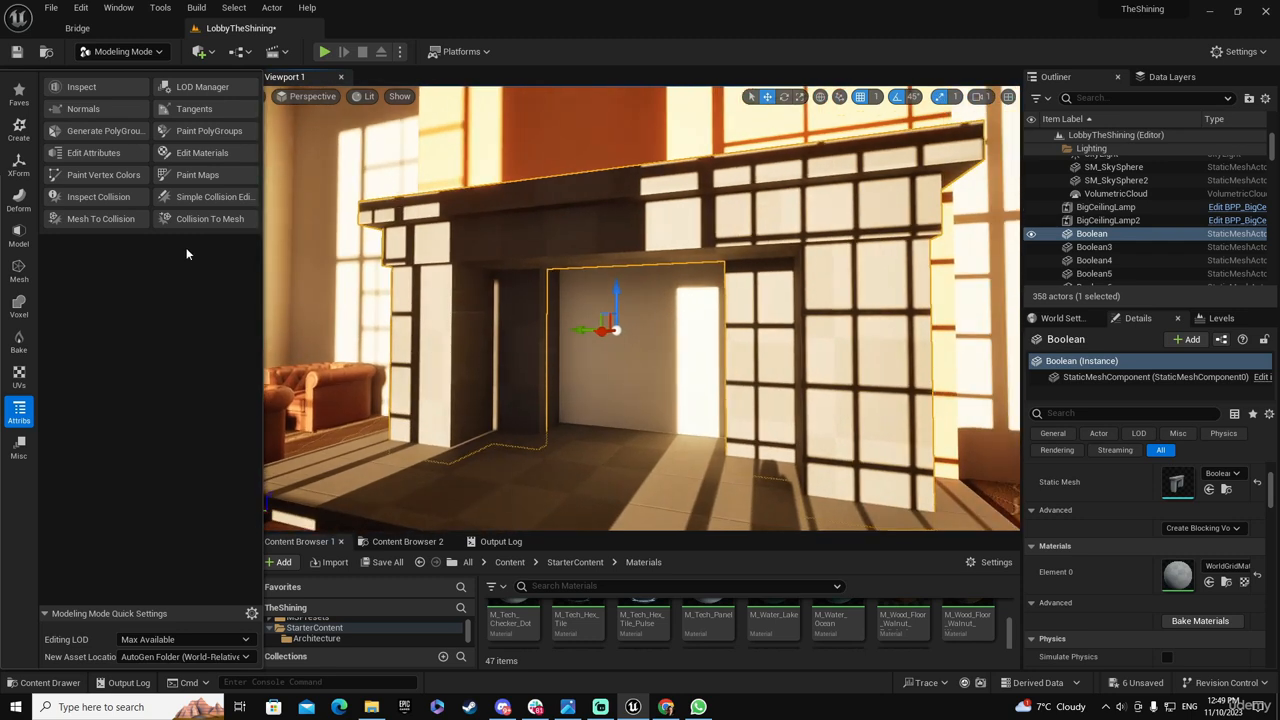
{"action": "left_click", "coordinate": [196, 130]}
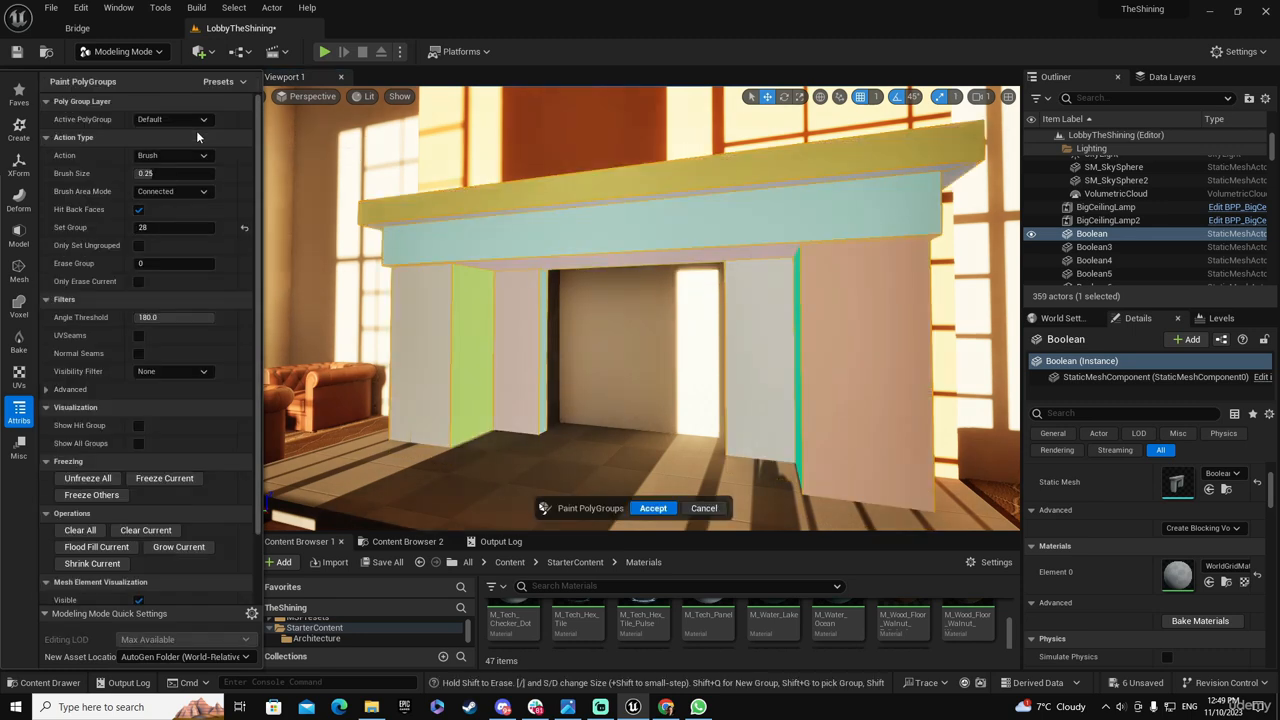
{"action": "left_click", "coordinate": [585, 219]}
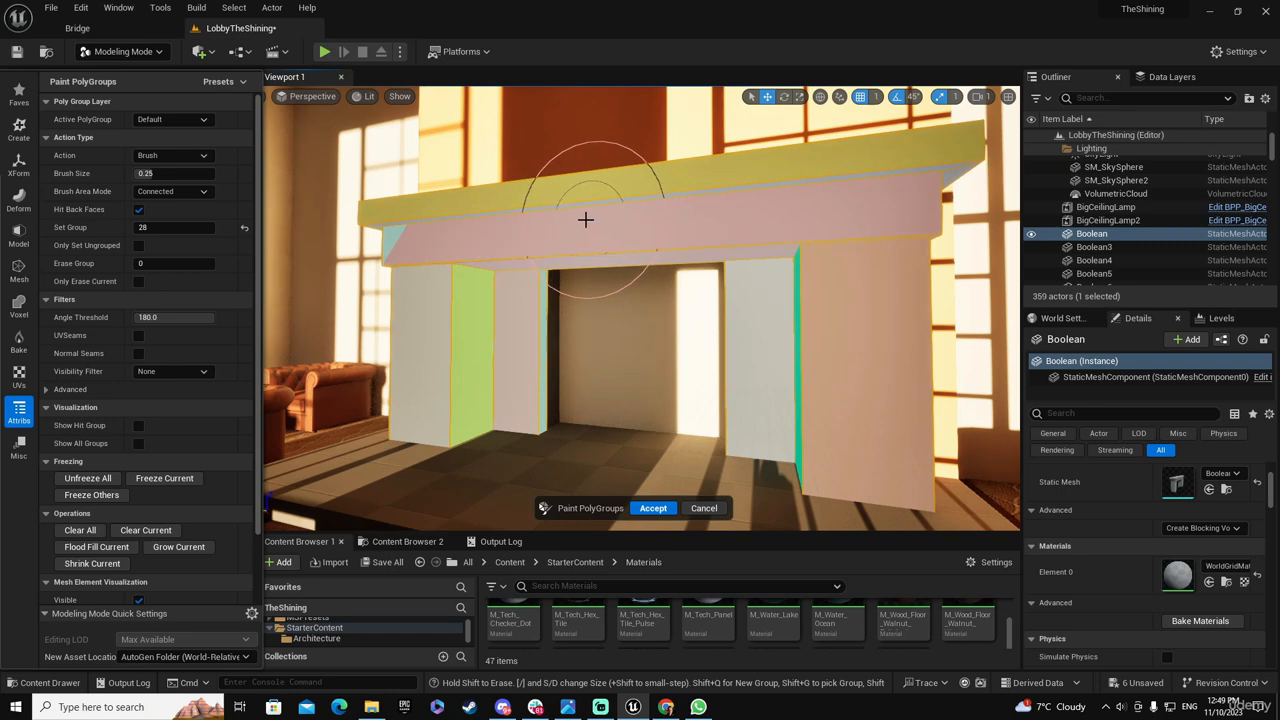
{"action": "left_click", "coordinate": [590, 195]}
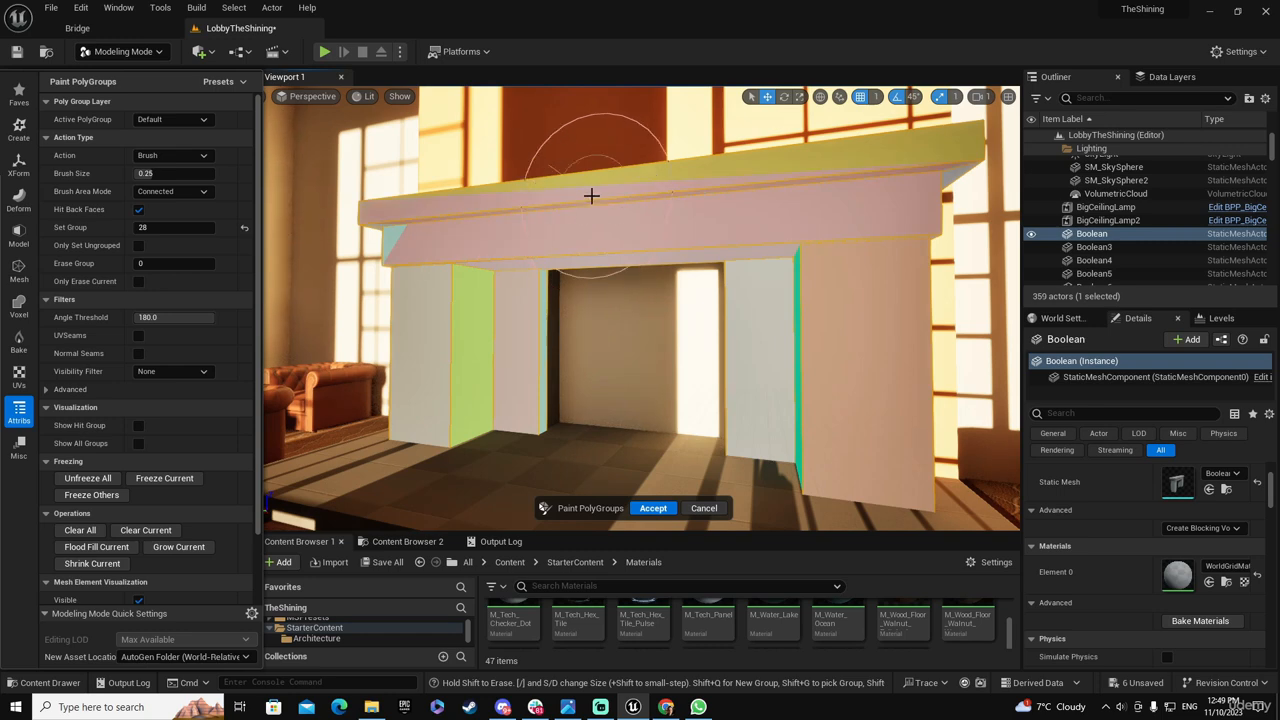
{"action": "left_click", "coordinate": [385, 232]}
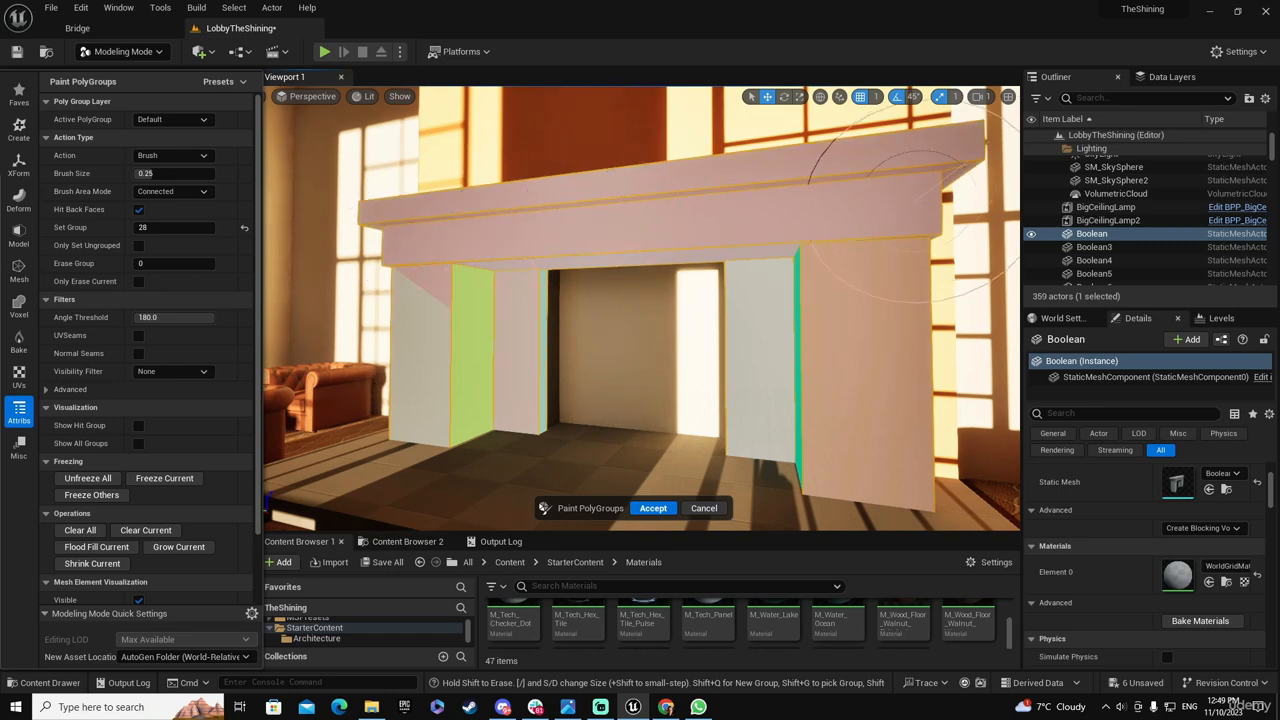
Paint the mantel's right end and underside faces with group 28
{"action": "mouse_move", "coordinate": [915, 195]}
{"action": "right_mouse_down"}
{"action": "mouse_move", "coordinate": [956, 175]}
{"action": "mouse_move", "coordinate": [868, 180]}
{"action": "mouse_move", "coordinate": [900, 176]}
{"action": "mouse_move", "coordinate": [849, 233]}
{"action": "mouse_move", "coordinate": [834, 229]}
{"action": "right_mouse_up"}
{"action": "key", "text": "d"}
{"action": "left_click", "coordinate": [901, 176]}
{"action": "key", "text": "a"}
{"action": "key", "text": "s"}
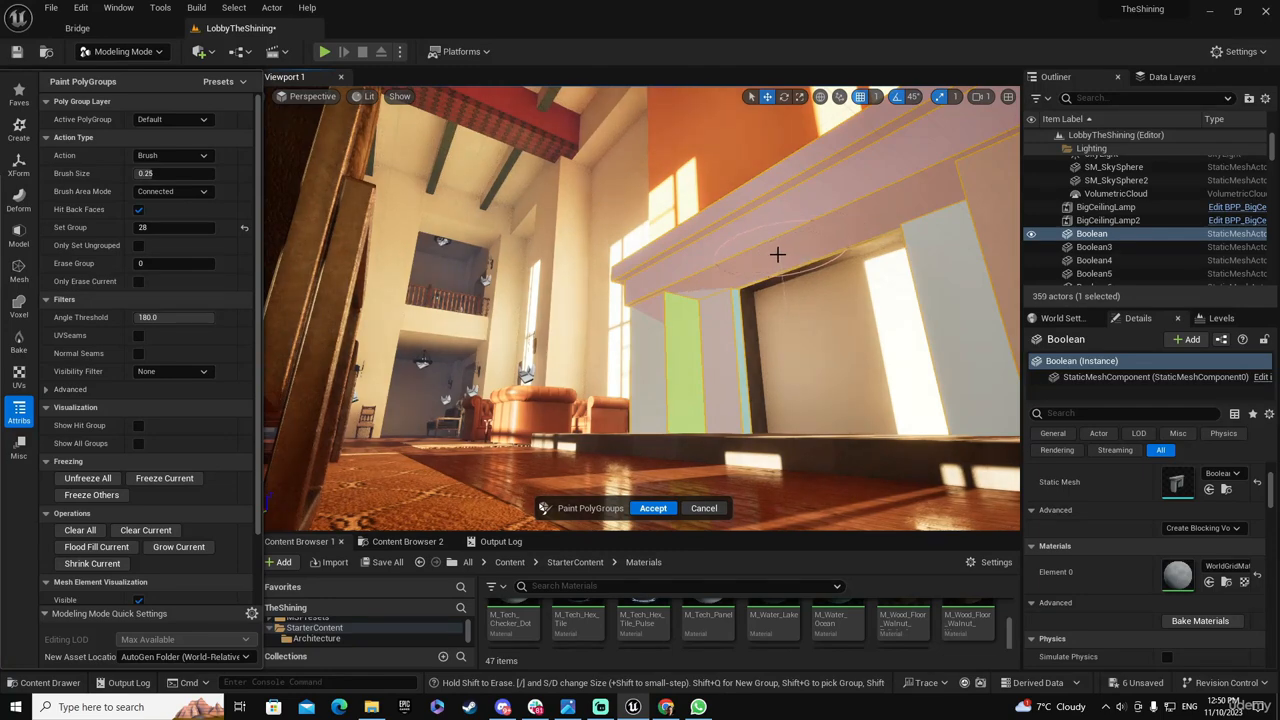
{"action": "key", "text": "s"}
{"action": "right_click_drag", "start_coordinate": [737, 275], "coordinate": [770, 275]}
{"action": "key", "text": "w"}
{"action": "key", "text": "w"}
{"action": "mouse_move", "coordinate": [715, 240]}
{"action": "right_mouse_down"}
{"action": "mouse_move", "coordinate": [690, 240]}
{"action": "mouse_move", "coordinate": [700, 275]}
{"action": "mouse_move", "coordinate": [706, 266]}
{"action": "mouse_move", "coordinate": [689, 284]}
{"action": "right_mouse_up"}
{"action": "key", "text": "s"}
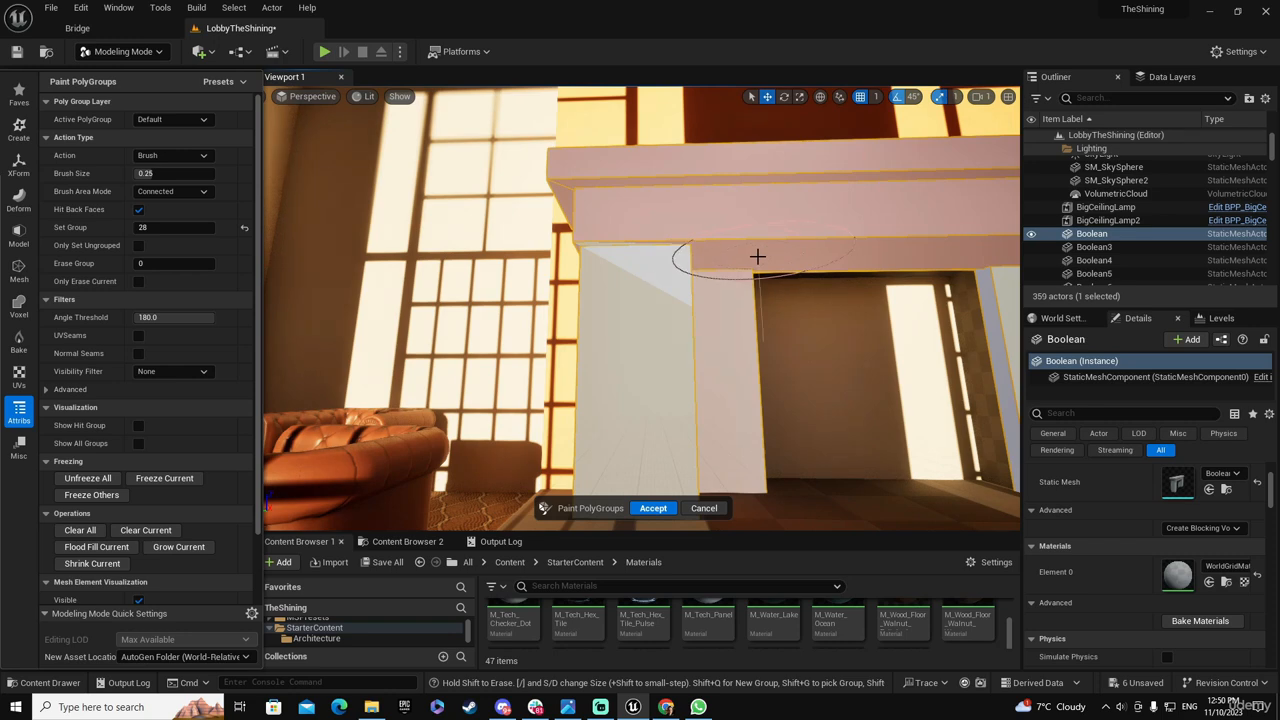
Erase the upper part of the left pillar's front face to group 0, undoing the stray group 28 stroke
{"action": "mouse_move", "coordinate": [655, 252]}
{"action": "right_mouse_down"}
{"action": "mouse_move", "coordinate": [660, 262]}
{"action": "mouse_move", "coordinate": [640, 240]}
{"action": "right_mouse_up"}
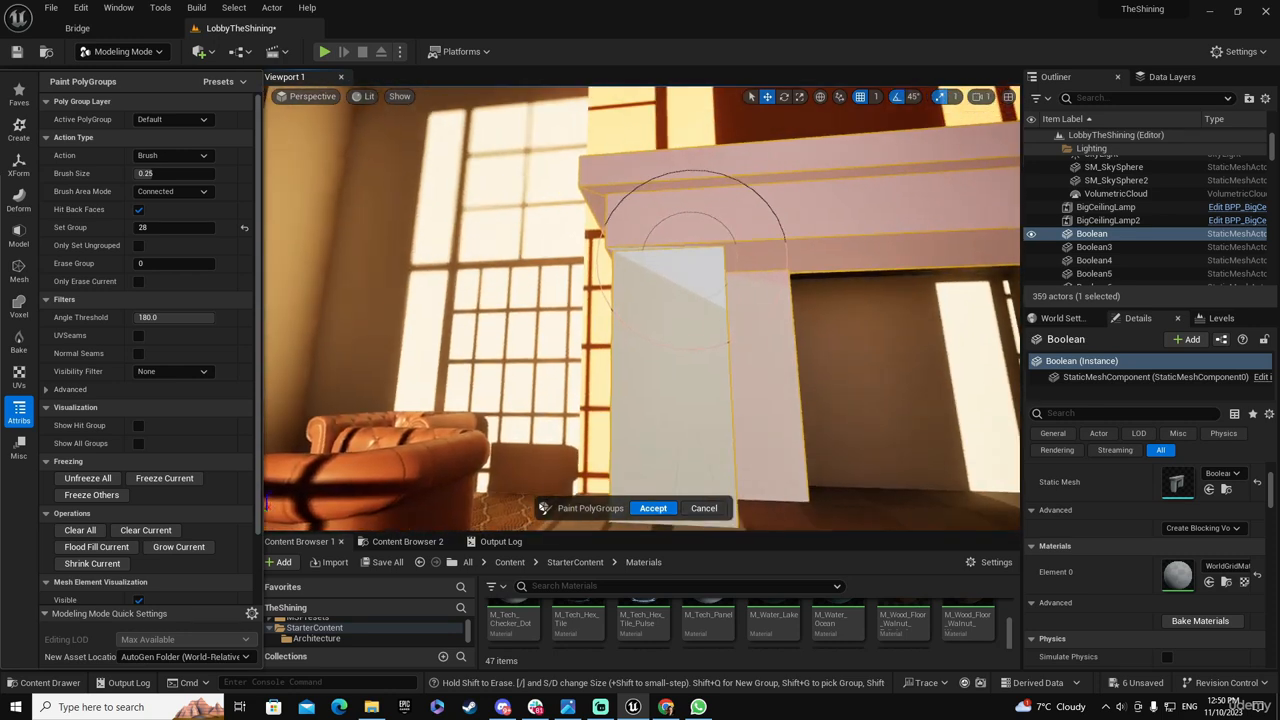
{"action": "left_click_drag", "start_coordinate": [636, 242], "coordinate": [668, 259]}
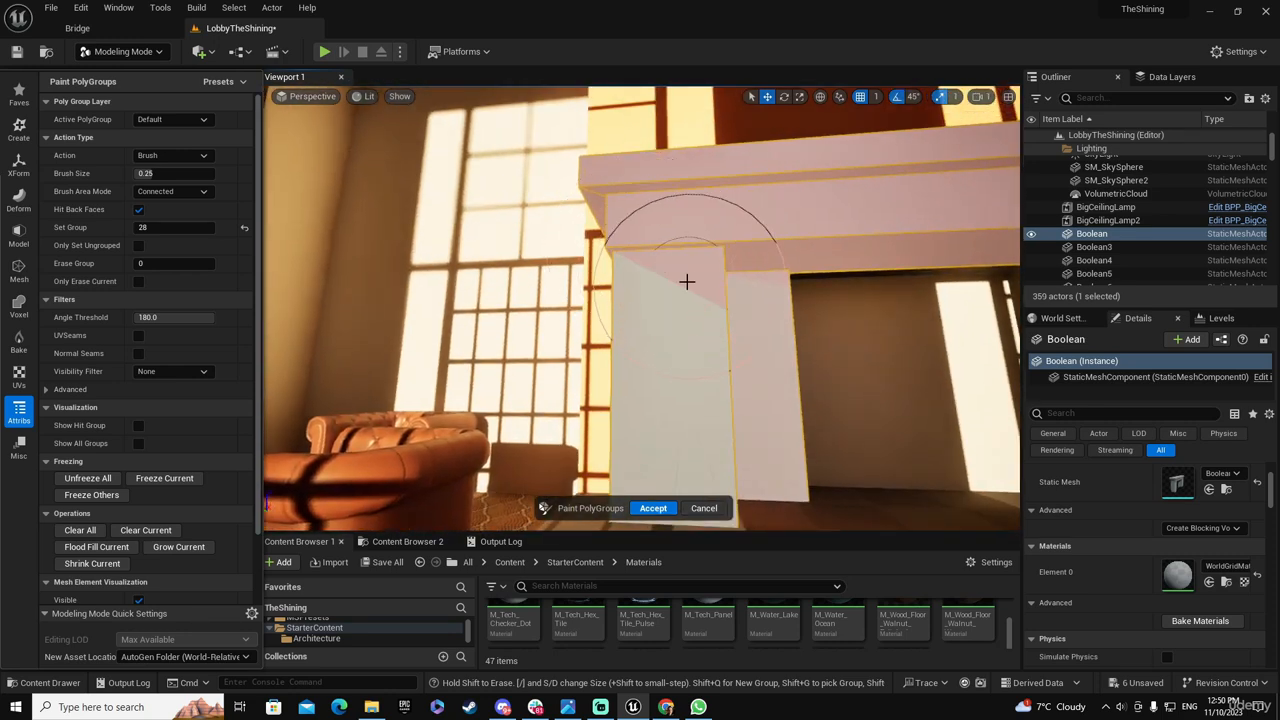
{"action": "key", "text": "ctrl+z"}
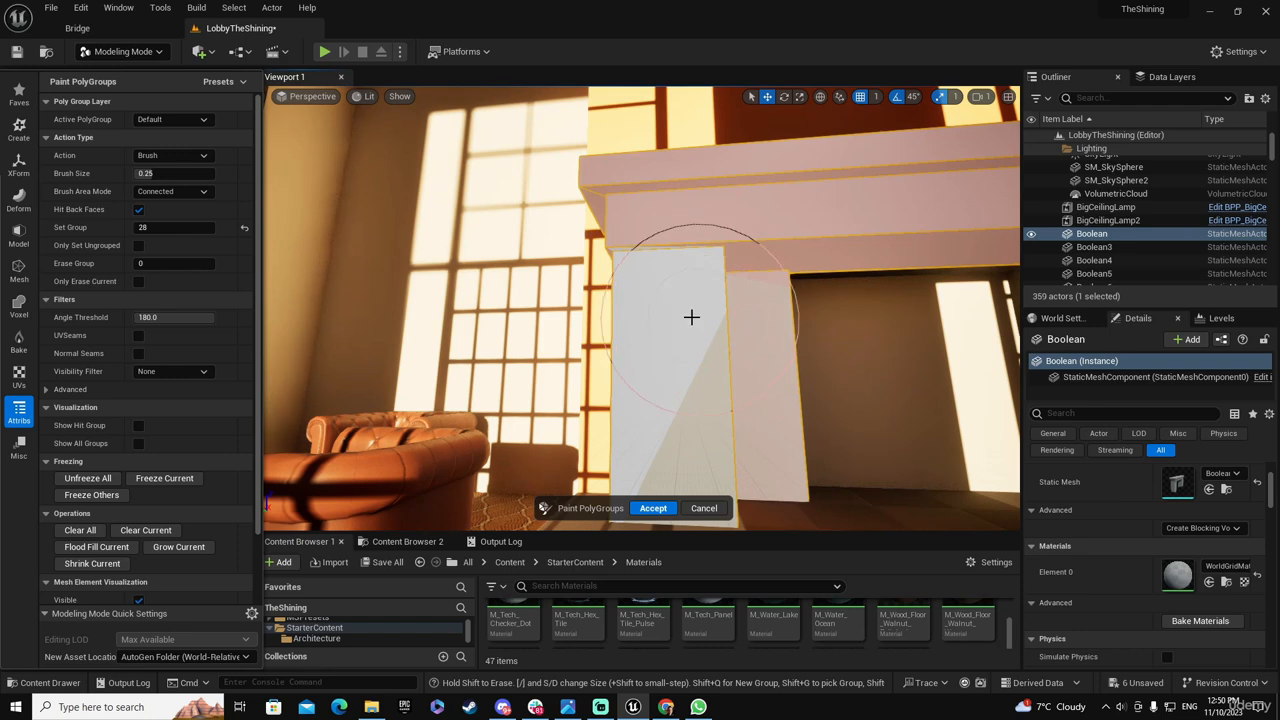
Reduce the brush size to 0.074 and paint the narrow strip under the mantel's left end with group 28
{"action": "middle_click_drag", "start_coordinate": [631, 257], "coordinate": [645, 160]}
{"action": "mouse_move", "coordinate": [645, 160]}
{"action": "right_mouse_down"}
{"action": "mouse_move", "coordinate": [614, 343]}
{"action": "mouse_move", "coordinate": [643, 314]}
{"action": "mouse_move", "coordinate": [623, 289]}
{"action": "right_mouse_up"}
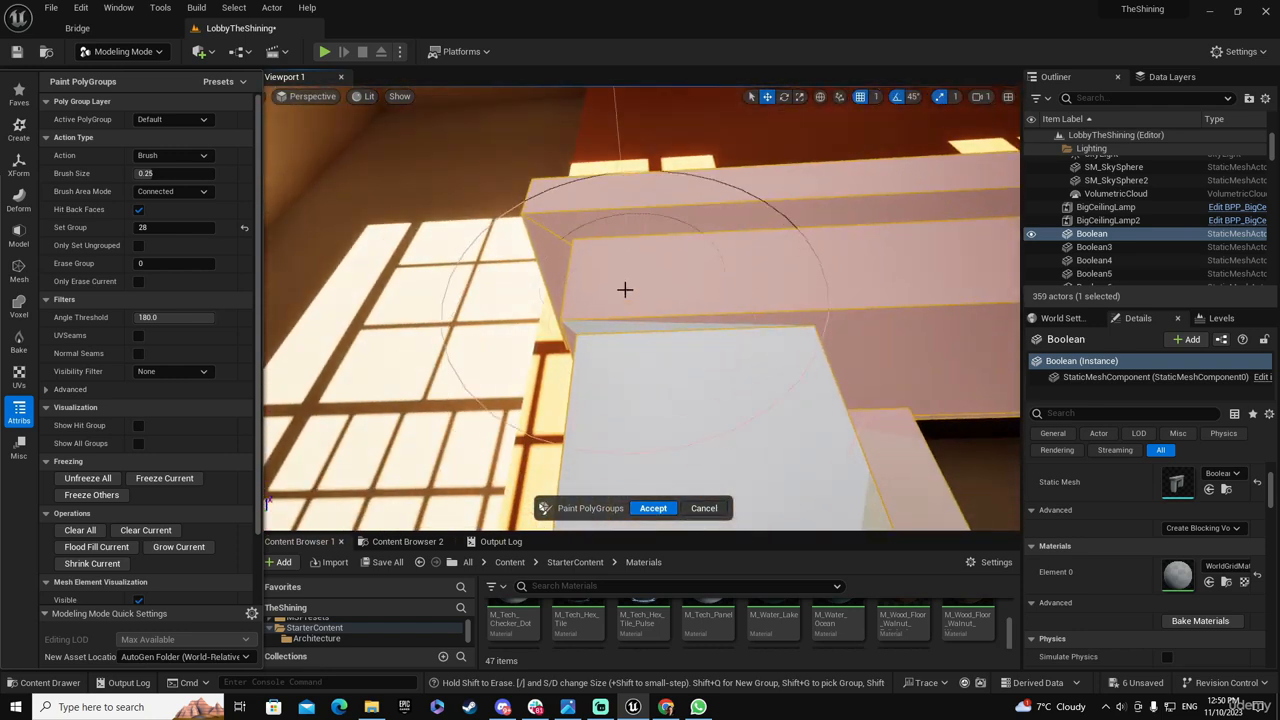
{"action": "left_click", "coordinate": [148, 174]}
{"action": "left_click", "coordinate": [162, 175]}
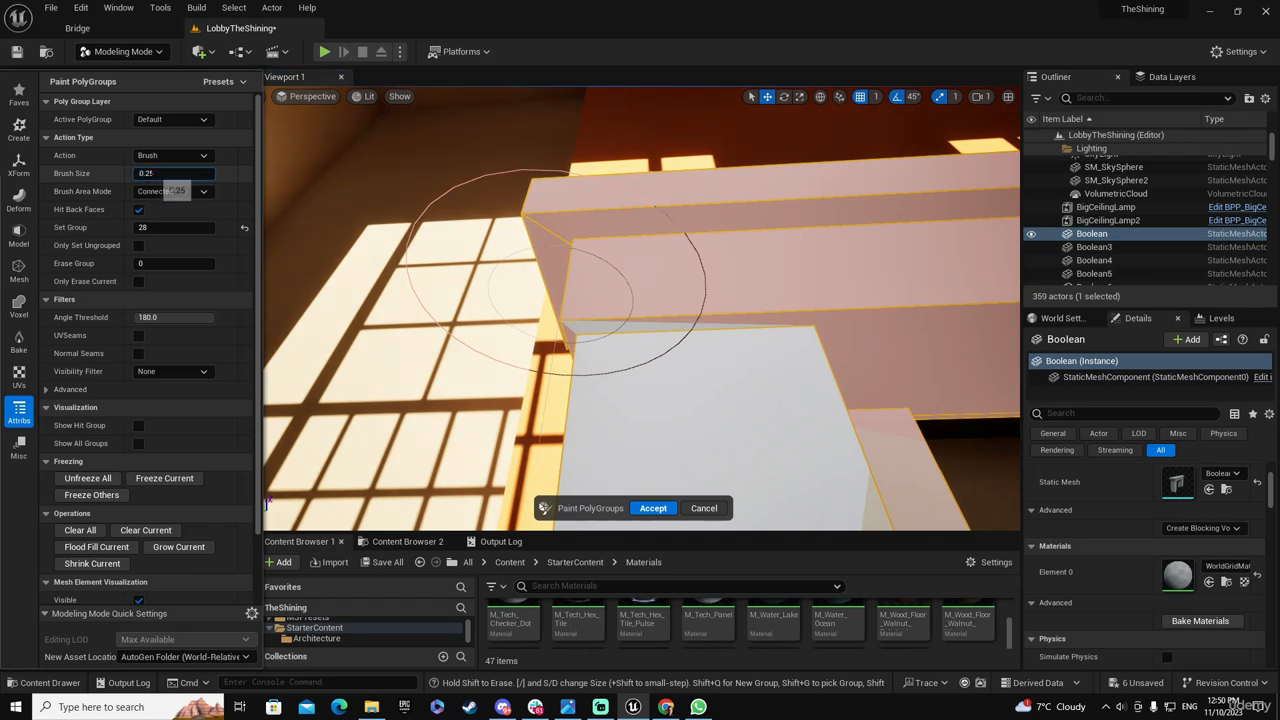
{"action": "mouse_move", "coordinate": [150, 175]}
{"action": "left_mouse_down"}
{"action": "mouse_move", "coordinate": [167, 176]}
{"action": "mouse_move", "coordinate": [124, 174]}
{"action": "left_mouse_up"}
{"action": "left_click", "coordinate": [165, 175]}
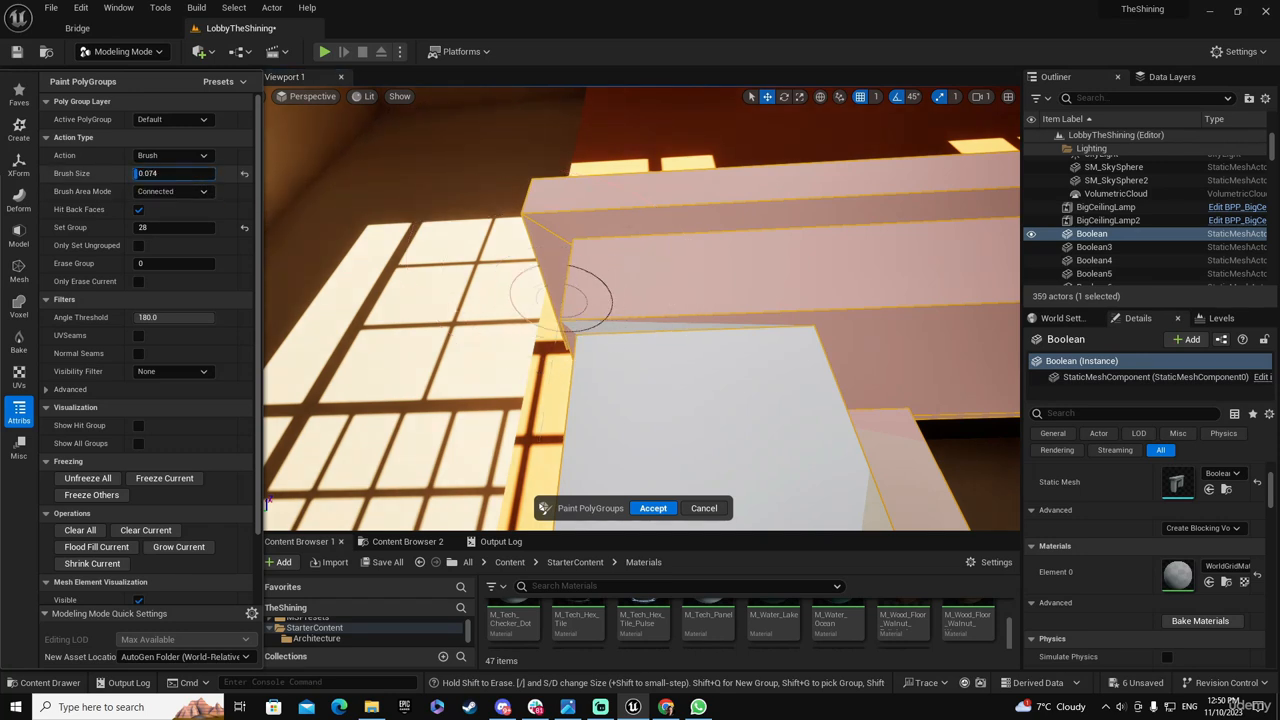
{"action": "left_click", "coordinate": [598, 328]}
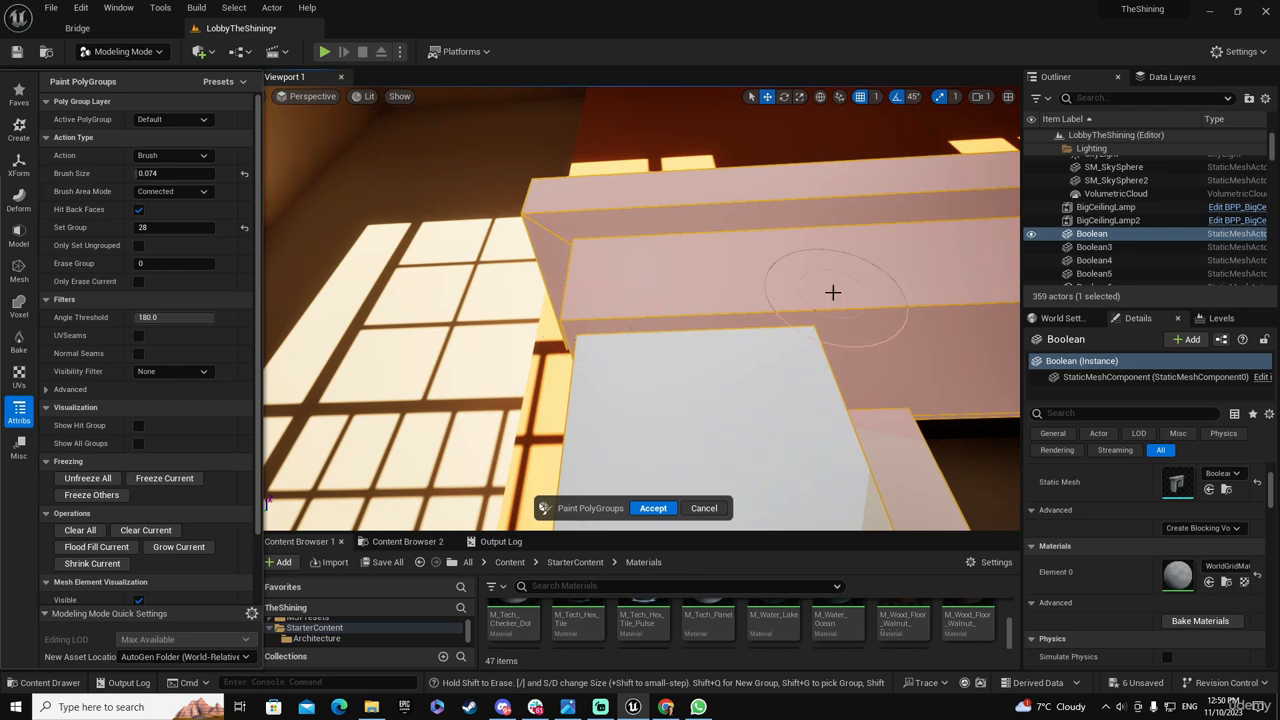
Erase the left pillar's front, inner side and recessed front faces to group 0
{"action": "right_click_drag", "start_coordinate": [832, 291], "coordinate": [794, 321]}
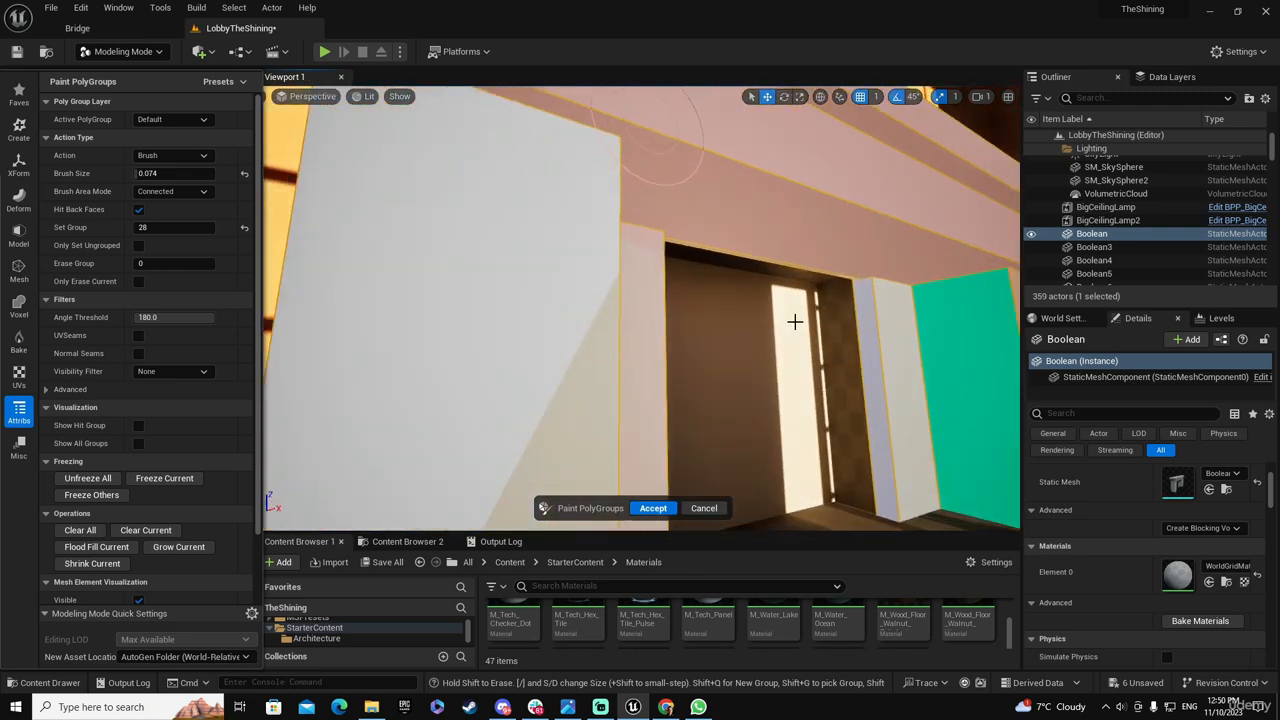
{"action": "left_click", "coordinate": [653, 268]}
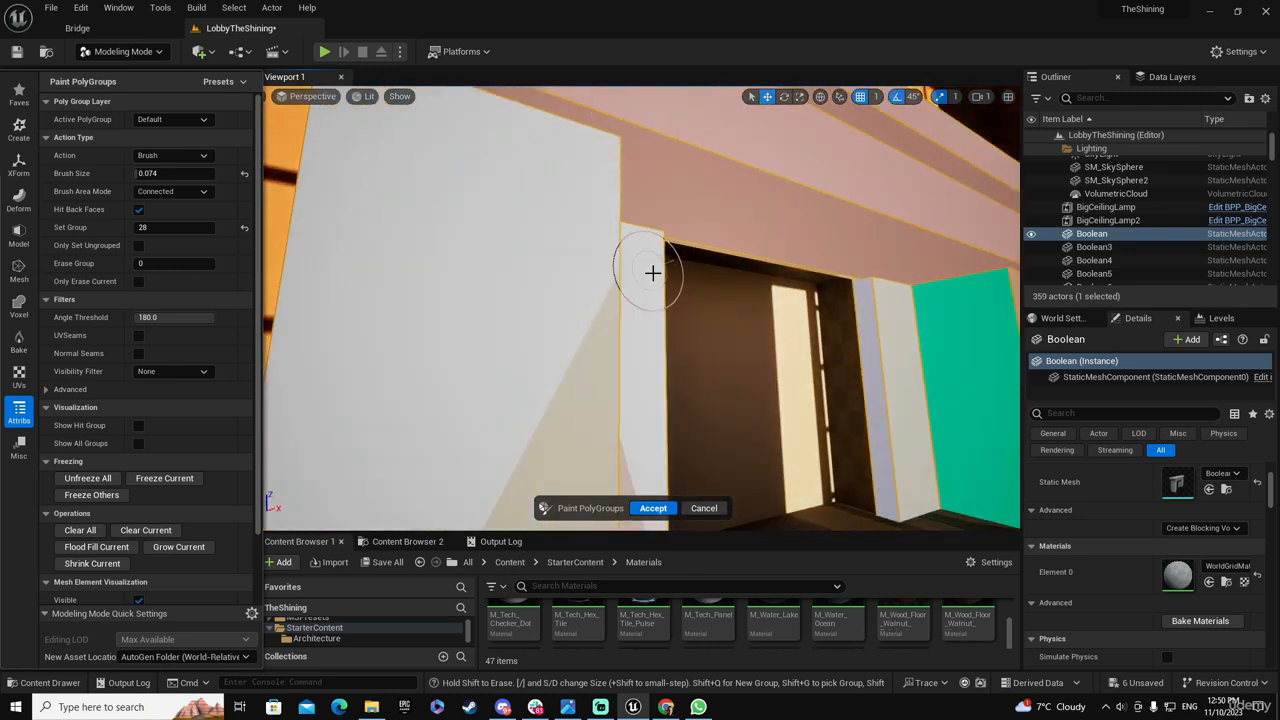
{"action": "mouse_move", "coordinate": [706, 399]}
{"action": "right_mouse_down"}
{"action": "mouse_move", "coordinate": [680, 405]}
{"action": "mouse_move", "coordinate": [655, 490]}
{"action": "mouse_move", "coordinate": [610, 500]}
{"action": "right_mouse_up"}
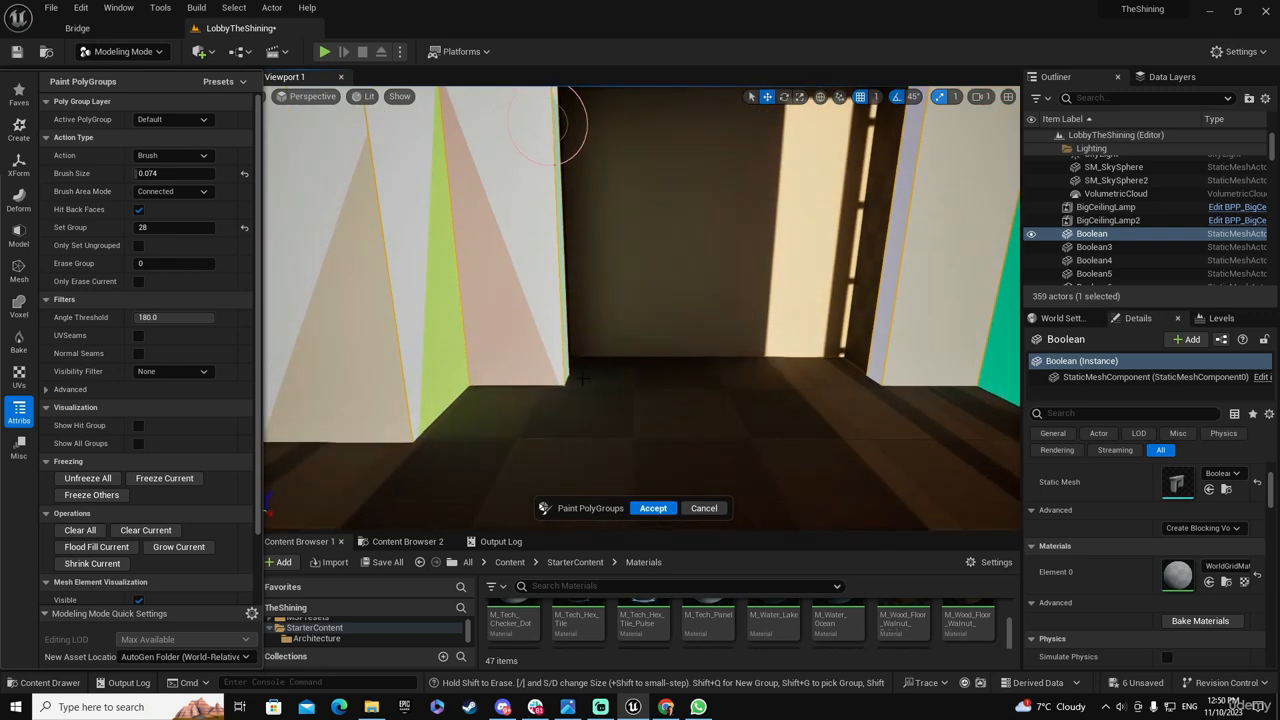
{"action": "left_click", "coordinate": [504, 322]}
{"action": "left_click", "coordinate": [452, 340]}
{"action": "left_click", "coordinate": [355, 358]}
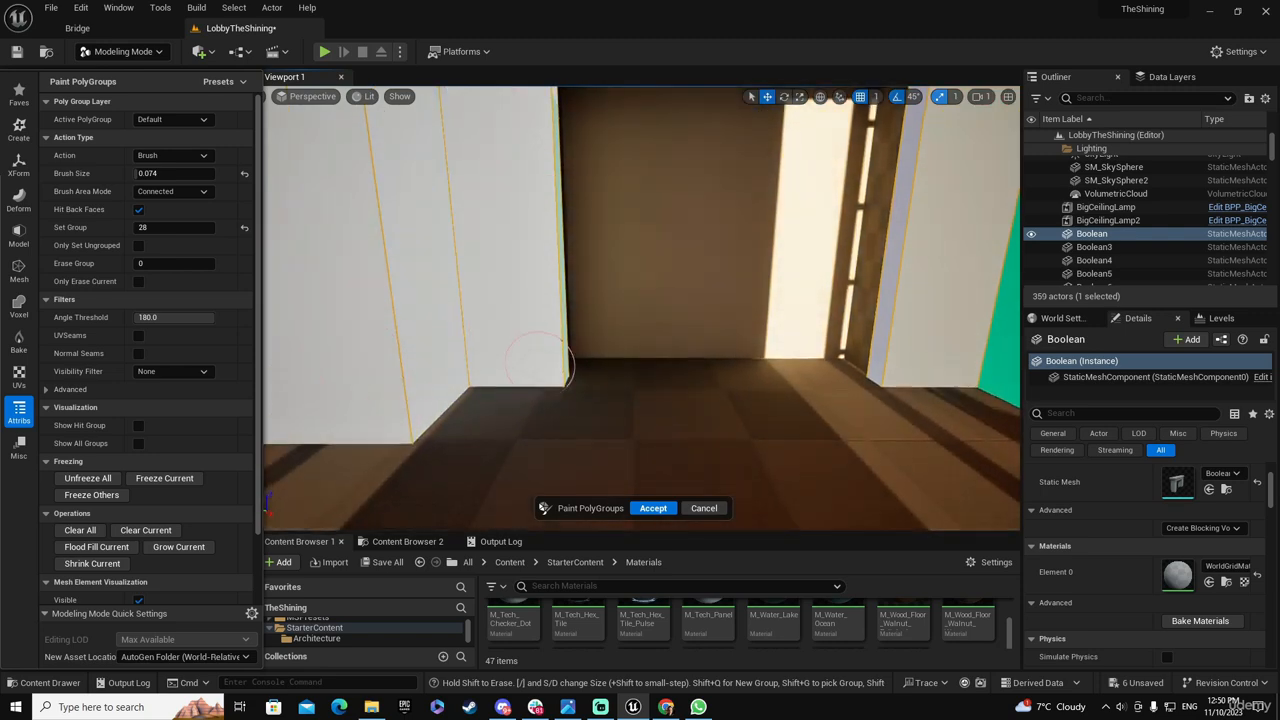
Erase the right pillar's front and side faces to group 0
{"action": "right_click_drag", "start_coordinate": [568, 366], "coordinate": [562, 280]}
{"action": "mouse_move", "coordinate": [815, 353]}
{"action": "left_mouse_down"}
{"action": "mouse_move", "coordinate": [958, 369]}
{"action": "mouse_move", "coordinate": [852, 366]}
{"action": "mouse_move", "coordinate": [817, 339]}
{"action": "left_mouse_up"}
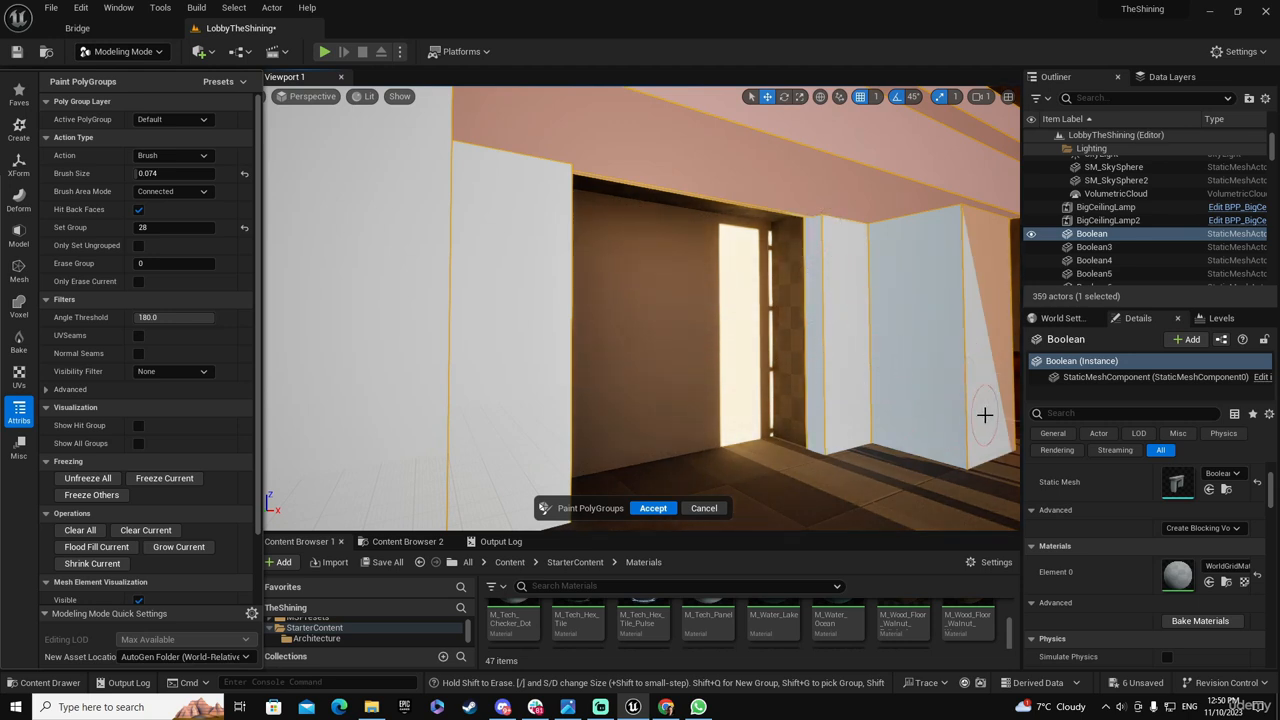
{"action": "mouse_move", "coordinate": [985, 414]}
{"action": "right_mouse_down"}
{"action": "mouse_move", "coordinate": [900, 410]}
{"action": "mouse_move", "coordinate": [715, 440]}
{"action": "mouse_move", "coordinate": [594, 391]}
{"action": "right_mouse_up"}
{"action": "left_click_drag", "start_coordinate": [530, 410], "coordinate": [581, 354]}
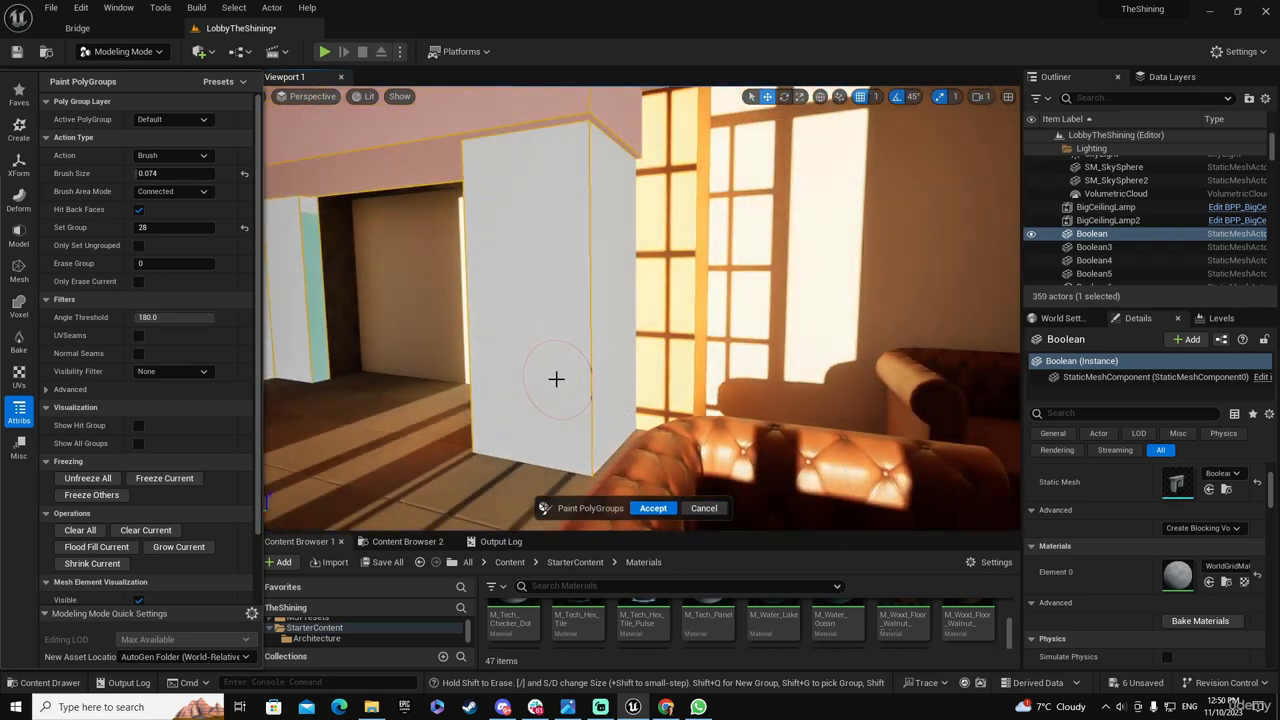
Erase the remaining outer side and inner jamb faces of the pillars to group 0, and accept the painted PolyGroups
{"action": "right_click_drag", "start_coordinate": [556, 379], "coordinate": [598, 361]}
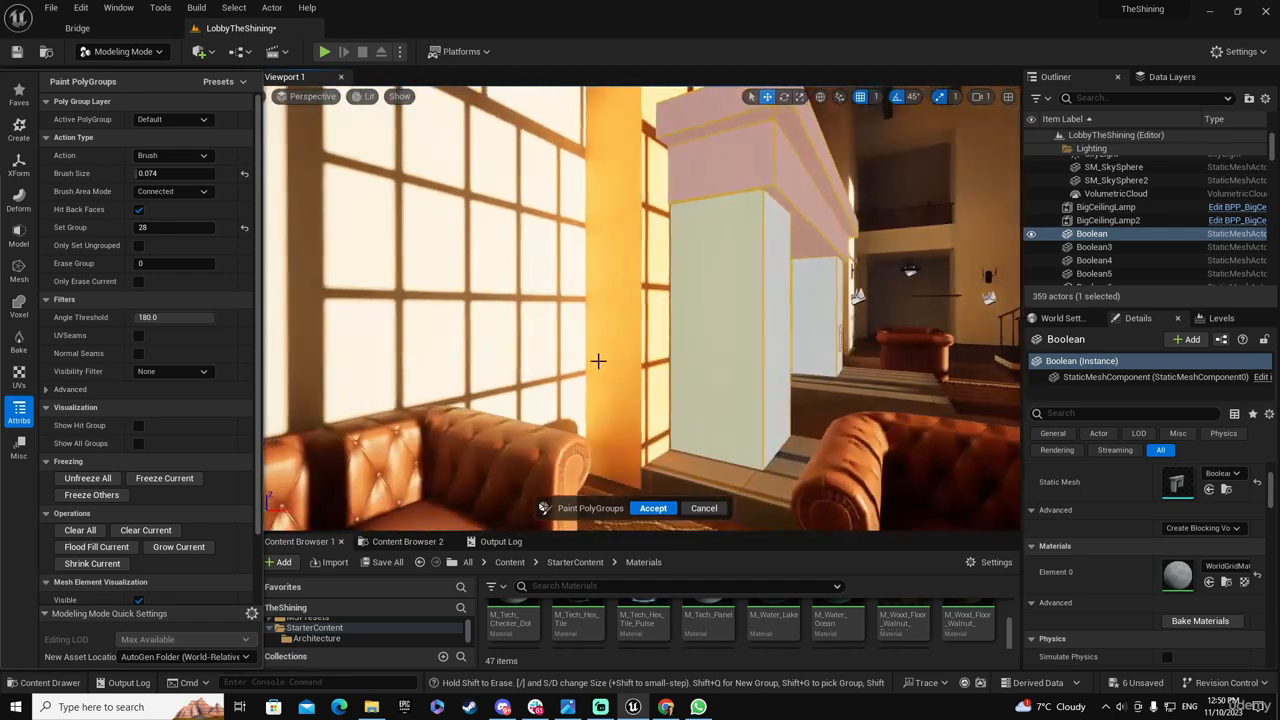
{"action": "mouse_move", "coordinate": [773, 328]}
{"action": "right_mouse_down"}
{"action": "mouse_move", "coordinate": [615, 329]}
{"action": "mouse_move", "coordinate": [771, 323]}
{"action": "right_mouse_up"}
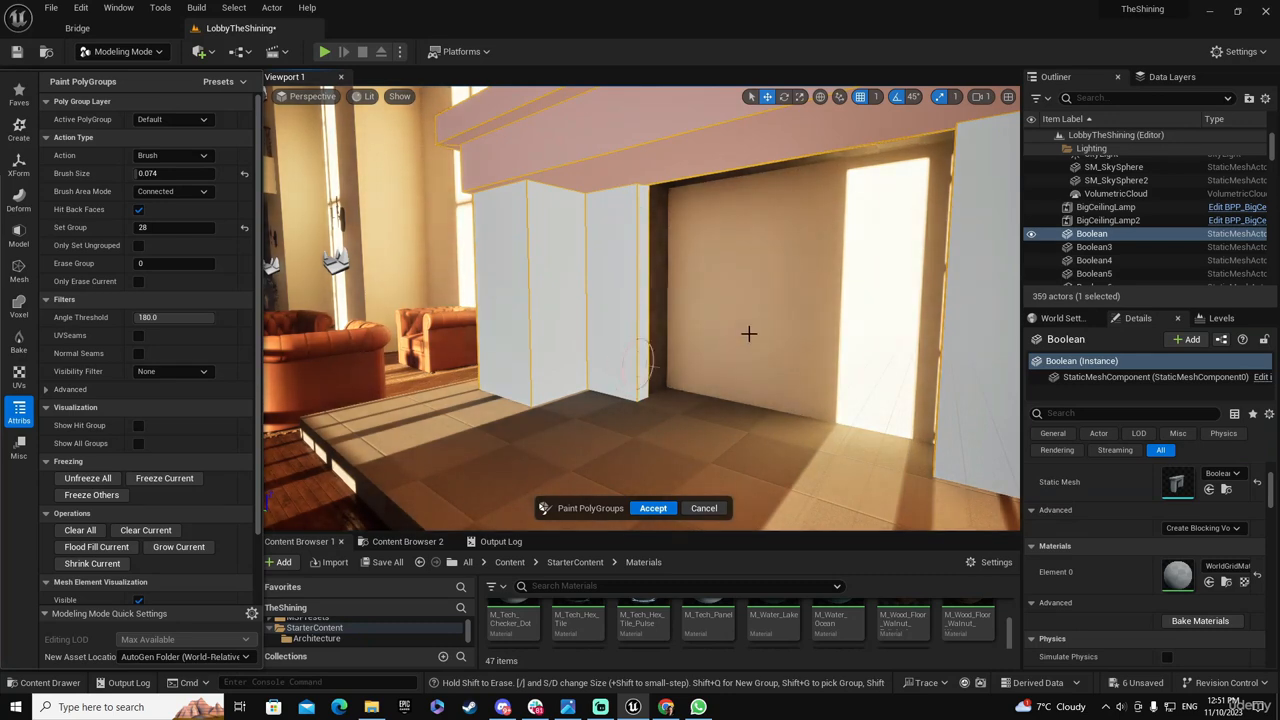
{"action": "right_click_drag", "start_coordinate": [748, 333], "coordinate": [635, 333]}
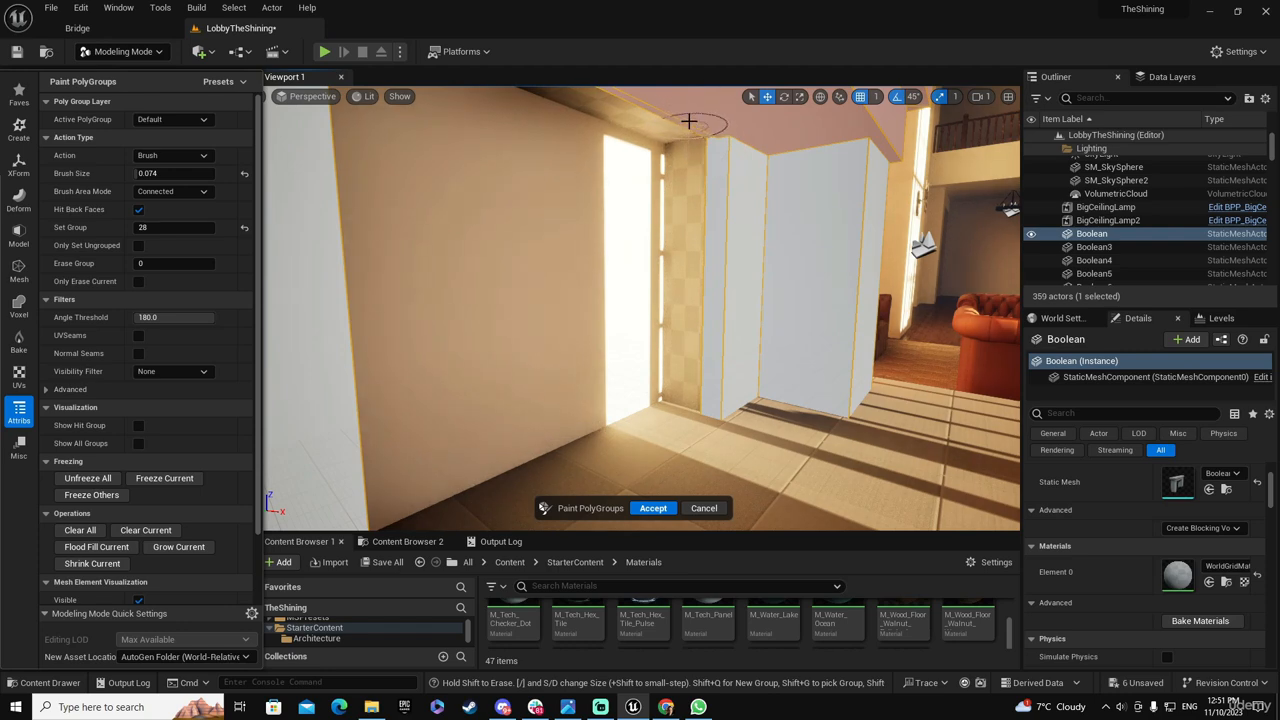
{"action": "mouse_move", "coordinate": [725, 322]}
{"action": "right_mouse_down"}
{"action": "mouse_move", "coordinate": [620, 345]}
{"action": "mouse_move", "coordinate": [467, 421]}
{"action": "mouse_move", "coordinate": [911, 358]}
{"action": "mouse_move", "coordinate": [850, 380]}
{"action": "mouse_move", "coordinate": [830, 420]}
{"action": "mouse_move", "coordinate": [726, 323]}
{"action": "mouse_move", "coordinate": [487, 255]}
{"action": "mouse_move", "coordinate": [510, 265]}
{"action": "mouse_move", "coordinate": [690, 250]}
{"action": "mouse_move", "coordinate": [697, 317]}
{"action": "mouse_move", "coordinate": [725, 217]}
{"action": "right_mouse_up"}
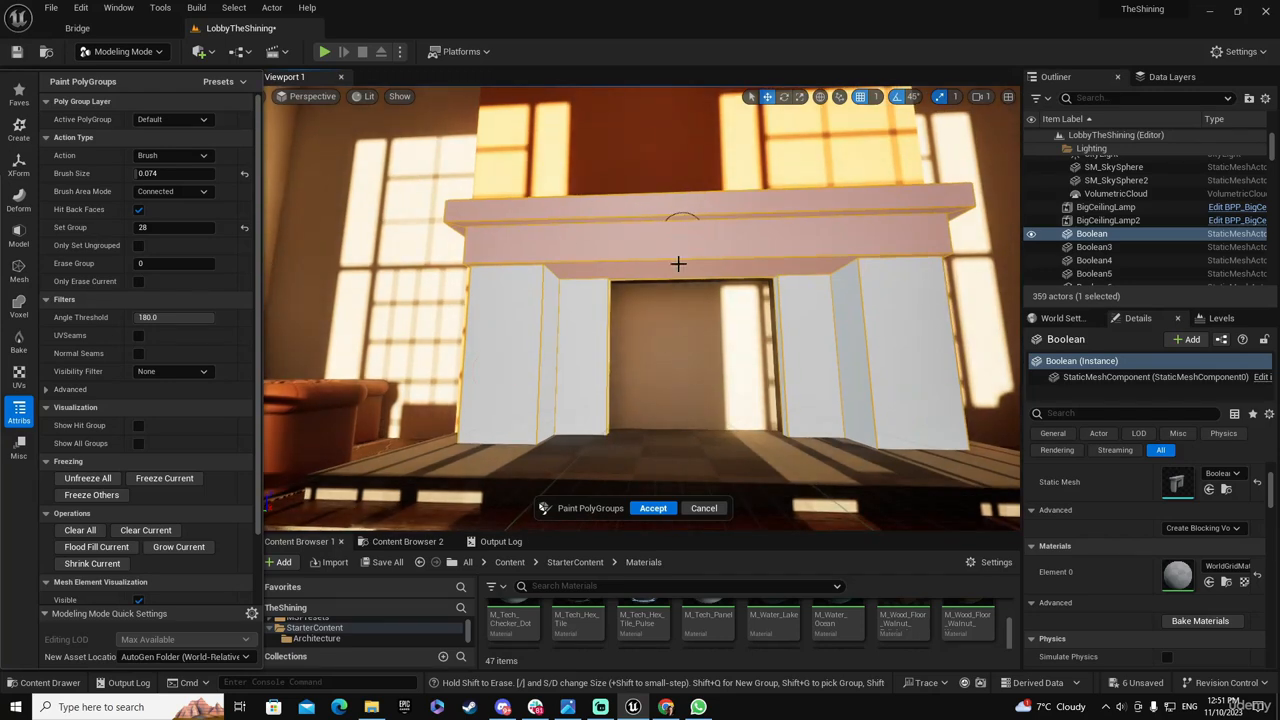
{"action": "left_click", "coordinate": [652, 509]}
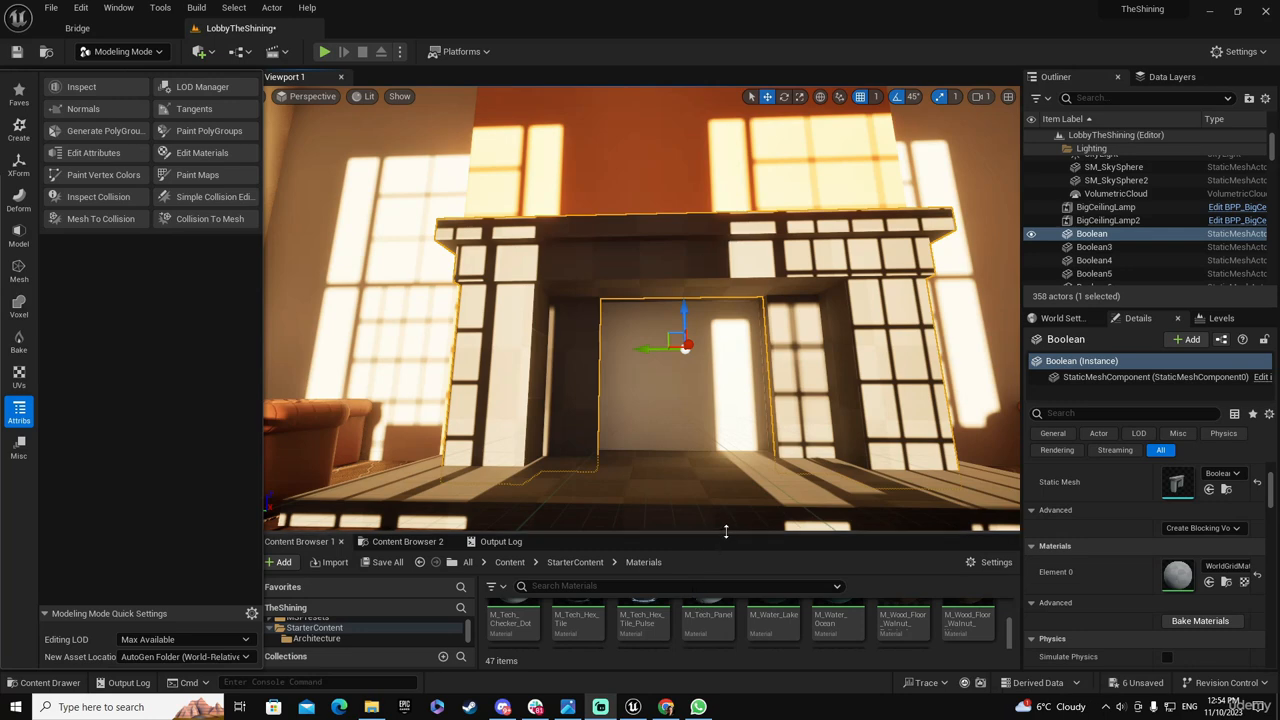
Enlarge the asset browser, look through the Megascans surface folders for a mantel material, and open Old_Rotten_Wood_vlzhfekn
{"action": "left_click_drag", "start_coordinate": [726, 532], "coordinate": [726, 455]}
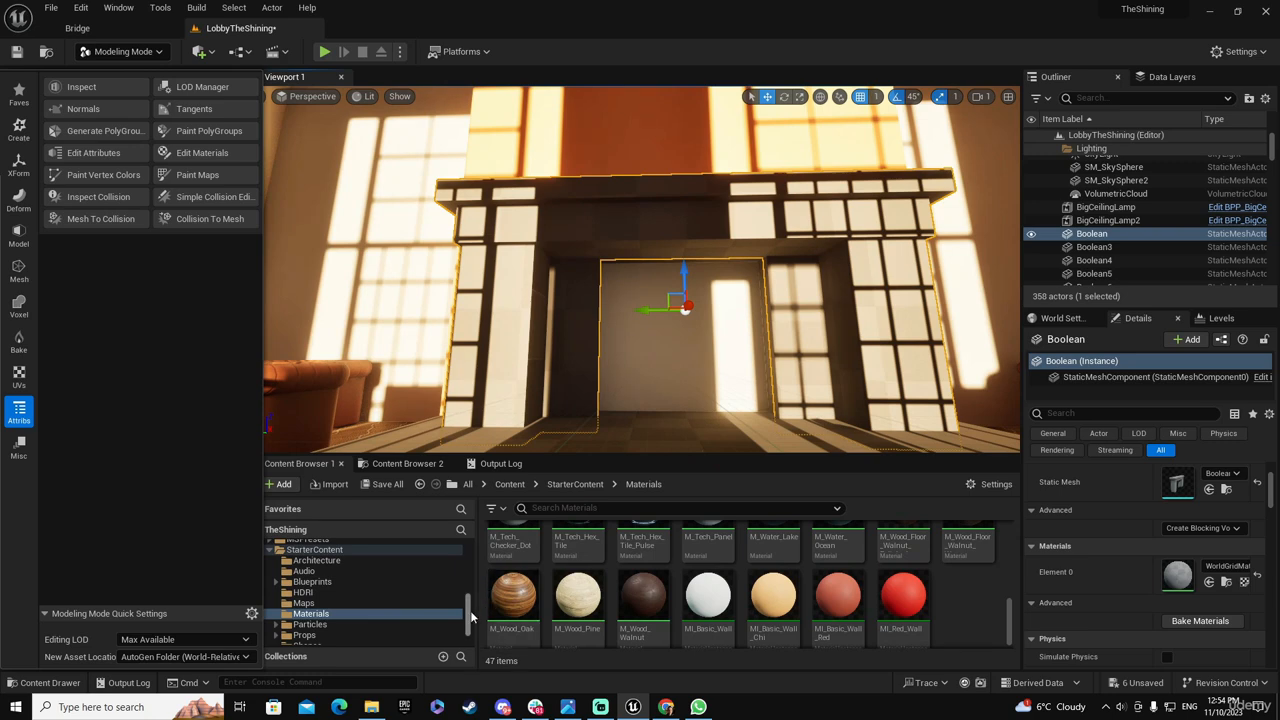
{"action": "left_click_drag", "start_coordinate": [469, 612], "coordinate": [469, 579]}
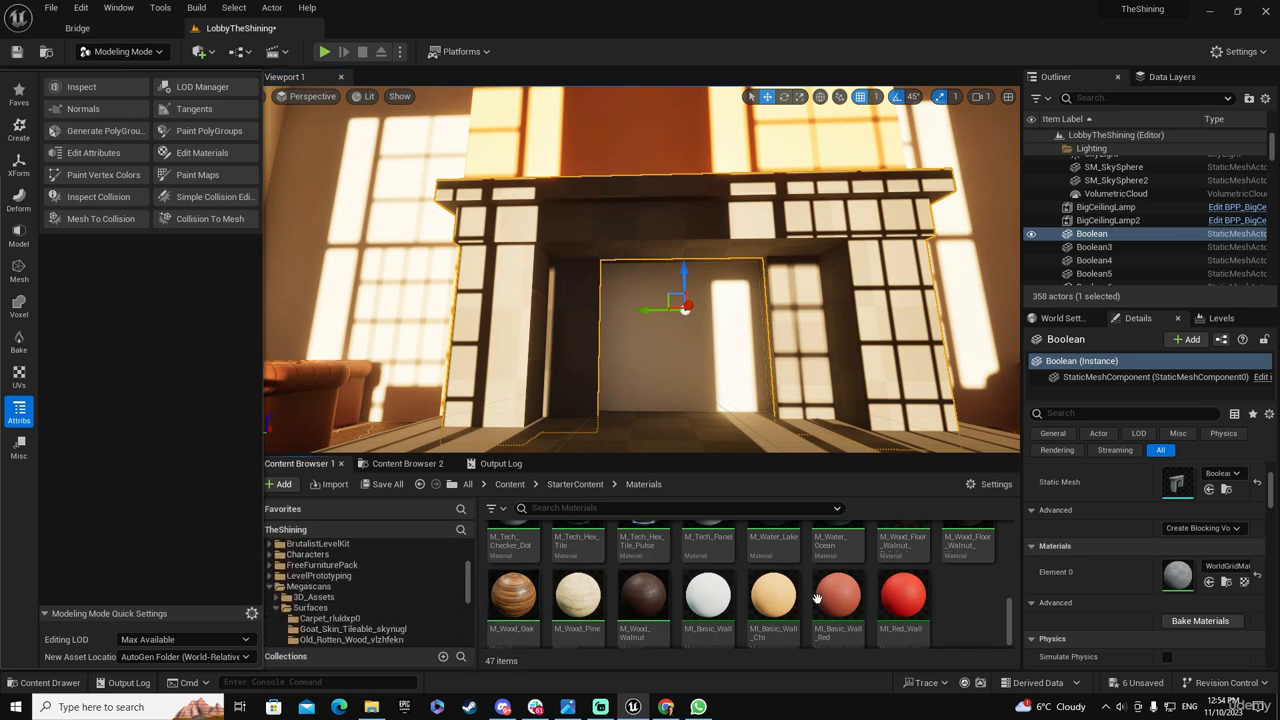
{"action": "left_click_drag", "start_coordinate": [1008, 619], "coordinate": [1011, 586]}
{"action": "left_click_drag", "start_coordinate": [1010, 592], "coordinate": [1011, 540]}
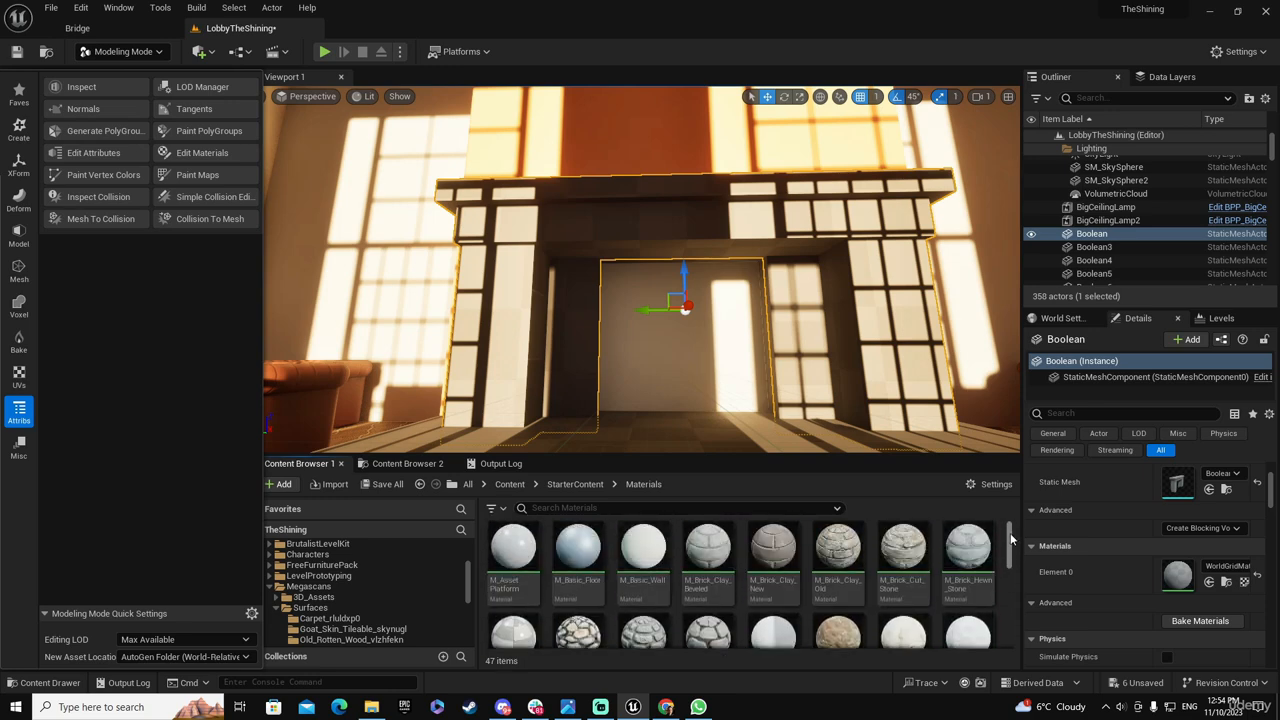
{"action": "left_click", "coordinate": [327, 619]}
{"action": "left_click", "coordinate": [345, 629]}
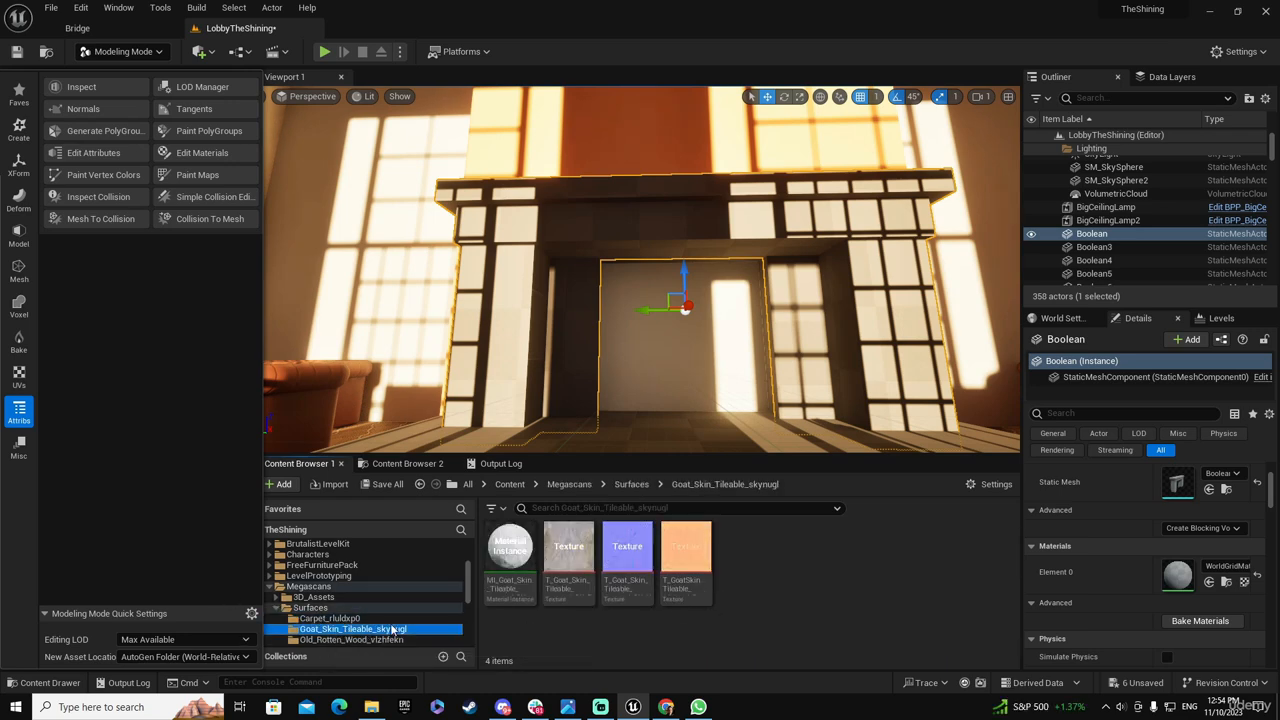
{"action": "scroll", "coordinate": [390, 623], "scroll_direction": "down", "scroll_amount": 3}
{"action": "scroll", "coordinate": [390, 623], "scroll_direction": "down", "scroll_amount": 1}
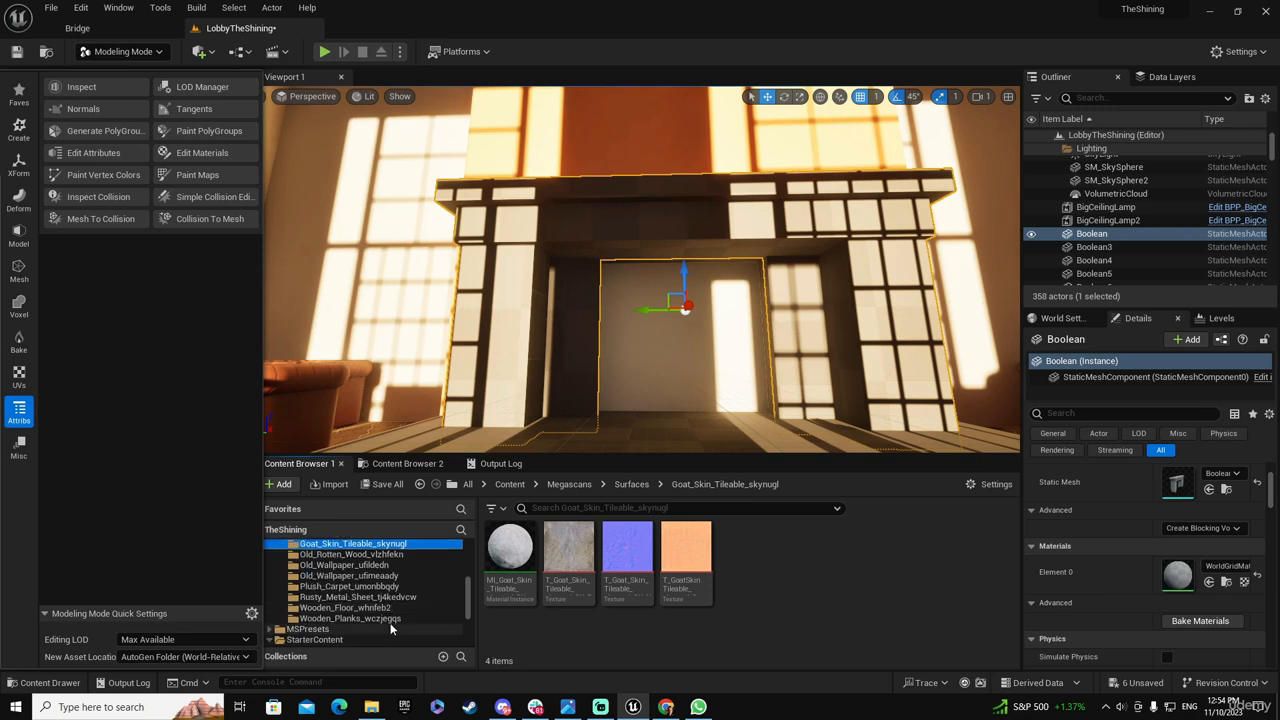
{"action": "left_click", "coordinate": [359, 619]}
{"action": "left_click", "coordinate": [345, 597]}
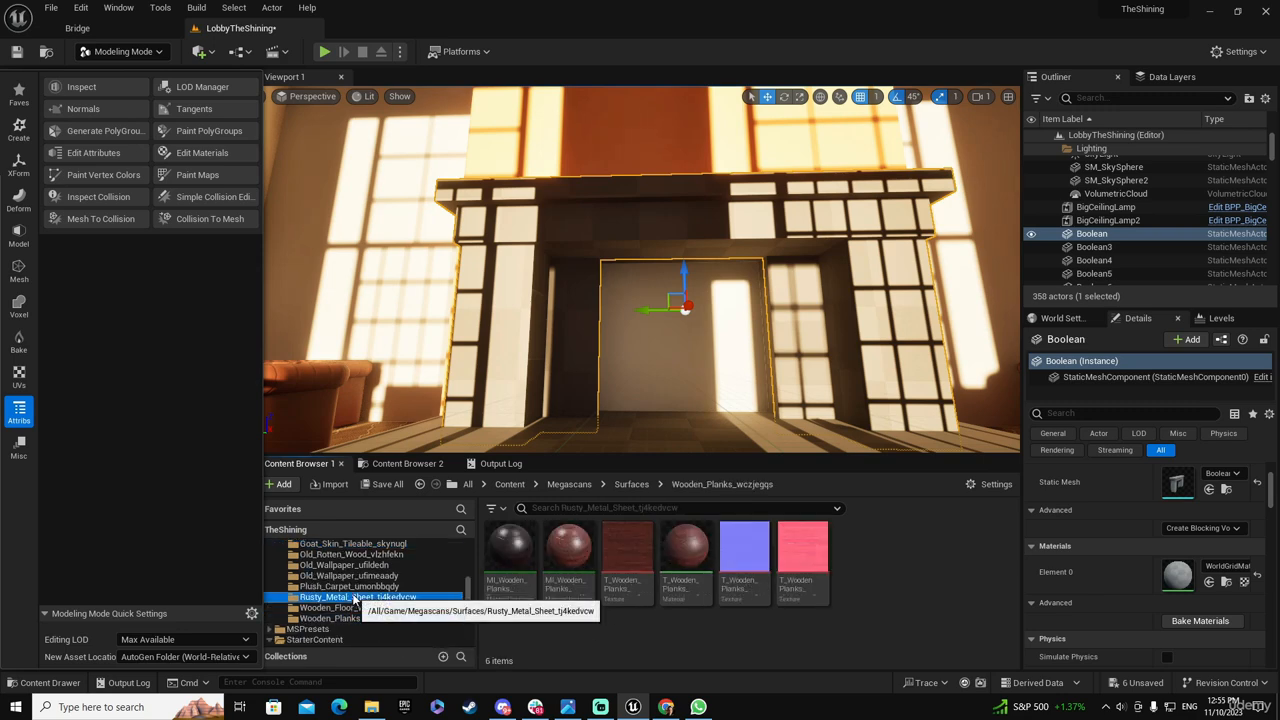
{"action": "left_click", "coordinate": [353, 588]}
{"action": "scroll", "coordinate": [353, 590], "scroll_direction": "up", "scroll_amount": 2}
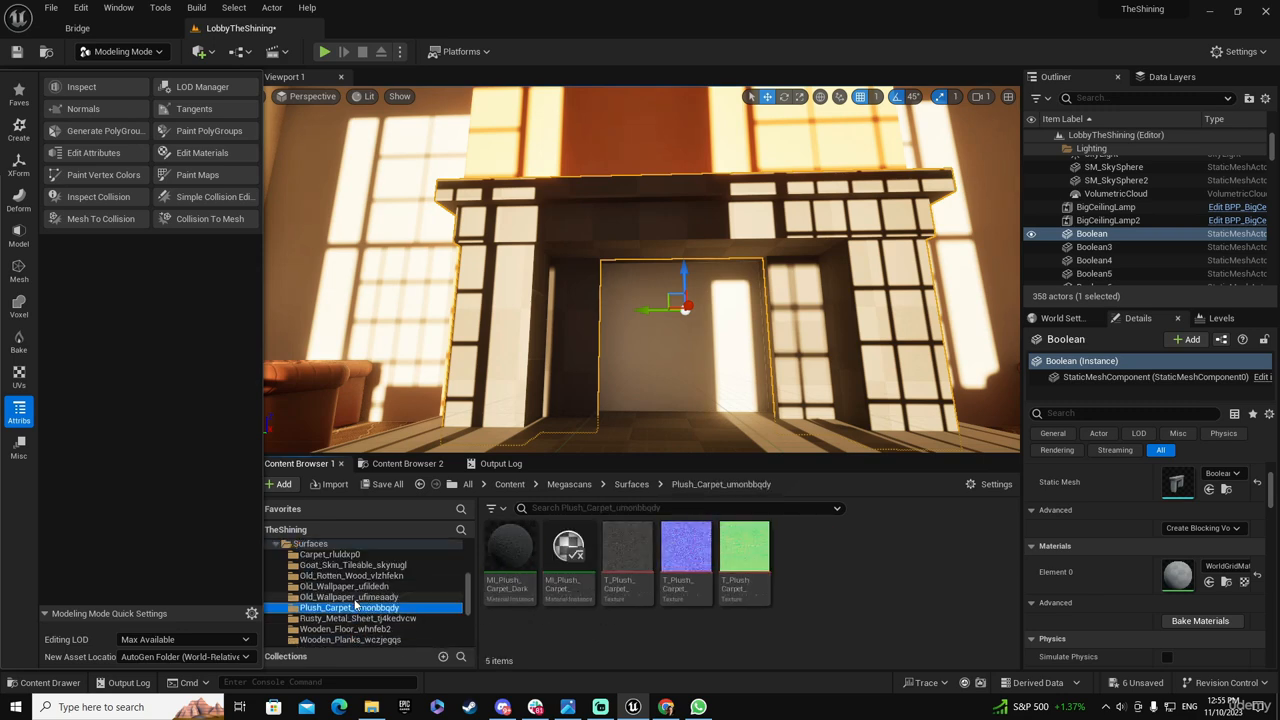
{"action": "left_click", "coordinate": [355, 587]}
{"action": "left_click", "coordinate": [358, 577]}
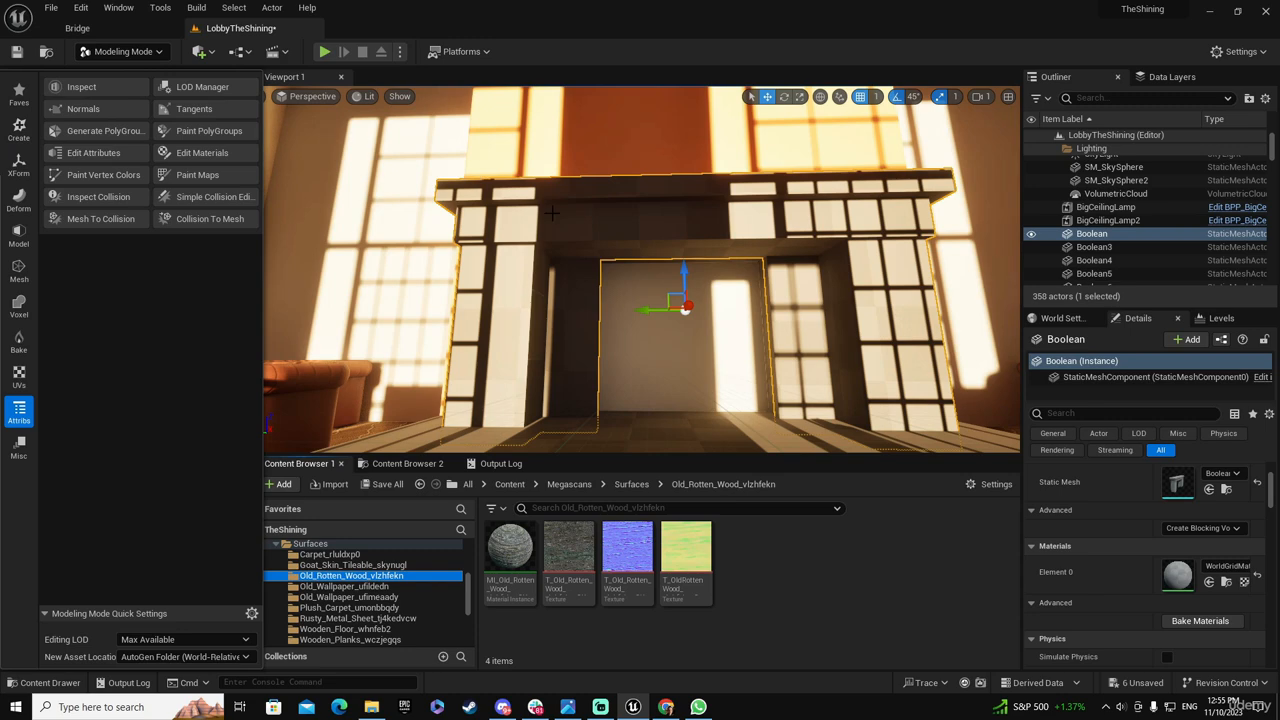
Start Edit Materials on the fireplace mesh and select the whole mantel PolyGroup using the All In Group selection mode
{"action": "left_click", "coordinate": [192, 152]}
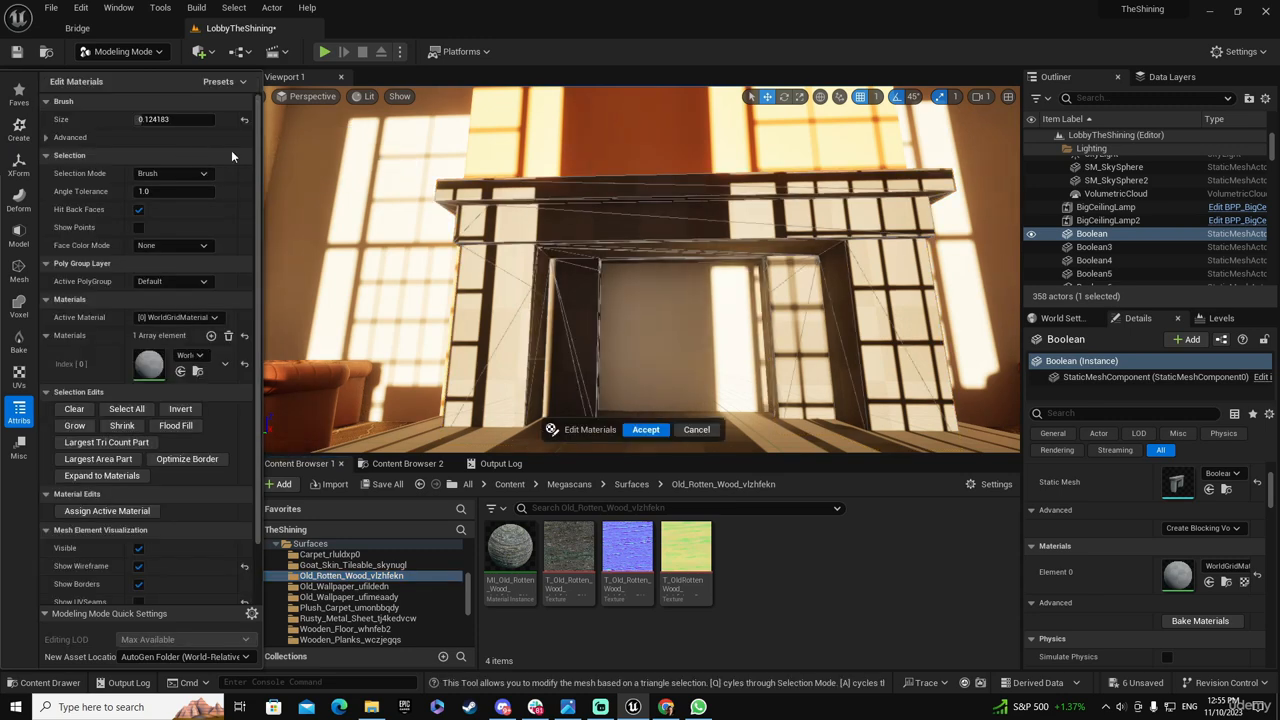
{"action": "left_click", "coordinate": [173, 173]}
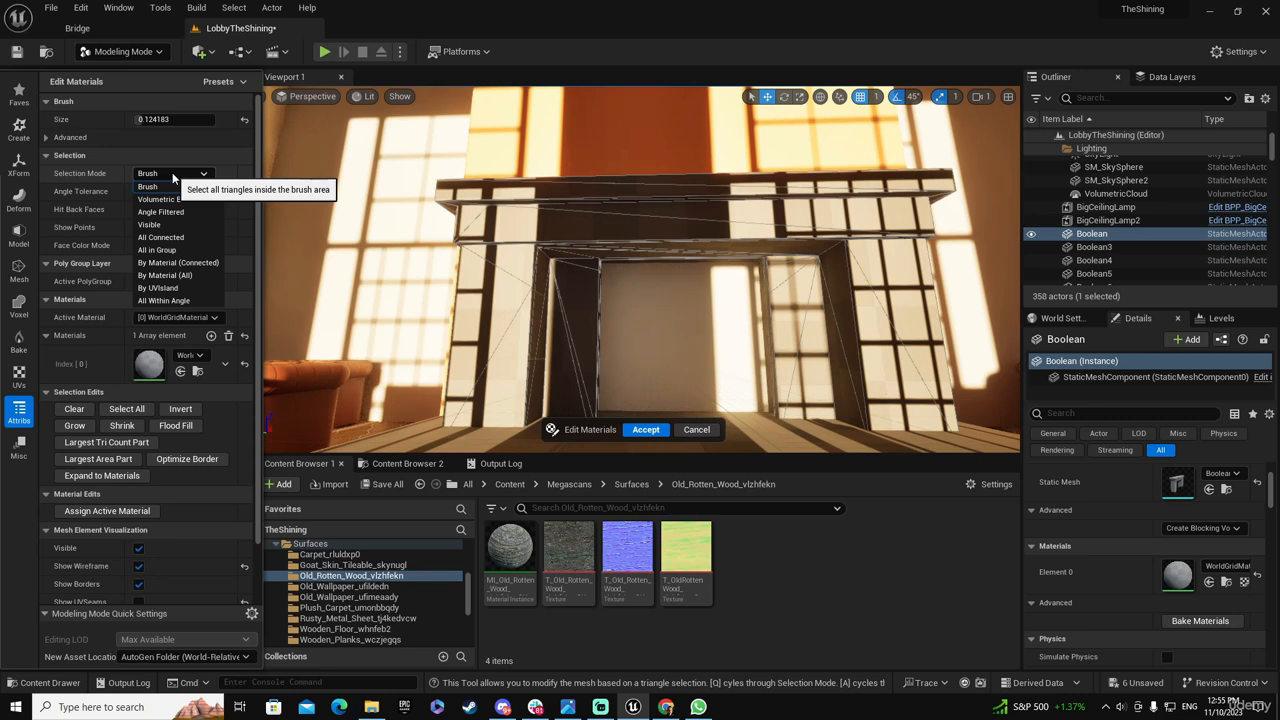
{"action": "left_click", "coordinate": [158, 249]}
{"action": "left_click", "coordinate": [669, 207]}
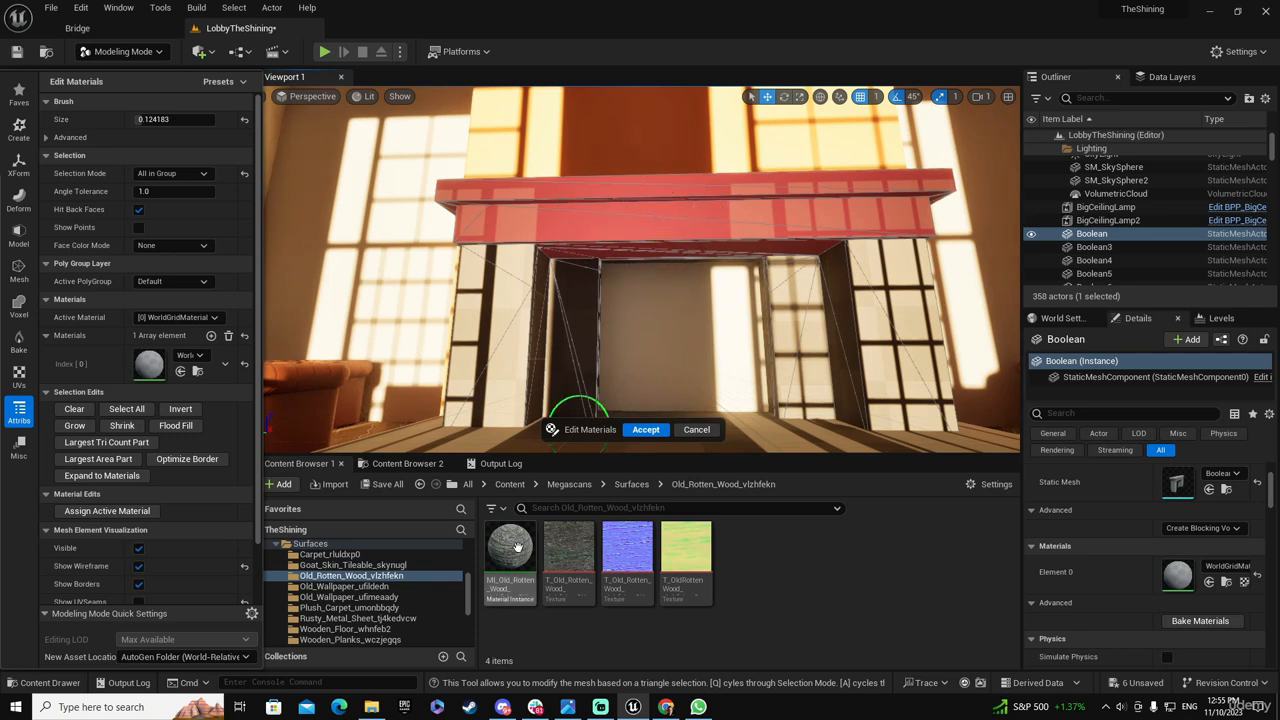
Add a second material slot and duplicate the old rotten wood material instance as MI_Old_Rotten_Wood_Dark
{"action": "left_click", "coordinate": [211, 337]}
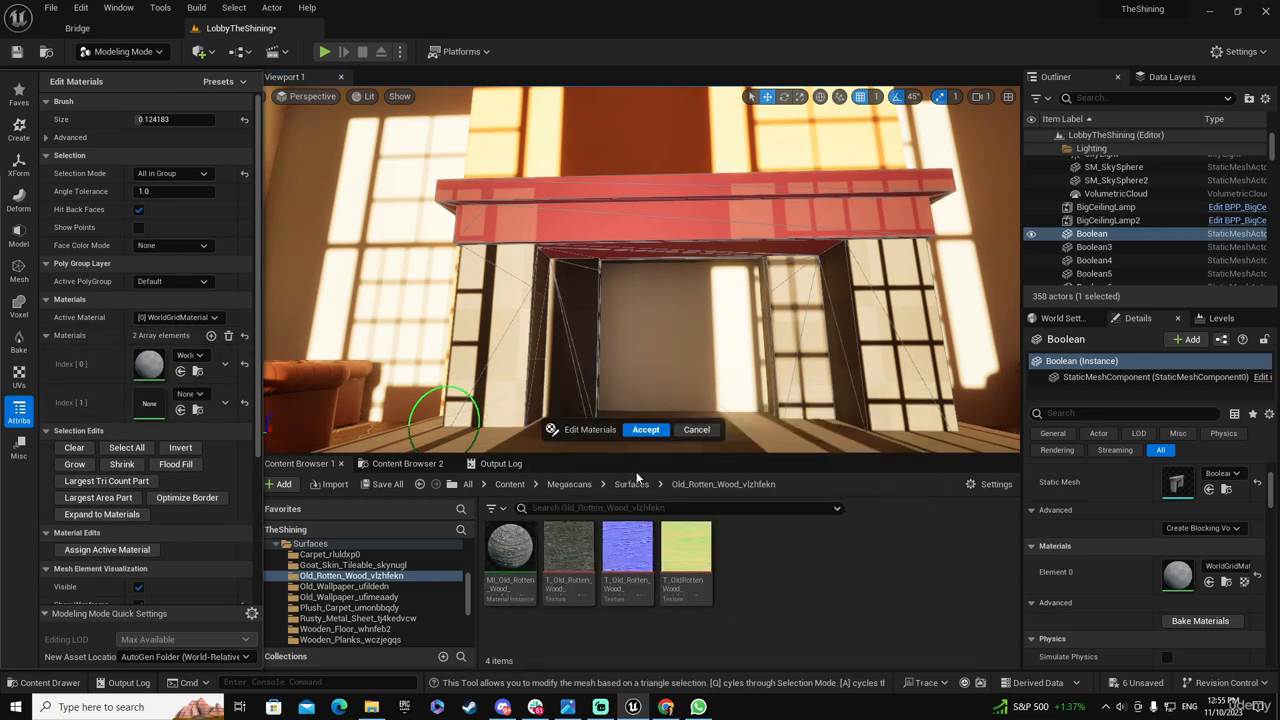
{"action": "right_click", "coordinate": [516, 556]}
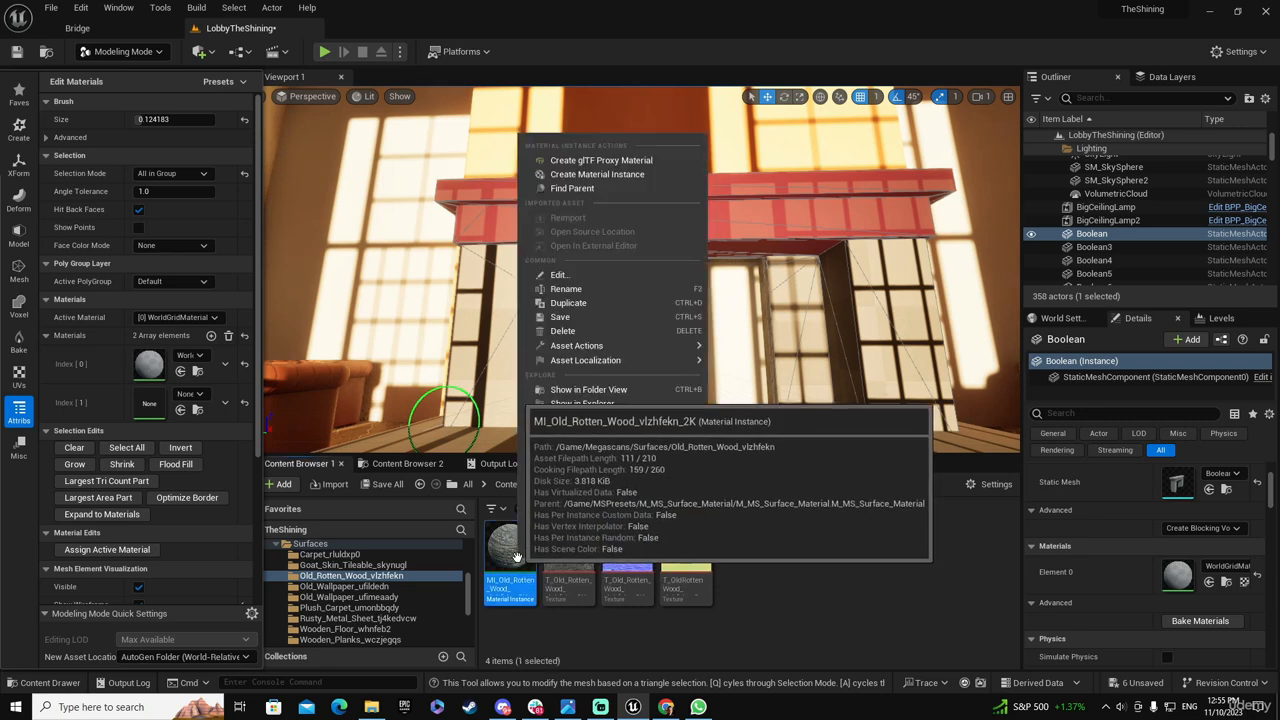
{"action": "left_click", "coordinate": [568, 302]}
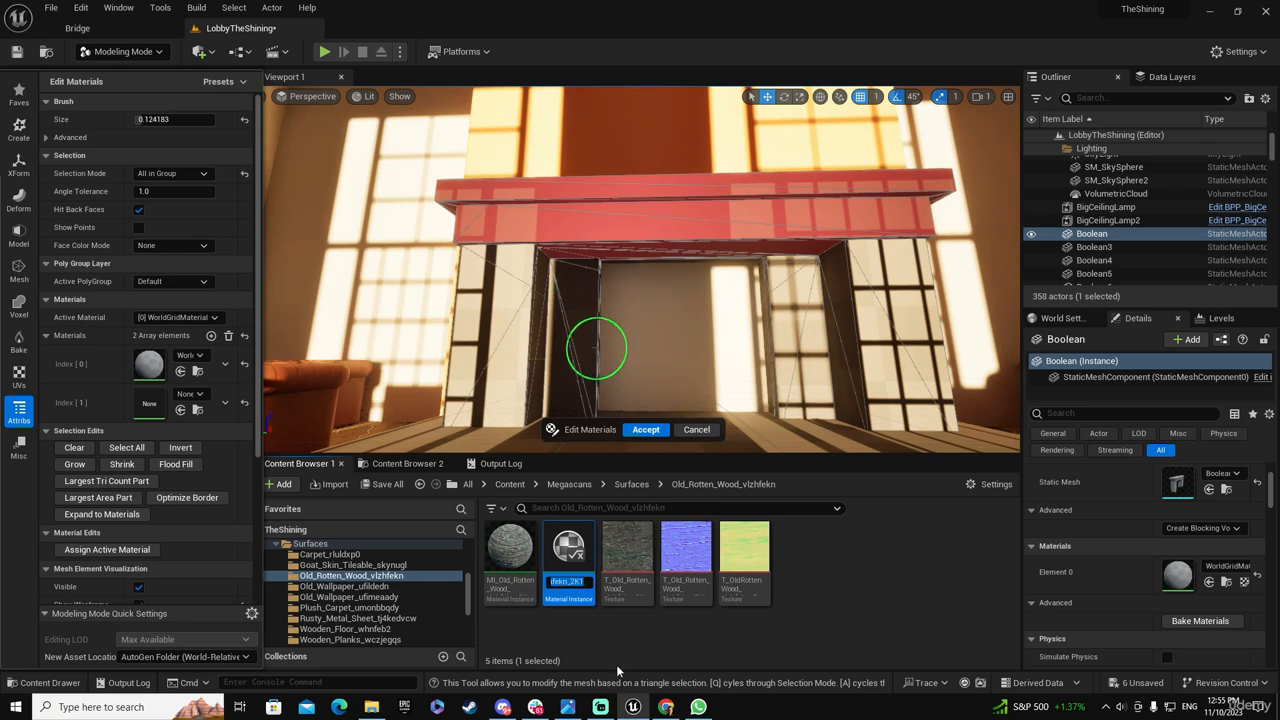
{"action": "key", "text": "End"}
{"action": "key", "text": "BackSpace"}
{"action": "key", "text": "BackSpace"}
{"action": "key", "text": "BackSpace"}
{"action": "key", "text": "BackSpace"}
{"action": "key", "text": "BackSpace"}
{"action": "key", "text": "BackSpace"}
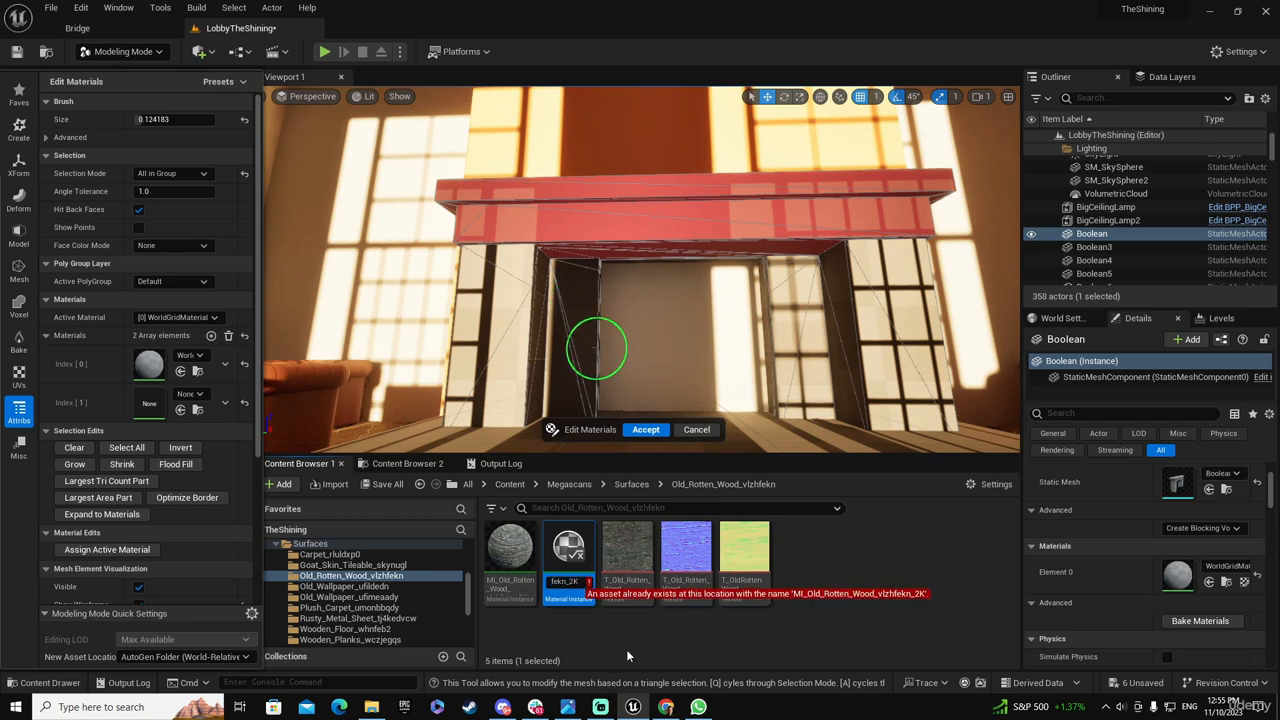
{"action": "key", "text": "BackSpace"}
{"action": "key", "text": "BackSpace"}
{"action": "key", "text": "BackSpace"}
{"action": "key", "text": "BackSpace"}
{"action": "key", "text": "BackSpace"}
{"action": "key", "text": "BackSpace"}
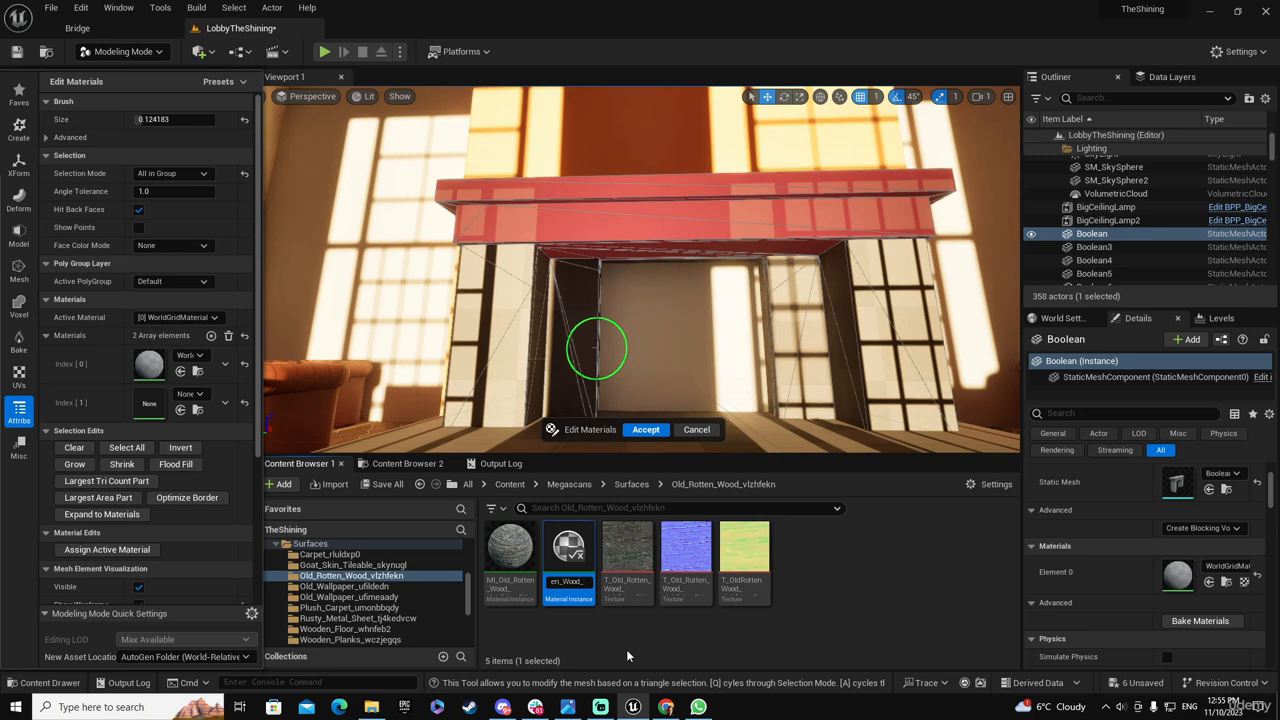
{"action": "type", "text": "Dark"}
{"action": "key", "text": "Return"}
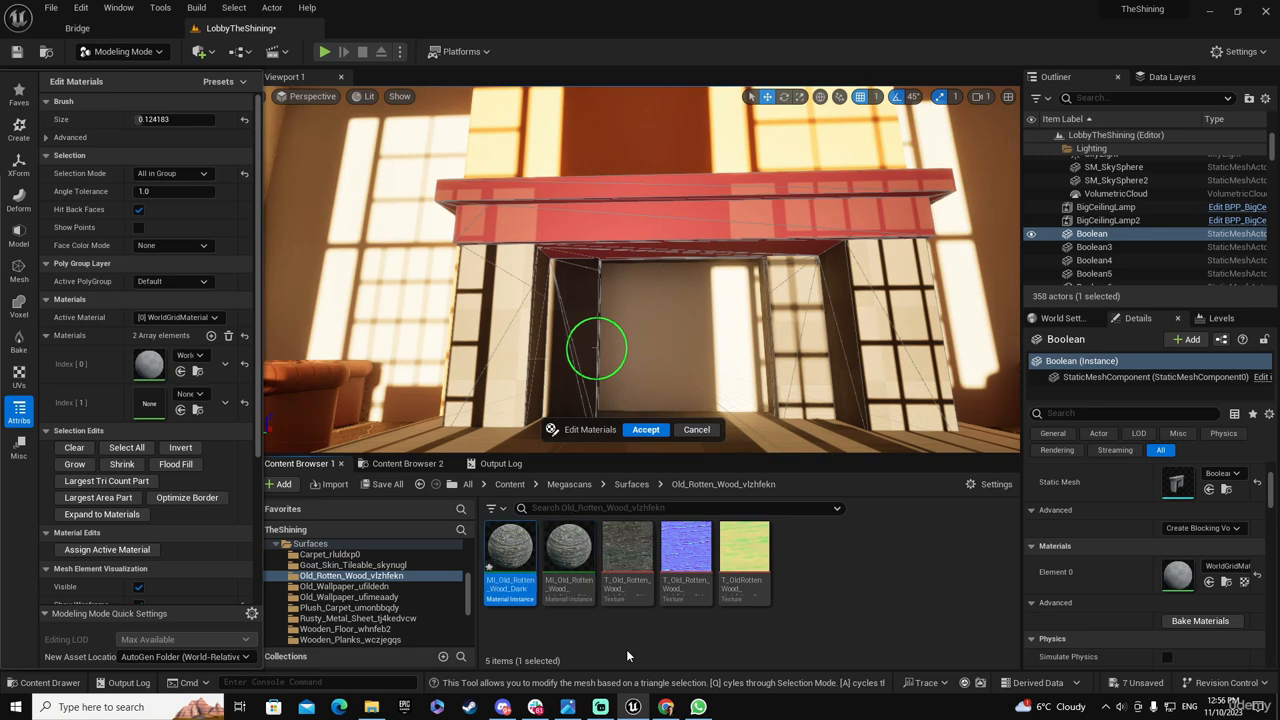
Put MI_Old_Rotten_Wood_Dark in the new slot, assign it to the selected mantel faces, and accept the material edit
{"action": "left_click_drag", "start_coordinate": [510, 555], "coordinate": [130, 402]}
{"action": "left_click", "coordinate": [174, 317]}
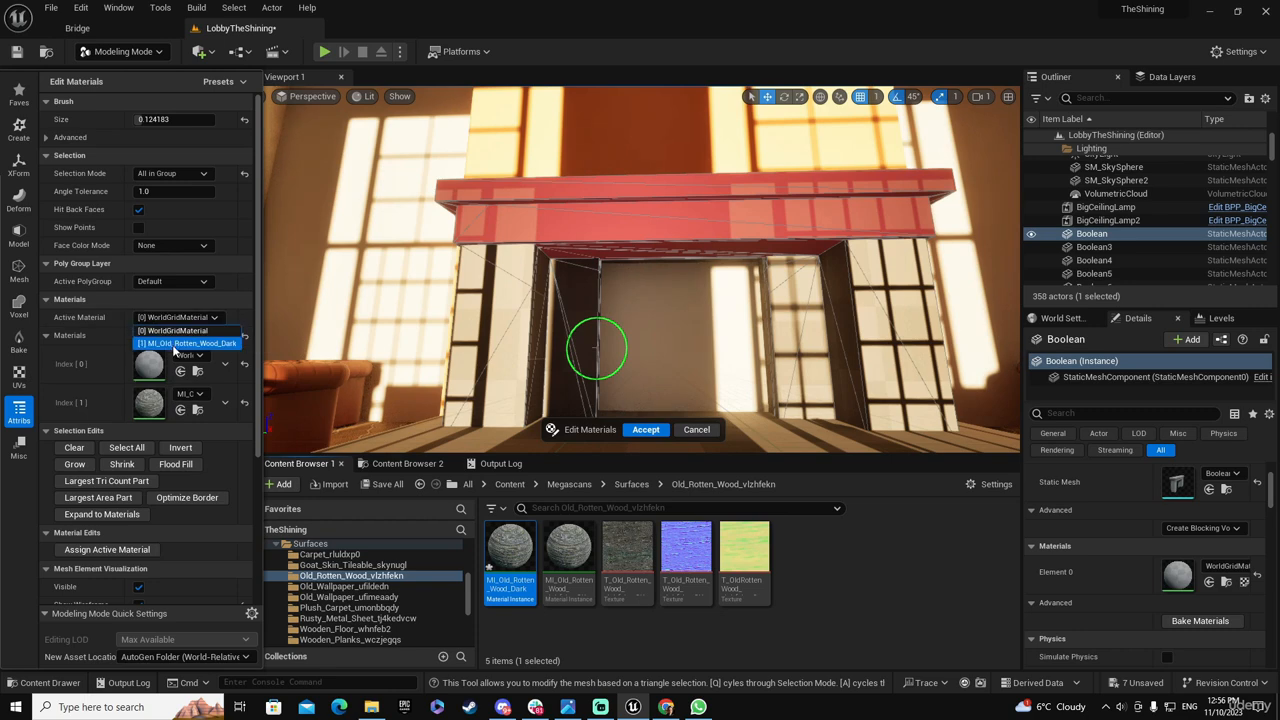
{"action": "left_click", "coordinate": [165, 343]}
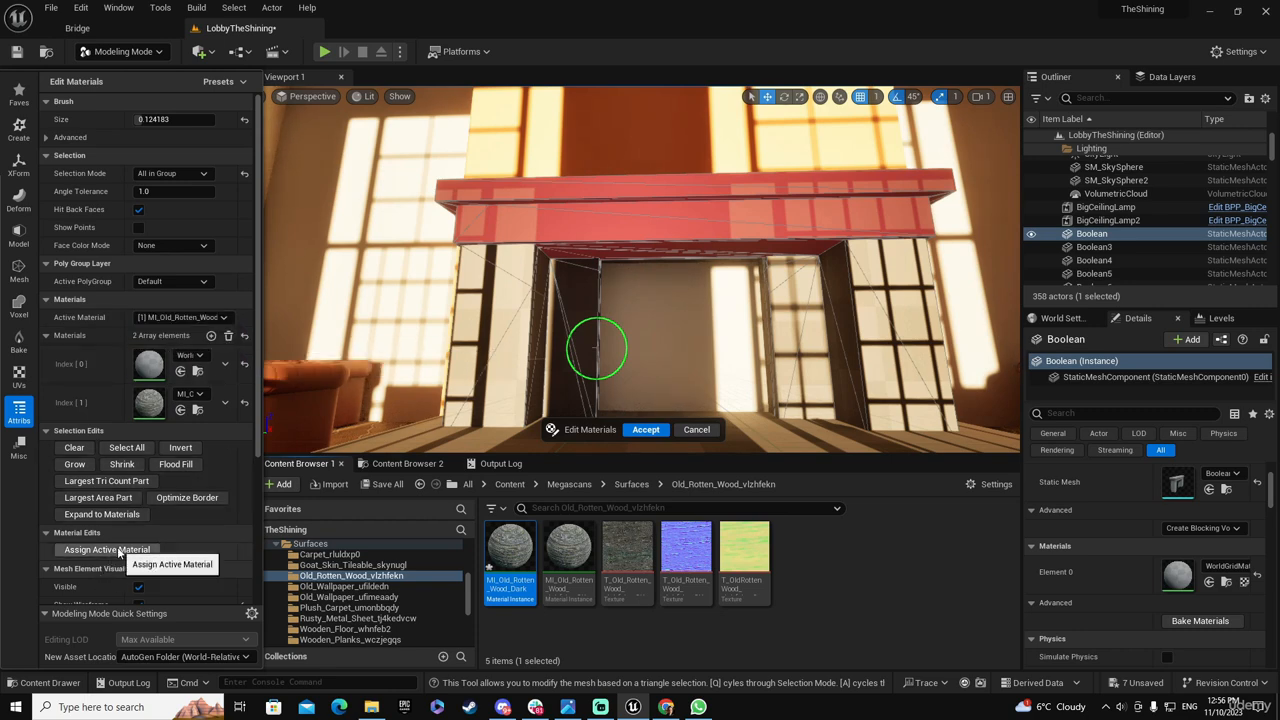
{"action": "left_click", "coordinate": [107, 550]}
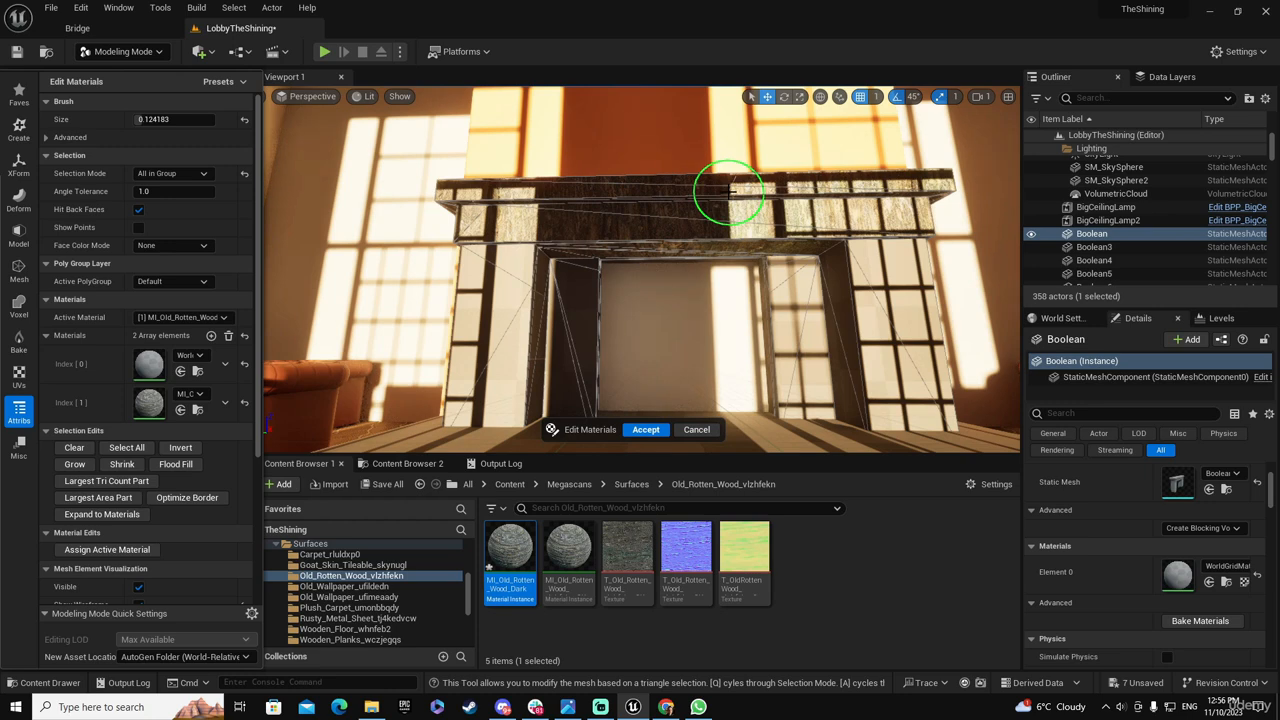
{"action": "left_click", "coordinate": [647, 430]}
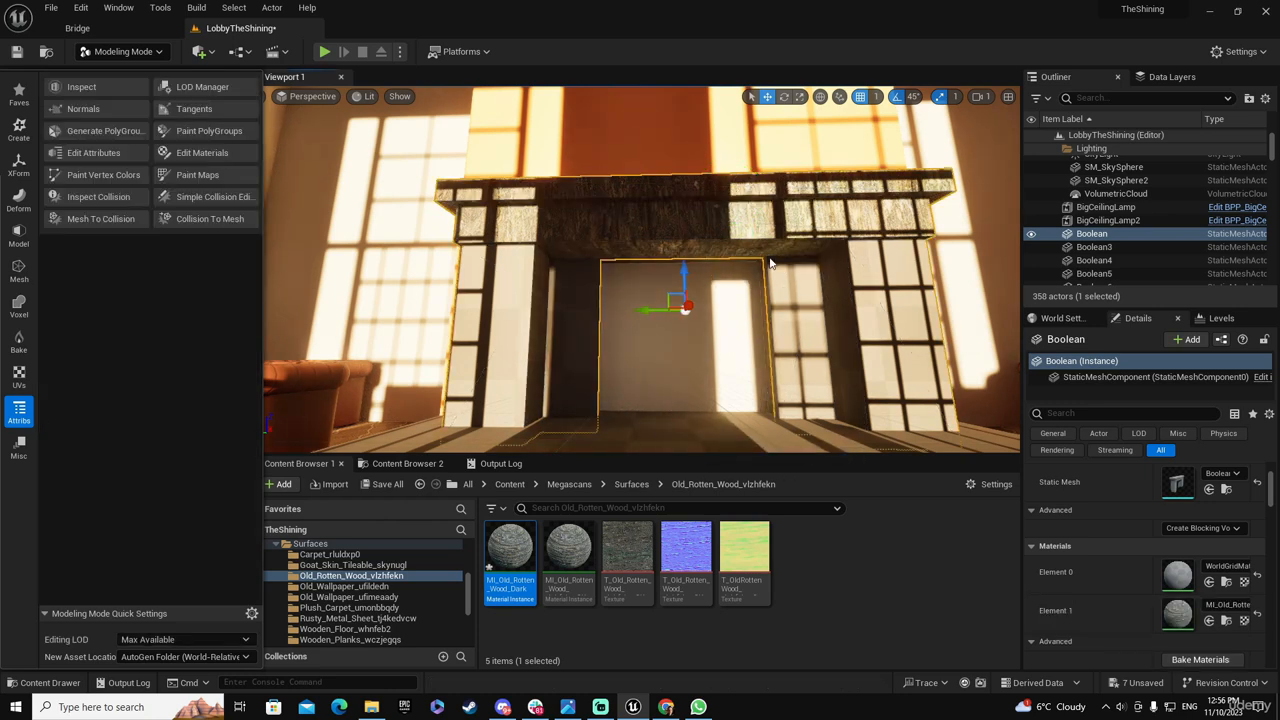
Check the wood grain on the mantel and recompute the fireplace's UVs with UV Unwrap based on the existing UVs
{"action": "right_click_drag", "start_coordinate": [816, 223], "coordinate": [862, 160]}
{"action": "key", "text": "w"}
{"action": "key", "text": "w"}
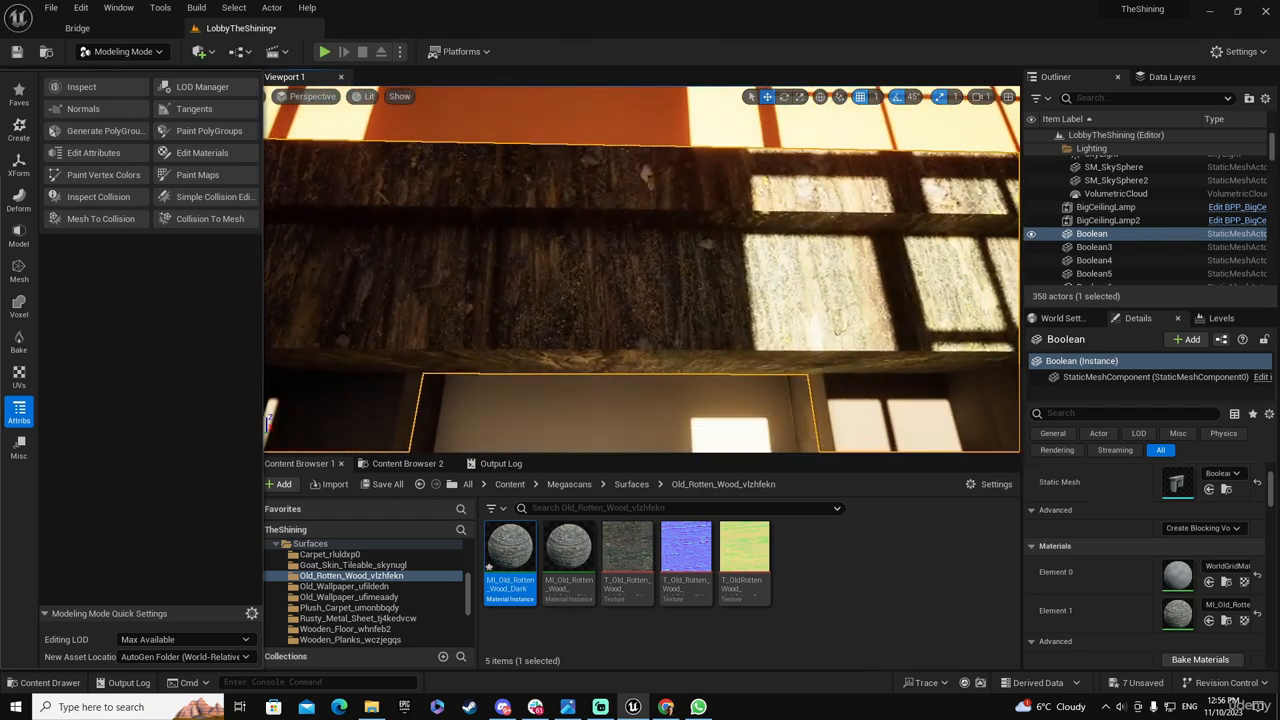
{"action": "key", "text": "f"}
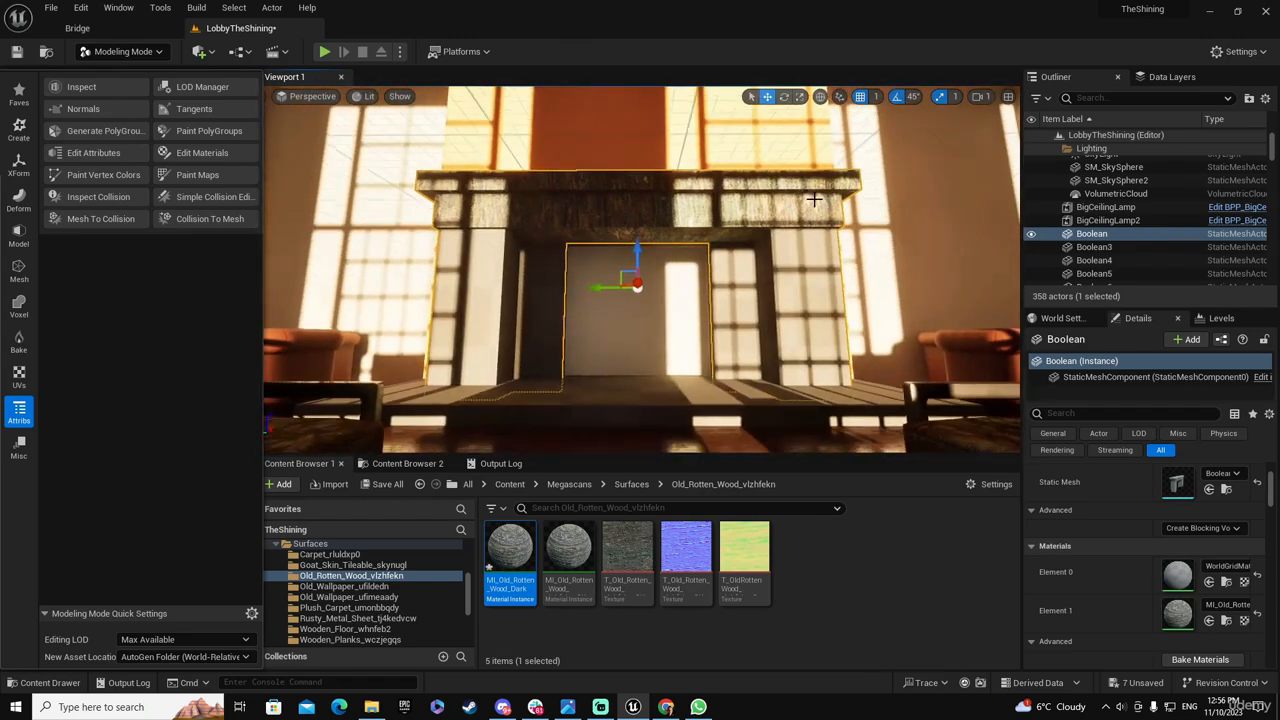
{"action": "scroll", "coordinate": [706, 188], "scroll_direction": "up", "scroll_amount": 4}
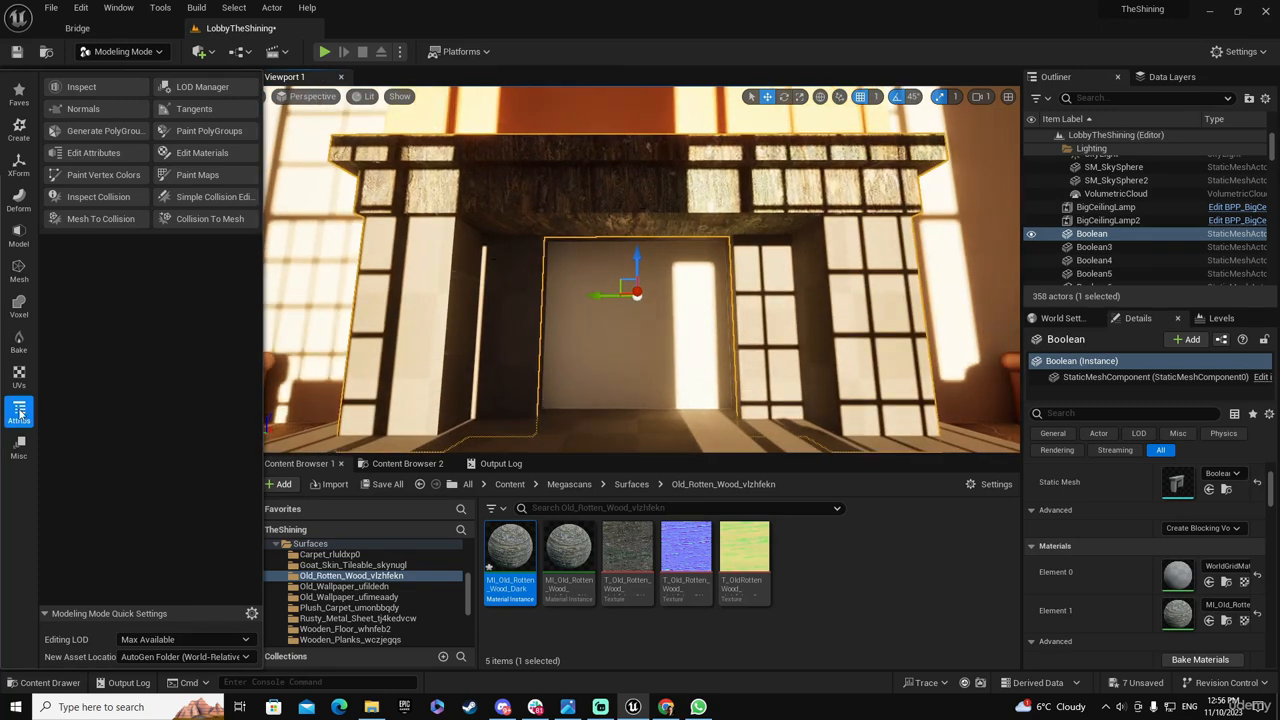
{"action": "left_click", "coordinate": [21, 378]}
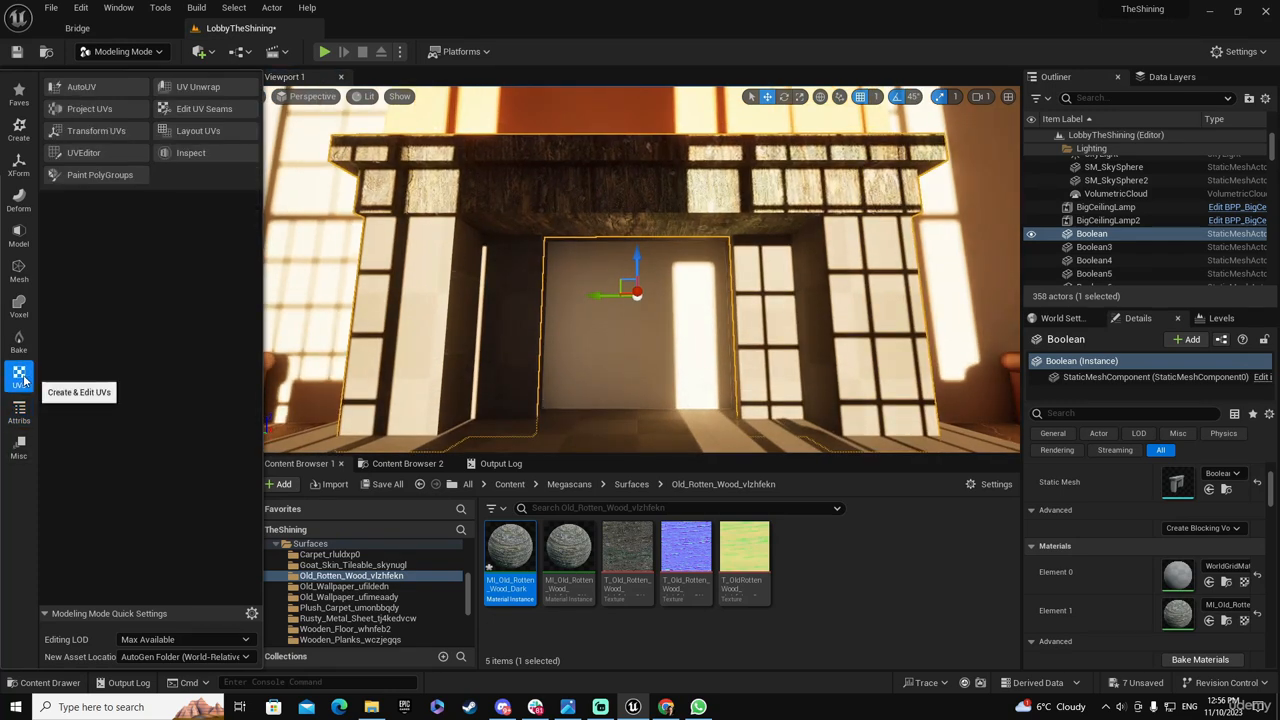
{"action": "left_click", "coordinate": [207, 87]}
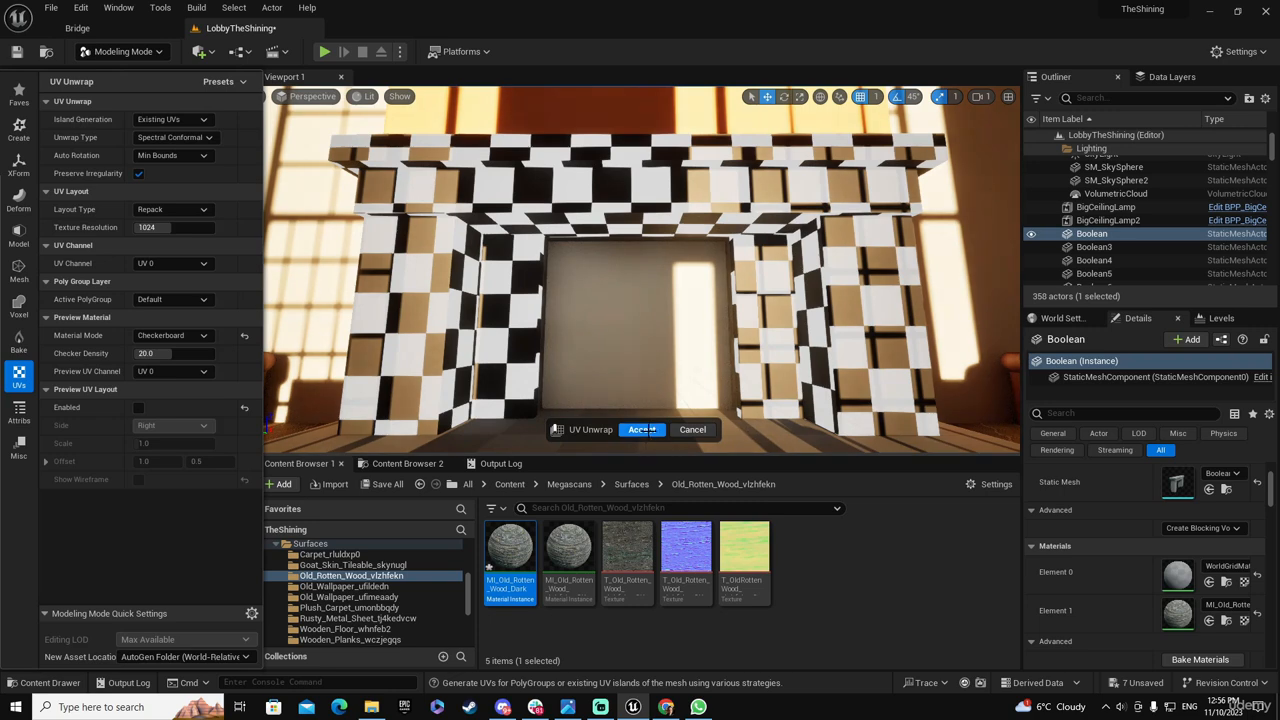
{"action": "left_click", "coordinate": [642, 429]}
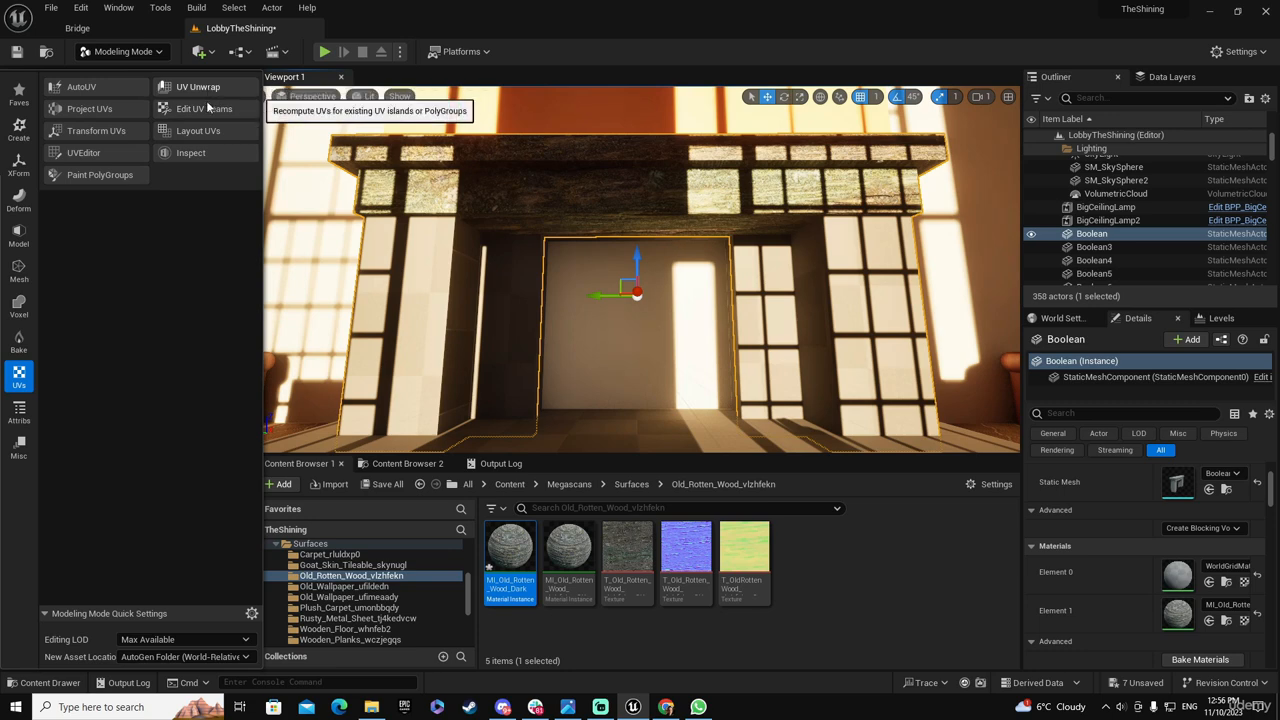
Start a UV Layout on the fireplace, set its scale to 5, and check the wood texture along the mantel
{"action": "left_click", "coordinate": [206, 134]}
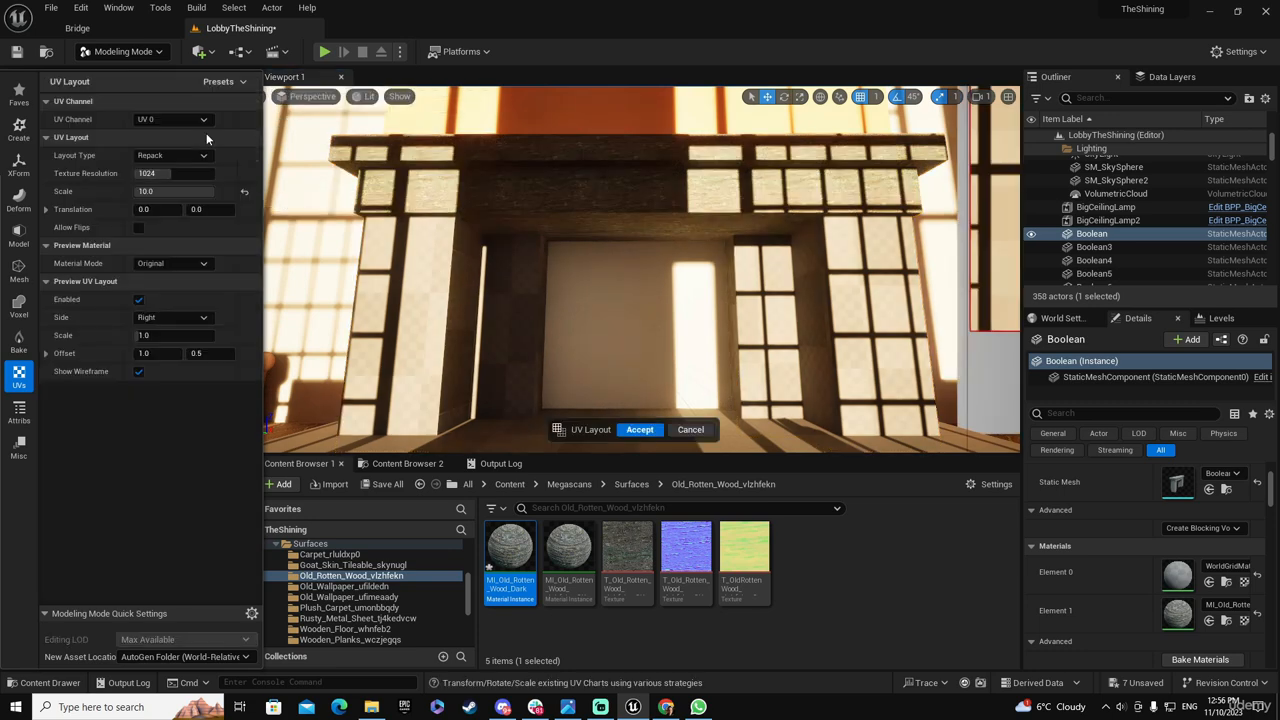
{"action": "left_click", "coordinate": [182, 193]}
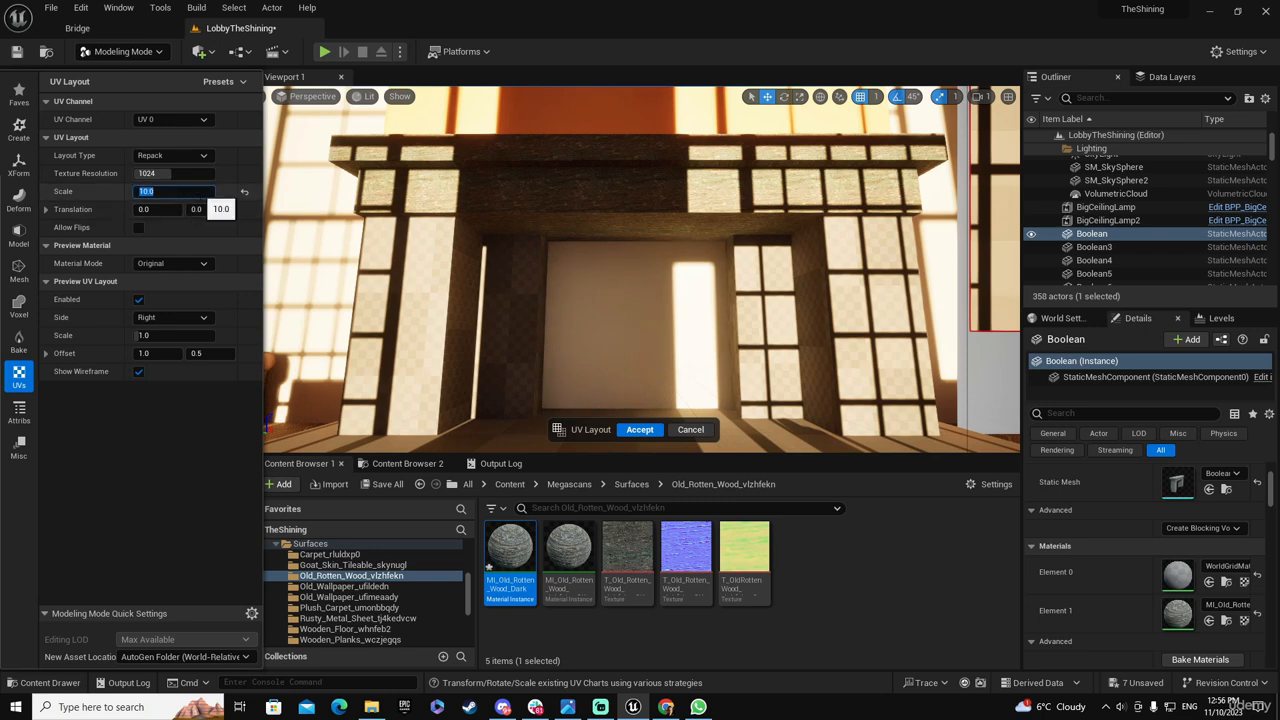
{"action": "key", "text": "Tab"}
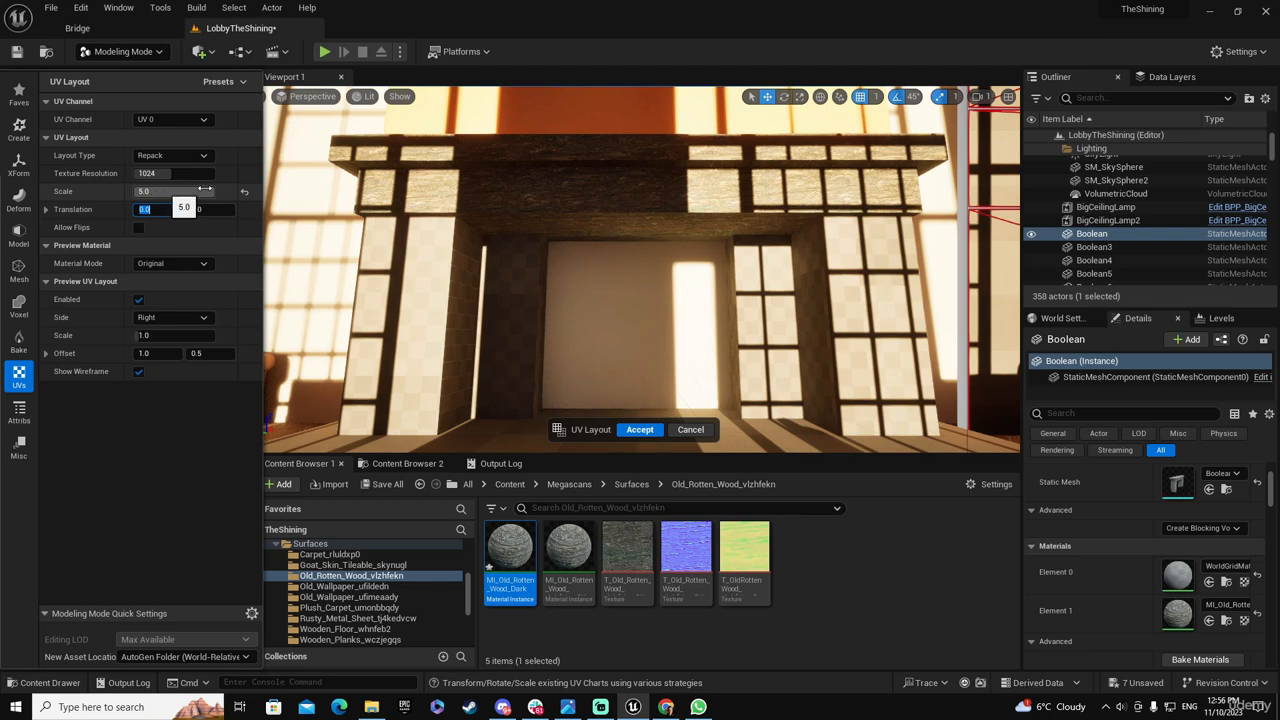
{"action": "right_click_drag", "start_coordinate": [638, 236], "coordinate": [642, 192]}
{"action": "key", "text": "w"}
{"action": "key", "text": "s"}
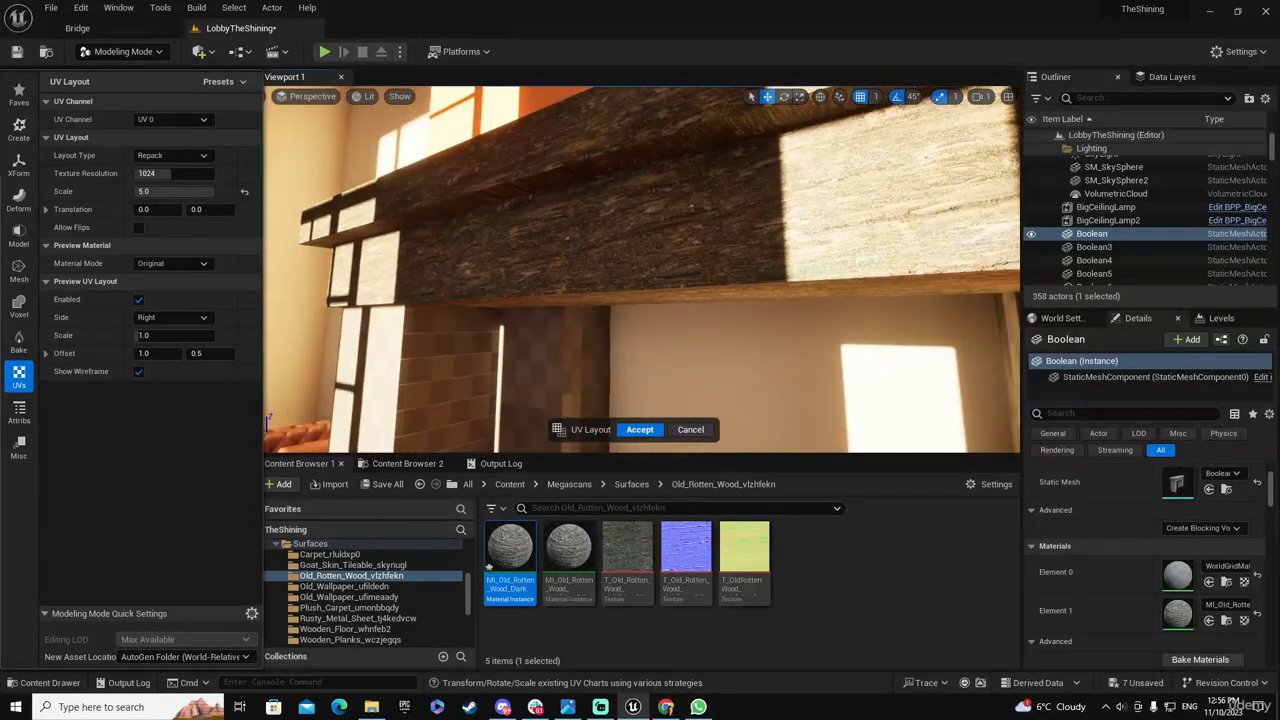
{"action": "mouse_move", "coordinate": [400, 313]}
{"action": "right_mouse_down"}
{"action": "mouse_move", "coordinate": [450, 306]}
{"action": "mouse_move", "coordinate": [400, 313]}
{"action": "right_mouse_up"}
{"action": "key", "text": "a"}
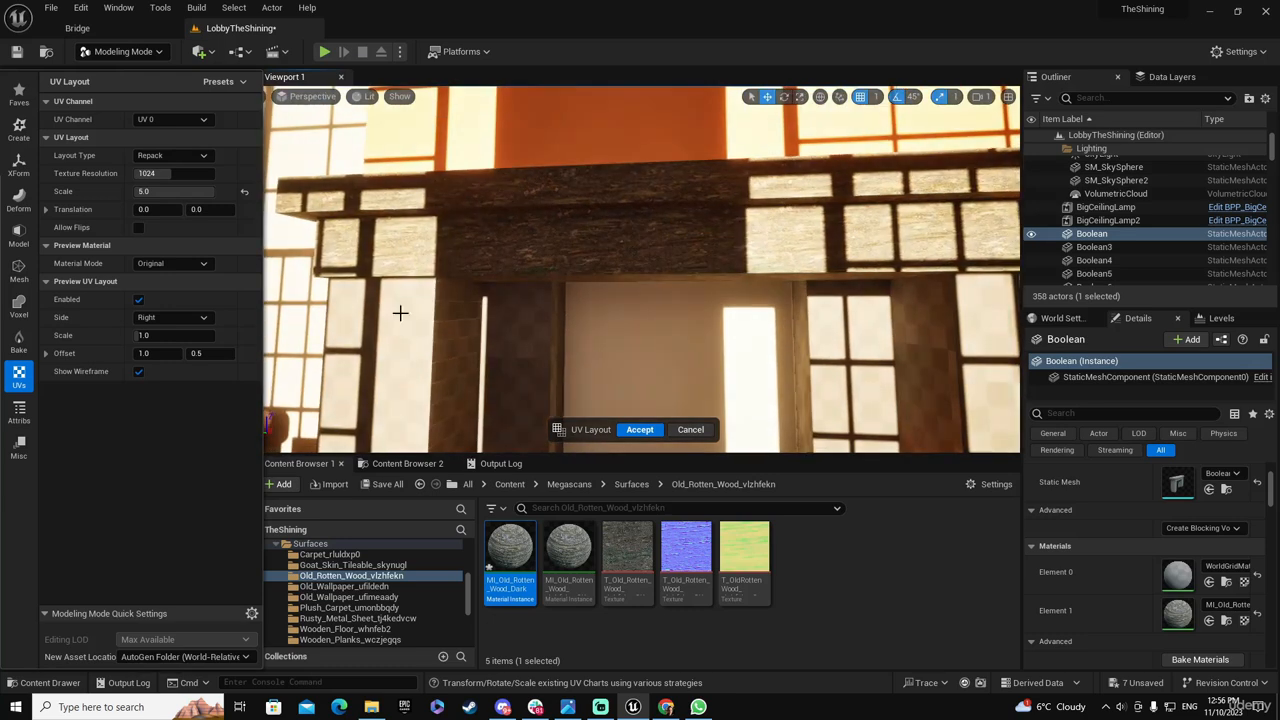
Set the fireplace's UV Layout scale to 8 and accept the layout
{"action": "left_click", "coordinate": [160, 191]}
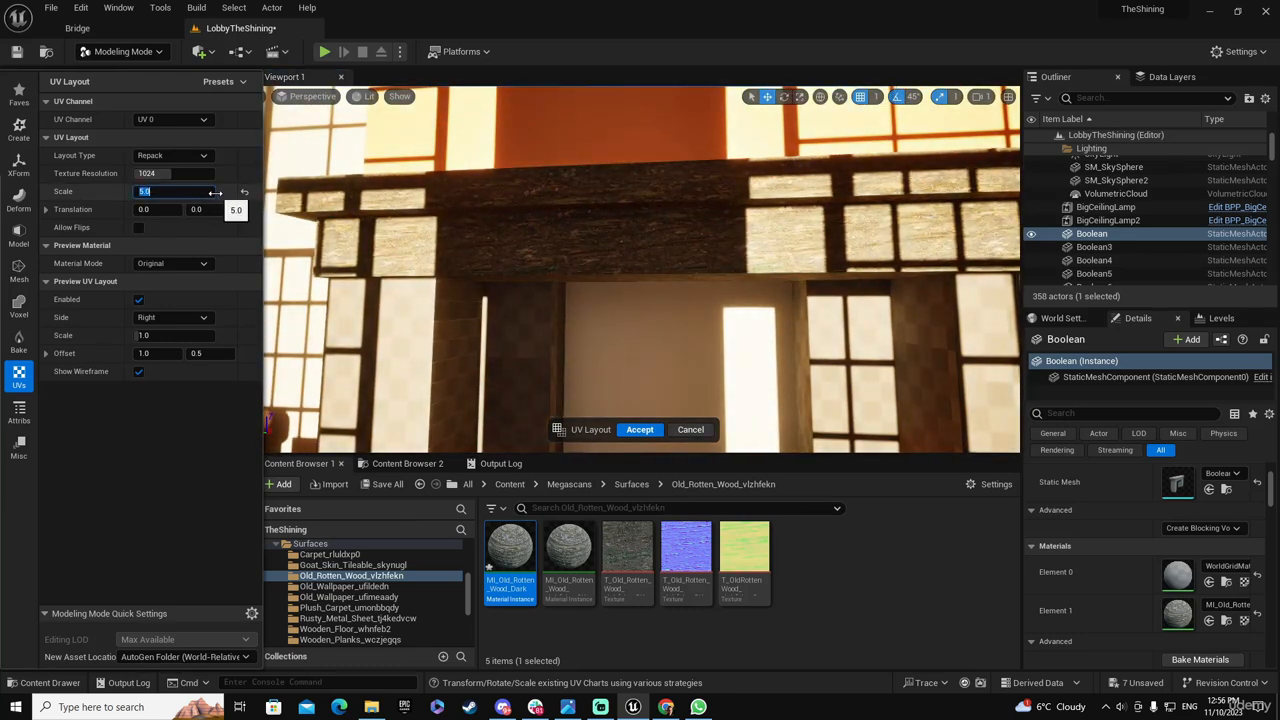
{"action": "type", "text": "8"}
{"action": "key", "text": "Tab"}
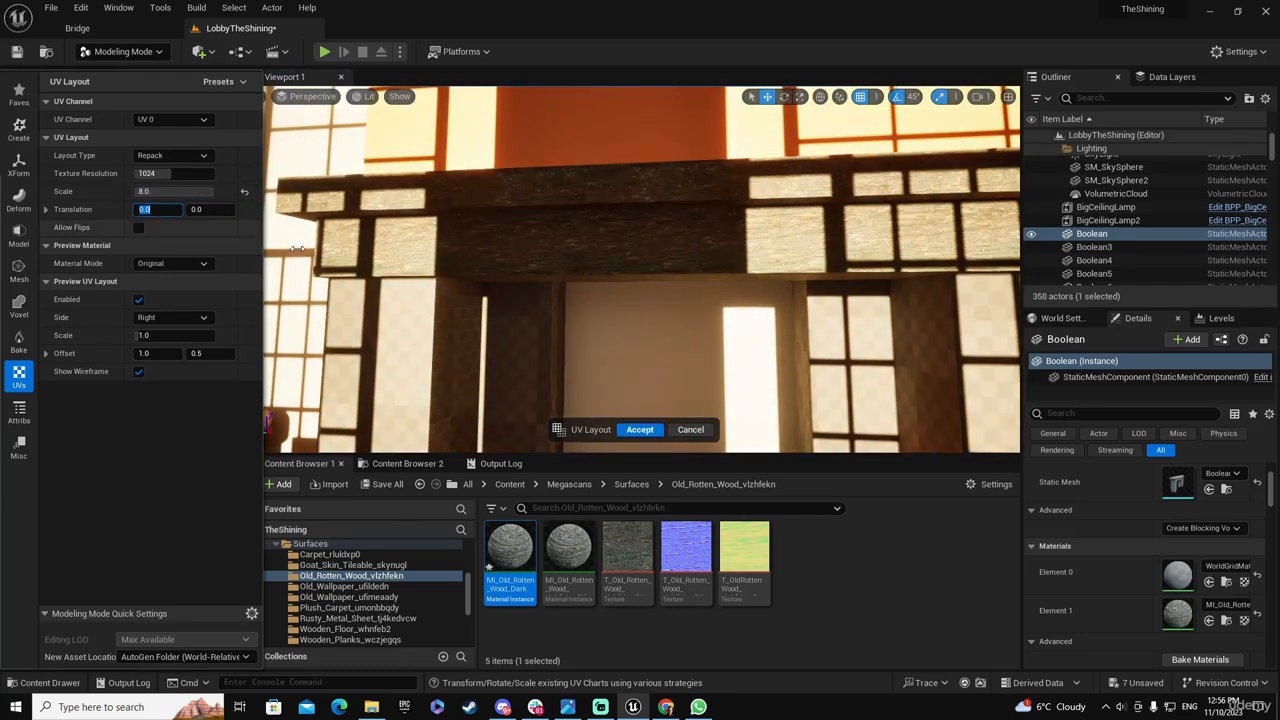
{"action": "left_click", "coordinate": [172, 191]}
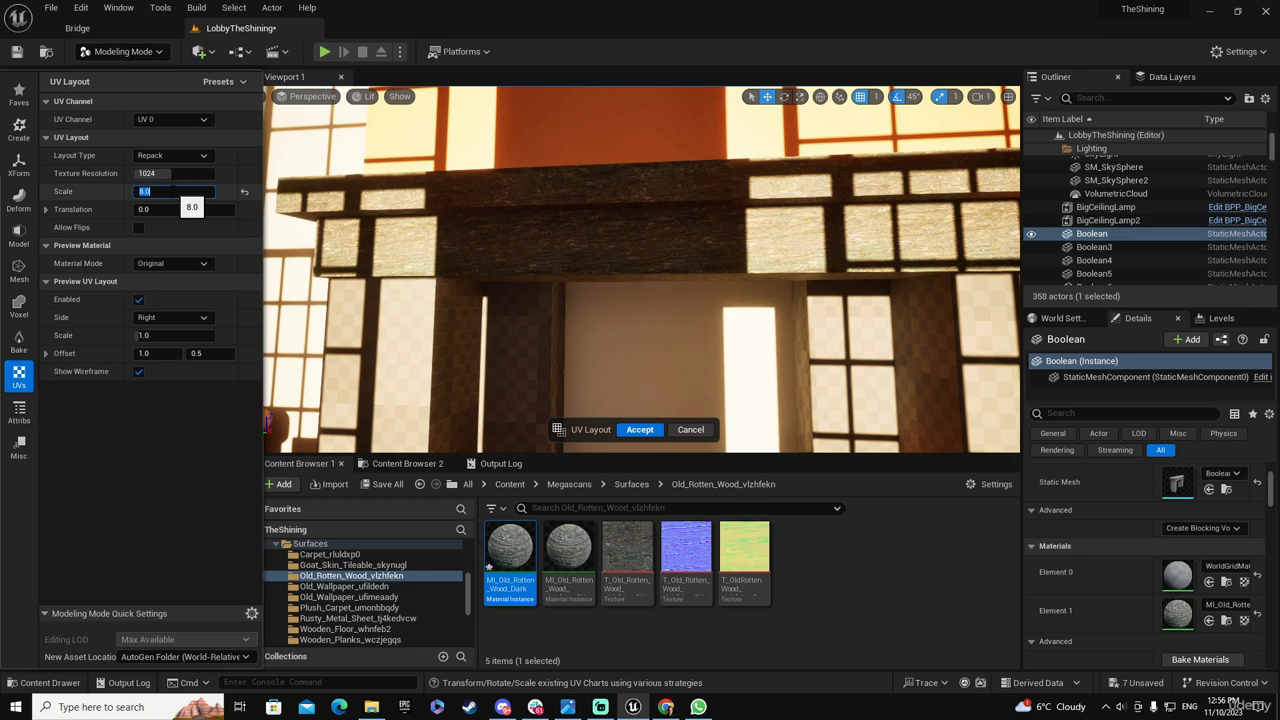
{"action": "left_click", "coordinate": [640, 429]}
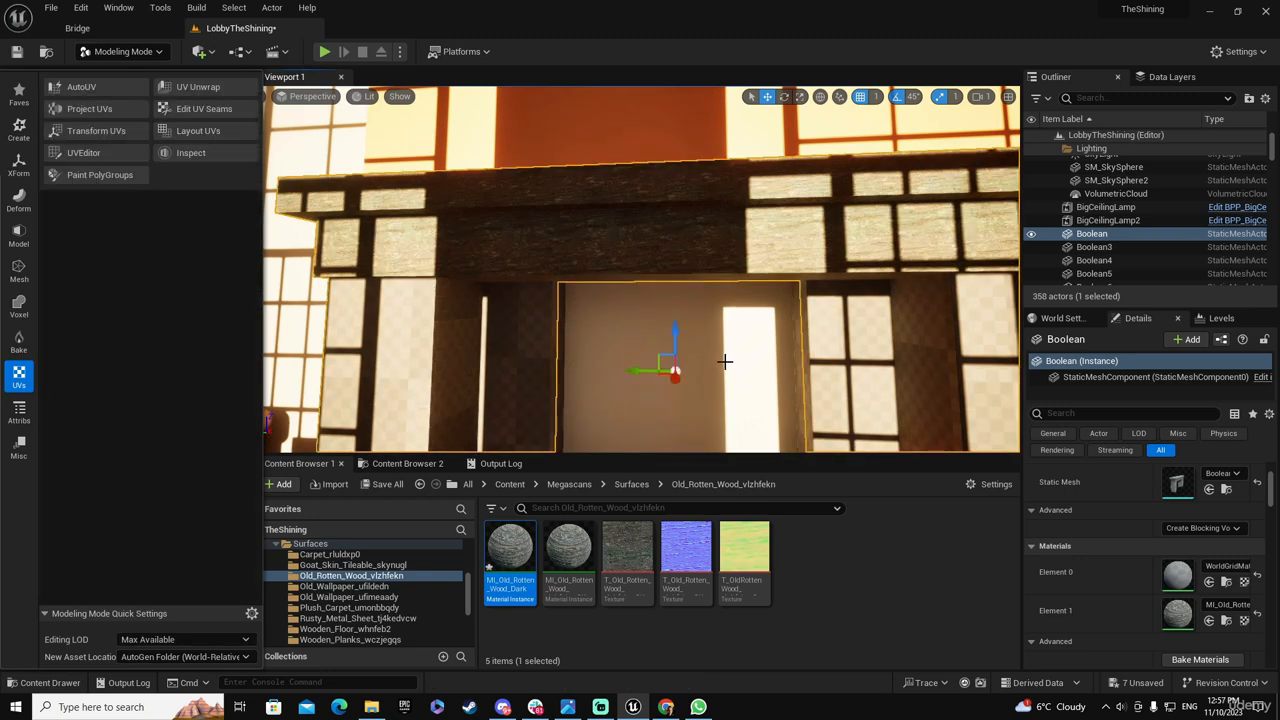
Enable Albedo Tint in the MI_Old_Rotten_Wood_Dark material instance, set it to black, then save and close the material
{"action": "right_click_drag", "start_coordinate": [725, 362], "coordinate": [595, 459]}
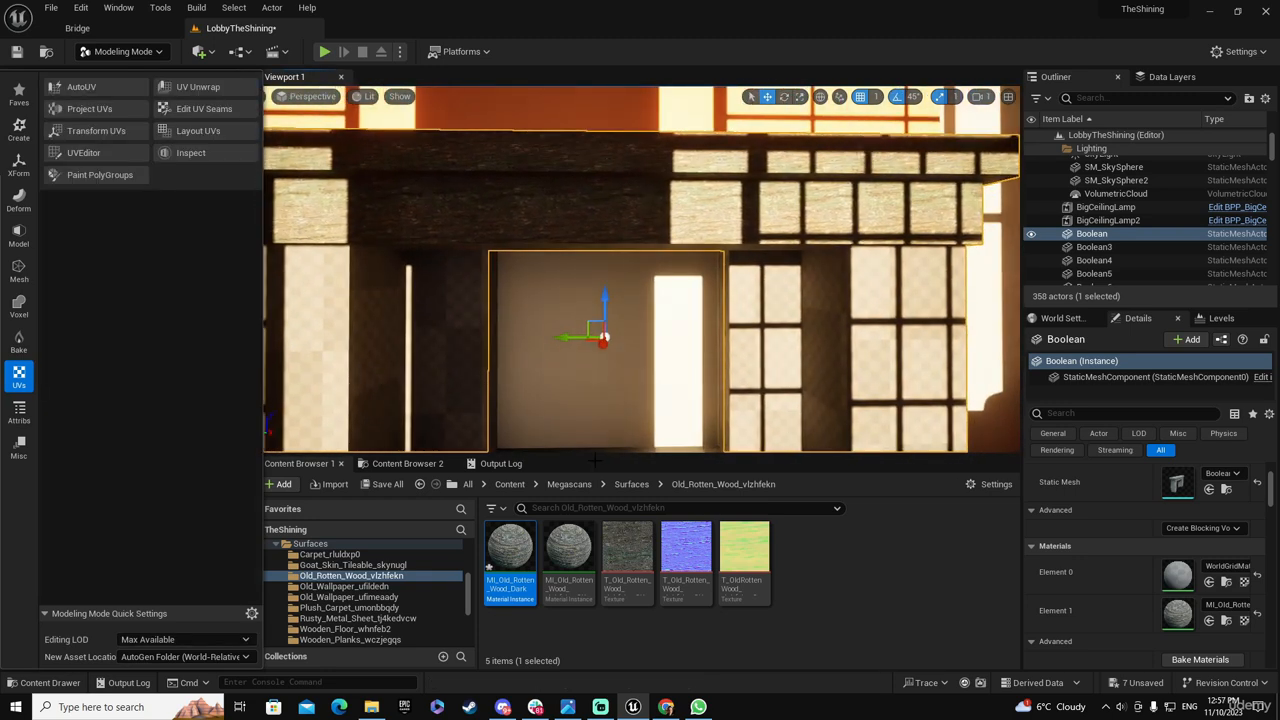
{"action": "double_click", "coordinate": [510, 548]}
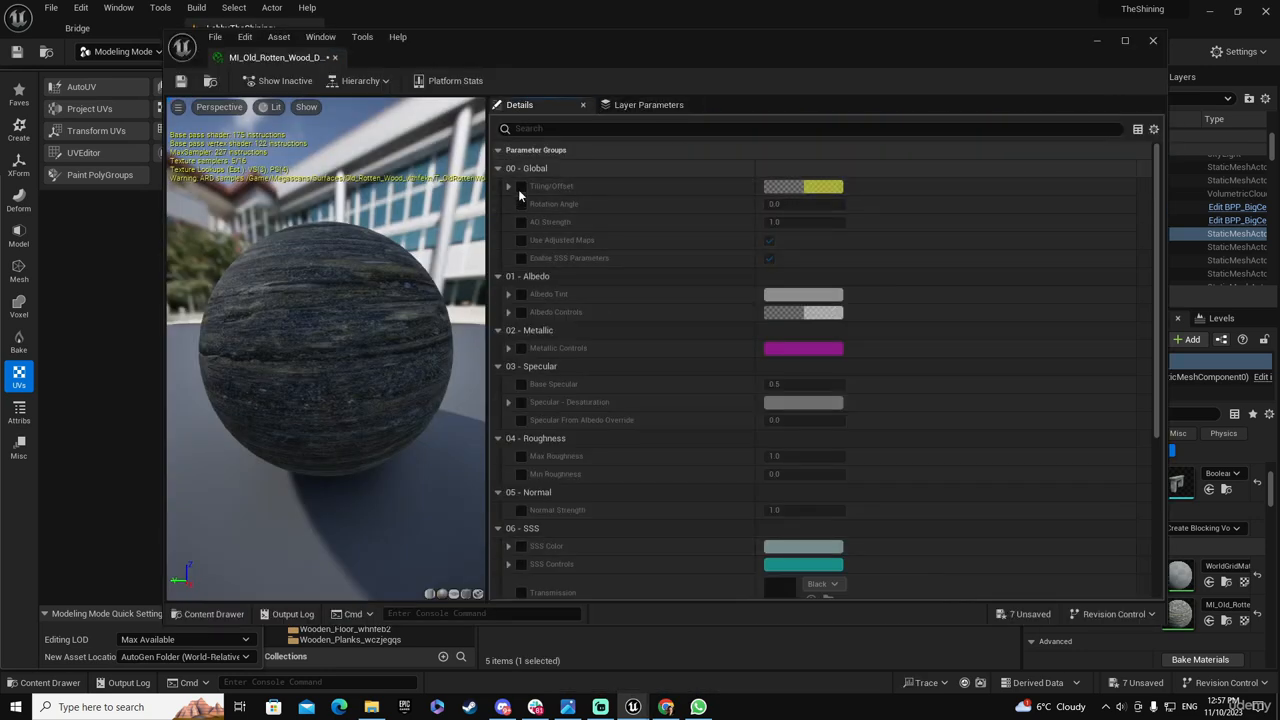
{"action": "left_click", "coordinate": [521, 294]}
{"action": "left_click", "coordinate": [806, 297]}
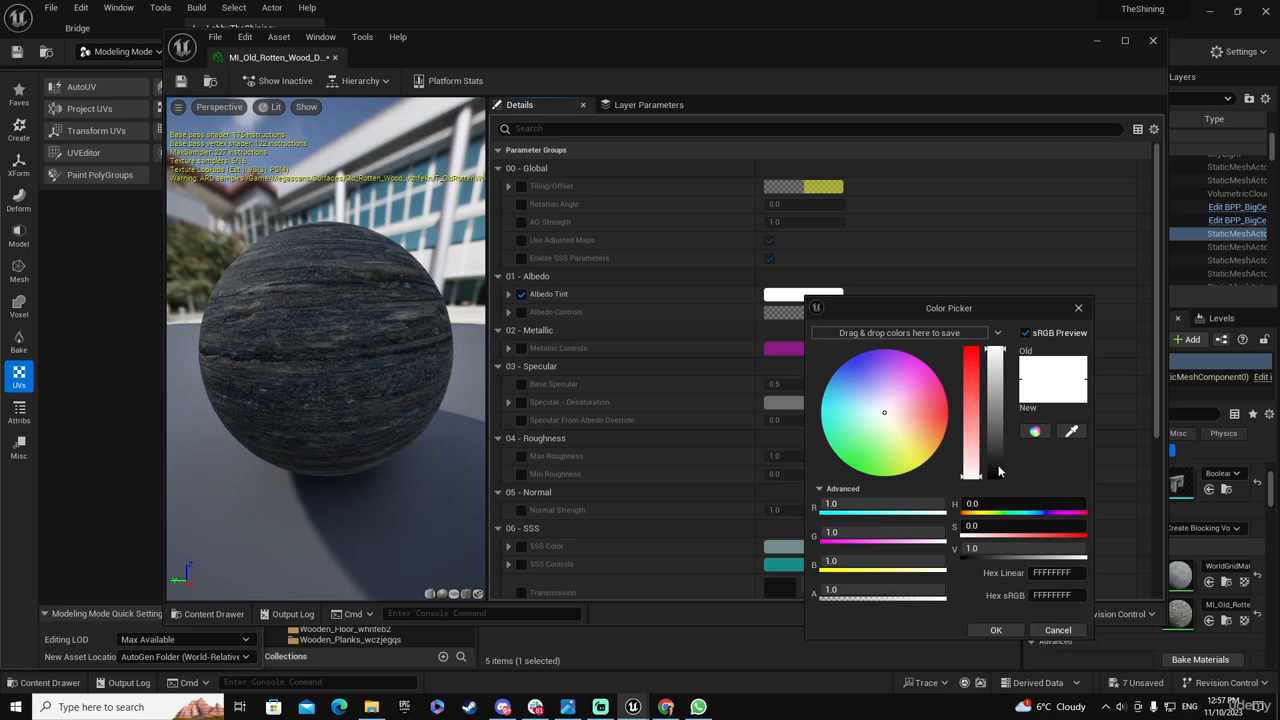
{"action": "left_click_drag", "start_coordinate": [998, 471], "coordinate": [1001, 478]}
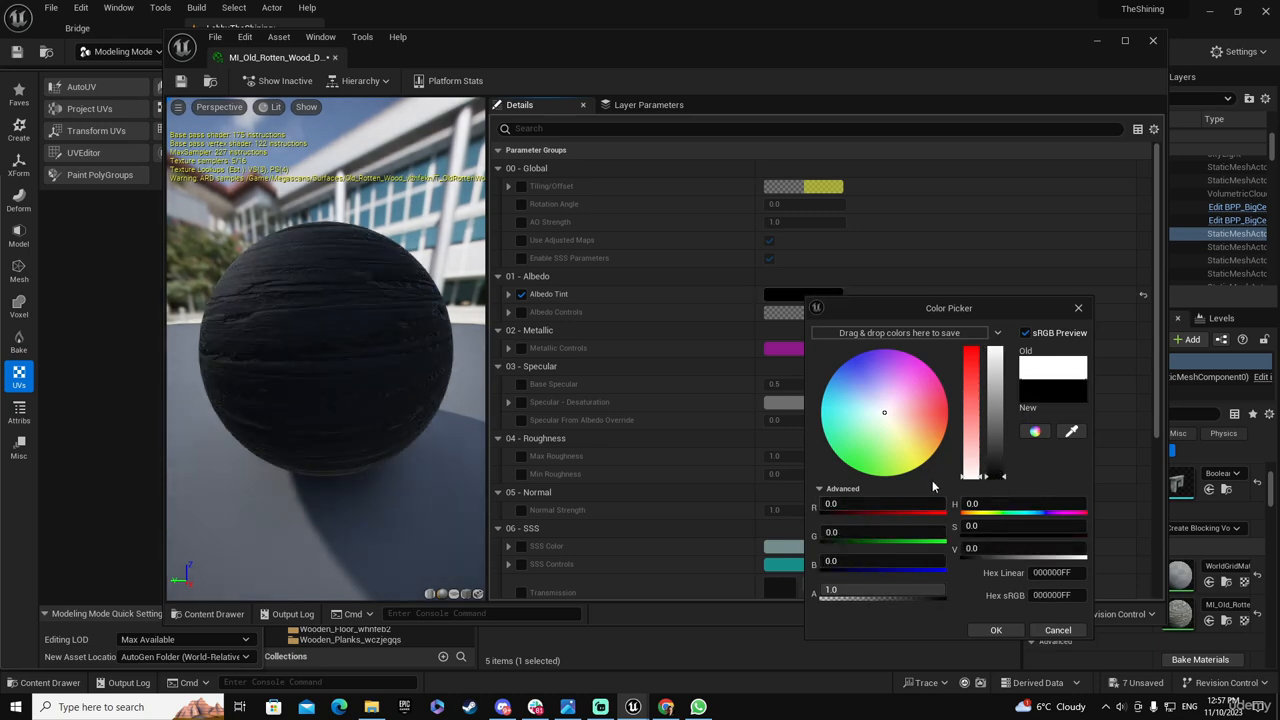
{"action": "left_click", "coordinate": [995, 630]}
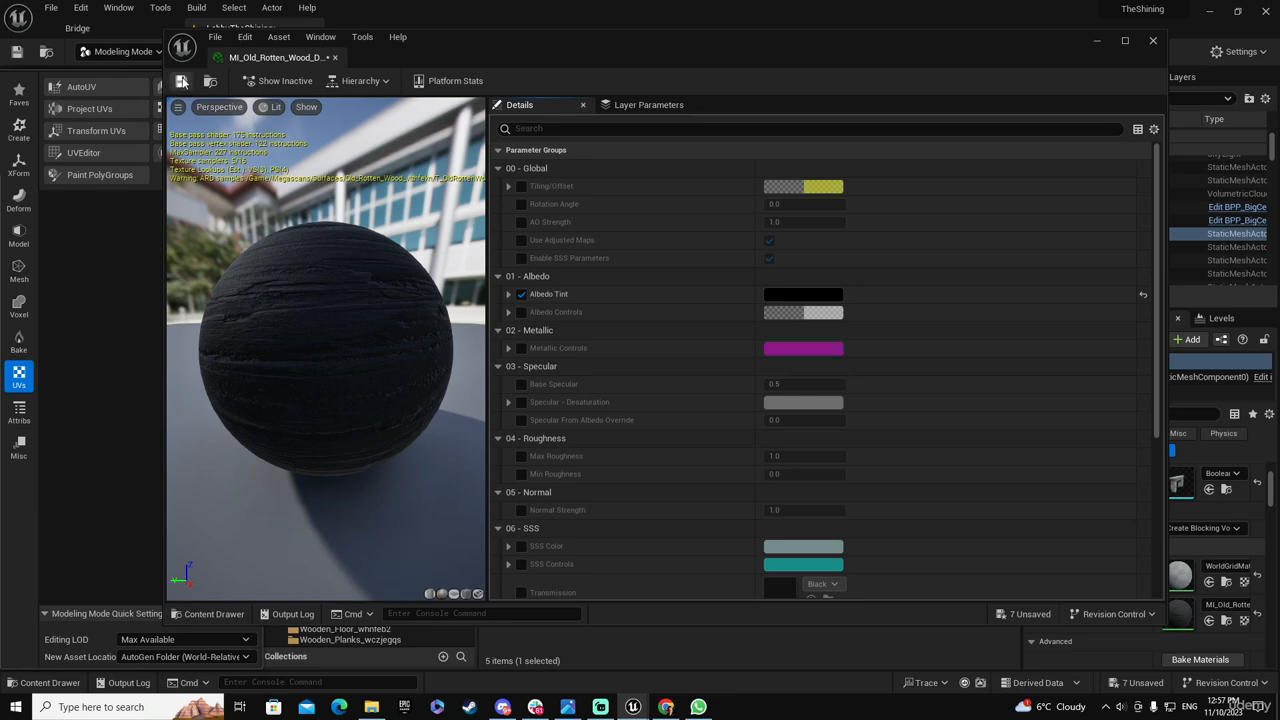
{"action": "left_click", "coordinate": [181, 81]}
{"action": "left_click", "coordinate": [1152, 41]}
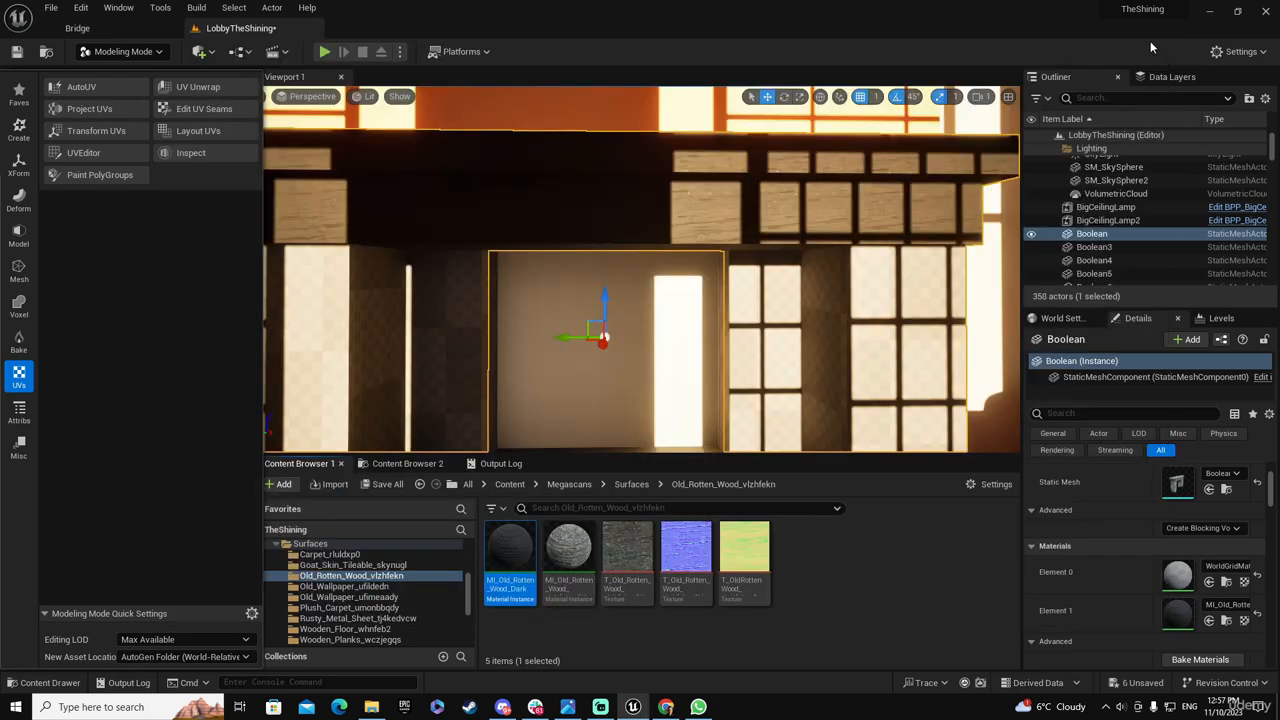
Examine the darkened mantel and the fireplace columns from several angles in Unlit and Lit view modes
{"action": "scroll", "coordinate": [820, 256], "scroll_direction": "down", "scroll_amount": 5}
{"action": "right_click_drag", "start_coordinate": [640, 270], "coordinate": [754, 288]}
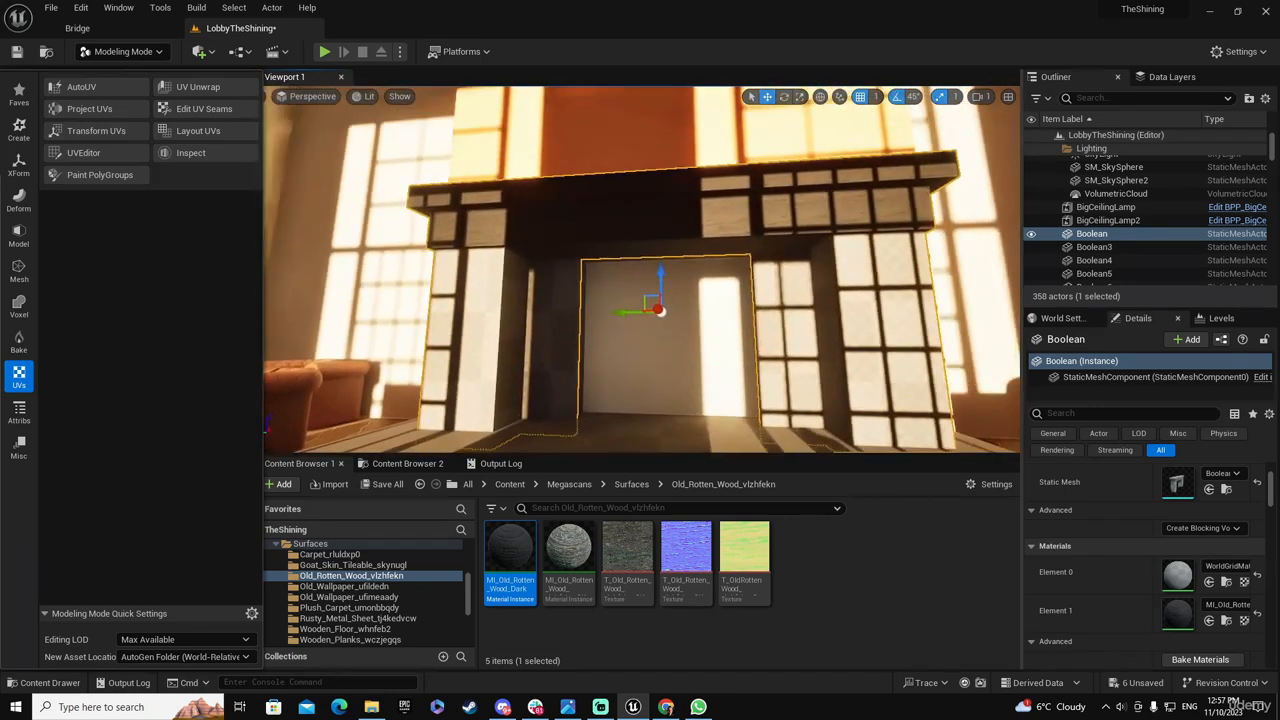
{"action": "right_click_drag", "start_coordinate": [840, 234], "coordinate": [861, 258]}
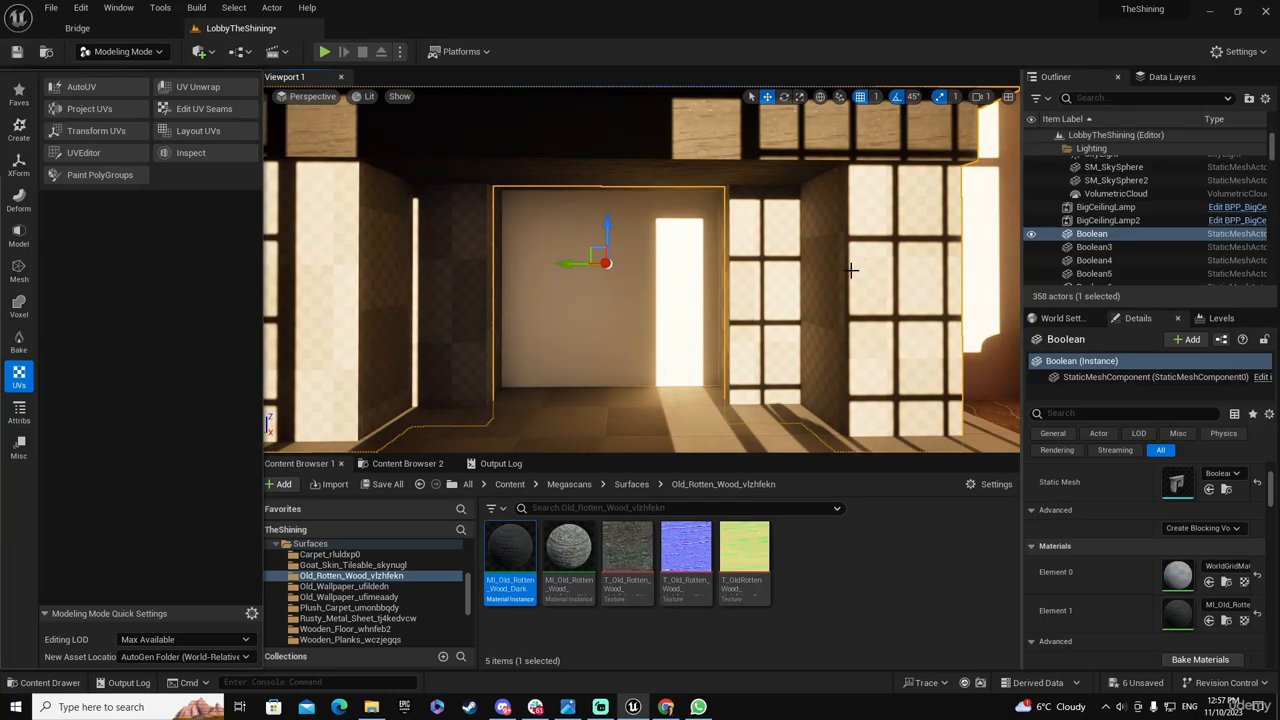
{"action": "left_click", "coordinate": [365, 97]}
{"action": "left_click", "coordinate": [387, 148]}
{"action": "mouse_move", "coordinate": [389, 149]}
{"action": "right_mouse_down"}
{"action": "mouse_move", "coordinate": [410, 165]}
{"action": "mouse_move", "coordinate": [484, 154]}
{"action": "mouse_move", "coordinate": [428, 172]}
{"action": "mouse_move", "coordinate": [414, 150]}
{"action": "right_mouse_up"}
{"action": "left_click", "coordinate": [370, 97]}
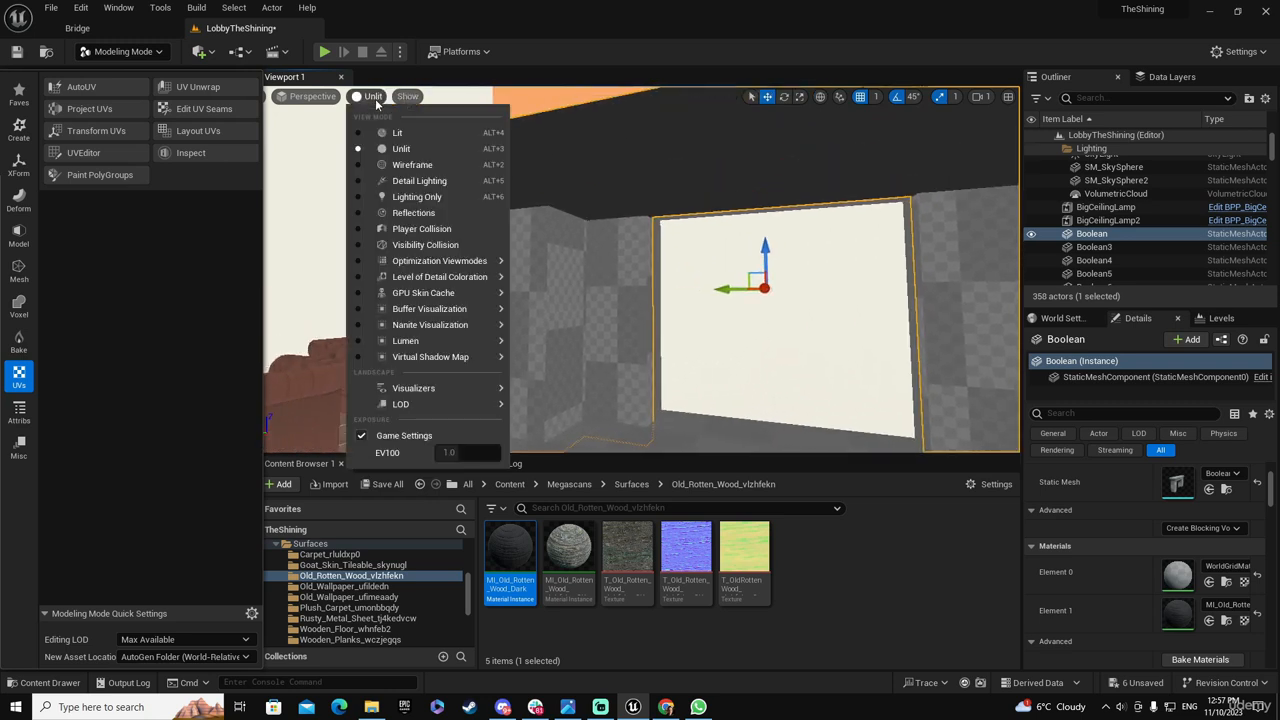
{"action": "left_click", "coordinate": [397, 132]}
{"action": "right_click_drag", "start_coordinate": [420, 170], "coordinate": [450, 168]}
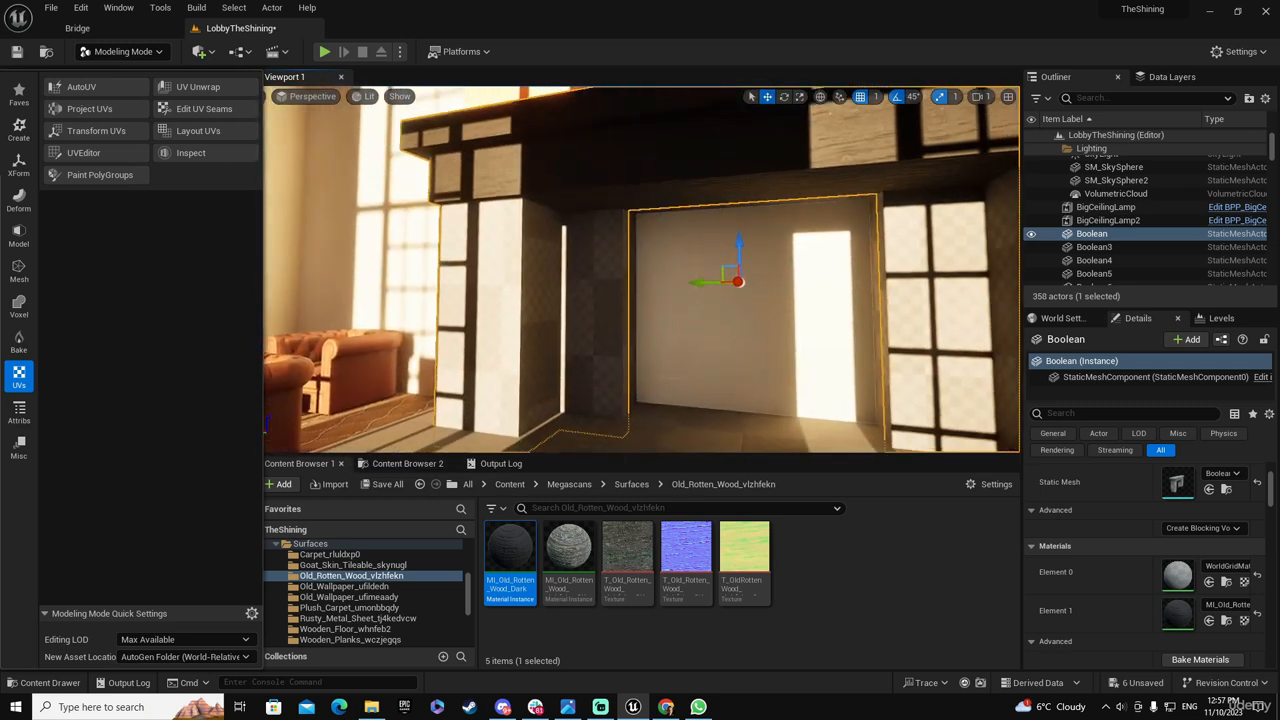
{"action": "mouse_move", "coordinate": [758, 307]}
{"action": "right_mouse_down"}
{"action": "mouse_move", "coordinate": [793, 345]}
{"action": "mouse_move", "coordinate": [808, 328]}
{"action": "mouse_move", "coordinate": [767, 312]}
{"action": "right_mouse_up"}
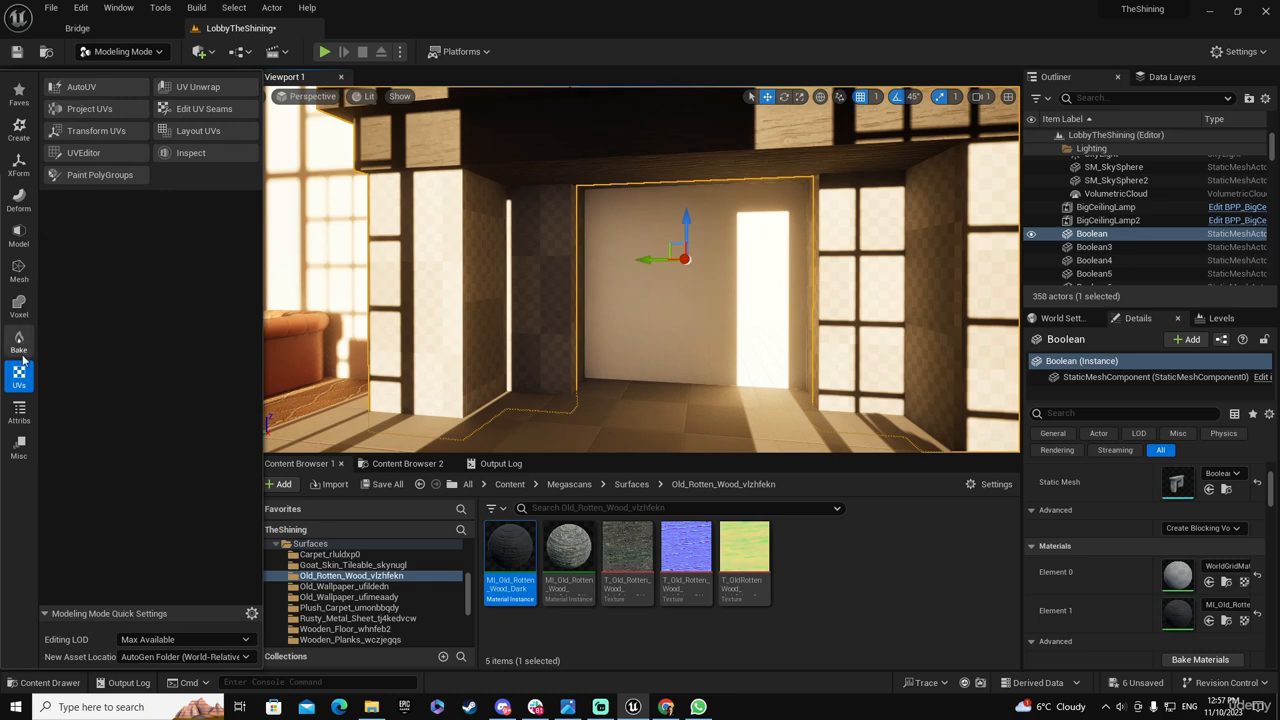
Start Paint PolyGroups on the fireplace and paint the mantel's front, underside and right end into PolyGroup 29
{"action": "left_click", "coordinate": [27, 418]}
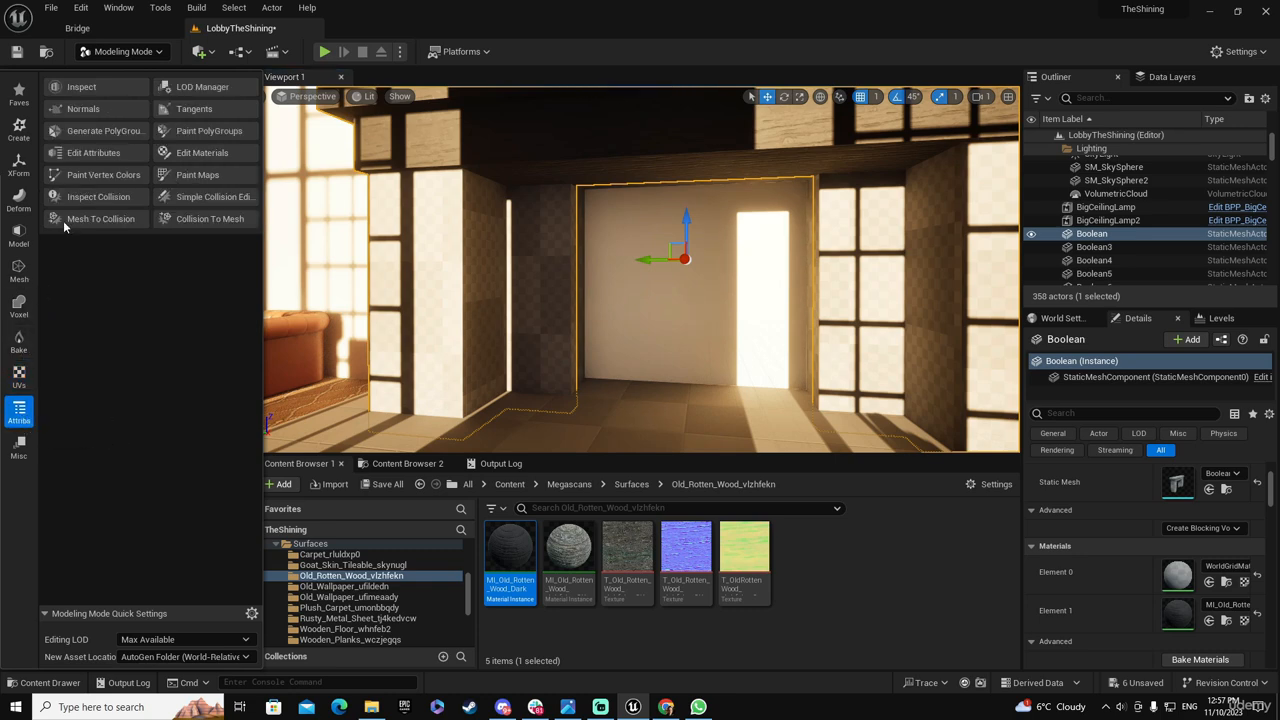
{"action": "left_click", "coordinate": [199, 130]}
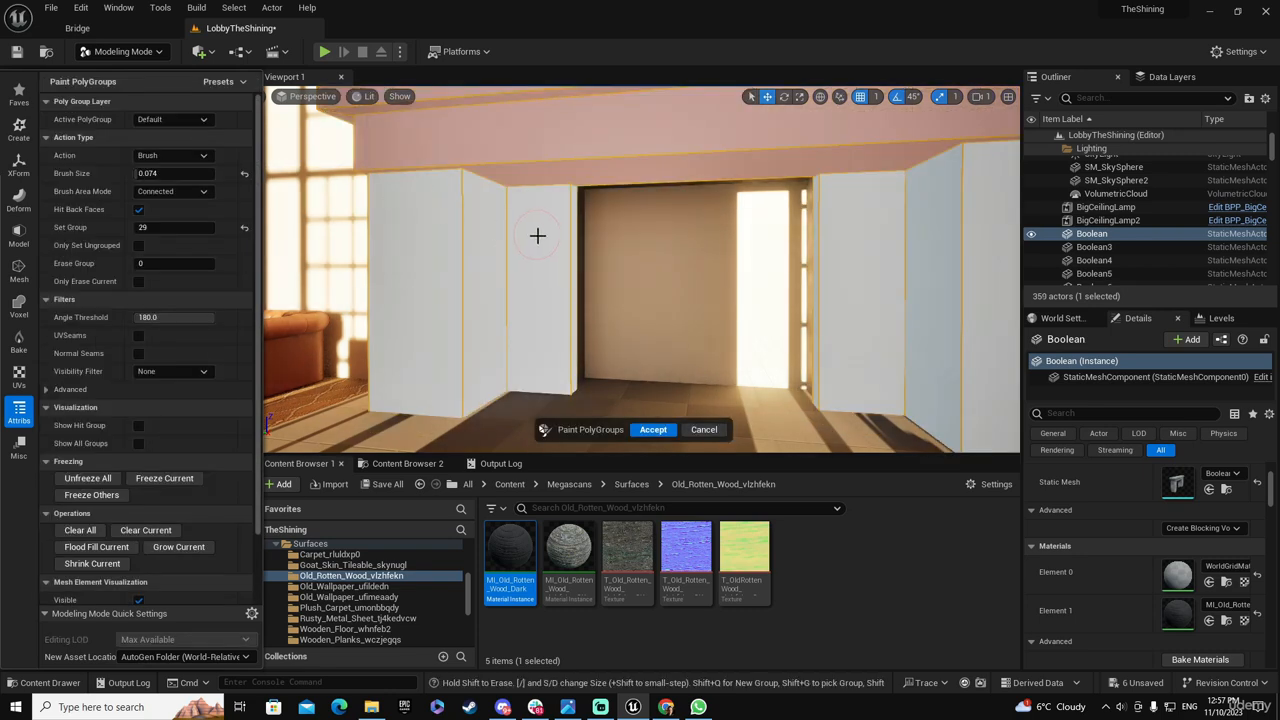
{"action": "scroll", "coordinate": [537, 234], "scroll_direction": "up", "scroll_amount": 3}
{"action": "right_click_drag", "start_coordinate": [539, 237], "coordinate": [546, 158]}
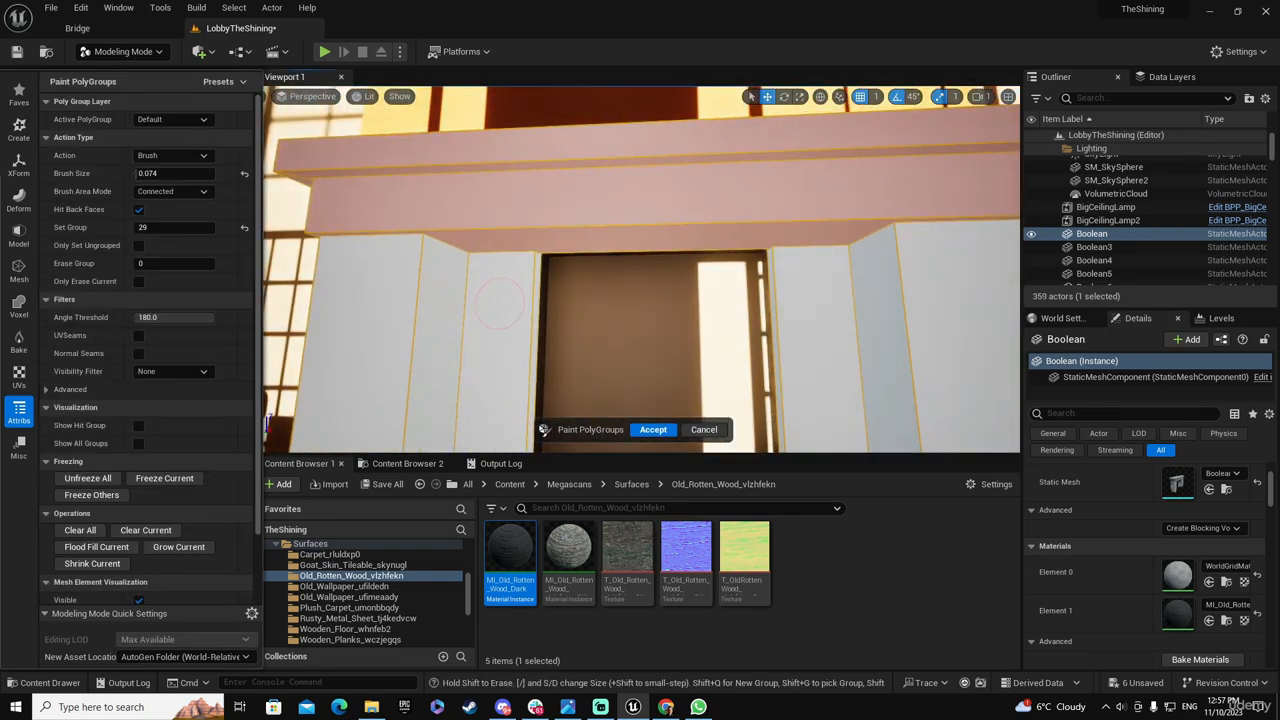
{"action": "mouse_move", "coordinate": [526, 238]}
{"action": "left_mouse_down"}
{"action": "mouse_move", "coordinate": [489, 243]}
{"action": "mouse_move", "coordinate": [386, 217]}
{"action": "mouse_move", "coordinate": [328, 163]}
{"action": "mouse_move", "coordinate": [668, 157]}
{"action": "left_mouse_up"}
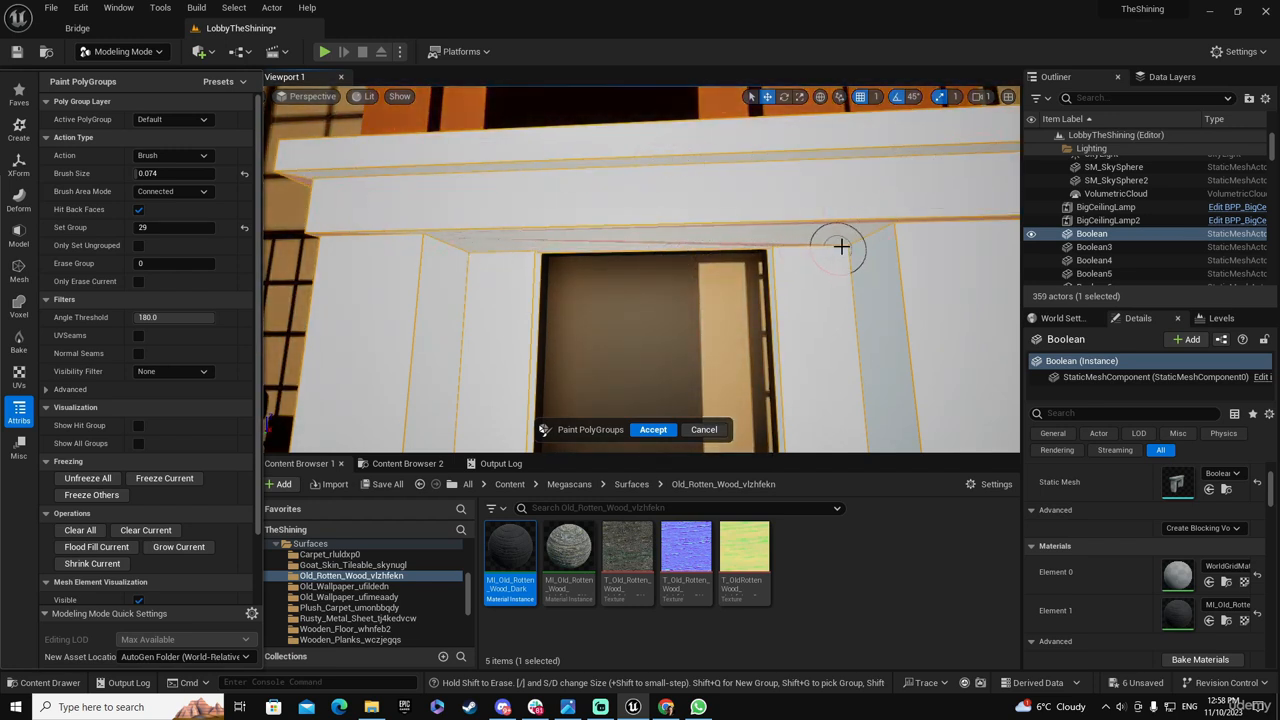
{"action": "left_click_drag", "start_coordinate": [934, 209], "coordinate": [968, 222]}
{"action": "mouse_move", "coordinate": [858, 278]}
{"action": "right_mouse_down"}
{"action": "mouse_move", "coordinate": [890, 275]}
{"action": "mouse_move", "coordinate": [740, 270]}
{"action": "mouse_move", "coordinate": [800, 275]}
{"action": "mouse_move", "coordinate": [784, 286]}
{"action": "right_mouse_up"}
{"action": "key", "text": "d"}
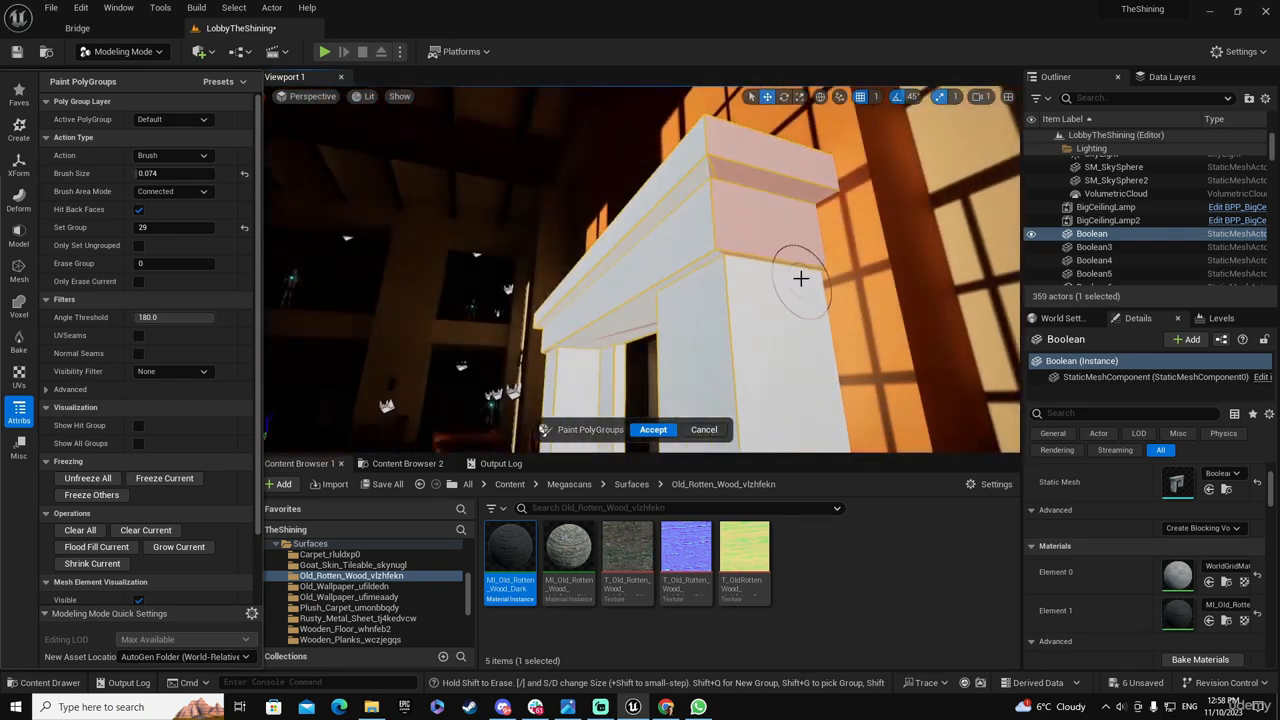
{"action": "mouse_move", "coordinate": [776, 248]}
{"action": "left_mouse_down"}
{"action": "mouse_move", "coordinate": [763, 226]}
{"action": "mouse_move", "coordinate": [797, 154]}
{"action": "mouse_move", "coordinate": [707, 184]}
{"action": "mouse_move", "coordinate": [831, 217]}
{"action": "mouse_move", "coordinate": [680, 226]}
{"action": "mouse_move", "coordinate": [717, 309]}
{"action": "mouse_move", "coordinate": [638, 312]}
{"action": "left_mouse_up"}
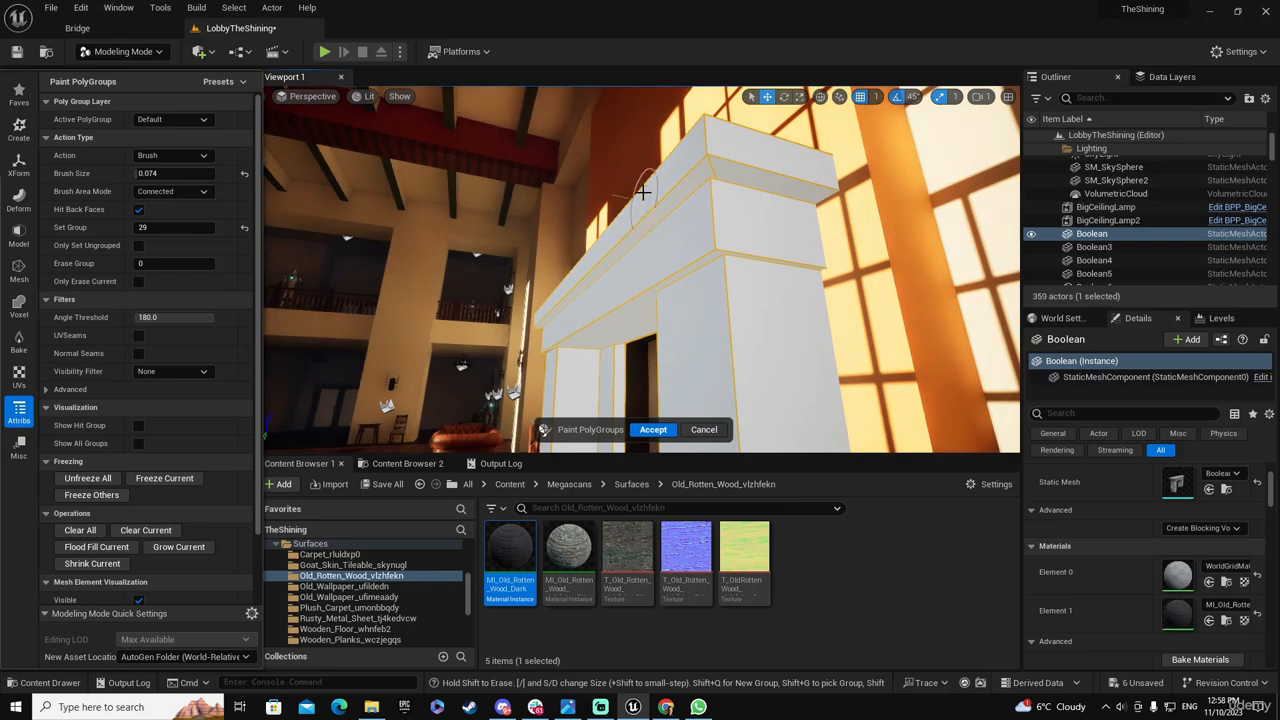
Paint the top surface and the remaining end faces of the mantel into the same PolyGroup as its front
{"action": "mouse_move", "coordinate": [708, 268]}
{"action": "right_mouse_down"}
{"action": "mouse_move", "coordinate": [760, 300]}
{"action": "mouse_move", "coordinate": [850, 320]}
{"action": "right_mouse_up"}
{"action": "key", "text": "a"}
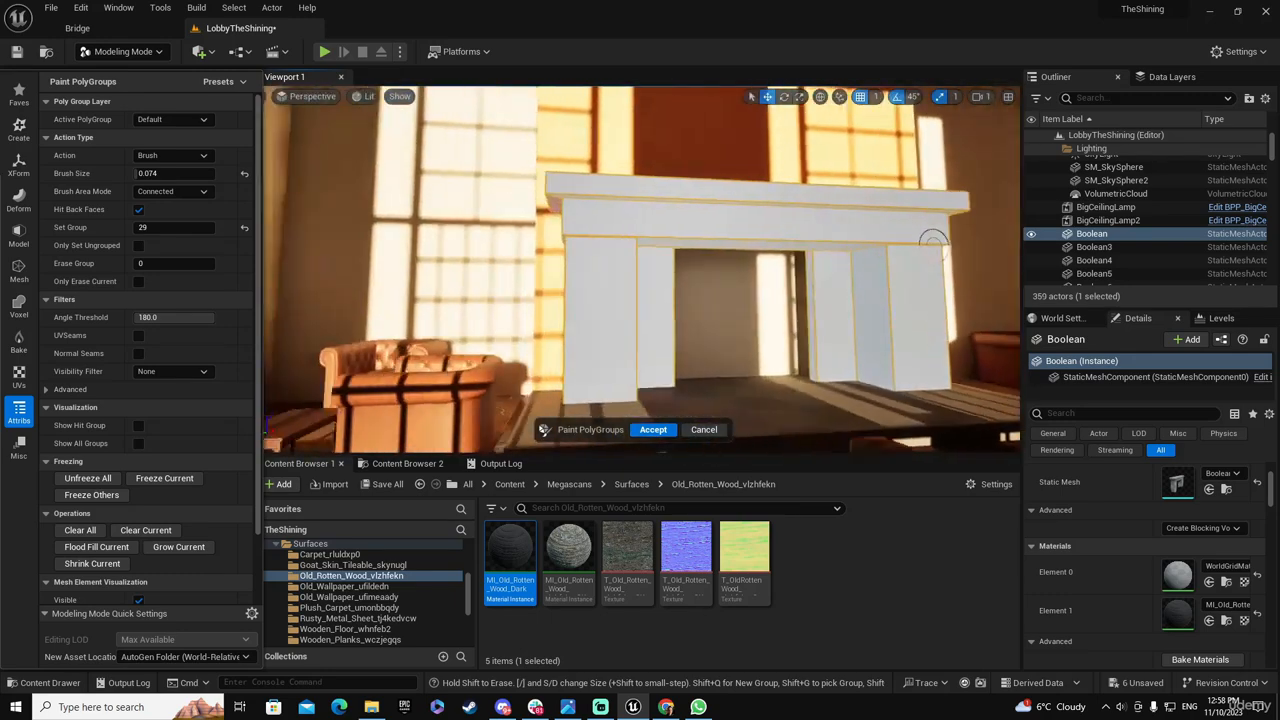
{"action": "mouse_move", "coordinate": [931, 243]}
{"action": "right_mouse_down"}
{"action": "mouse_move", "coordinate": [649, 286]}
{"action": "mouse_move", "coordinate": [669, 237]}
{"action": "mouse_move", "coordinate": [636, 147]}
{"action": "mouse_move", "coordinate": [689, 260]}
{"action": "mouse_move", "coordinate": [645, 282]}
{"action": "right_mouse_up"}
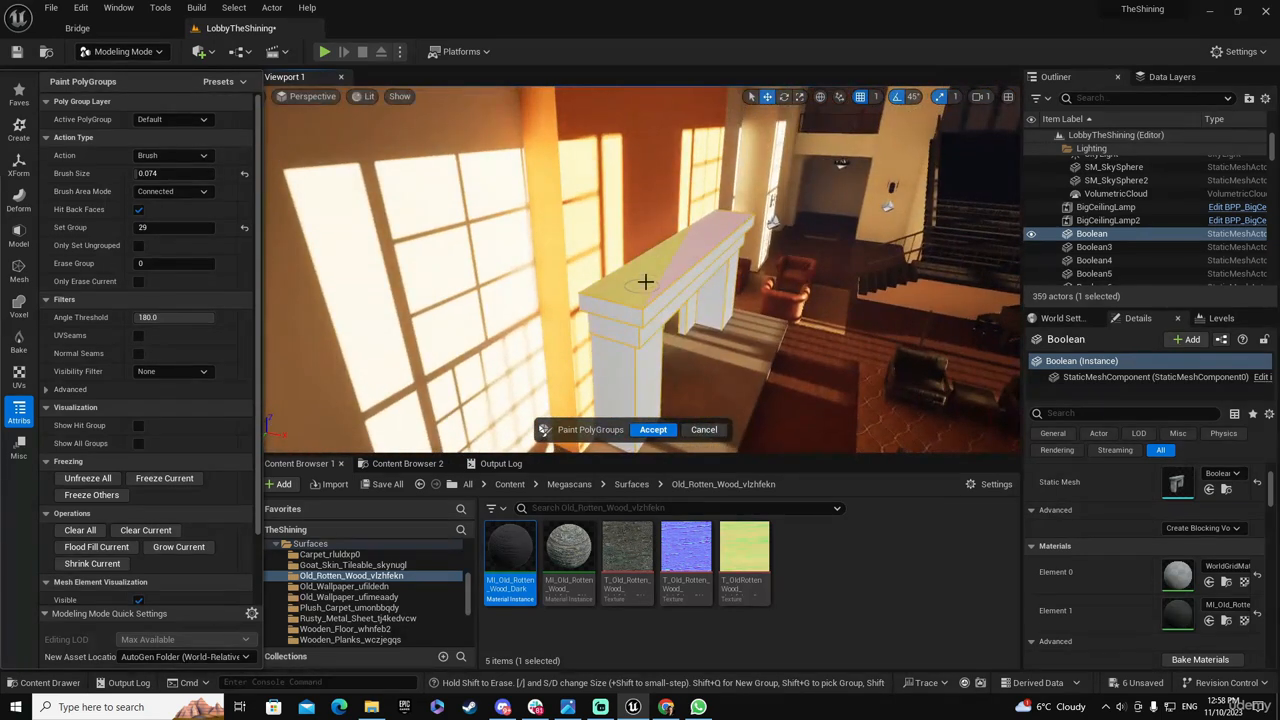
{"action": "left_click_drag", "start_coordinate": [613, 289], "coordinate": [730, 217], "text": "shift"}
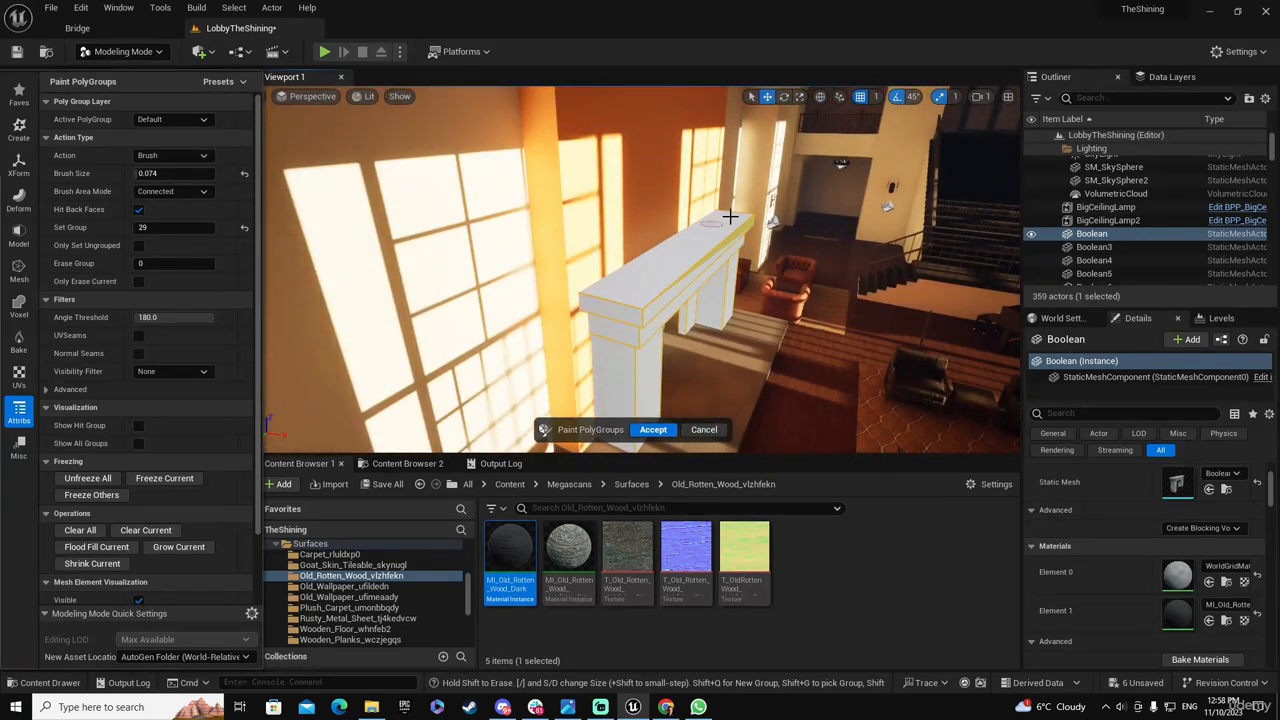
{"action": "right_click_drag", "start_coordinate": [665, 280], "coordinate": [390, 290]}
{"action": "right_click_drag", "start_coordinate": [536, 208], "coordinate": [734, 300]}
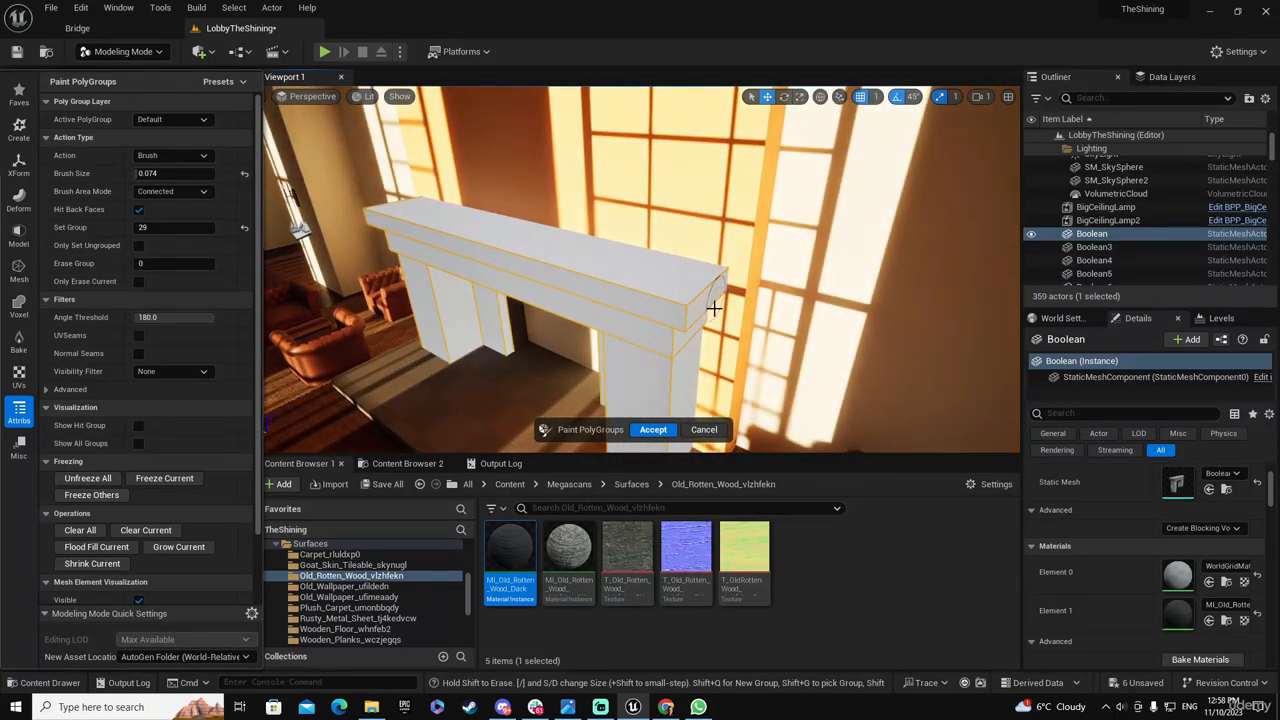
{"action": "right_click_drag", "start_coordinate": [687, 336], "coordinate": [683, 308]}
Paint the front, outer and inner faces of the fireplace's right column into a PolyGroup separate from the mantel
{"action": "right_click_drag", "start_coordinate": [703, 388], "coordinate": [669, 339]}
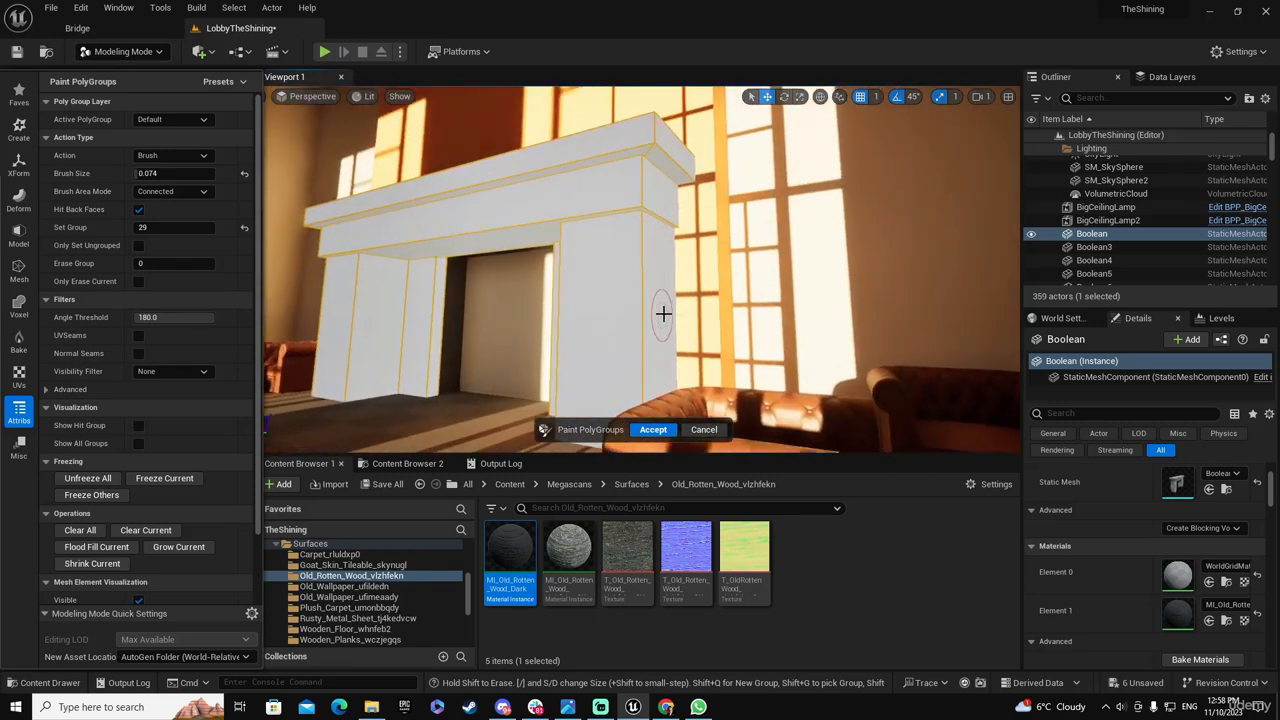
{"action": "mouse_move", "coordinate": [660, 305]}
{"action": "left_mouse_down"}
{"action": "mouse_move", "coordinate": [621, 316]}
{"action": "mouse_move", "coordinate": [663, 357]}
{"action": "mouse_move", "coordinate": [565, 377]}
{"action": "left_mouse_up"}
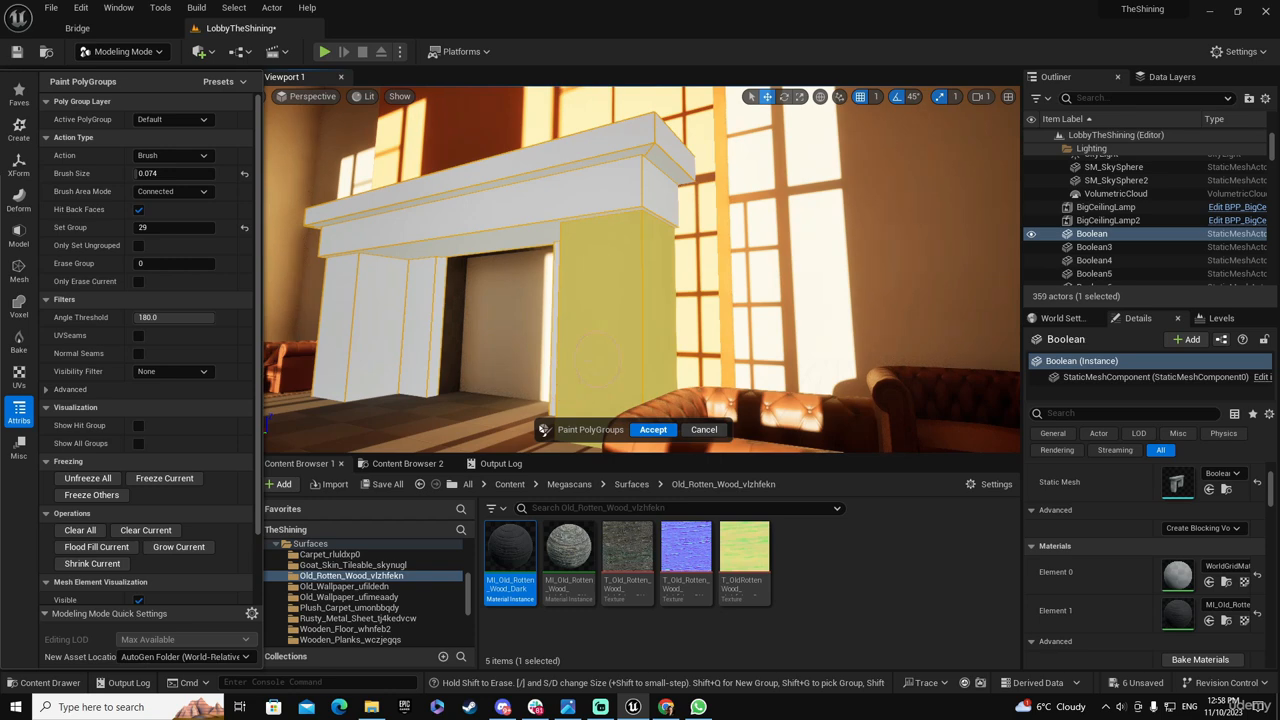
{"action": "right_click_drag", "start_coordinate": [597, 360], "coordinate": [710, 356]}
{"action": "left_click", "coordinate": [712, 357]}
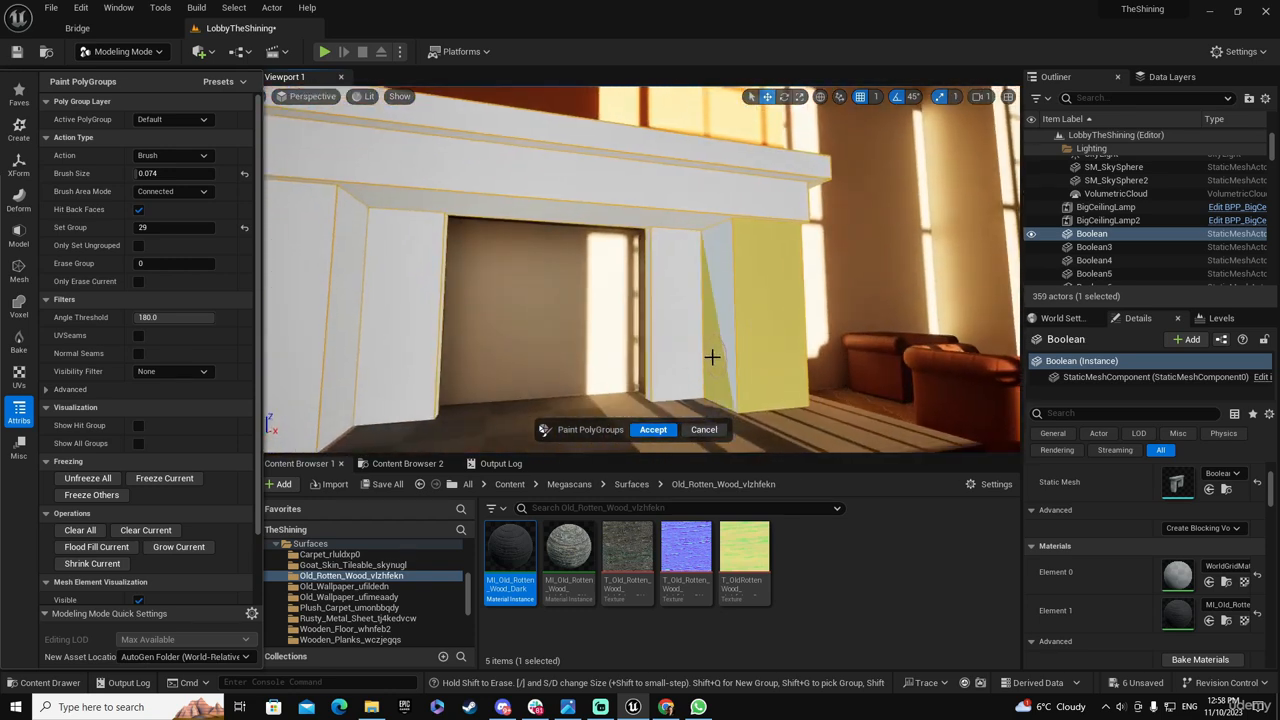
{"action": "mouse_move", "coordinate": [700, 357]}
{"action": "left_mouse_down"}
{"action": "mouse_move", "coordinate": [677, 357]}
{"action": "mouse_move", "coordinate": [672, 328]}
{"action": "left_mouse_up"}
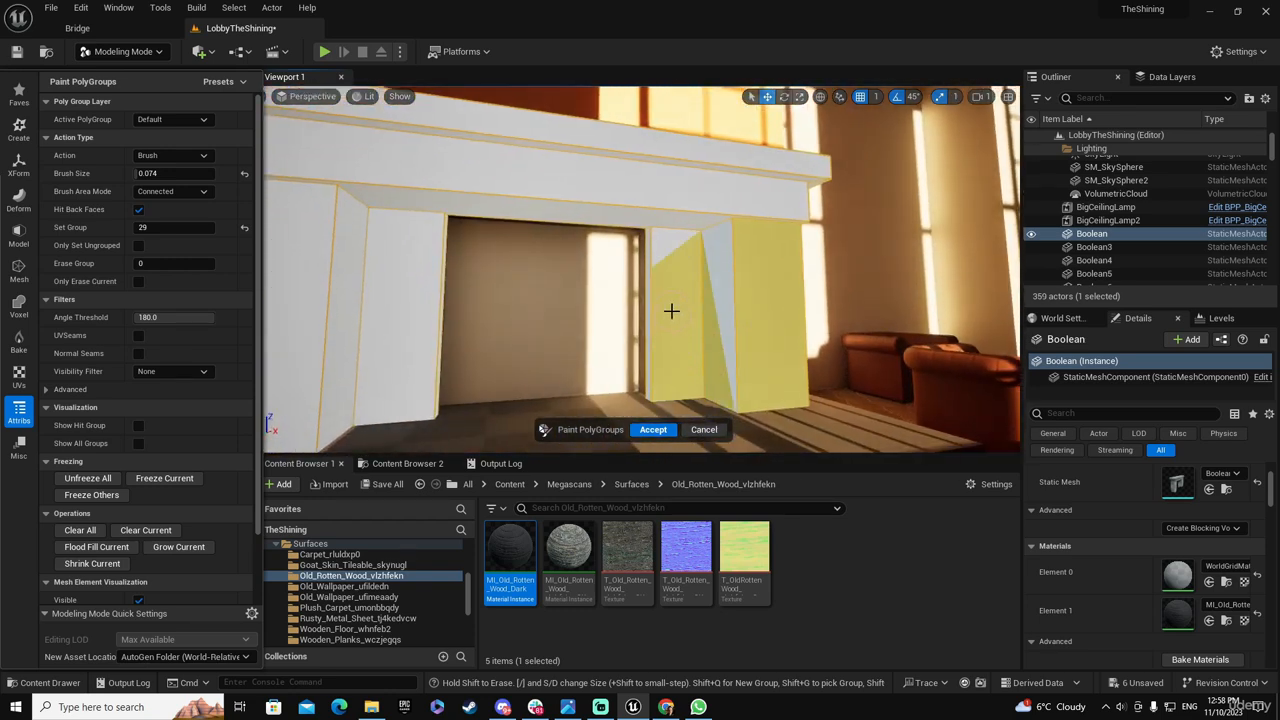
{"action": "mouse_move", "coordinate": [669, 277]}
{"action": "left_mouse_down"}
{"action": "mouse_move", "coordinate": [666, 254]}
{"action": "mouse_move", "coordinate": [669, 286]}
{"action": "mouse_move", "coordinate": [647, 330]}
{"action": "left_mouse_up"}
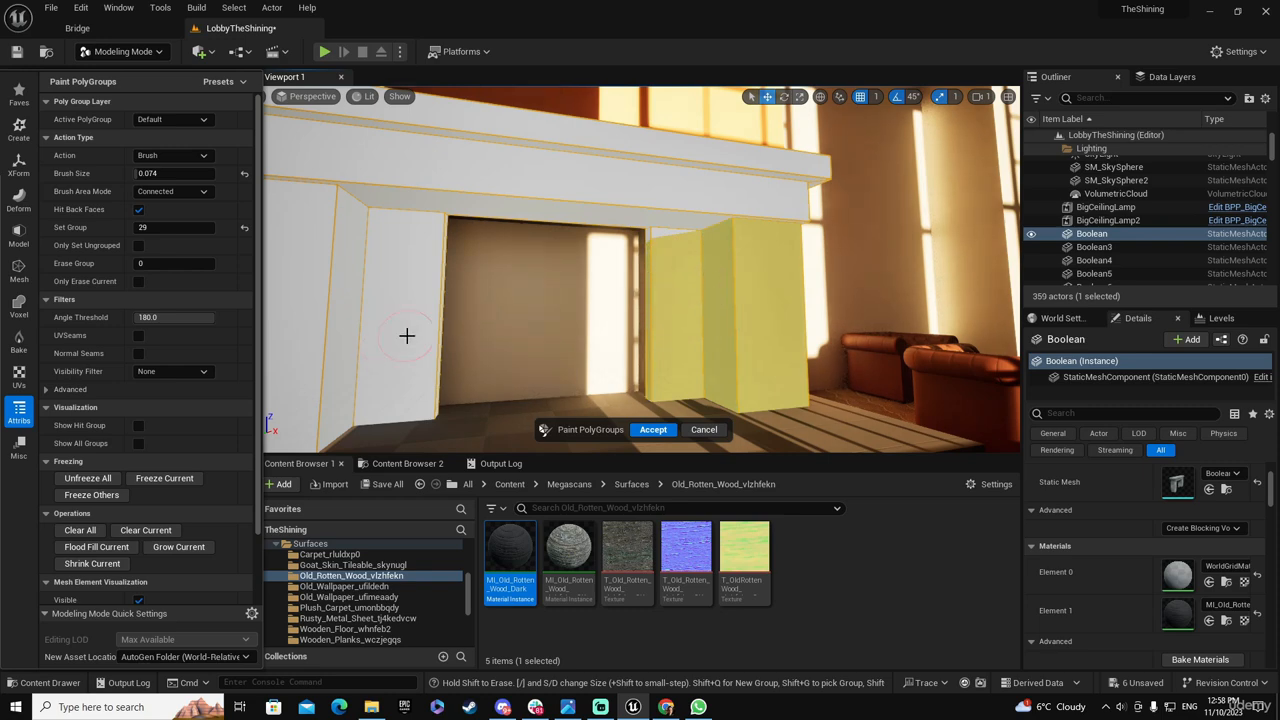
Paint the front, outer and inner faces of the fireplace's left column into the right column's PolyGroup
{"action": "left_click_drag", "start_coordinate": [409, 334], "coordinate": [303, 347]}
{"action": "mouse_move", "coordinate": [349, 346]}
{"action": "right_mouse_down"}
{"action": "mouse_move", "coordinate": [557, 330]}
{"action": "mouse_move", "coordinate": [571, 314]}
{"action": "right_mouse_up"}
{"action": "mouse_move", "coordinate": [571, 314]}
{"action": "left_mouse_down"}
{"action": "mouse_move", "coordinate": [489, 263]}
{"action": "mouse_move", "coordinate": [529, 286]}
{"action": "mouse_move", "coordinate": [591, 281]}
{"action": "left_mouse_up"}
{"action": "left_click", "coordinate": [598, 216]}
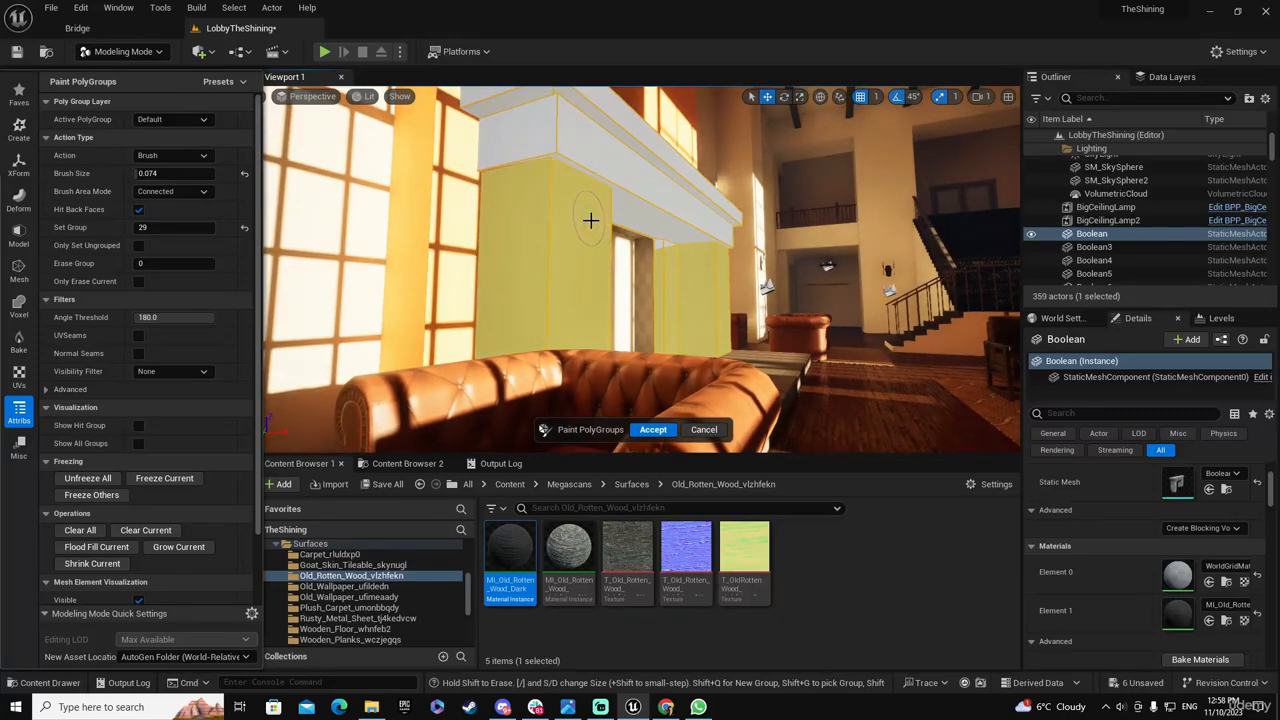
Reduce the brush size to 0.042 and paint the leftover corners at the tops of both columns into the column PolyGroup
{"action": "mouse_move", "coordinate": [598, 295]}
{"action": "right_mouse_down"}
{"action": "mouse_move", "coordinate": [676, 295]}
{"action": "mouse_move", "coordinate": [575, 256]}
{"action": "right_mouse_up"}
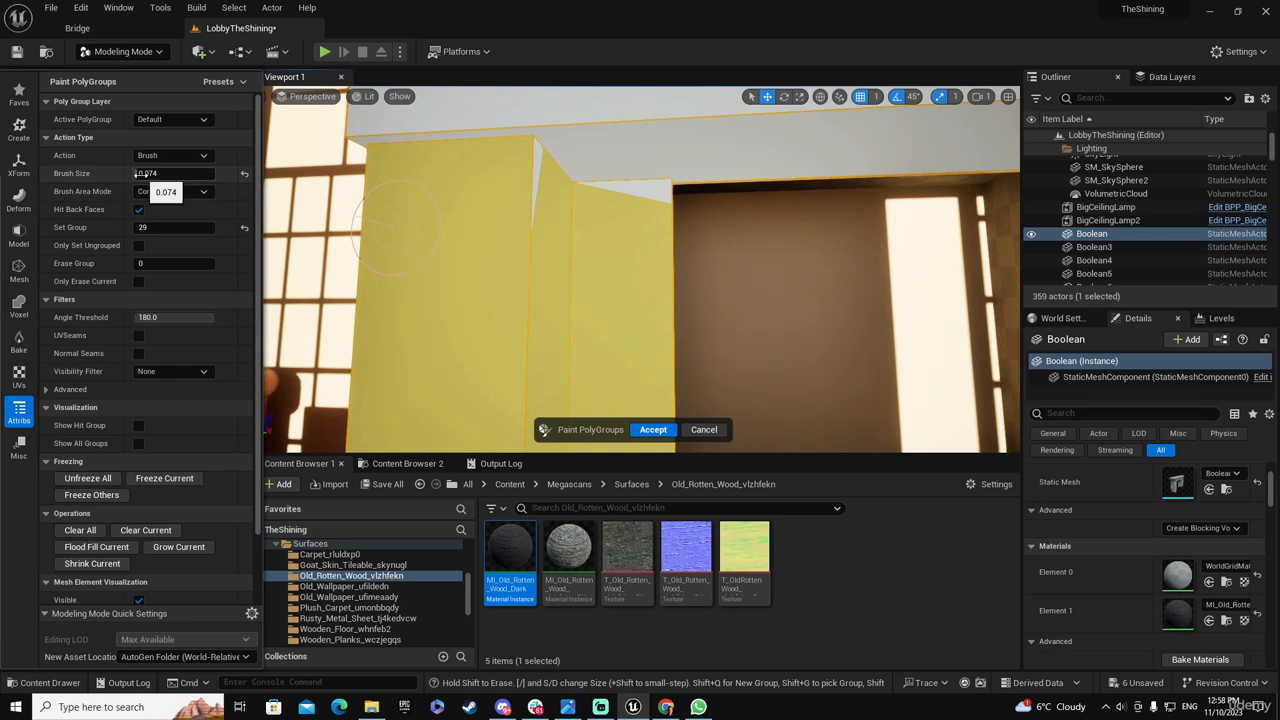
{"action": "left_click_drag", "start_coordinate": [137, 174], "coordinate": [136, 174]}
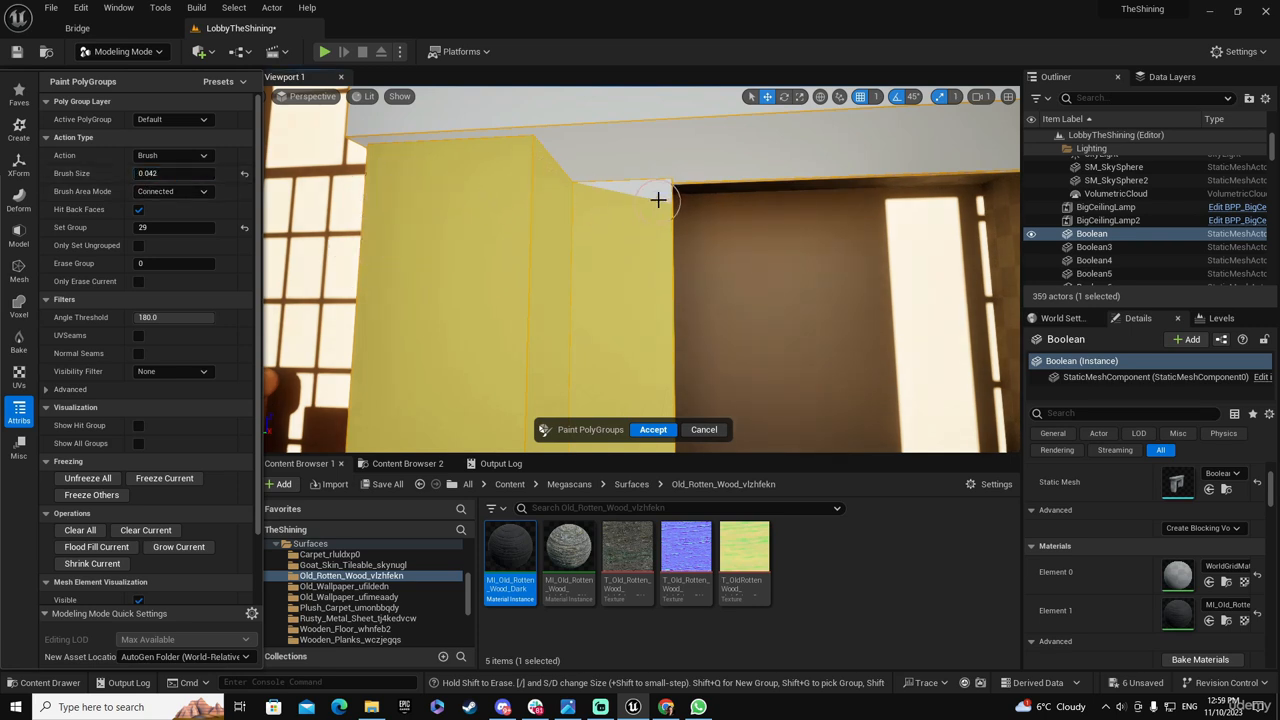
{"action": "right_click_drag", "start_coordinate": [660, 263], "coordinate": [348, 262]}
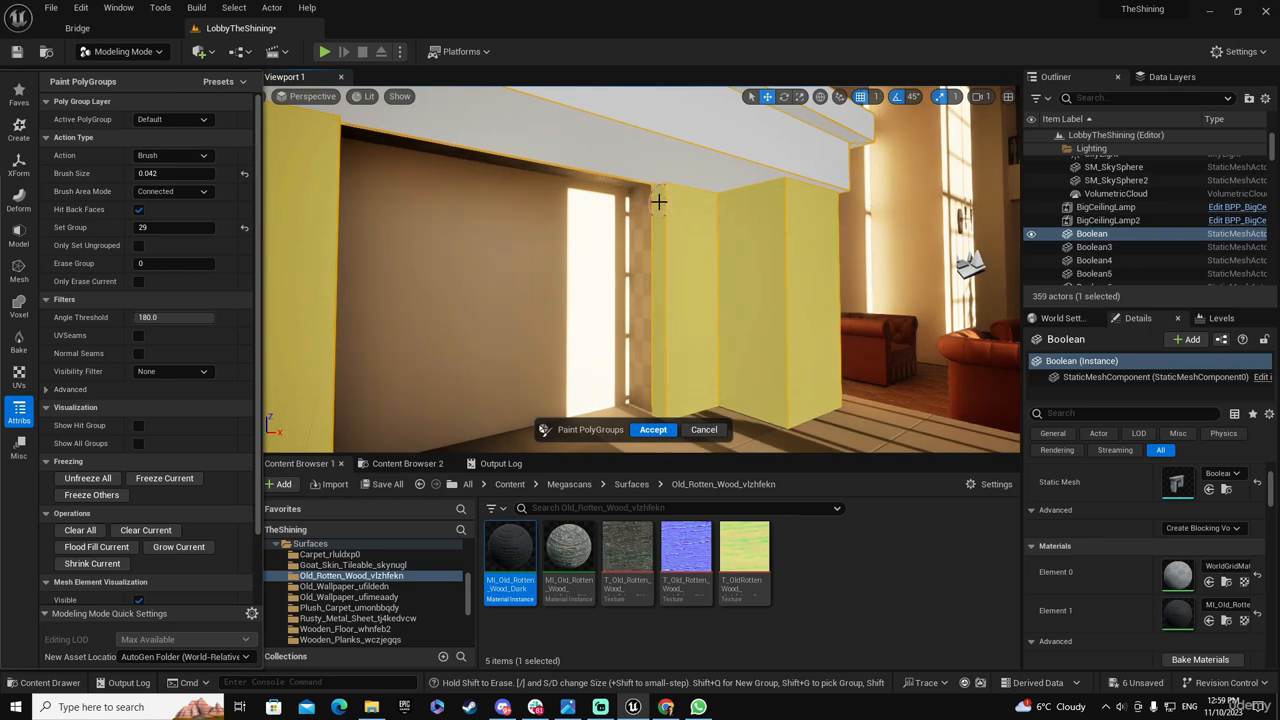
{"action": "mouse_move", "coordinate": [677, 277]}
{"action": "right_mouse_down"}
{"action": "mouse_move", "coordinate": [450, 277]}
{"action": "mouse_move", "coordinate": [640, 290]}
{"action": "mouse_move", "coordinate": [640, 230]}
{"action": "mouse_move", "coordinate": [700, 260]}
{"action": "mouse_move", "coordinate": [630, 317]}
{"action": "mouse_move", "coordinate": [608, 396]}
{"action": "right_mouse_up"}
{"action": "mouse_move", "coordinate": [608, 396]}
{"action": "left_mouse_down"}
{"action": "mouse_move", "coordinate": [609, 229]}
{"action": "mouse_move", "coordinate": [609, 264]}
{"action": "left_mouse_up"}
{"action": "mouse_move", "coordinate": [609, 264]}
{"action": "right_mouse_down"}
{"action": "mouse_move", "coordinate": [630, 270]}
{"action": "mouse_move", "coordinate": [560, 280]}
{"action": "mouse_move", "coordinate": [640, 286]}
{"action": "mouse_move", "coordinate": [711, 254]}
{"action": "mouse_move", "coordinate": [625, 264]}
{"action": "mouse_move", "coordinate": [670, 262]}
{"action": "mouse_move", "coordinate": [620, 268]}
{"action": "mouse_move", "coordinate": [606, 316]}
{"action": "right_mouse_up"}
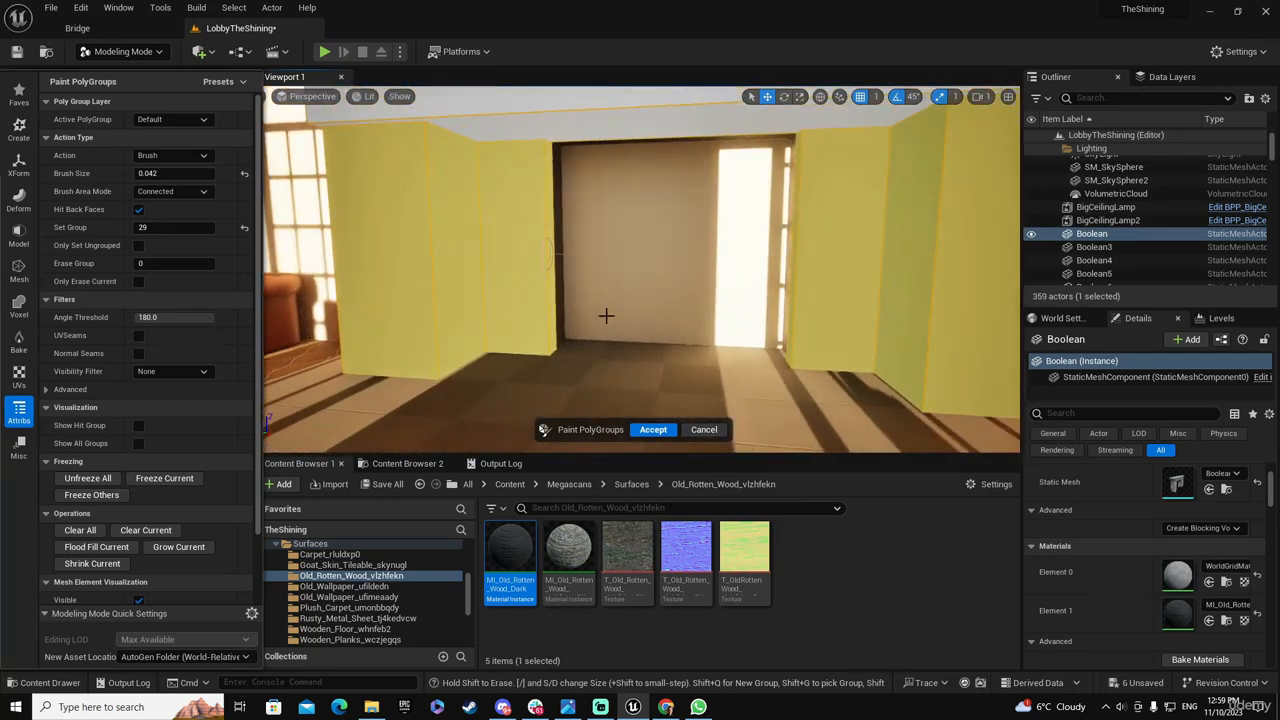
Apply the painted PolyGroups to the fireplace mesh
{"action": "left_click", "coordinate": [652, 430]}
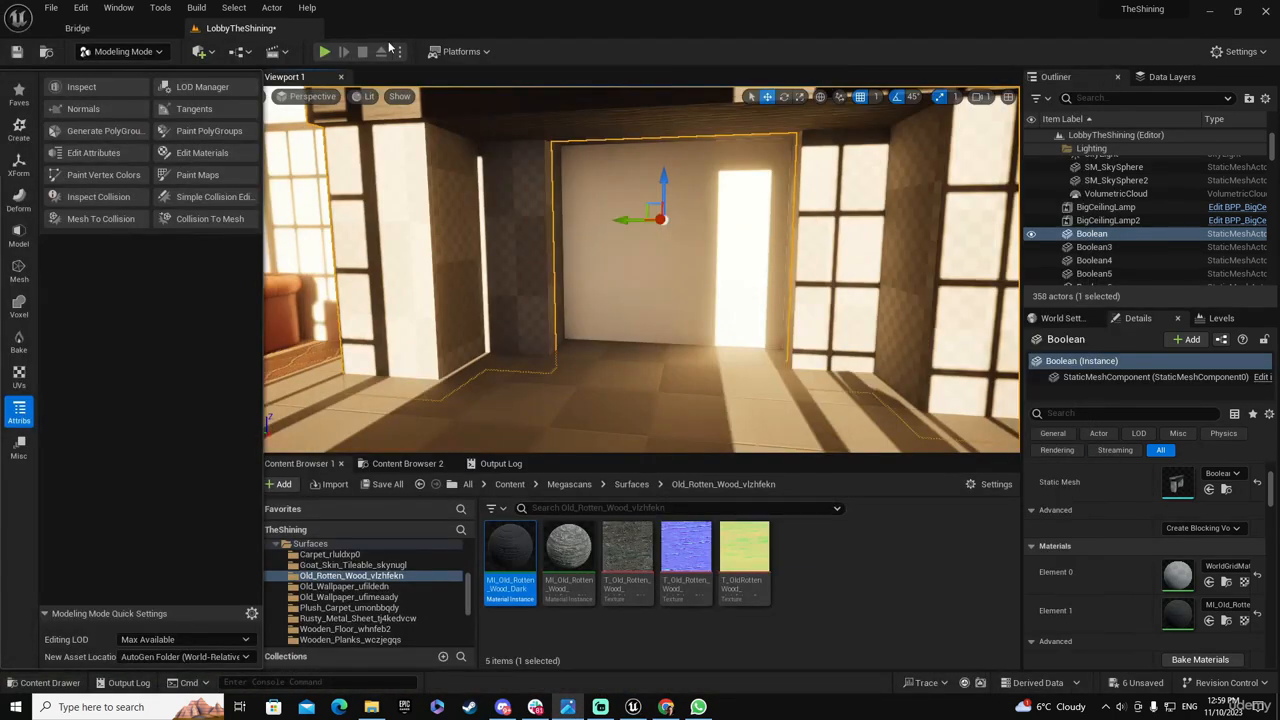
Switch to Bridge, download the Curated Stone Facade surface from Stone / Tile at medium quality and add it to the project
{"action": "left_click", "coordinate": [105, 28]}
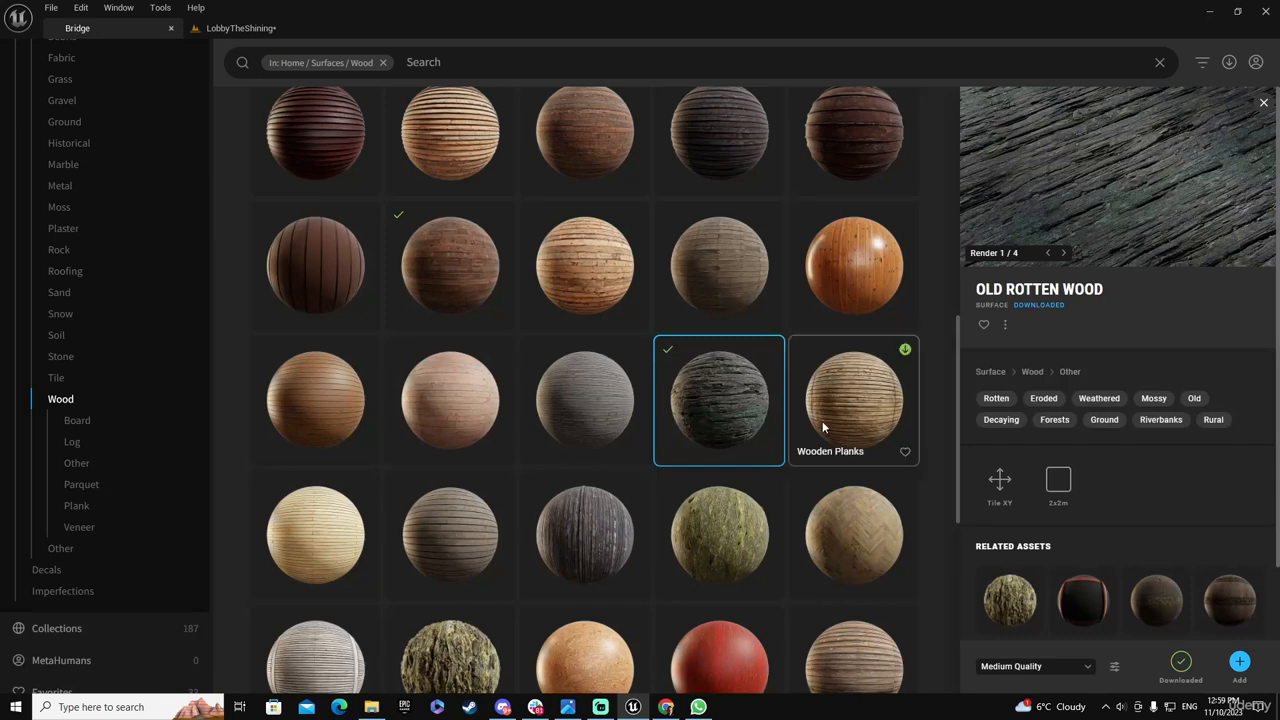
{"action": "left_click", "coordinate": [59, 250]}
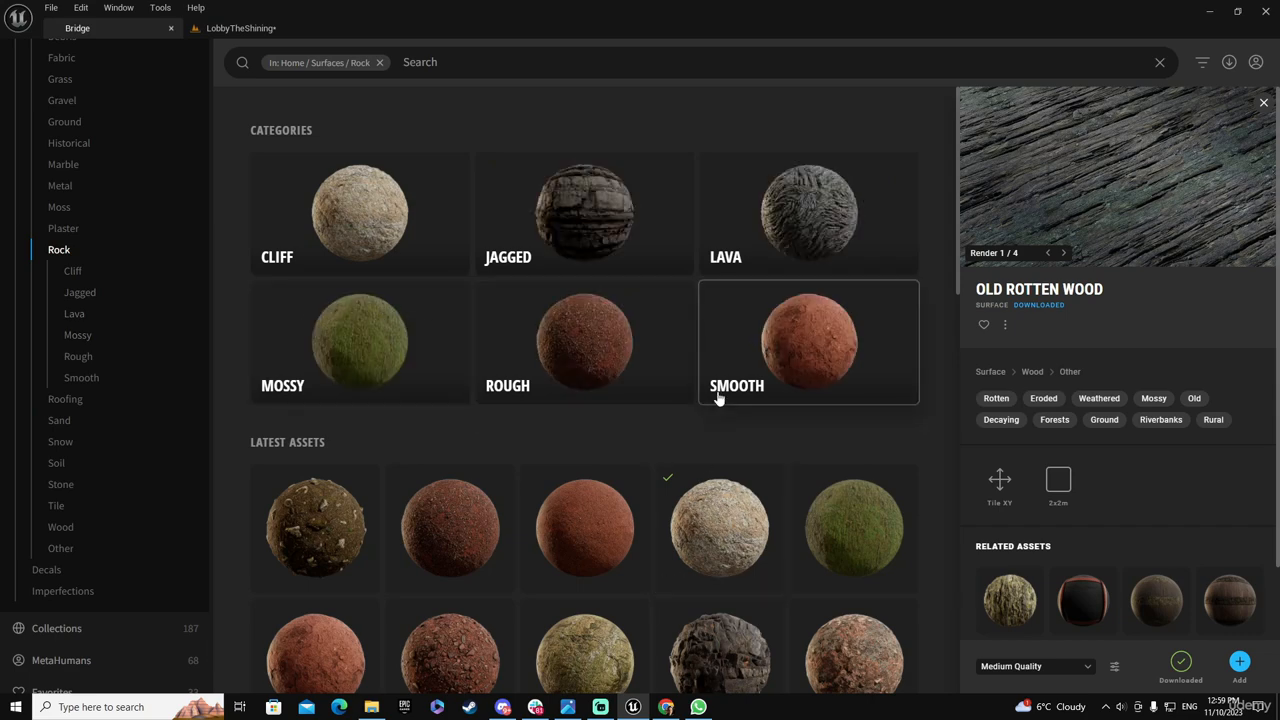
{"action": "scroll", "coordinate": [716, 405], "scroll_direction": "down", "scroll_amount": 5}
{"action": "scroll", "coordinate": [712, 412], "scroll_direction": "down", "scroll_amount": 10}
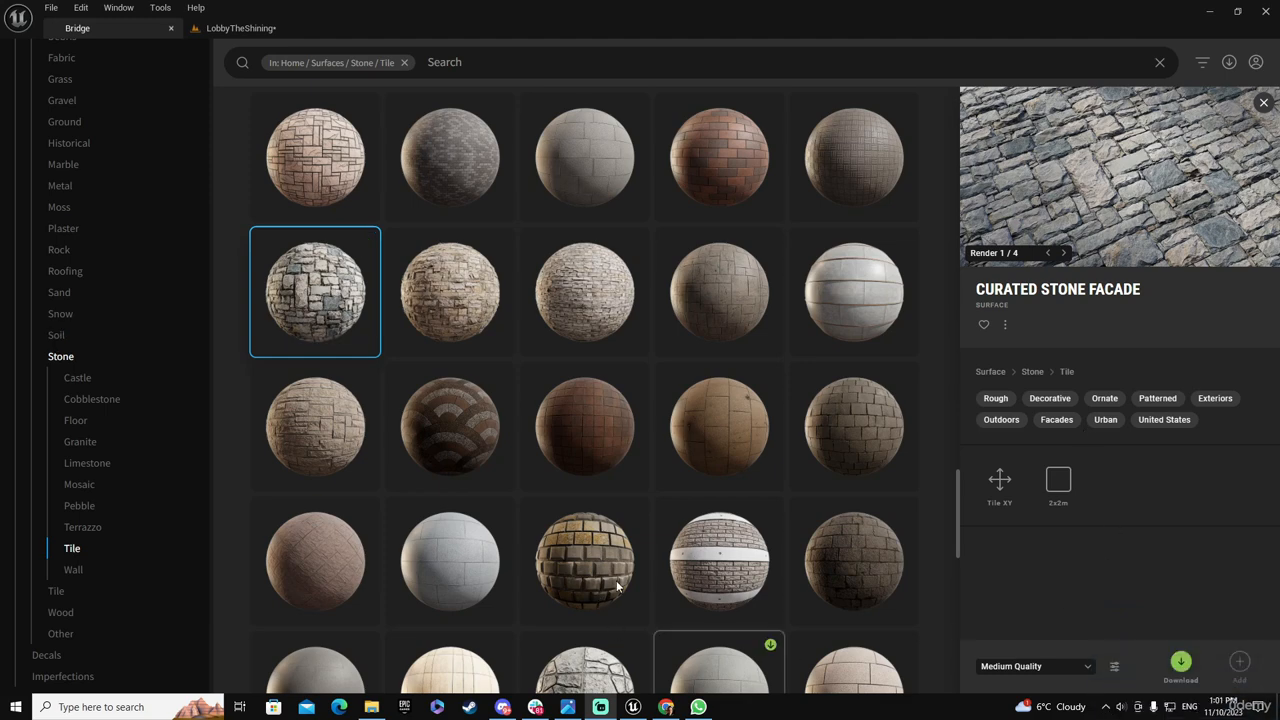
{"action": "left_click", "coordinate": [1181, 663]}
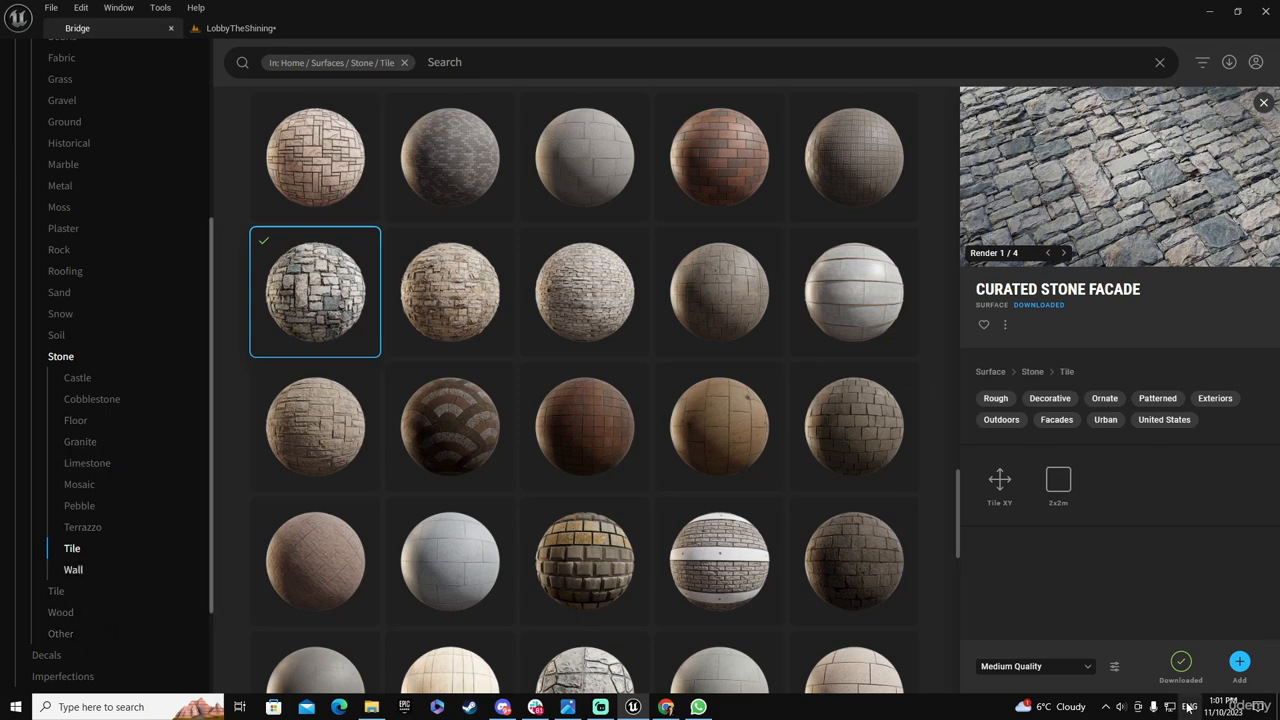
{"action": "left_click", "coordinate": [1239, 661]}
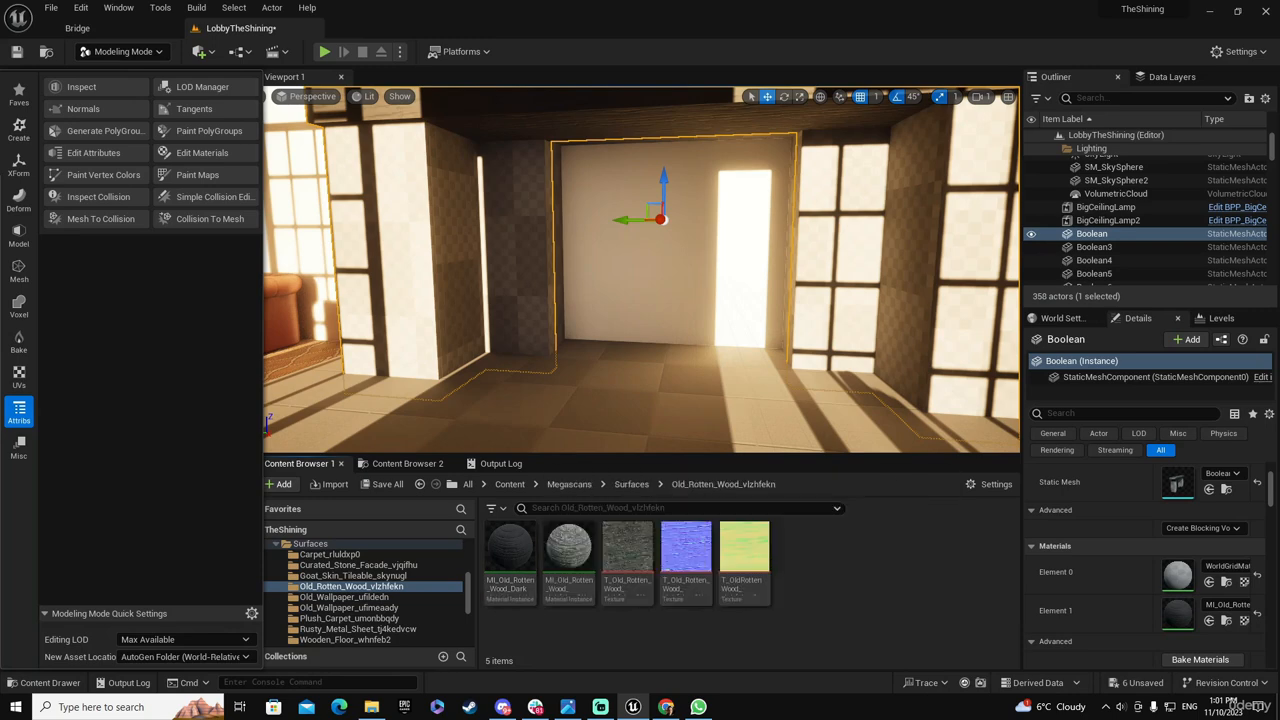
Browse the Stone / Wall surfaces in Bridge and preview several flagstone and stone wall candidates for the fireplace columns
{"action": "left_click", "coordinate": [125, 28]}
{"action": "left_click", "coordinate": [72, 570]}
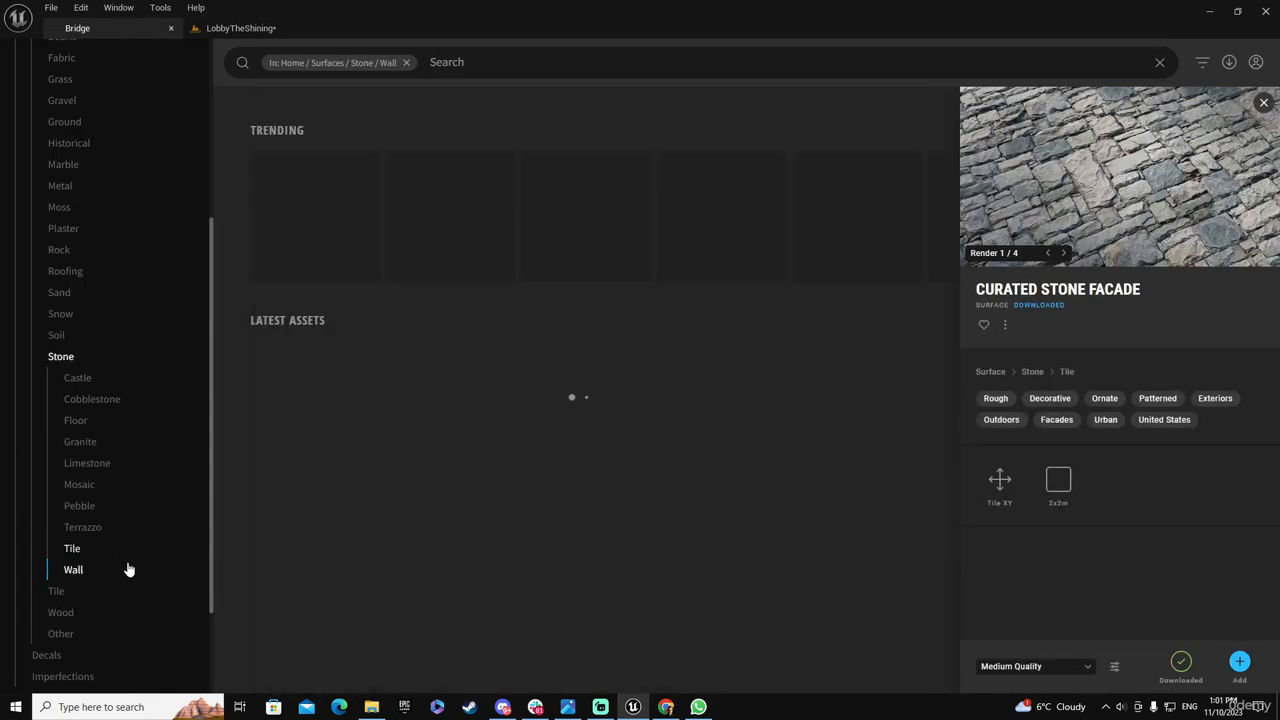
{"action": "scroll", "coordinate": [821, 442], "scroll_direction": "down", "scroll_amount": 2}
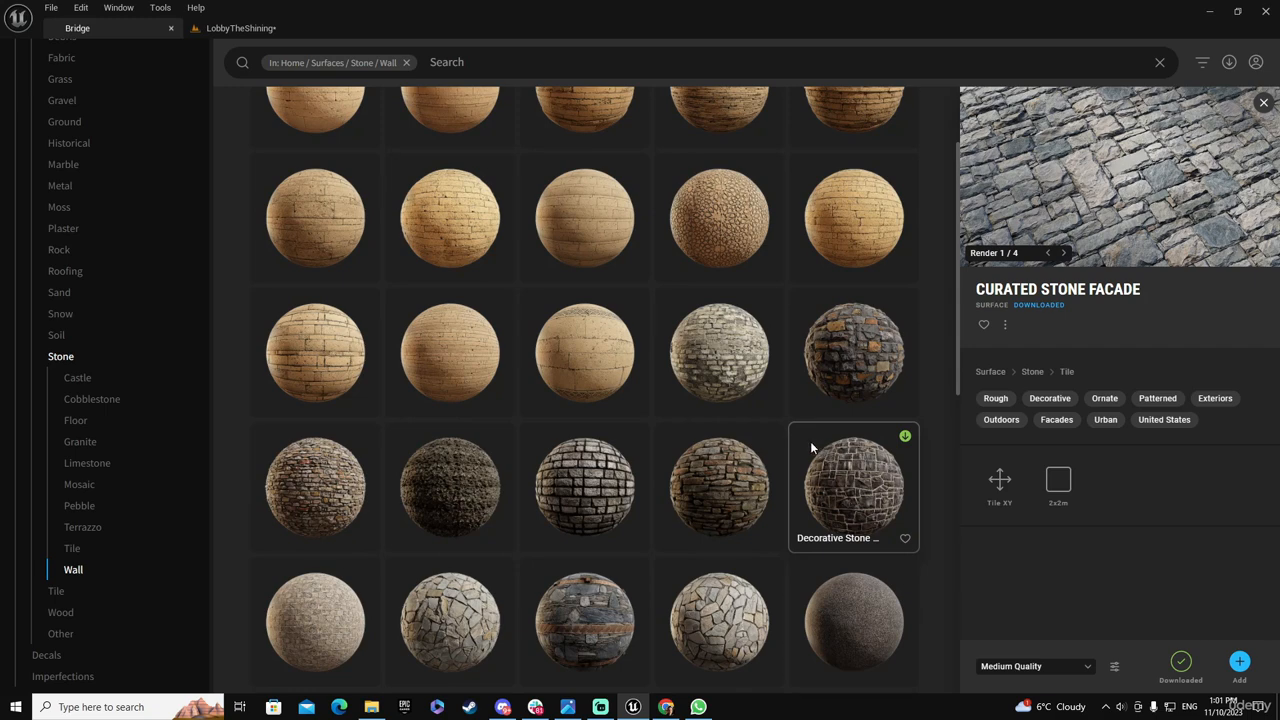
{"action": "left_click", "coordinate": [460, 622]}
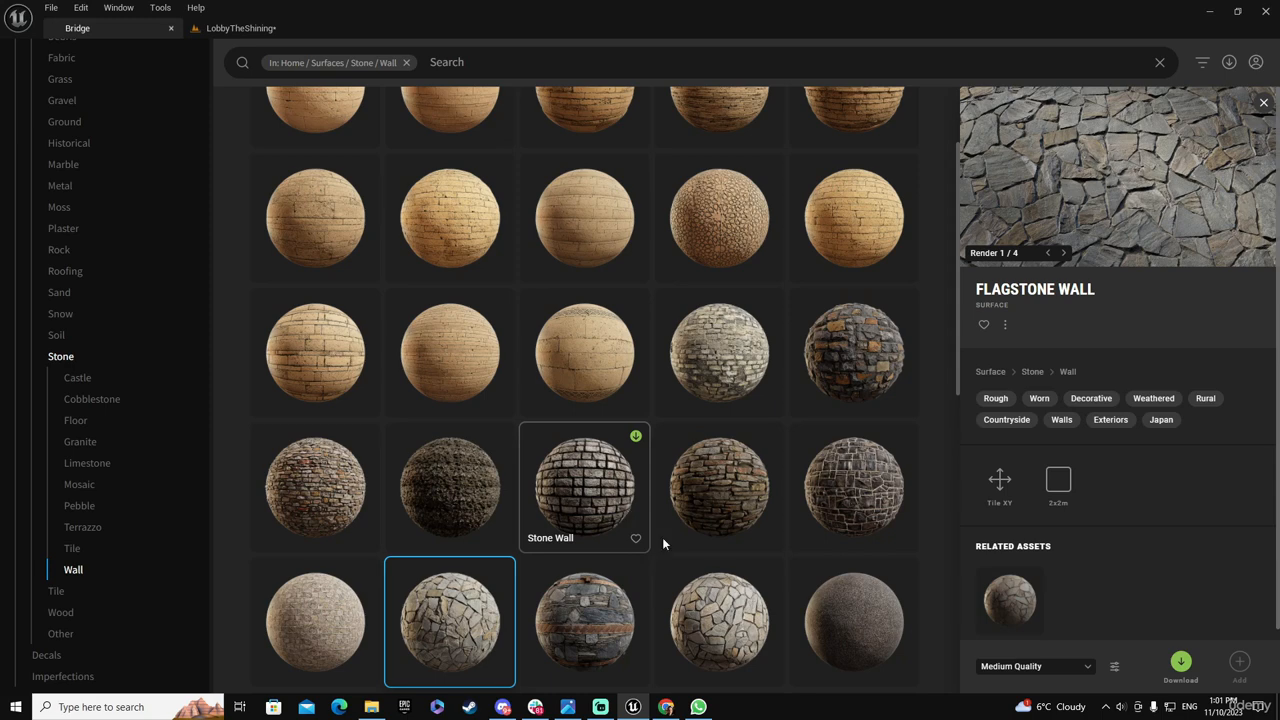
{"action": "left_click", "coordinate": [730, 617]}
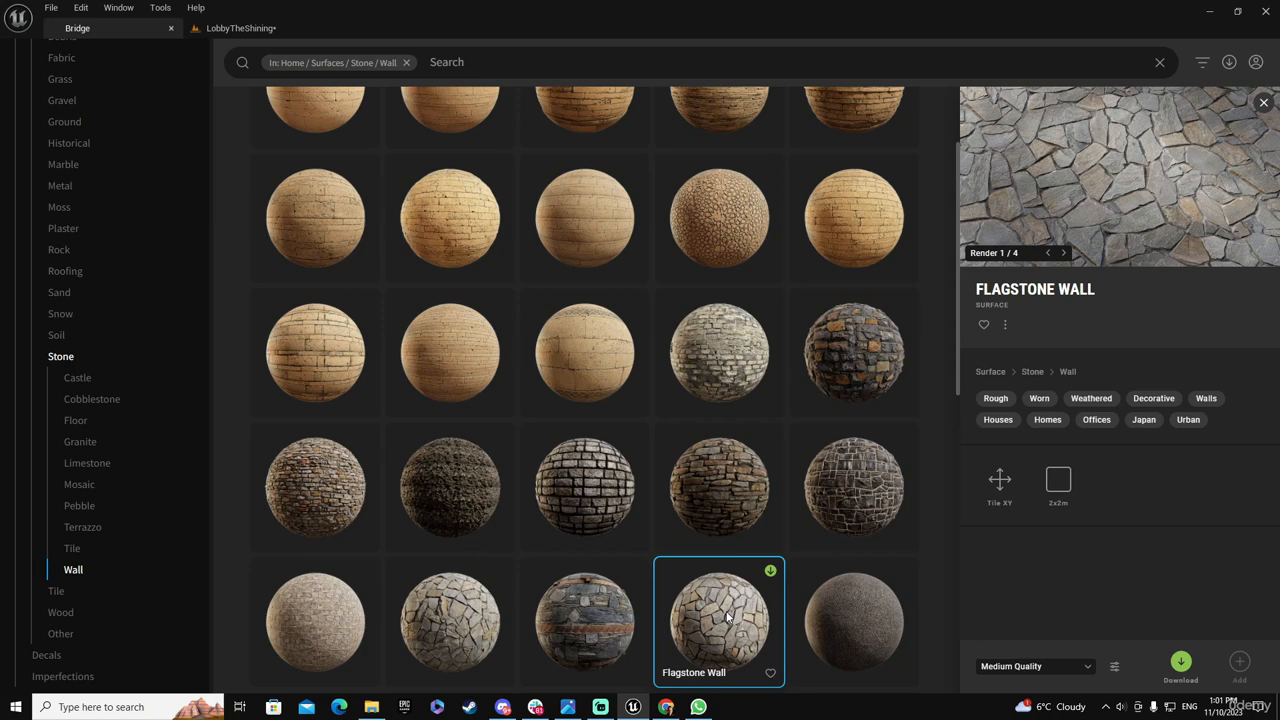
{"action": "scroll", "coordinate": [722, 607], "scroll_direction": "down", "scroll_amount": 2}
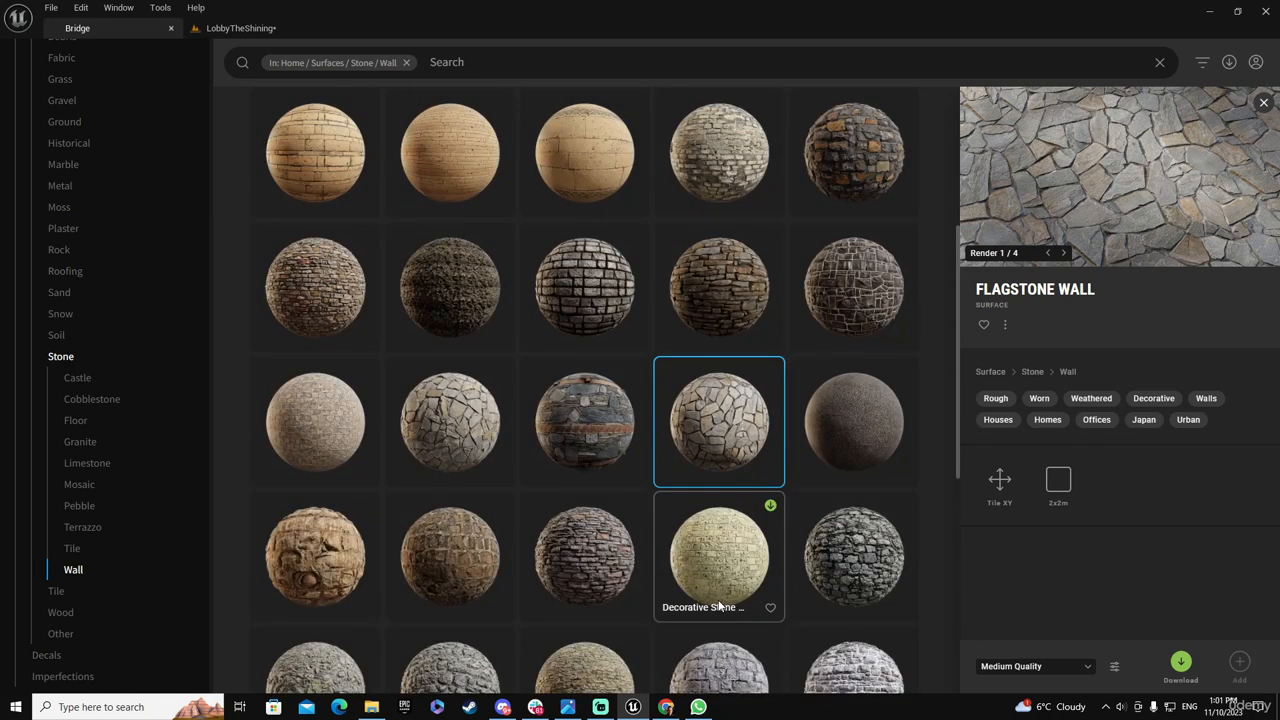
{"action": "left_click", "coordinate": [440, 566]}
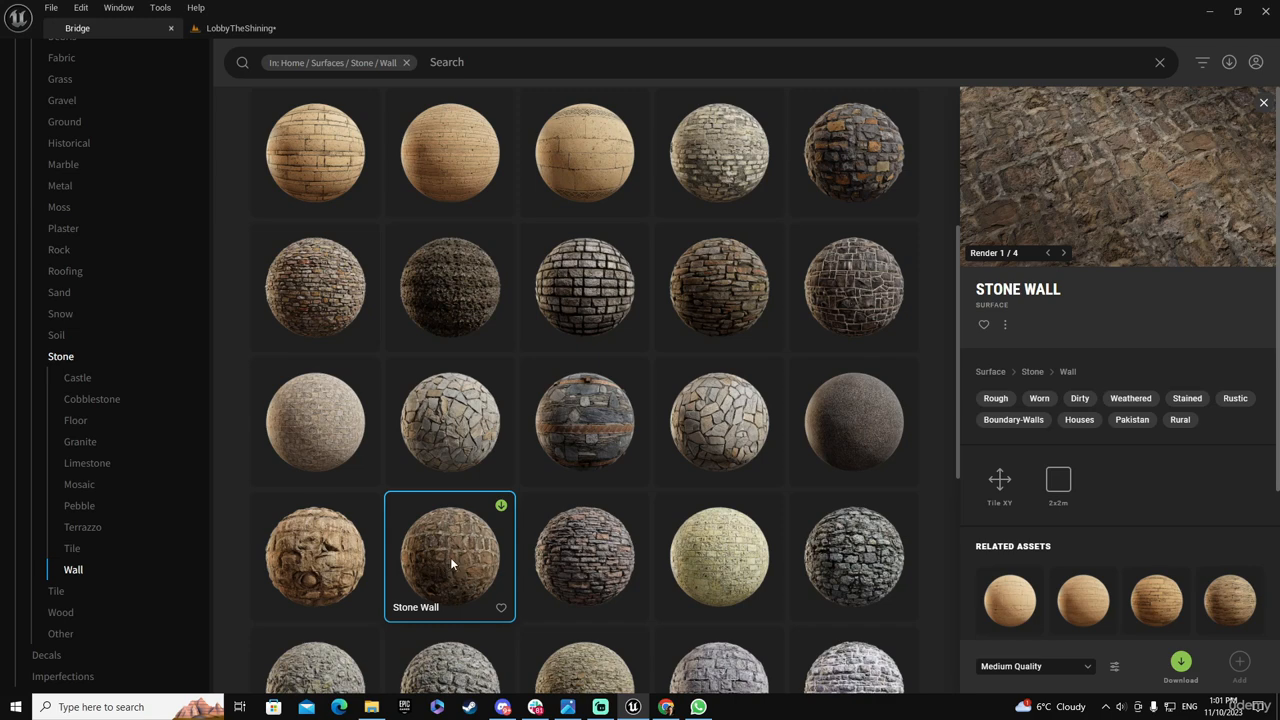
{"action": "scroll", "coordinate": [700, 483], "scroll_direction": "down", "scroll_amount": 1}
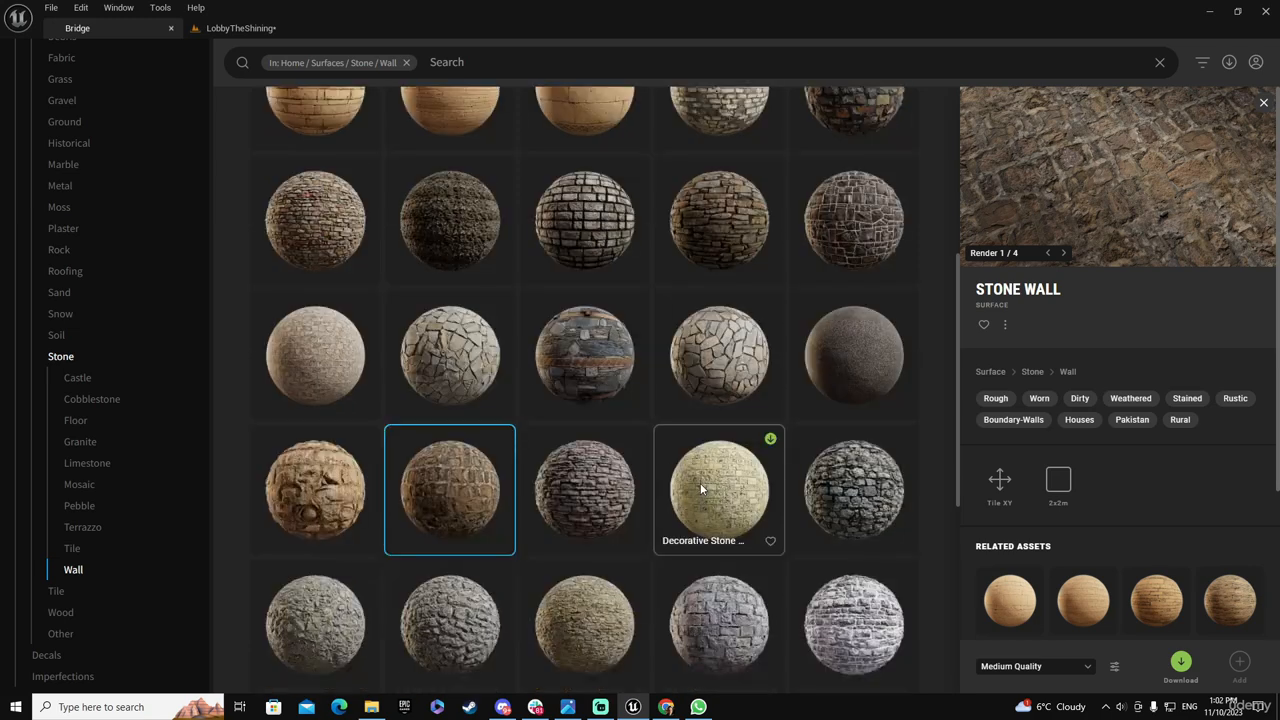
{"action": "left_click", "coordinate": [860, 485]}
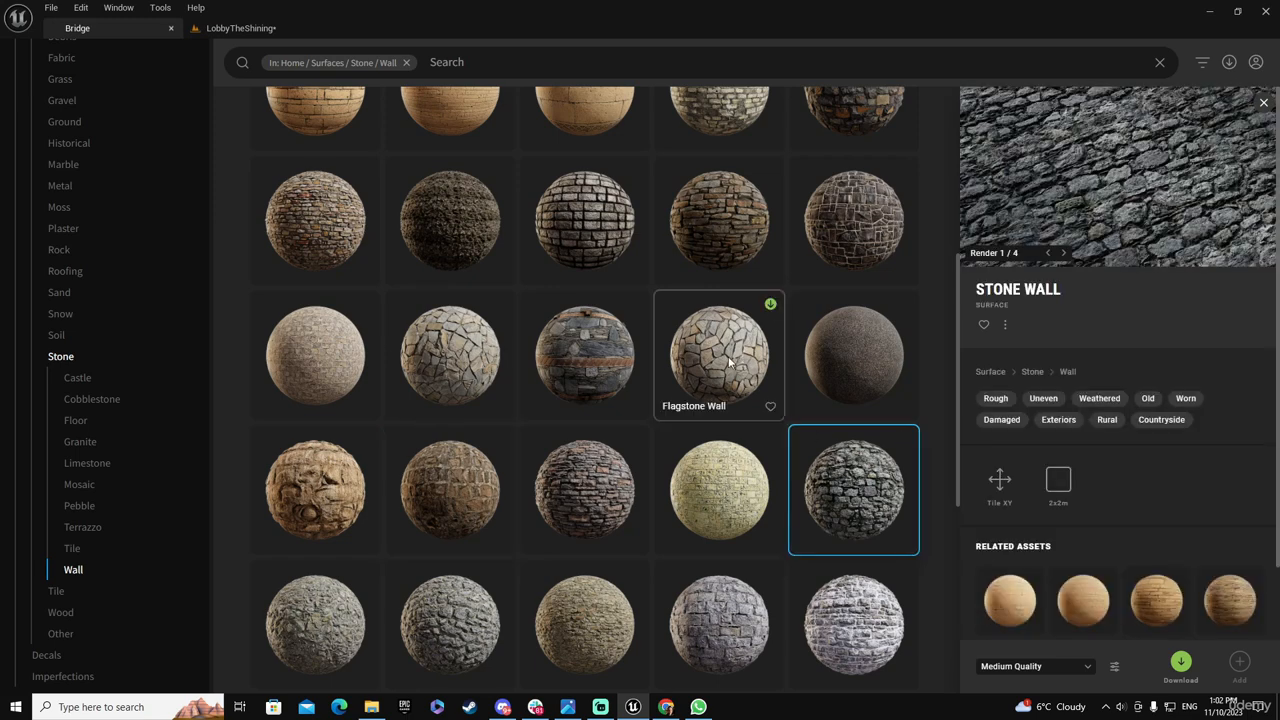
{"action": "left_click", "coordinate": [600, 625]}
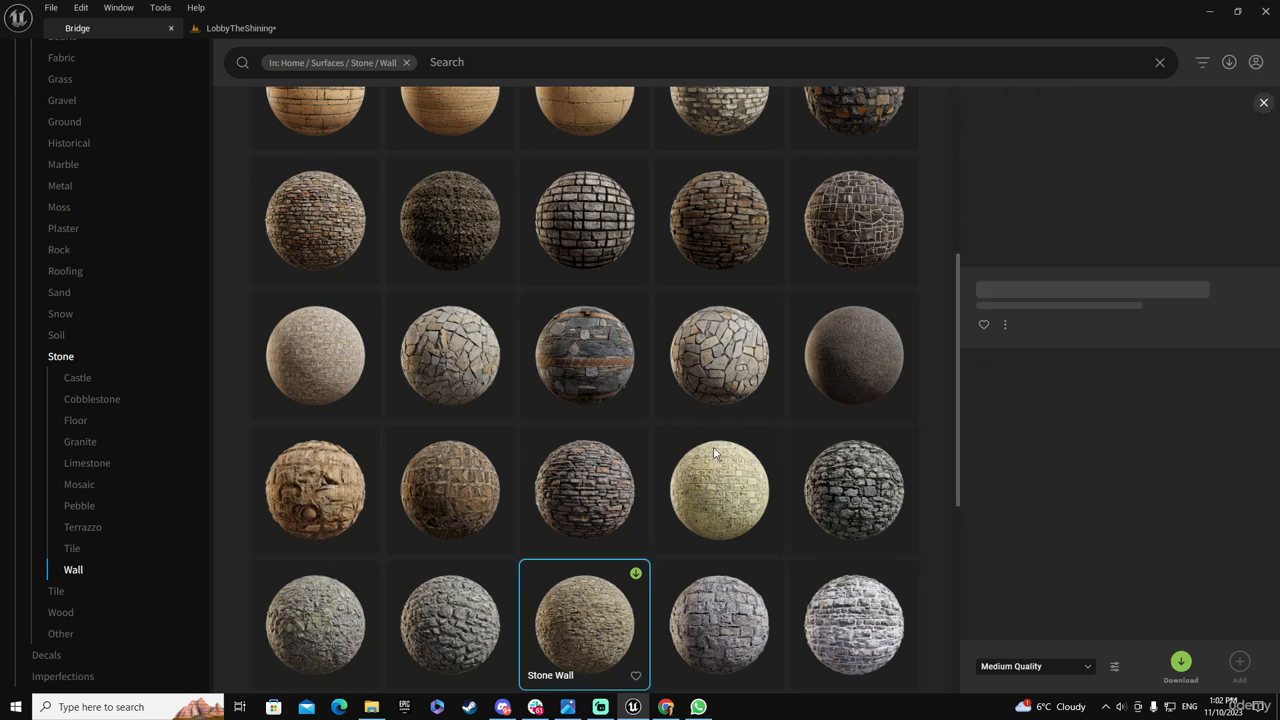
Download the Flagstone Wall surface tagged Houses and Offices at medium quality and add it to the project
{"action": "left_click", "coordinate": [748, 350]}
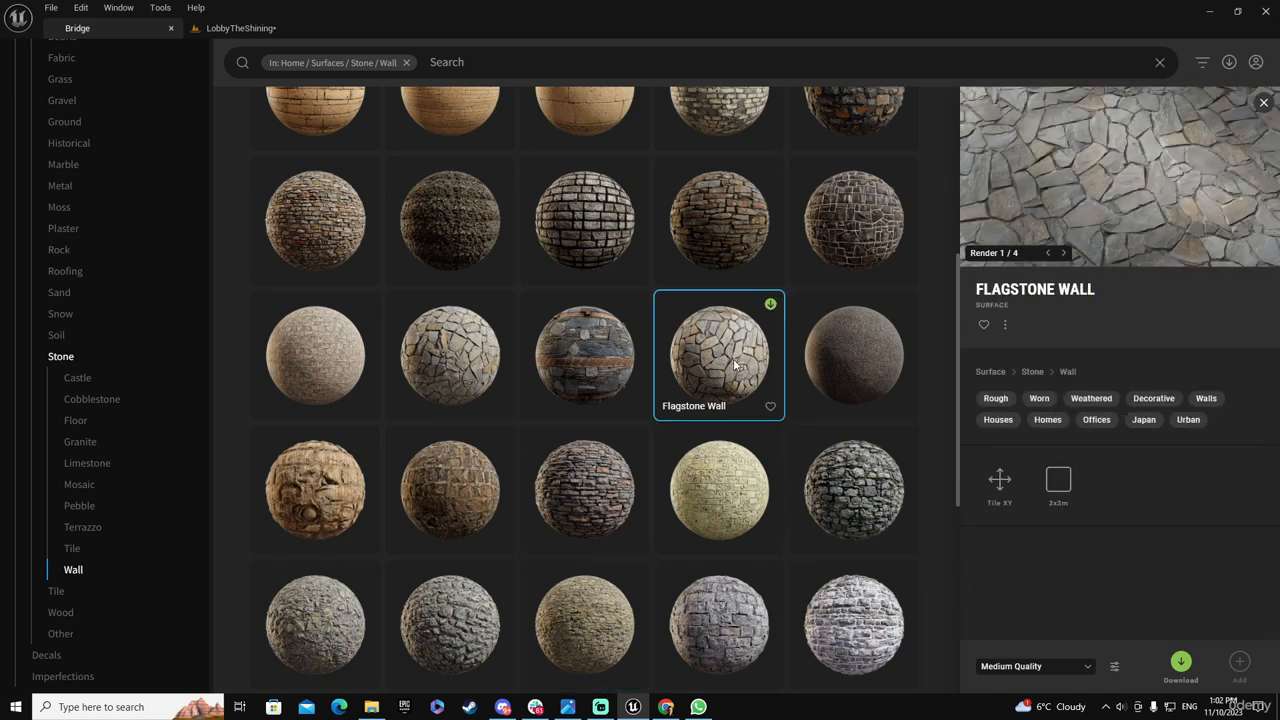
{"action": "left_click", "coordinate": [1181, 661]}
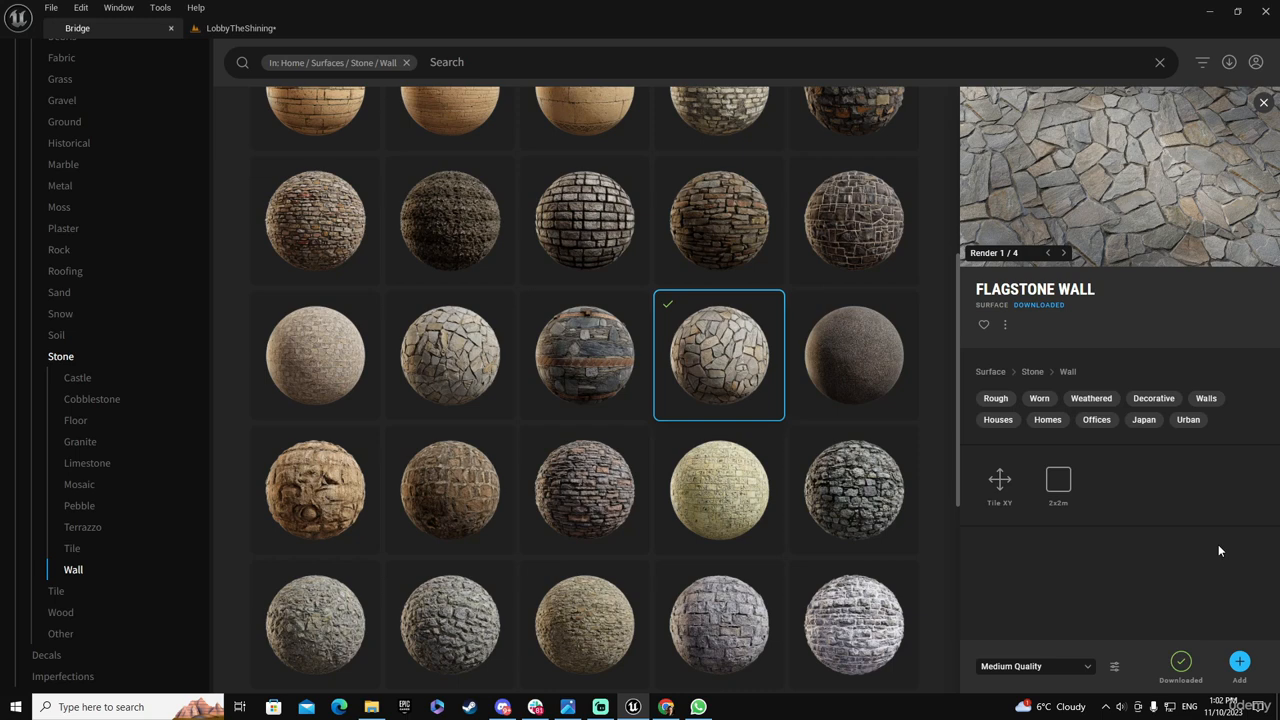
{"action": "left_click", "coordinate": [1240, 662]}
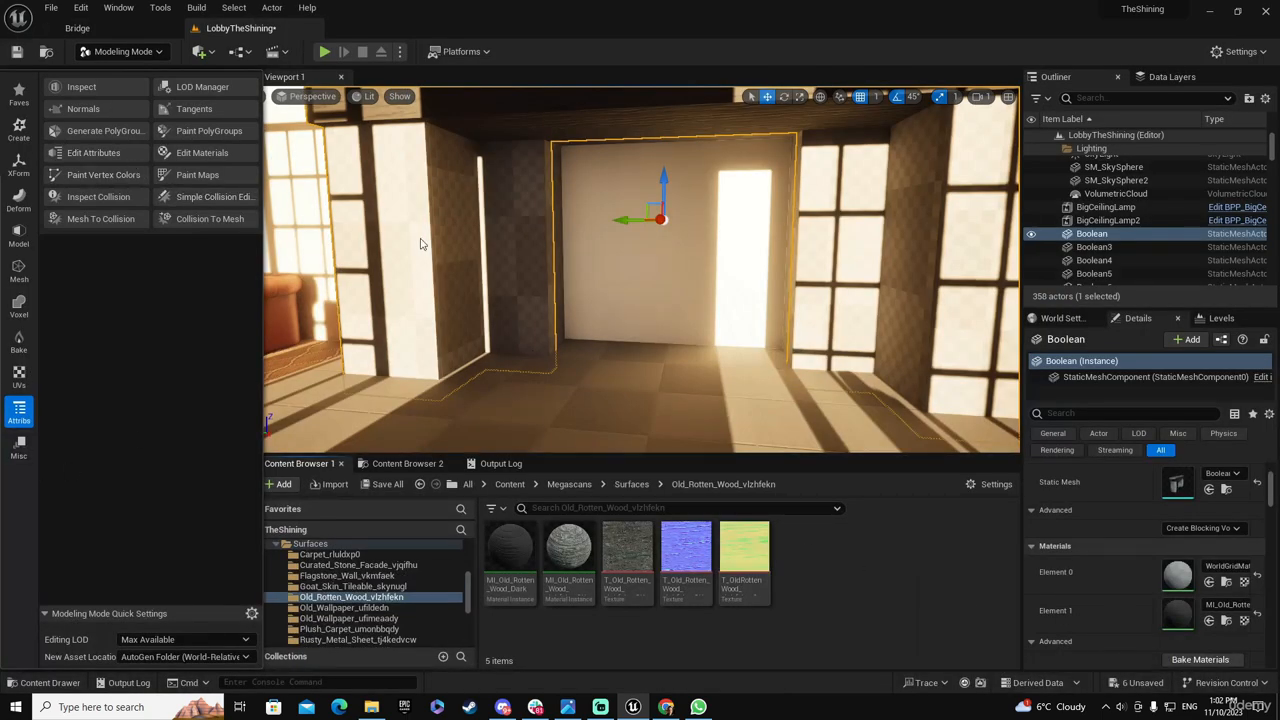
Start Edit Materials on the fireplace and select all faces of the left and right columns by PolyGroup
{"action": "left_click", "coordinate": [202, 153]}
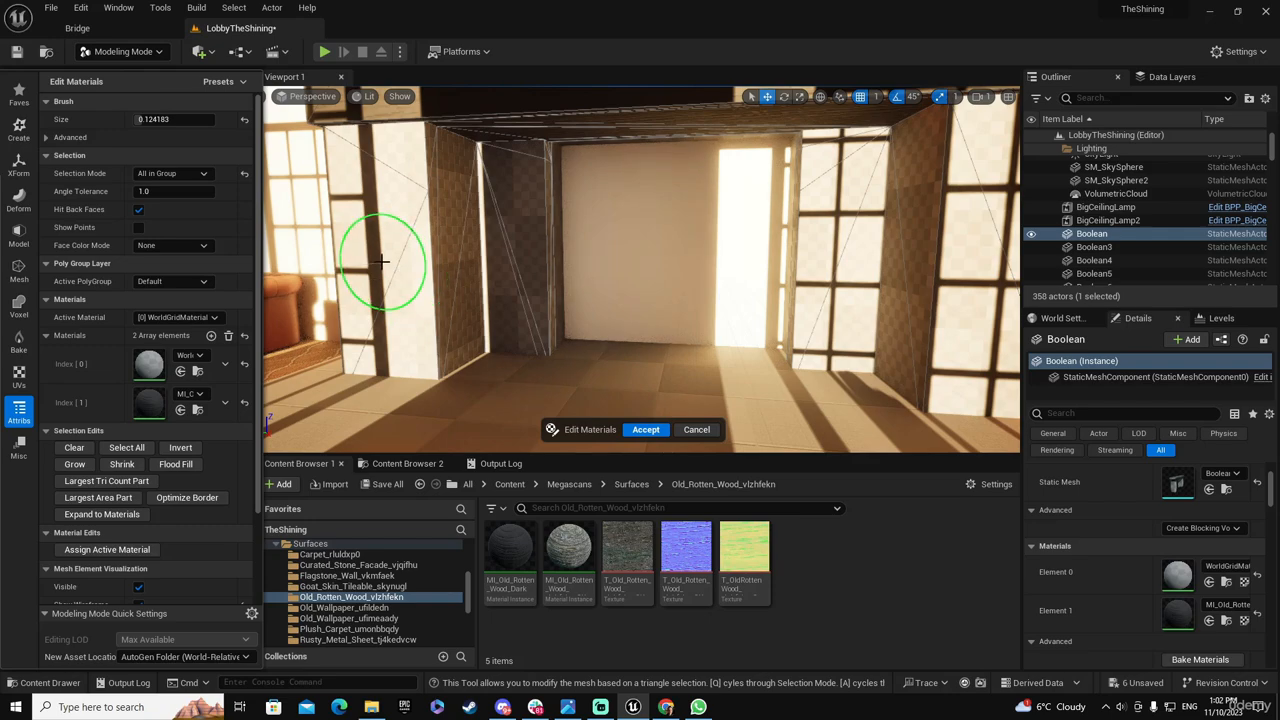
{"action": "left_click", "coordinate": [381, 265]}
{"action": "right_click_drag", "start_coordinate": [518, 237], "coordinate": [682, 298]}
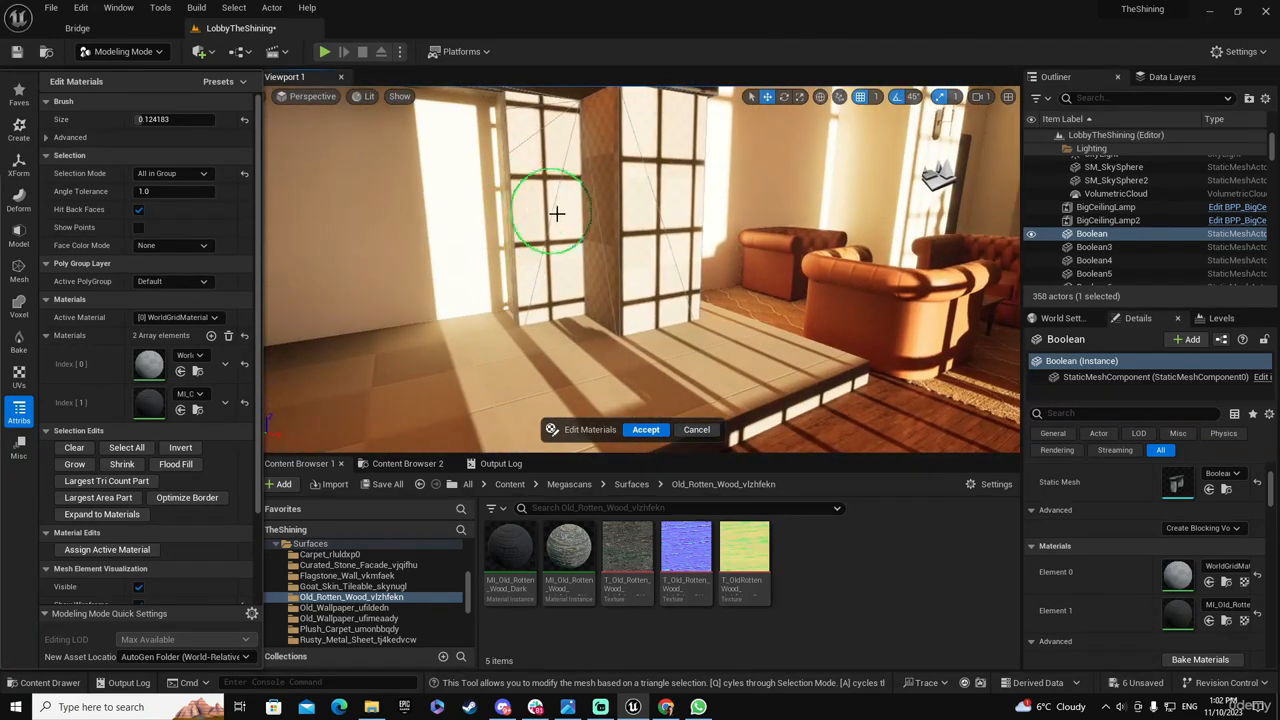
{"action": "left_click", "coordinate": [546, 214]}
{"action": "right_click_drag", "start_coordinate": [475, 232], "coordinate": [268, 178]}
{"action": "right_click_drag", "start_coordinate": [535, 277], "coordinate": [525, 250]}
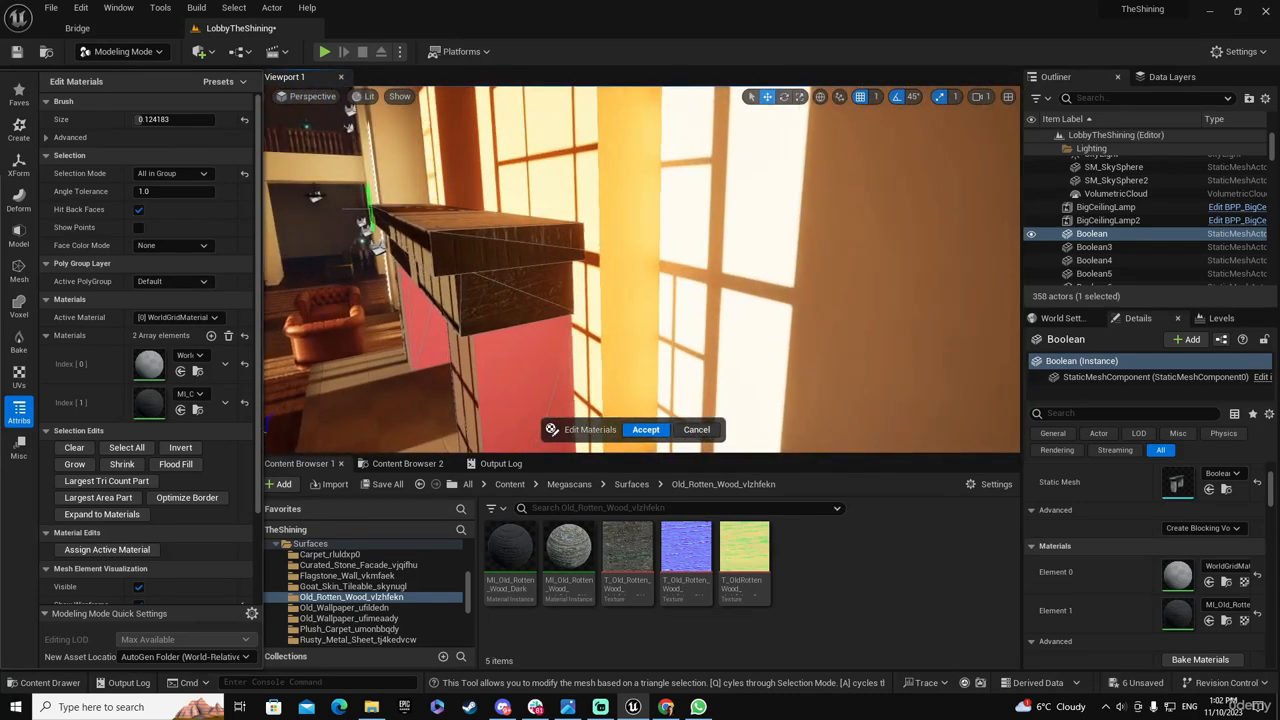
{"action": "mouse_move", "coordinate": [510, 297]}
{"action": "right_mouse_down"}
{"action": "mouse_move", "coordinate": [493, 300]}
{"action": "mouse_move", "coordinate": [510, 297]}
{"action": "right_mouse_up"}
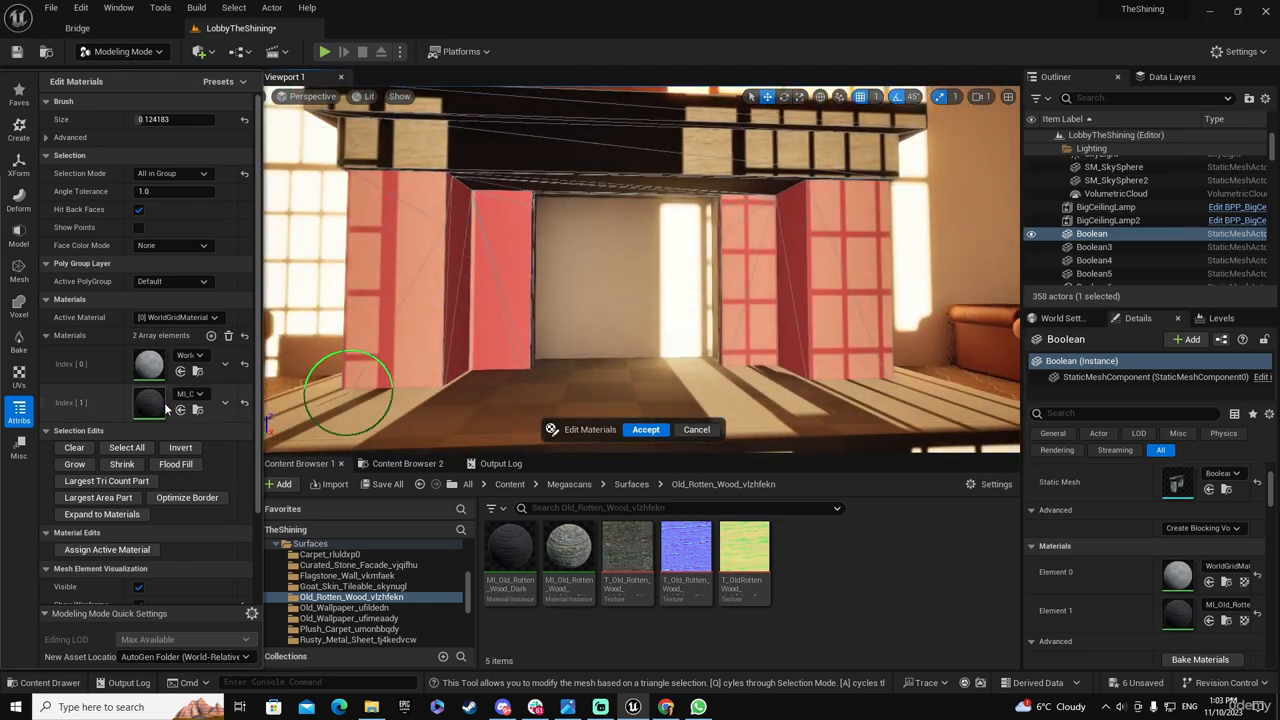
Add a third material slot to the fireplace and open the Flagstone_Wall_vkmfaek surface folder
{"action": "left_click", "coordinate": [211, 336]}
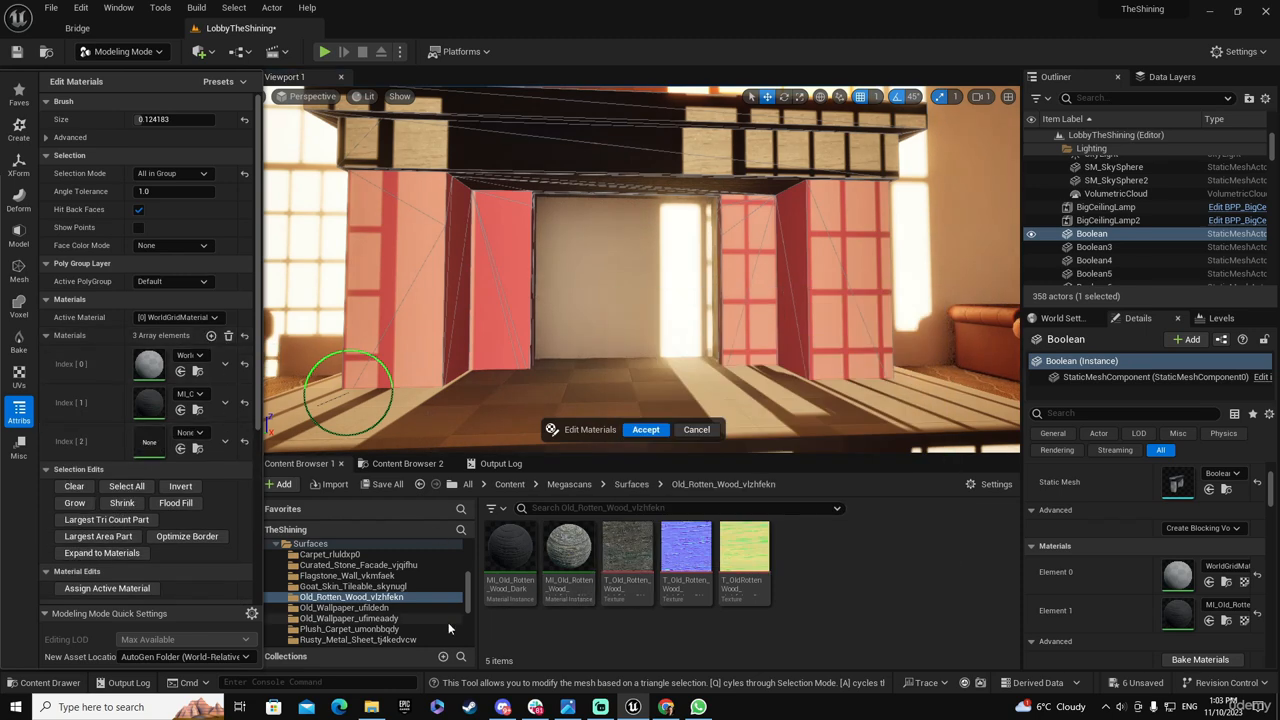
{"action": "left_click_drag", "start_coordinate": [471, 596], "coordinate": [472, 602]}
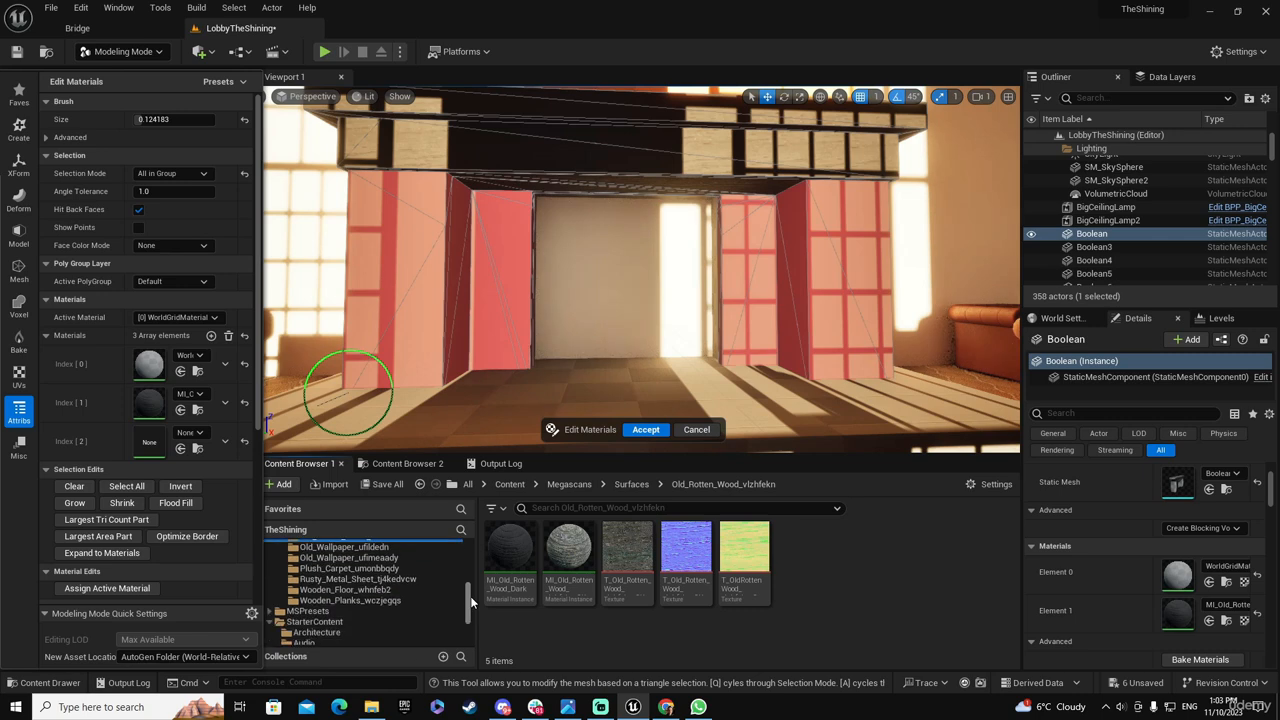
{"action": "left_click", "coordinate": [568, 550]}
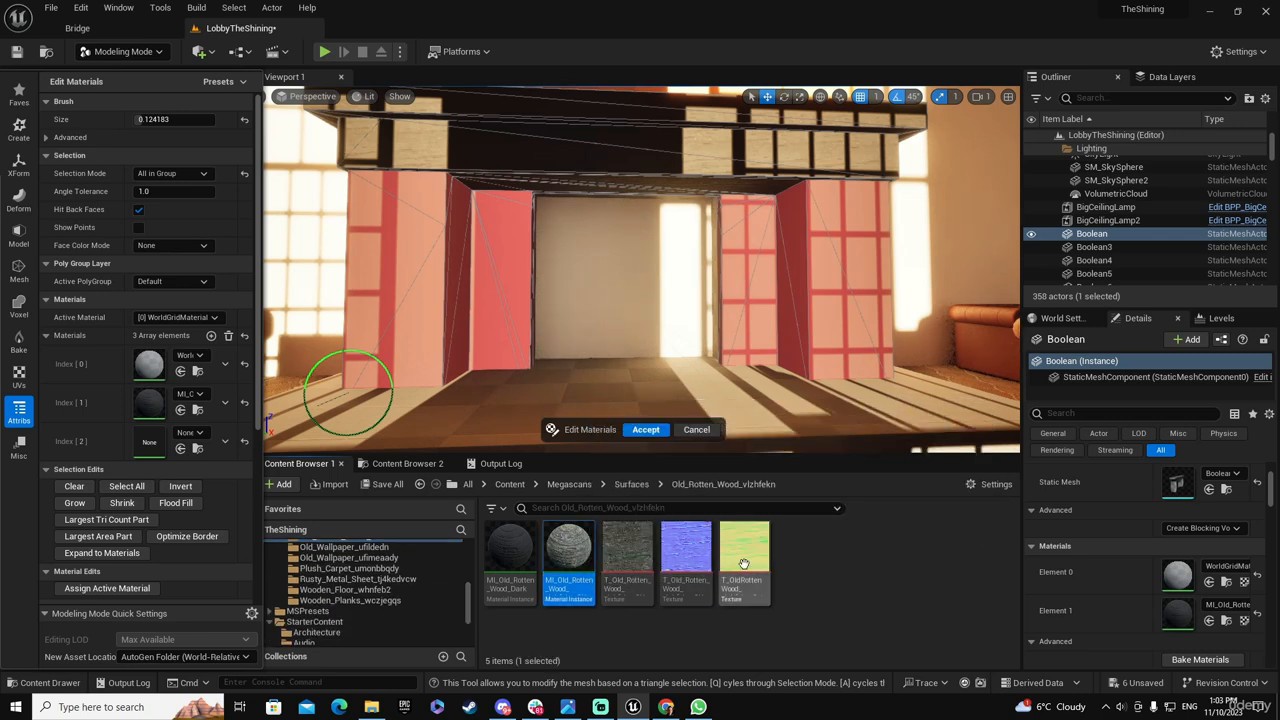
{"action": "scroll", "coordinate": [350, 575], "scroll_direction": "up", "scroll_amount": 2}
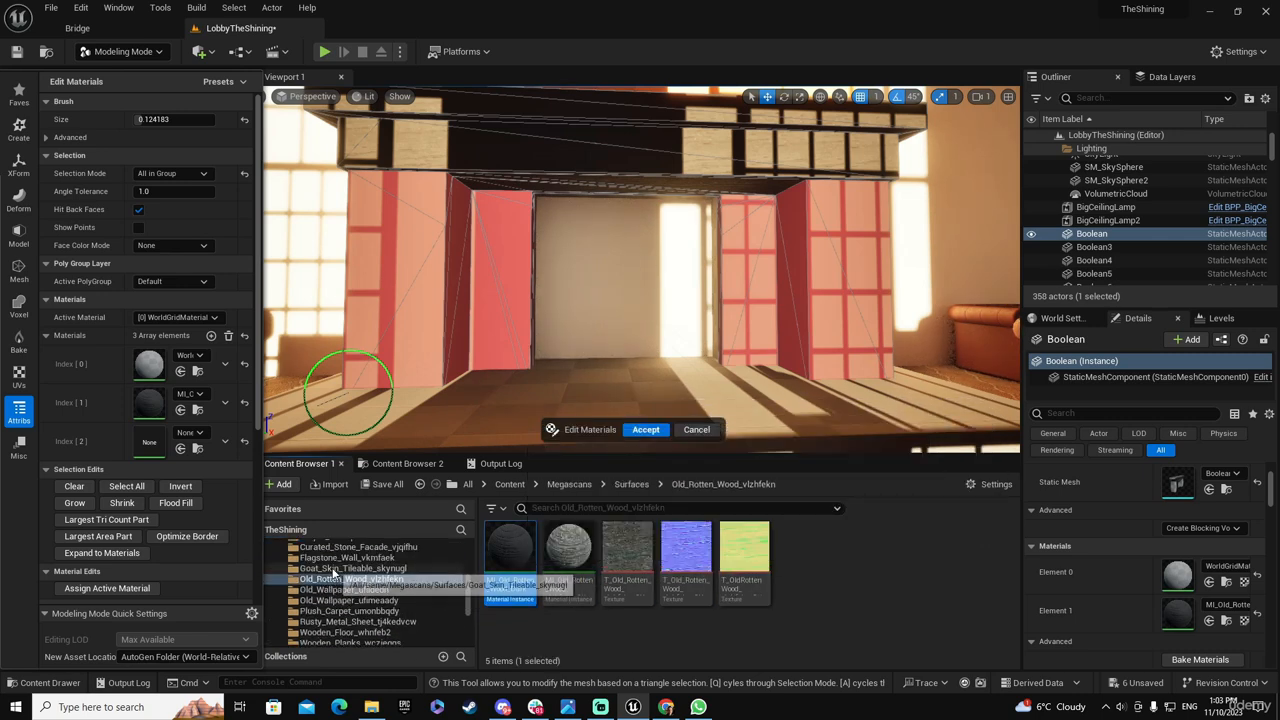
{"action": "left_click", "coordinate": [349, 568]}
{"action": "left_click", "coordinate": [345, 557]}
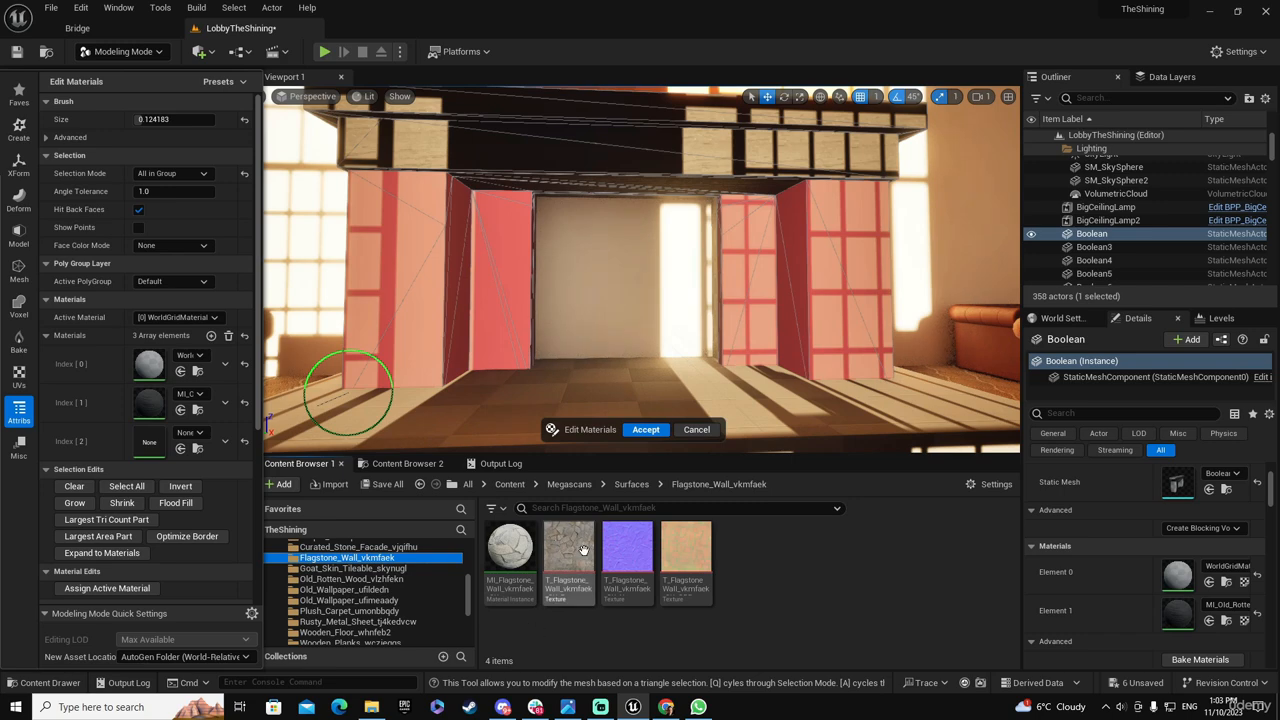
Duplicate the flagstone wall material instance and name the copy MI_Flagstone_Wall_Brown
{"action": "right_click", "coordinate": [513, 555]}
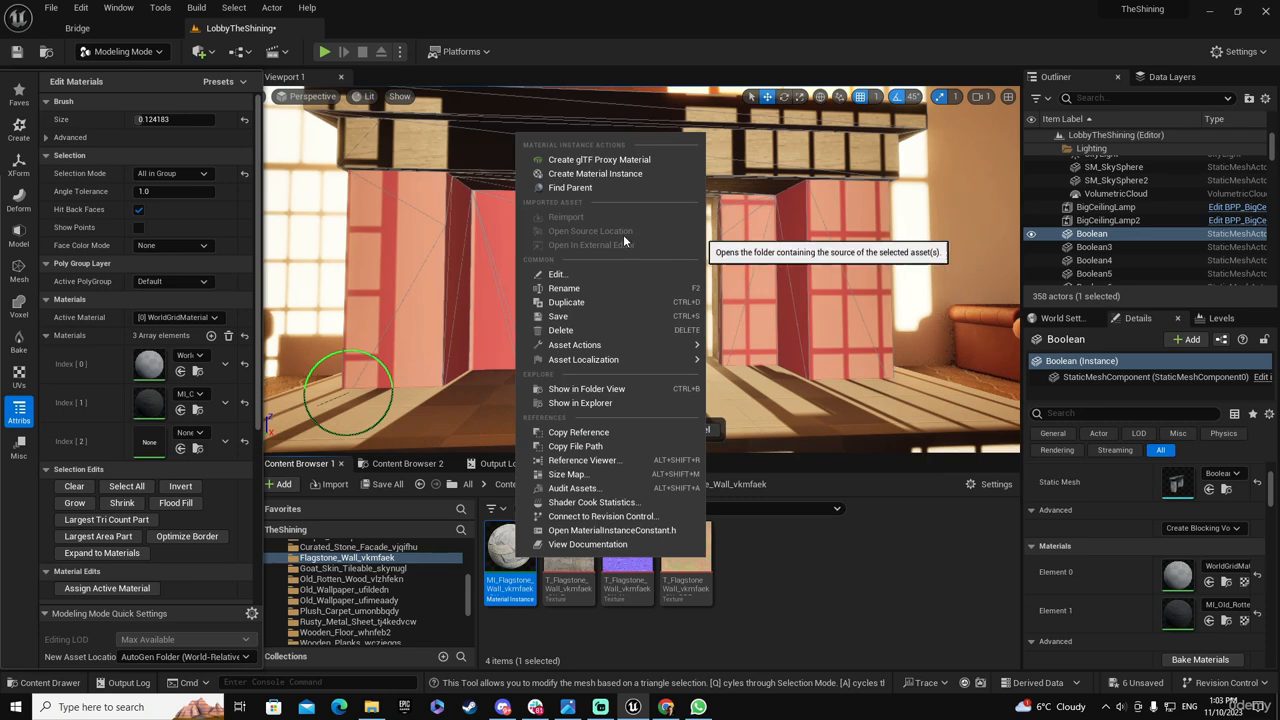
{"action": "left_click", "coordinate": [575, 302]}
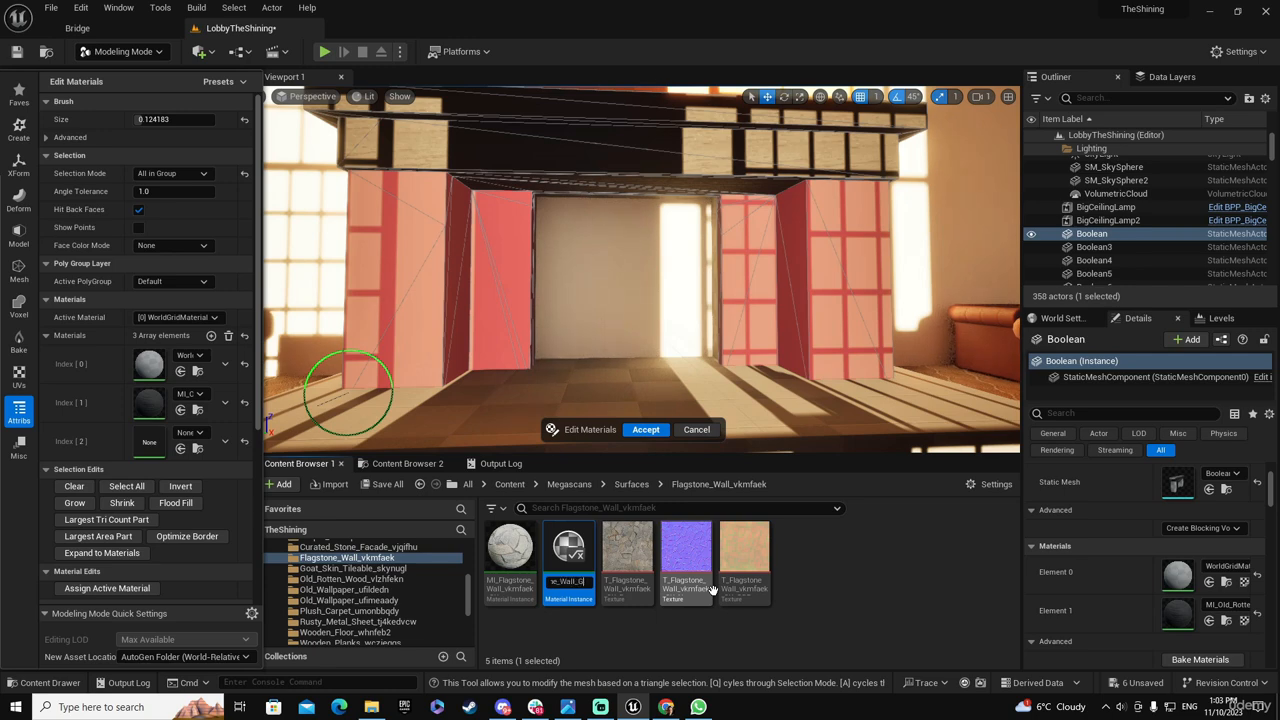
{"action": "type", "text": "Brown"}
{"action": "key", "text": "Return"}
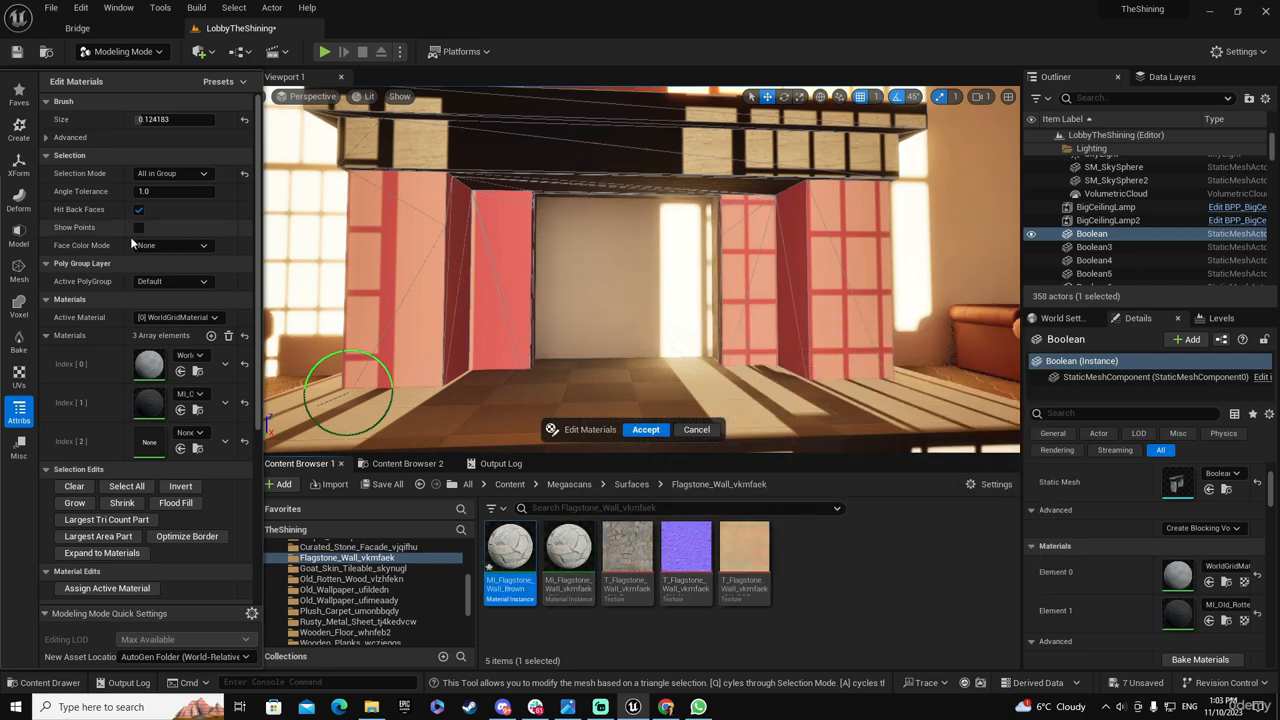
Put MI_Flagstone_Wall_Brown into material slot 2 and assign it as the active material to the selected column faces
{"action": "left_click_drag", "start_coordinate": [568, 550], "coordinate": [142, 443]}
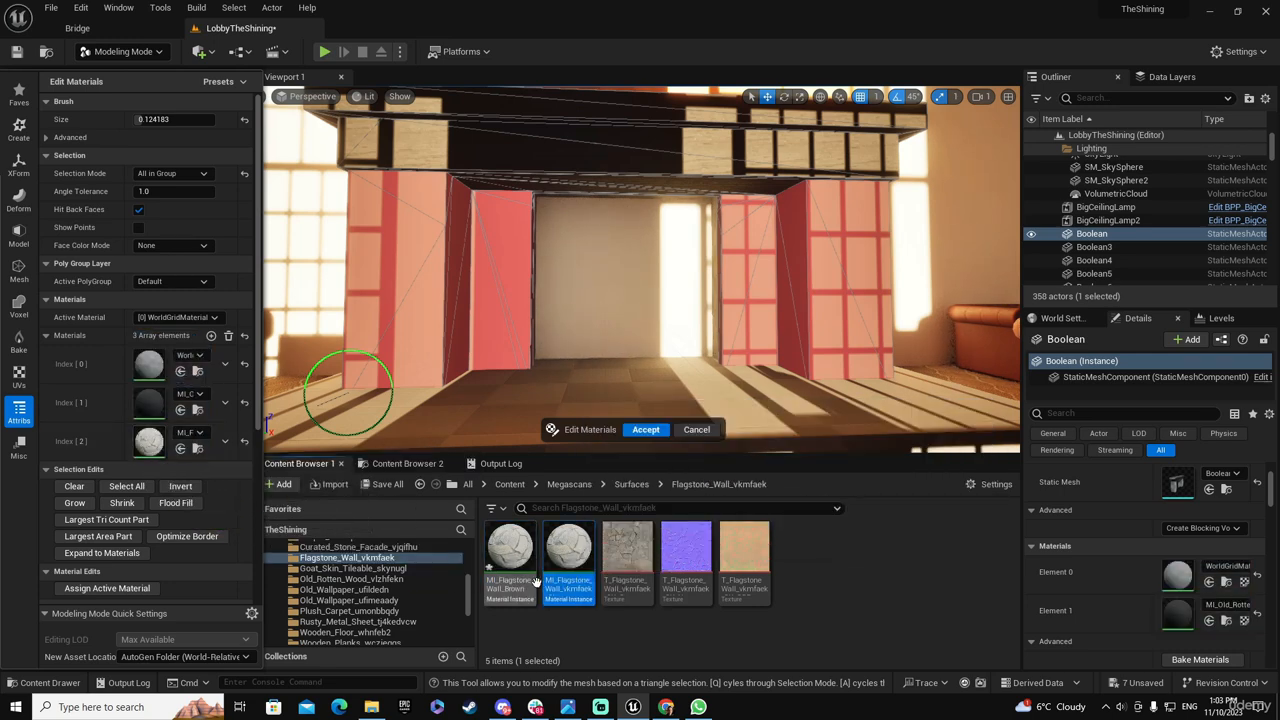
{"action": "left_click_drag", "start_coordinate": [515, 562], "coordinate": [170, 441]}
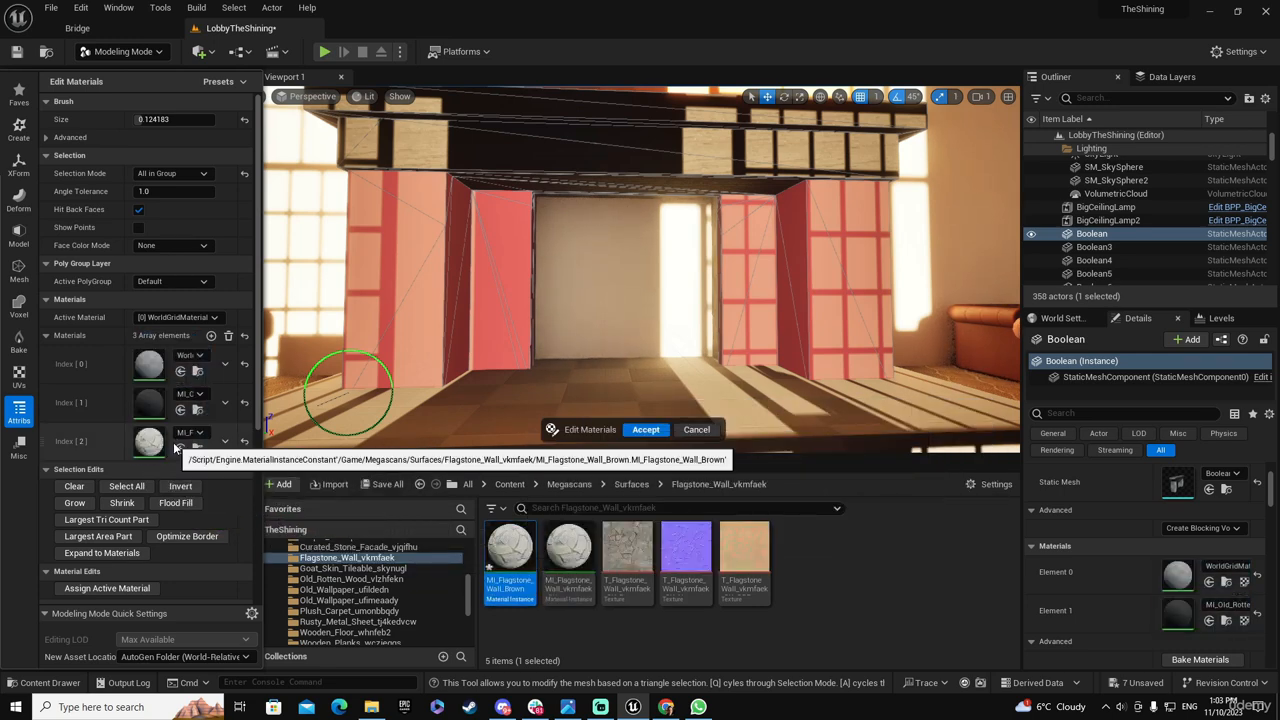
{"action": "left_click", "coordinate": [205, 317]}
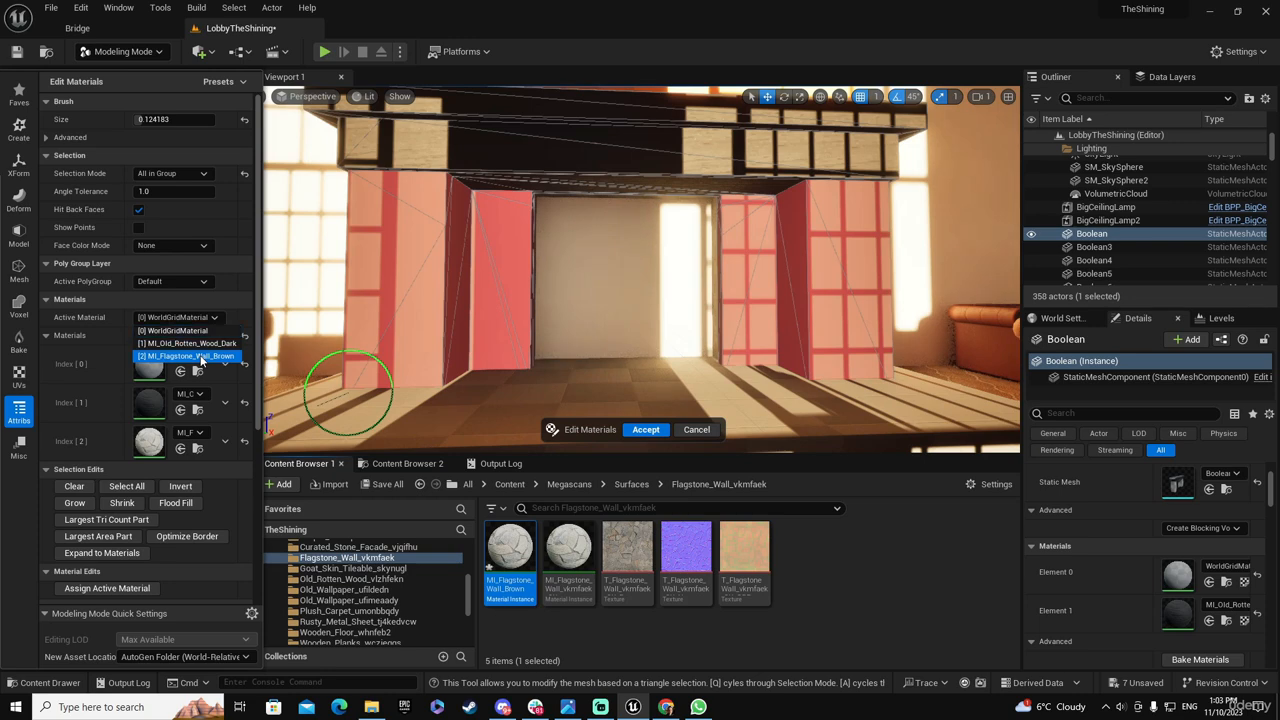
{"action": "left_click", "coordinate": [200, 357]}
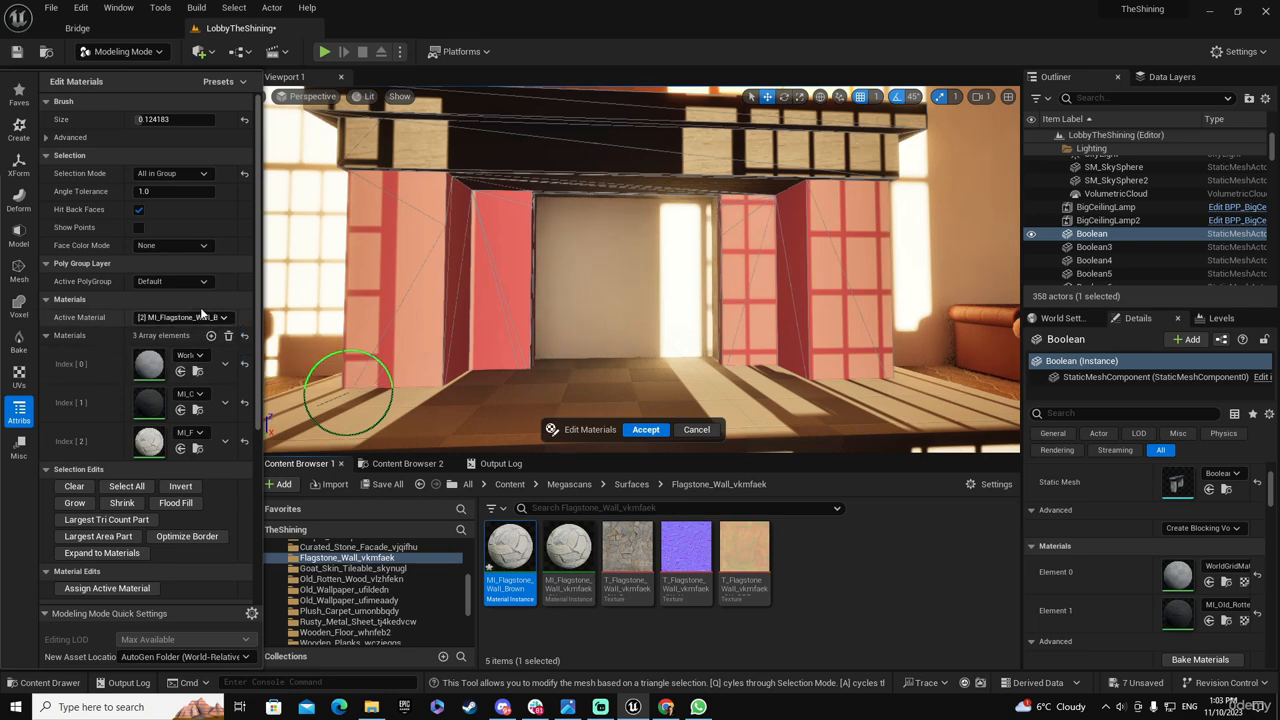
{"action": "left_click", "coordinate": [116, 586]}
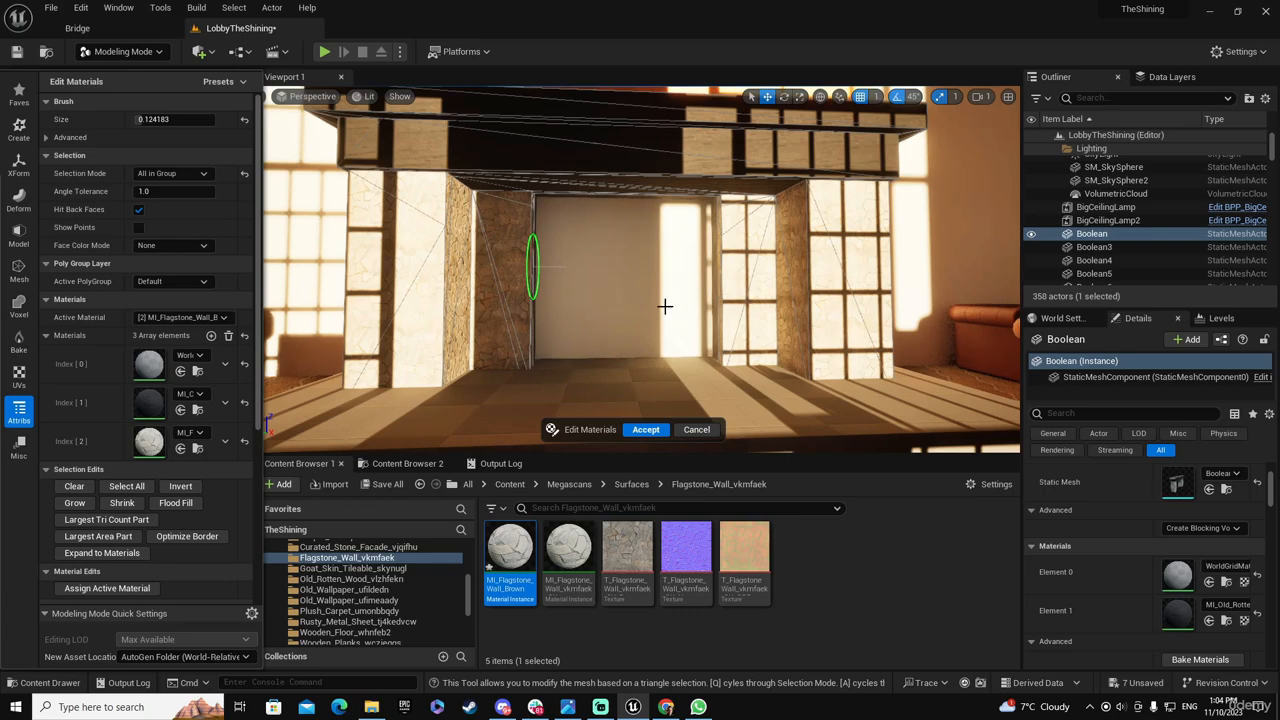
Inspect the columns' flagstone material around the fireplace opening and accept the material edits
{"action": "right_click_drag", "start_coordinate": [557, 324], "coordinate": [722, 368]}
{"action": "key", "text": "w"}
{"action": "key", "text": "w"}
{"action": "key", "text": "s"}
{"action": "key", "text": "s"}
{"action": "key", "text": "w"}
{"action": "key", "text": "s"}
{"action": "right_click_drag", "start_coordinate": [590, 387], "coordinate": [590, 346]}
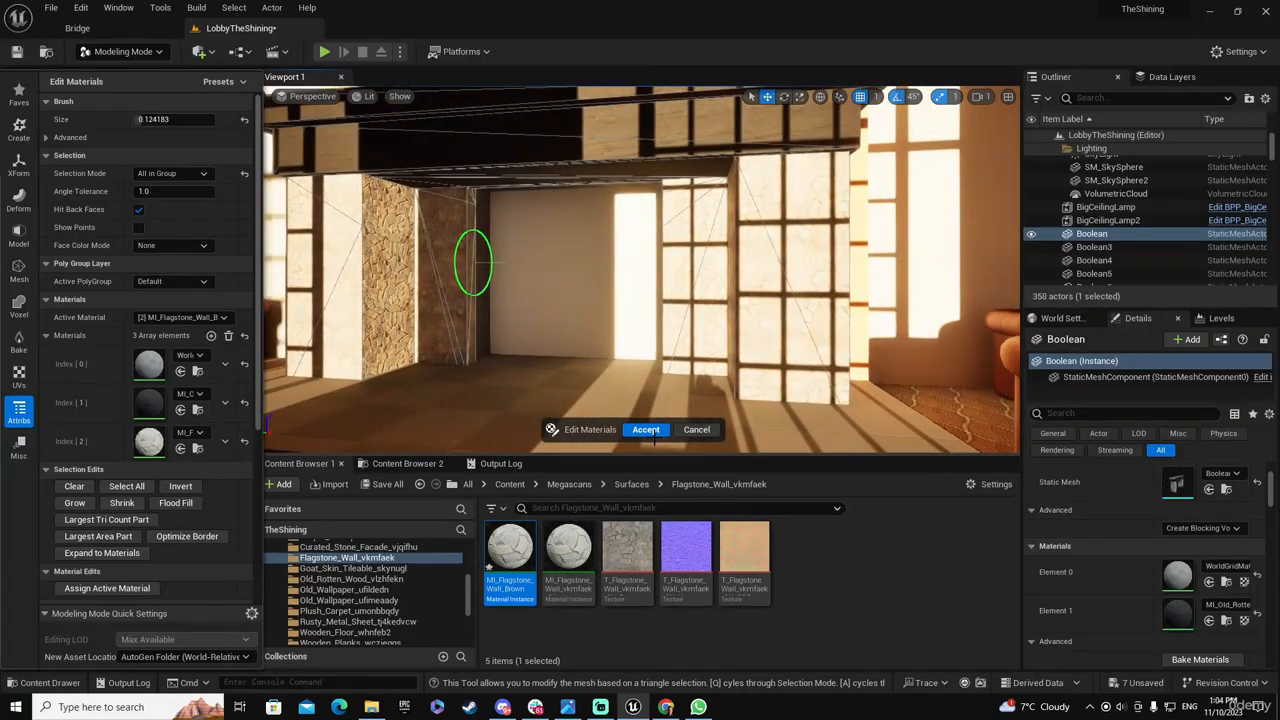
{"action": "left_click", "coordinate": [646, 430]}
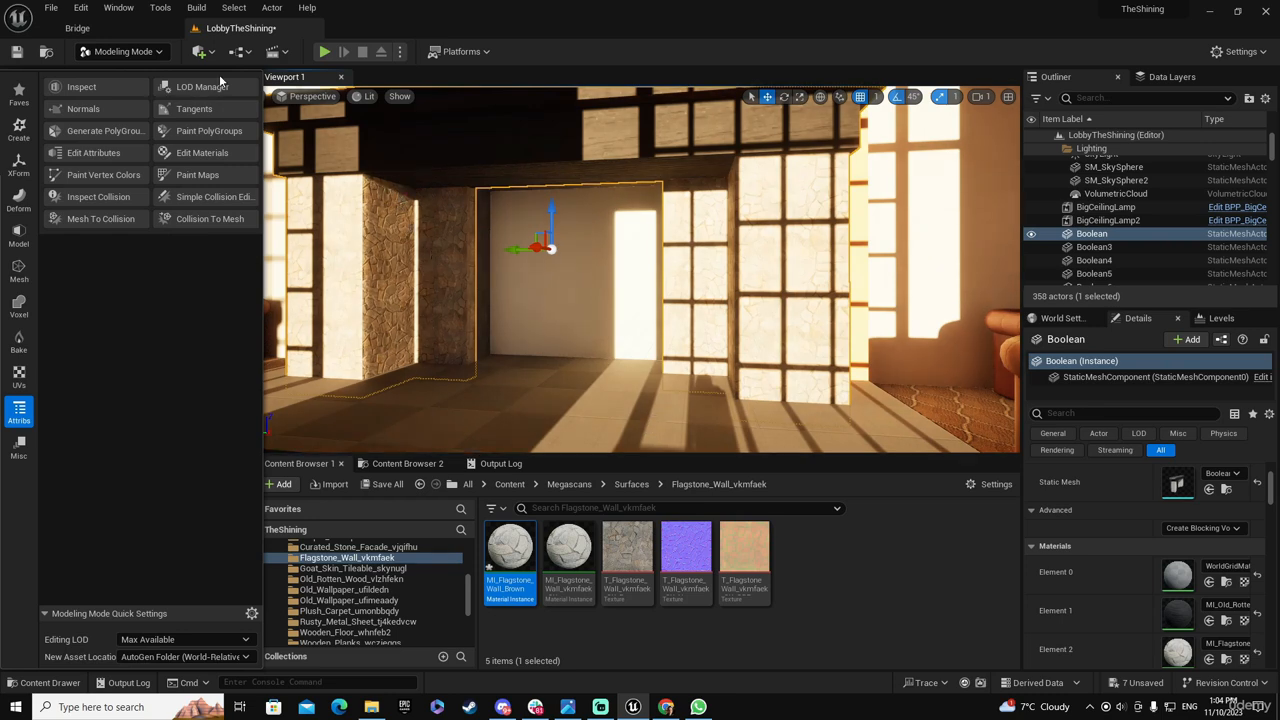
{"action": "left_click", "coordinate": [19, 375]}
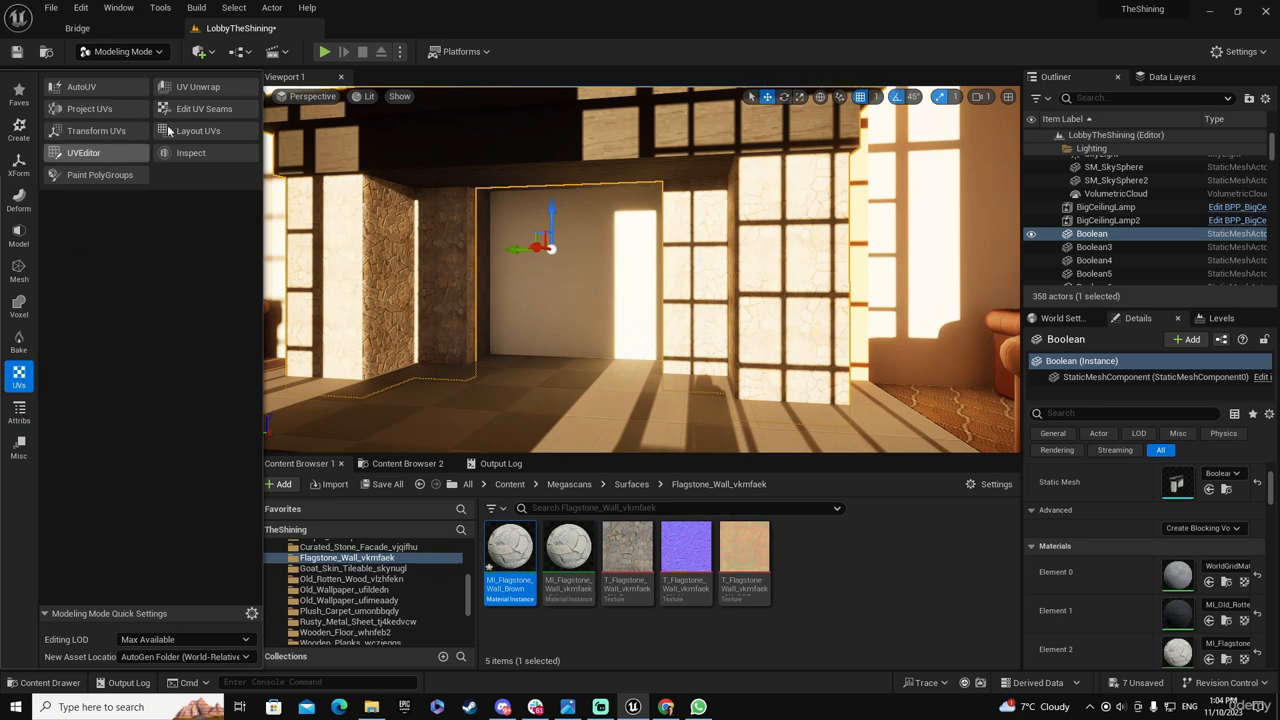
{"action": "left_click", "coordinate": [199, 87]}
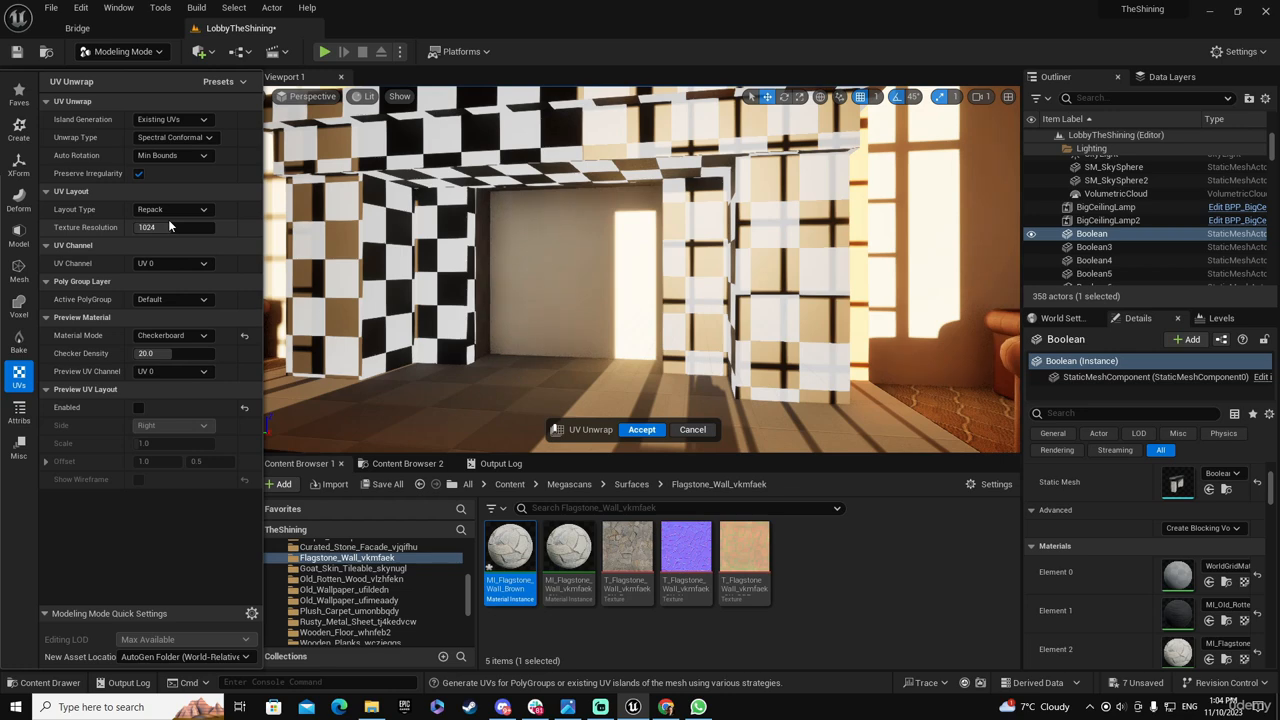
{"action": "left_click", "coordinate": [692, 429]}
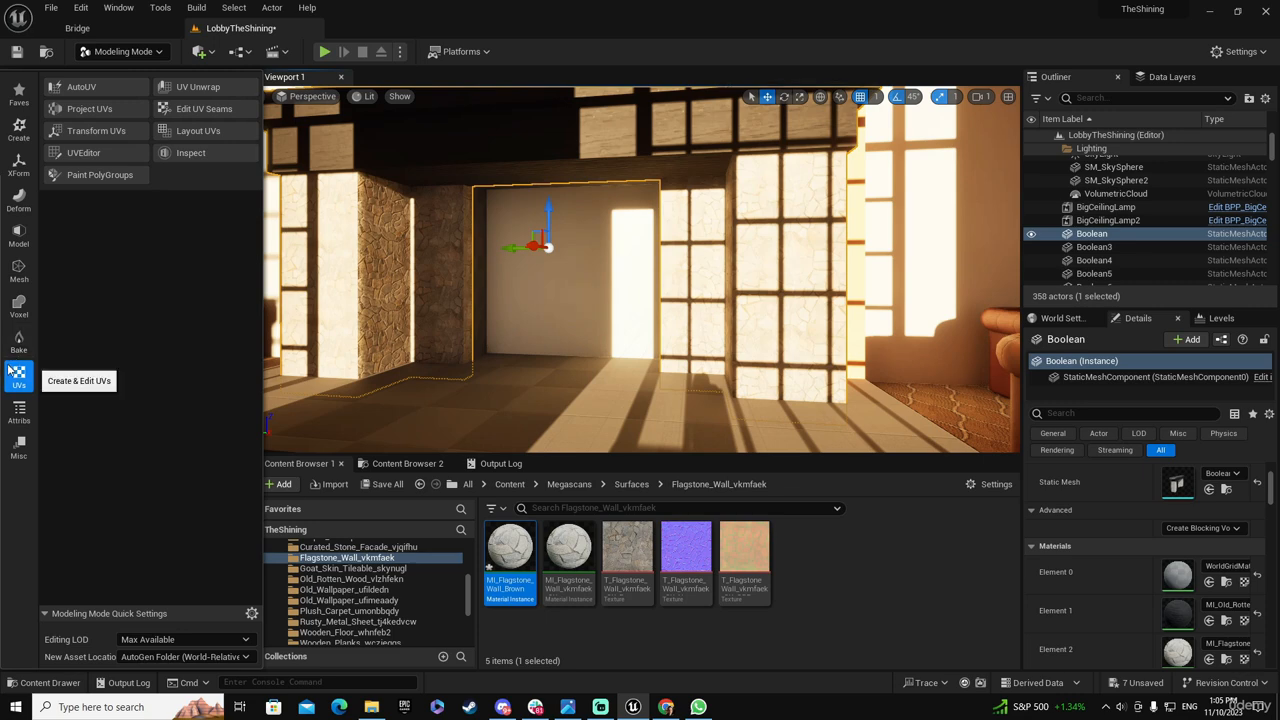
Start Transform UVs on the fireplace and scale the left column's recessed back face UVs by 5 in both directions
{"action": "left_click", "coordinate": [106, 128]}
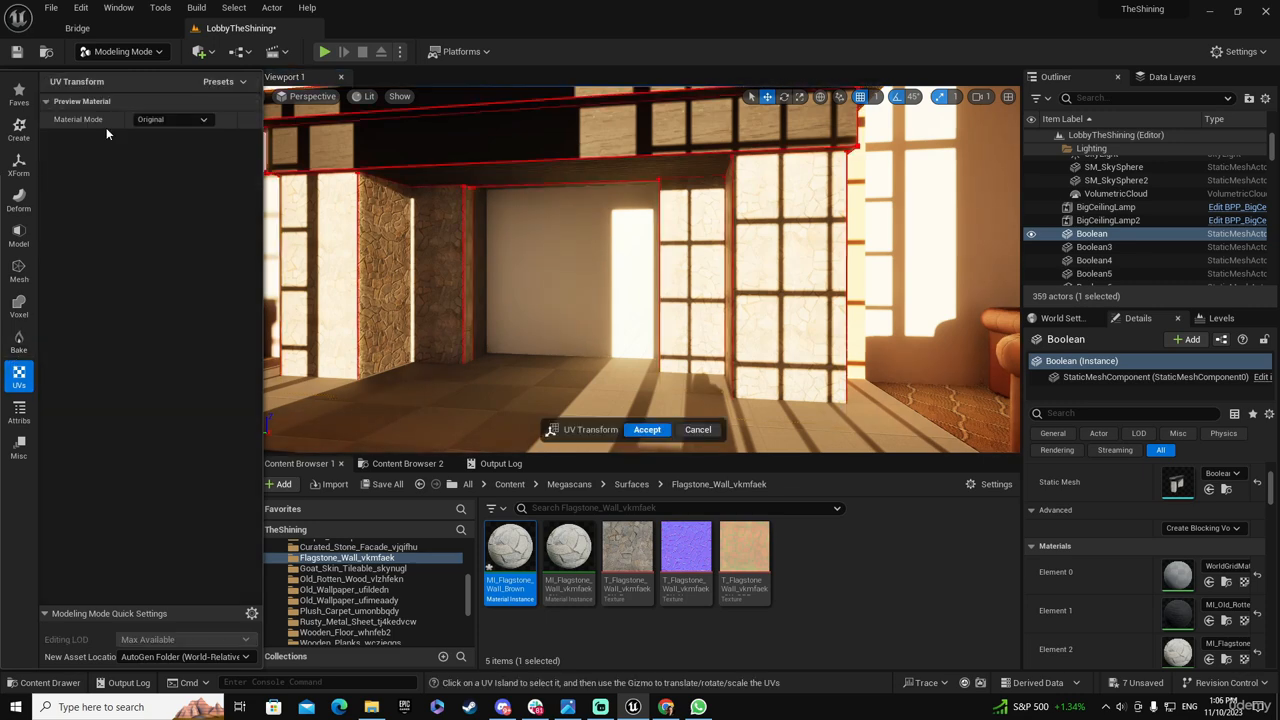
{"action": "left_click", "coordinate": [447, 263]}
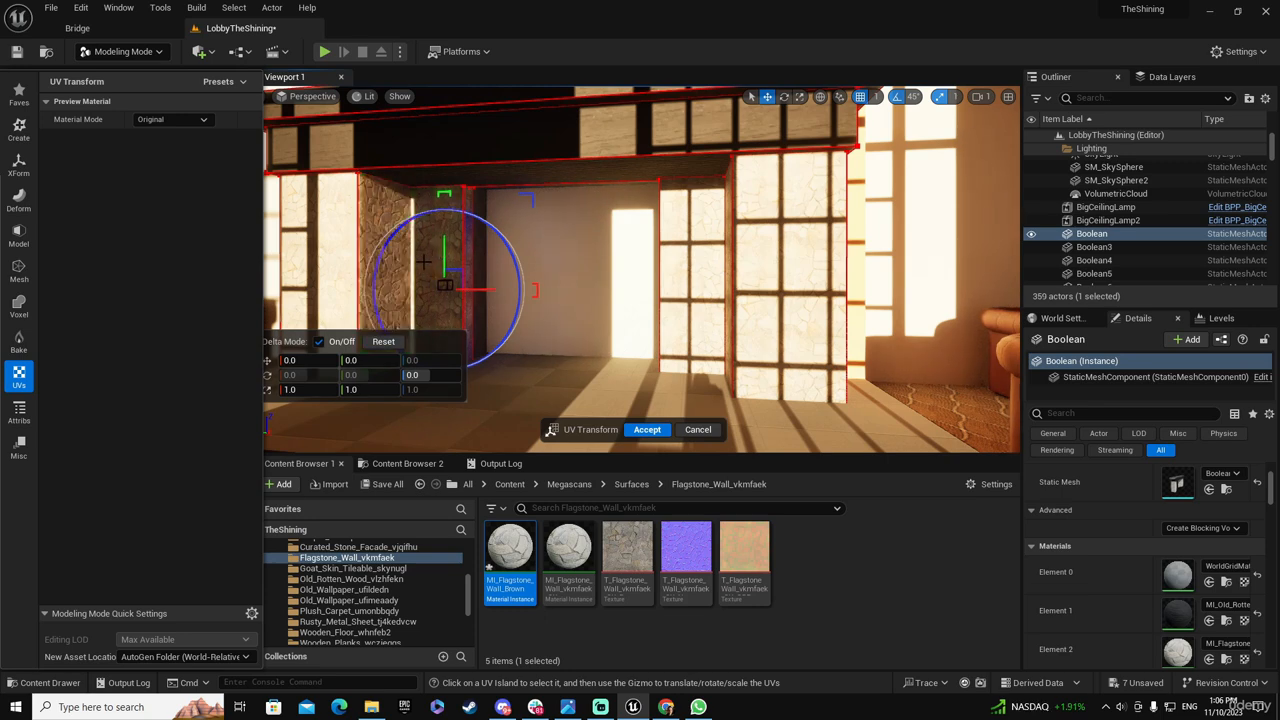
{"action": "left_click", "coordinate": [546, 352]}
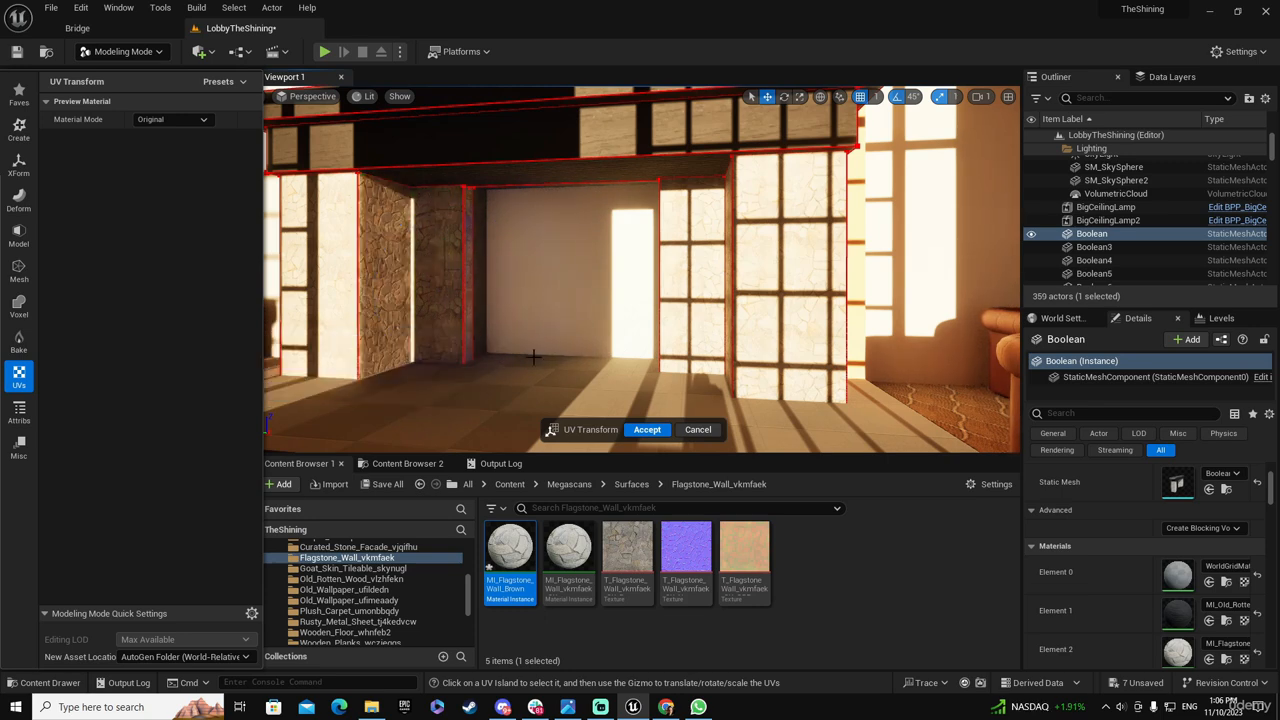
{"action": "left_click", "coordinate": [443, 284]}
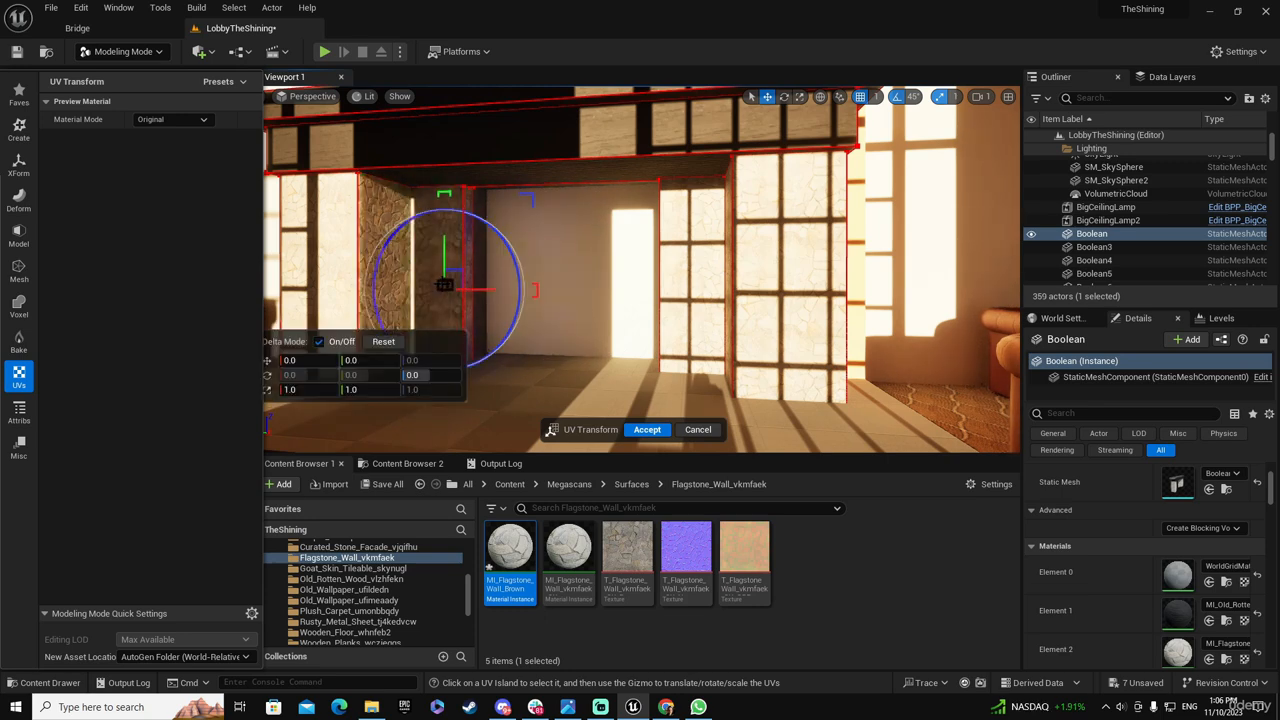
{"action": "left_click", "coordinate": [305, 389]}
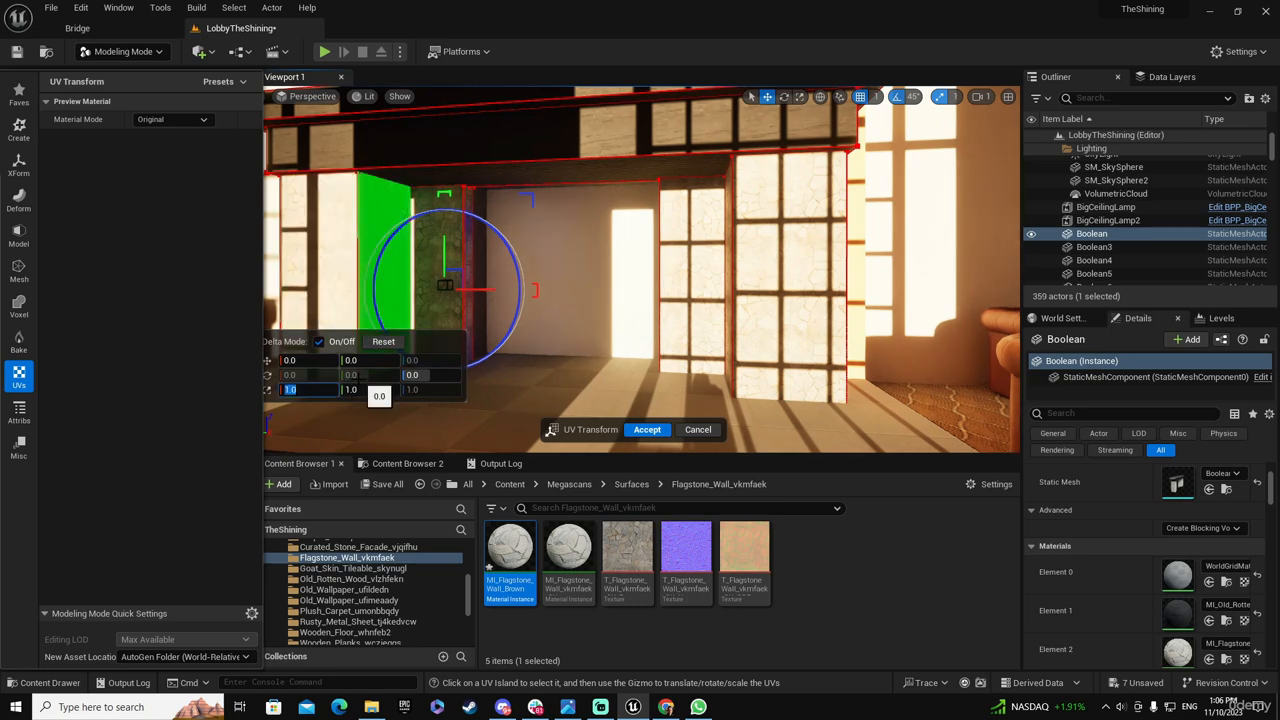
{"action": "type", "text": "5"}
{"action": "key", "text": "Tab"}
{"action": "type", "text": "5"}
{"action": "key", "text": "Return"}
{"action": "key", "text": "f"}
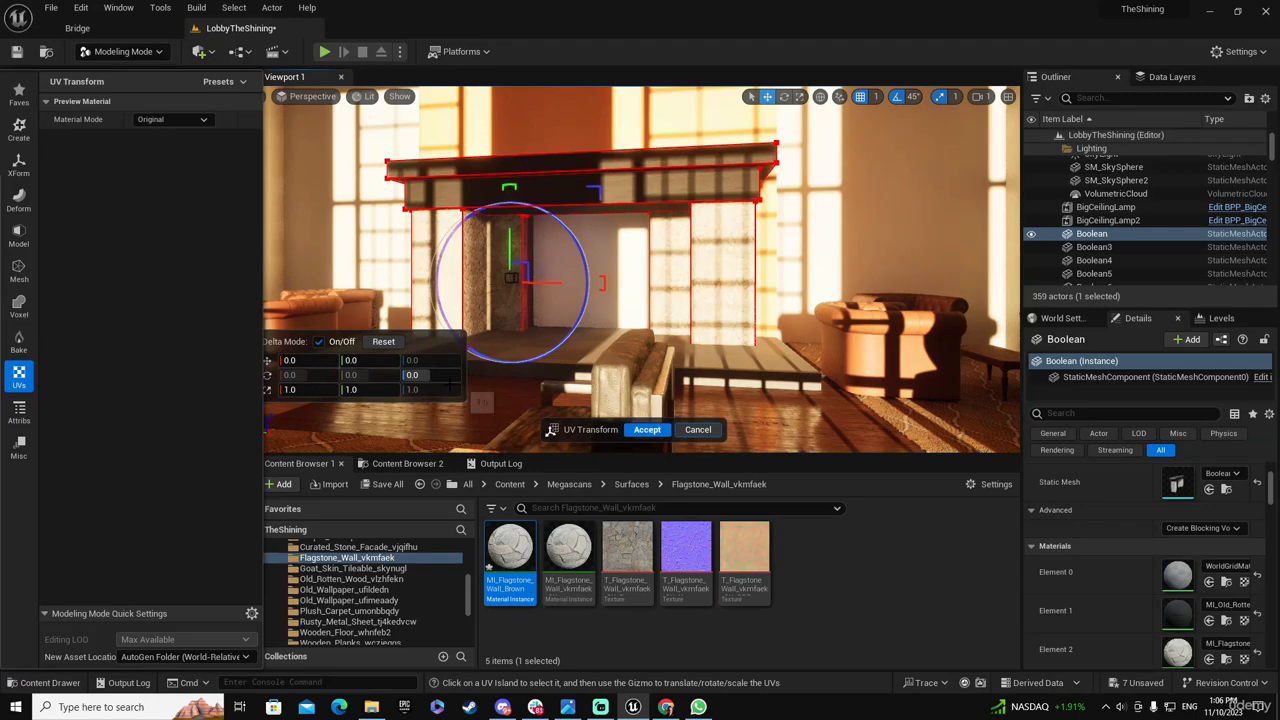
Scale the UVs of the left narrow face beside the opening by 2, and enlarge those of the left column's inner side face
{"action": "key", "text": "w"}
{"action": "mouse_move", "coordinate": [509, 297]}
{"action": "right_mouse_down"}
{"action": "mouse_move", "coordinate": [520, 292]}
{"action": "mouse_move", "coordinate": [522, 350]}
{"action": "mouse_move", "coordinate": [495, 270]}
{"action": "mouse_move", "coordinate": [507, 293]}
{"action": "right_mouse_up"}
{"action": "left_click", "coordinate": [529, 268]}
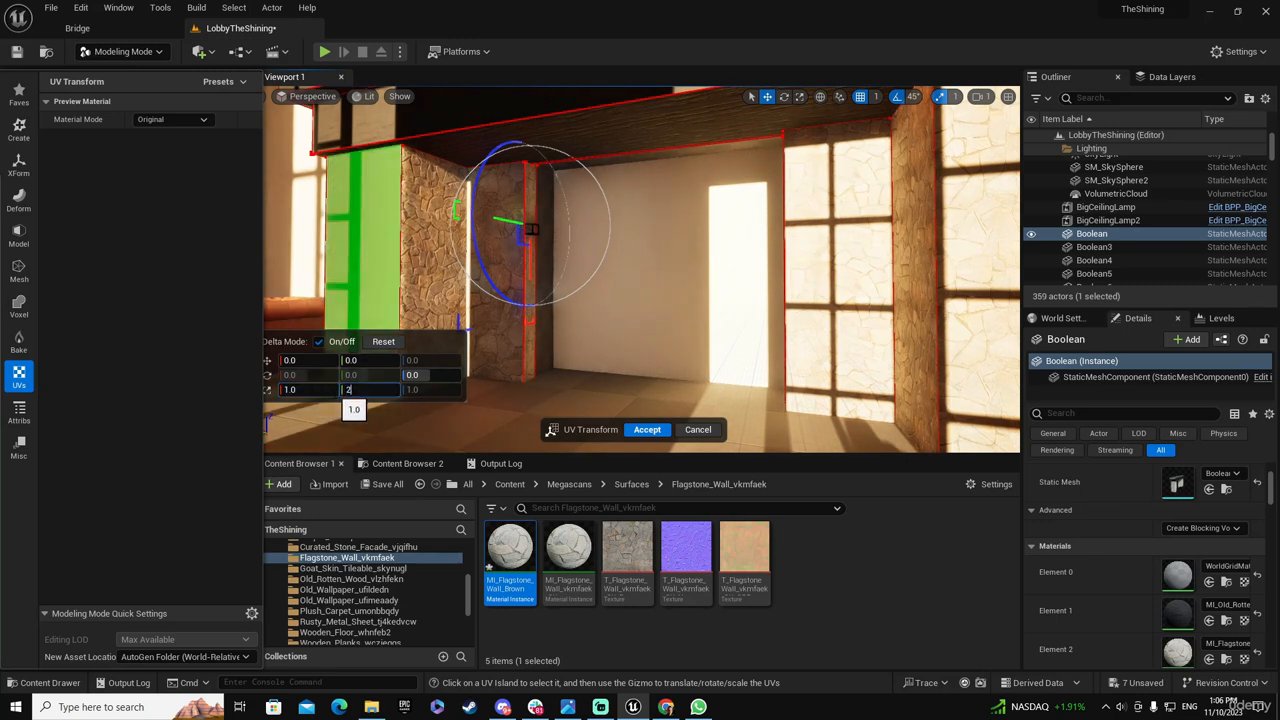
{"action": "key", "text": "Escape"}
{"action": "left_click", "coordinate": [414, 283]}
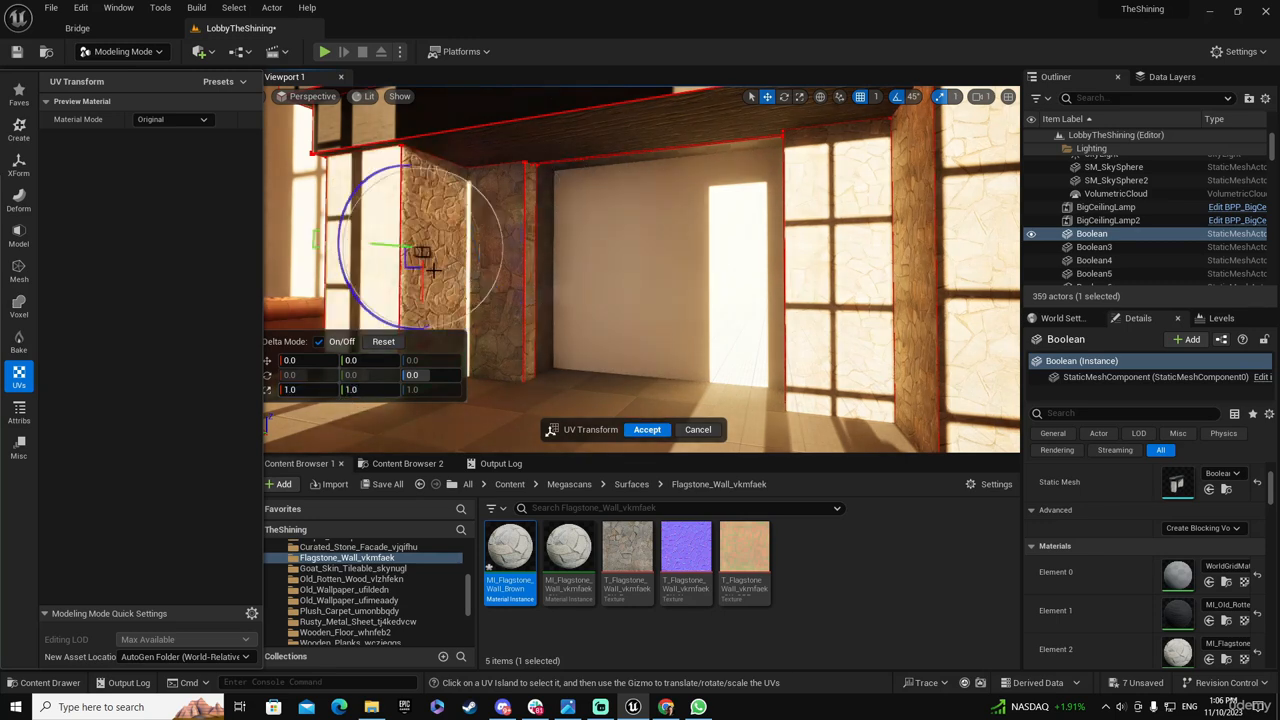
{"action": "key", "text": "Tab"}
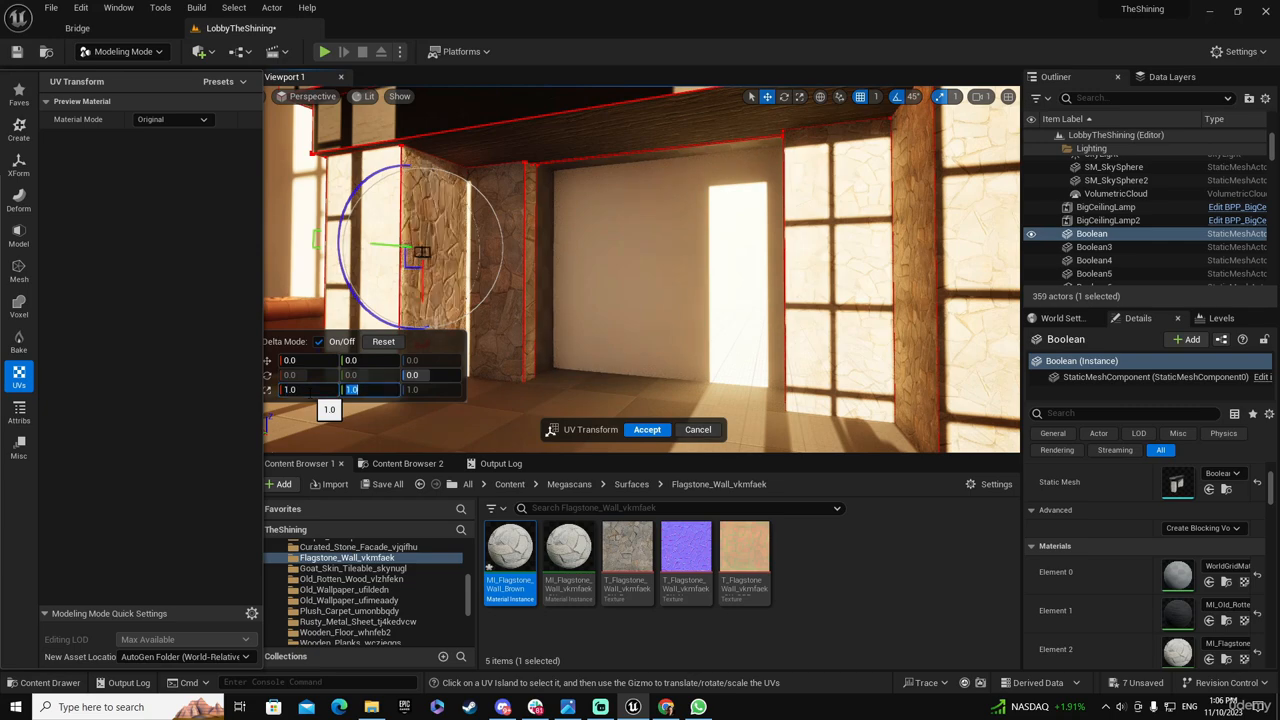
{"action": "key", "text": "Return"}
Enlarge the UVs of the left column's front face and scale those of its outer side face by 2
{"action": "right_click_drag", "start_coordinate": [500, 262], "coordinate": [450, 270]}
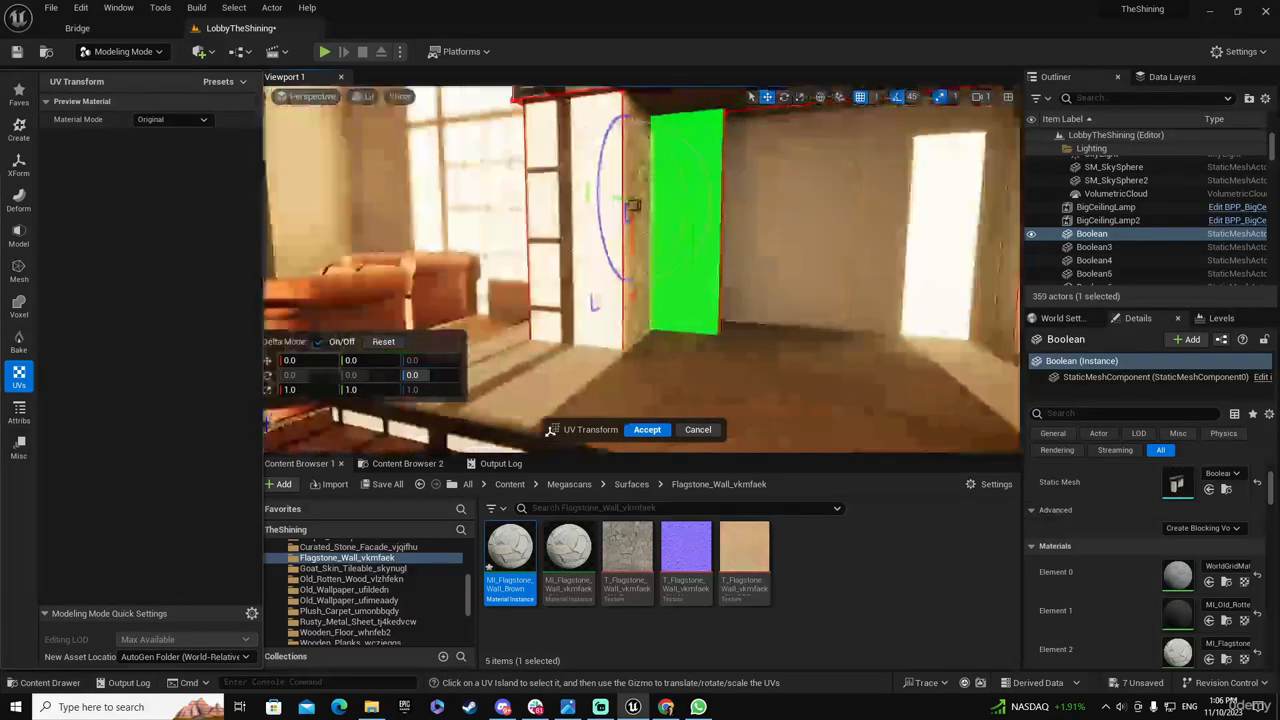
{"action": "left_click", "coordinate": [577, 226]}
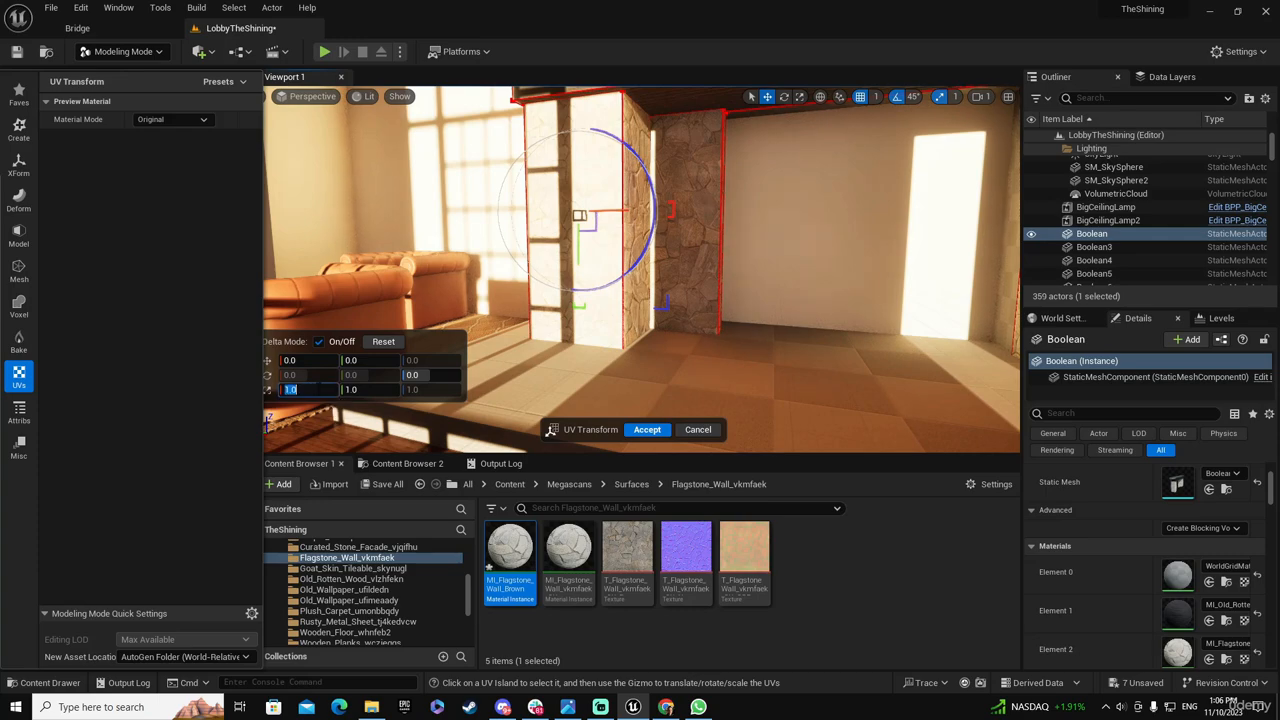
{"action": "key", "text": "Return"}
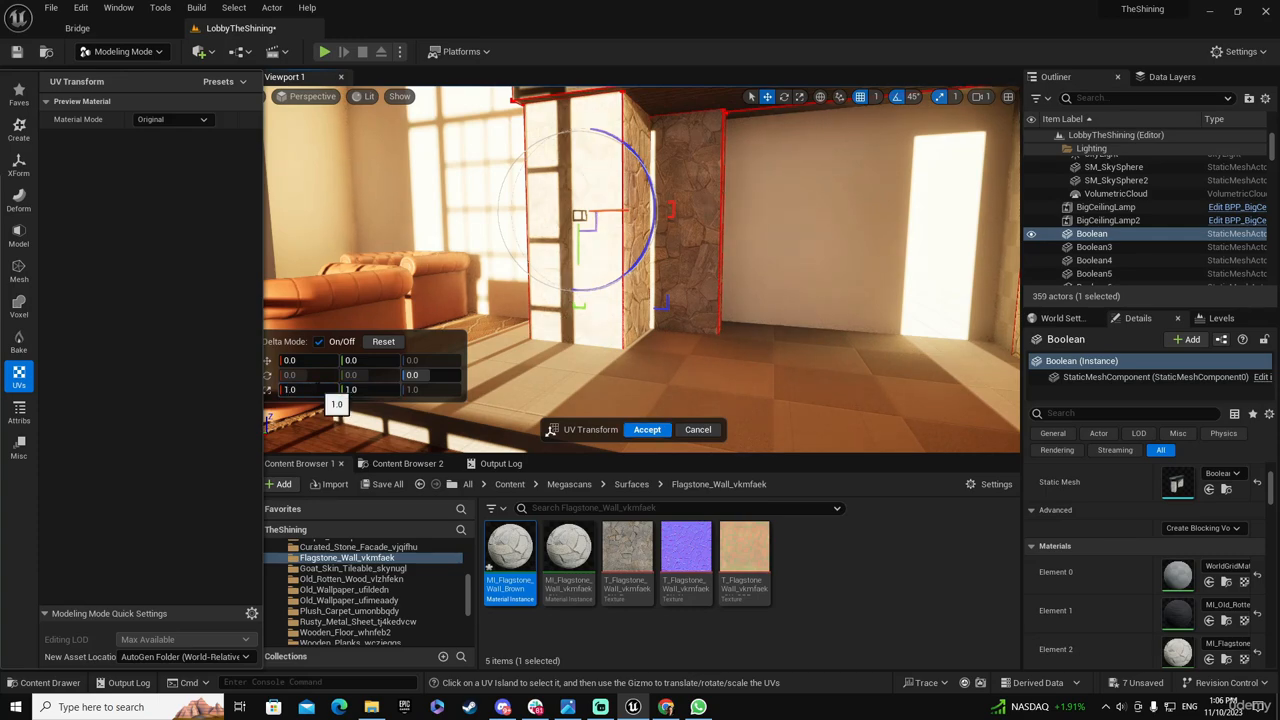
{"action": "key", "text": "a"}
{"action": "right_click_drag", "start_coordinate": [571, 323], "coordinate": [775, 315]}
{"action": "left_click", "coordinate": [480, 244]}
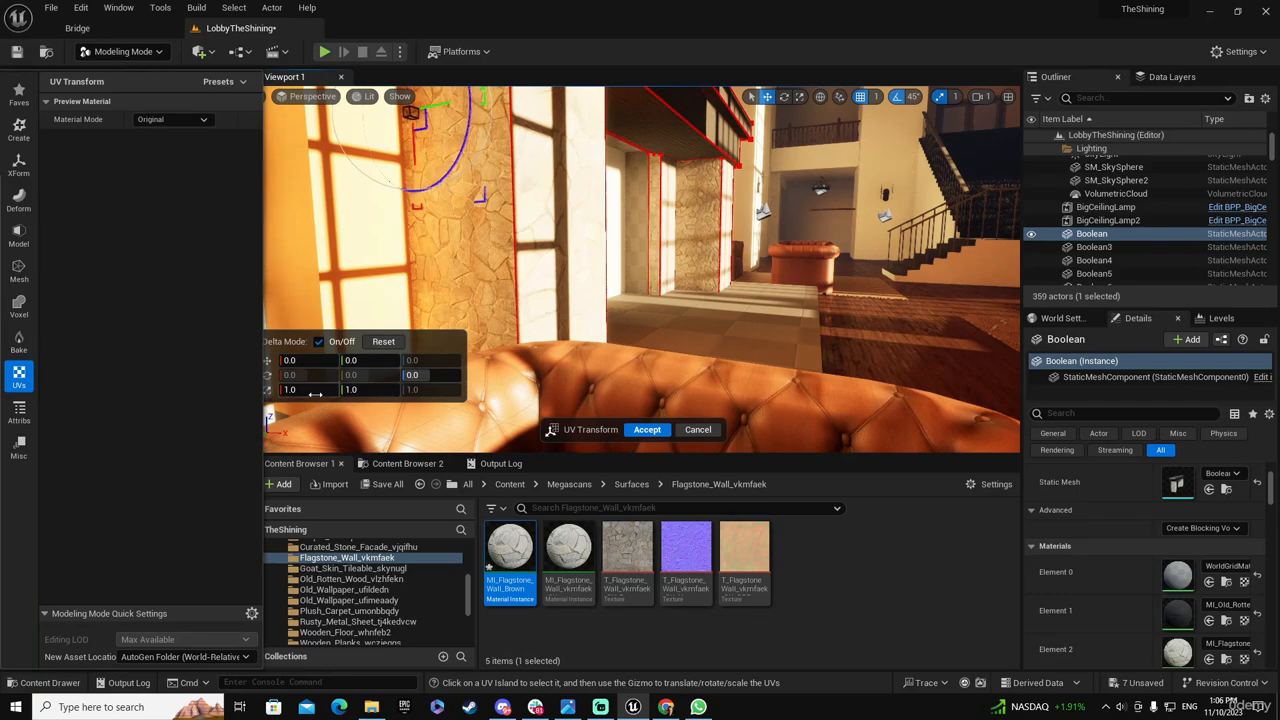
{"action": "type", "text": "2"}
{"action": "key", "text": "Return"}
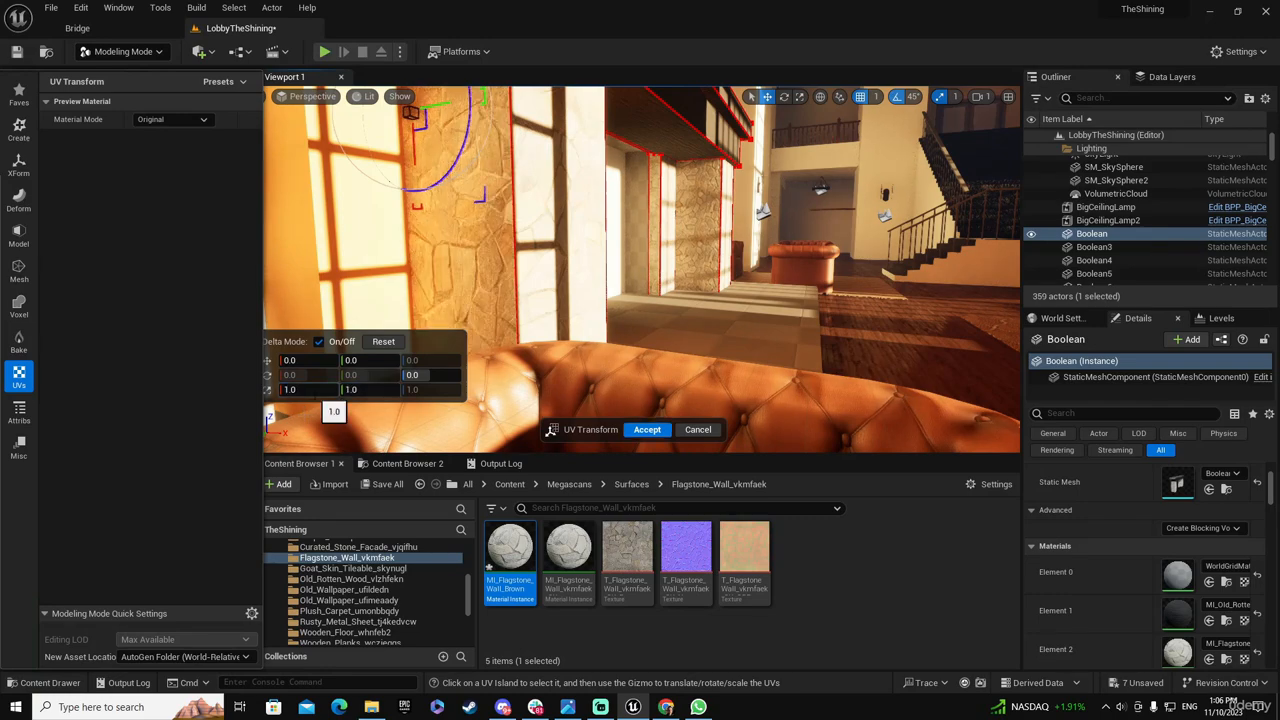
Enlarge the UVs of the right narrow face beside the opening and of the right column's recessed back face
{"action": "key", "text": "w"}
{"action": "right_click_drag", "start_coordinate": [548, 222], "coordinate": [590, 215]}
{"action": "key", "text": "w"}
{"action": "mouse_move", "coordinate": [540, 250]}
{"action": "right_mouse_down"}
{"action": "mouse_move", "coordinate": [565, 240]}
{"action": "mouse_move", "coordinate": [525, 267]}
{"action": "right_mouse_up"}
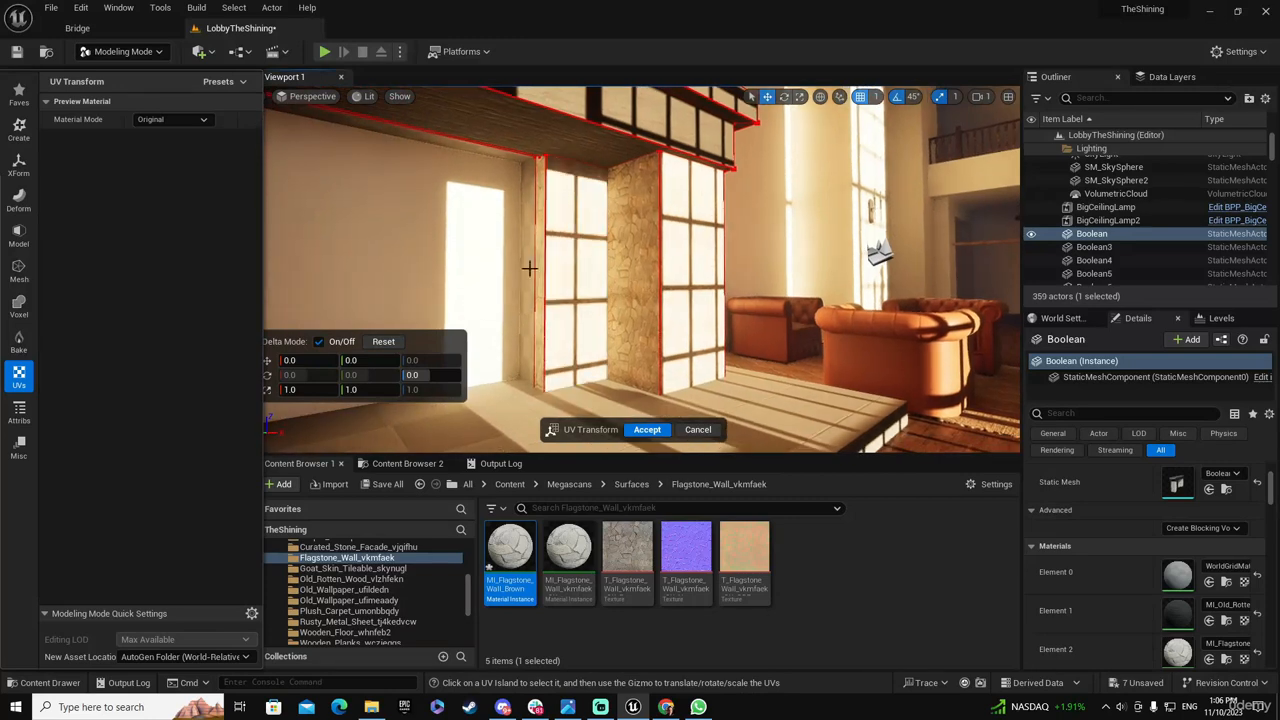
{"action": "left_click", "coordinate": [540, 261]}
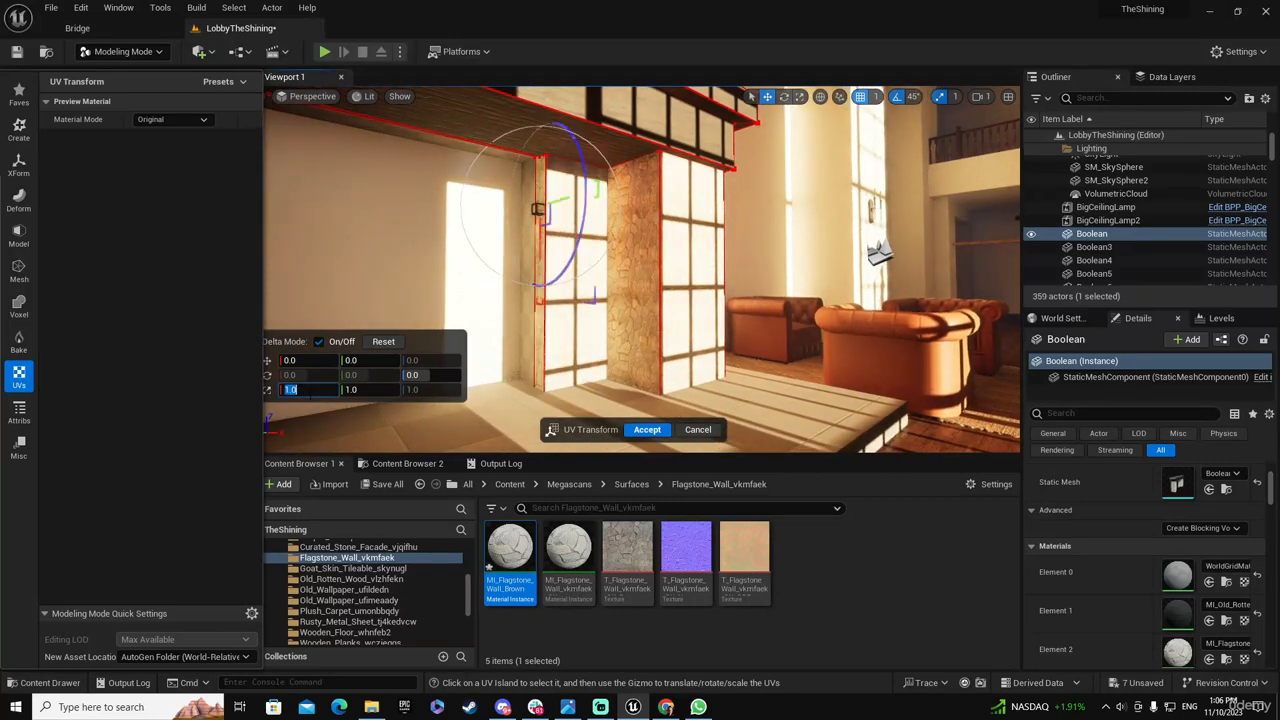
{"action": "key", "text": "Tab"}
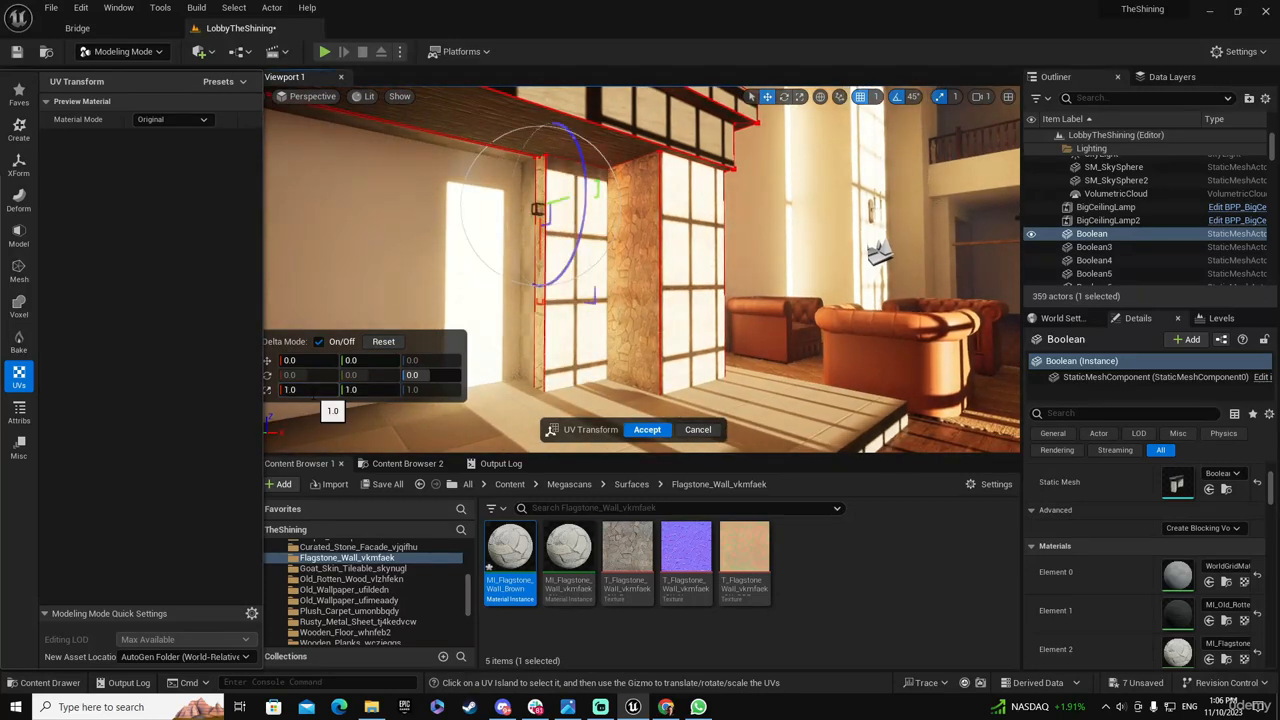
{"action": "left_click", "coordinate": [317, 392]}
{"action": "left_click", "coordinate": [583, 343]}
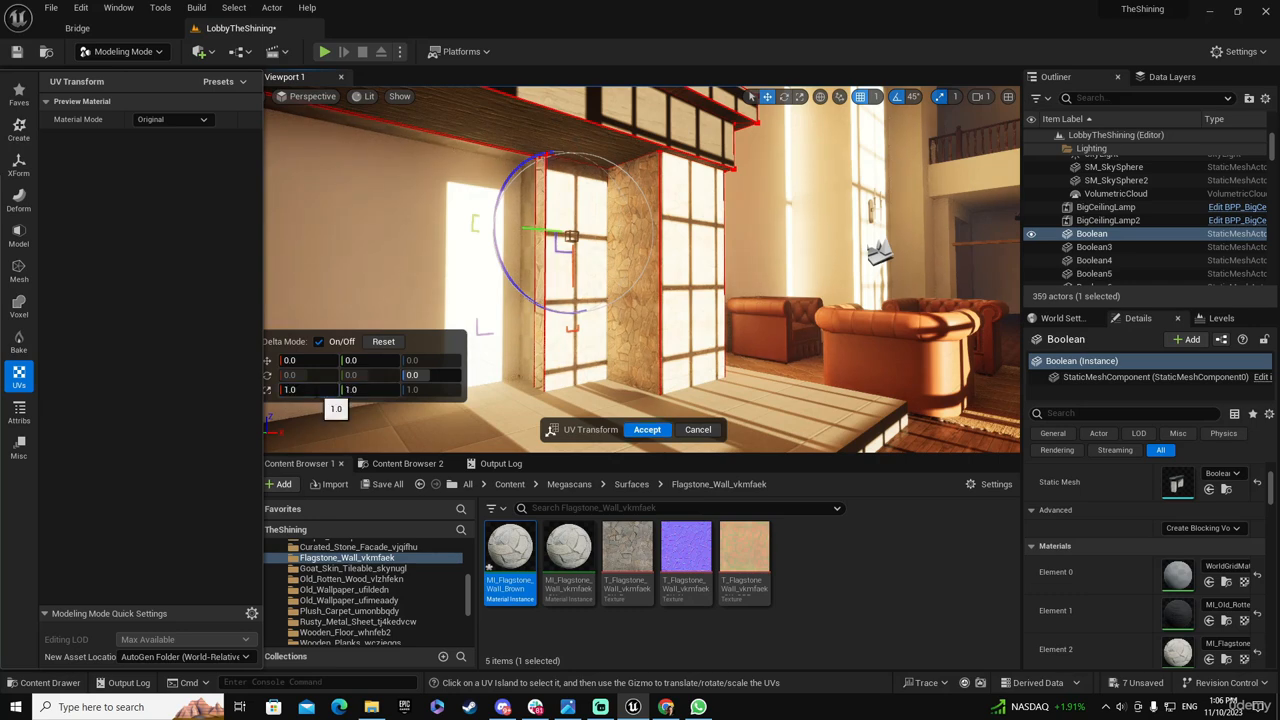
Scale the UVs of the right column's inner side face and front face by 2
{"action": "left_click", "coordinate": [631, 262]}
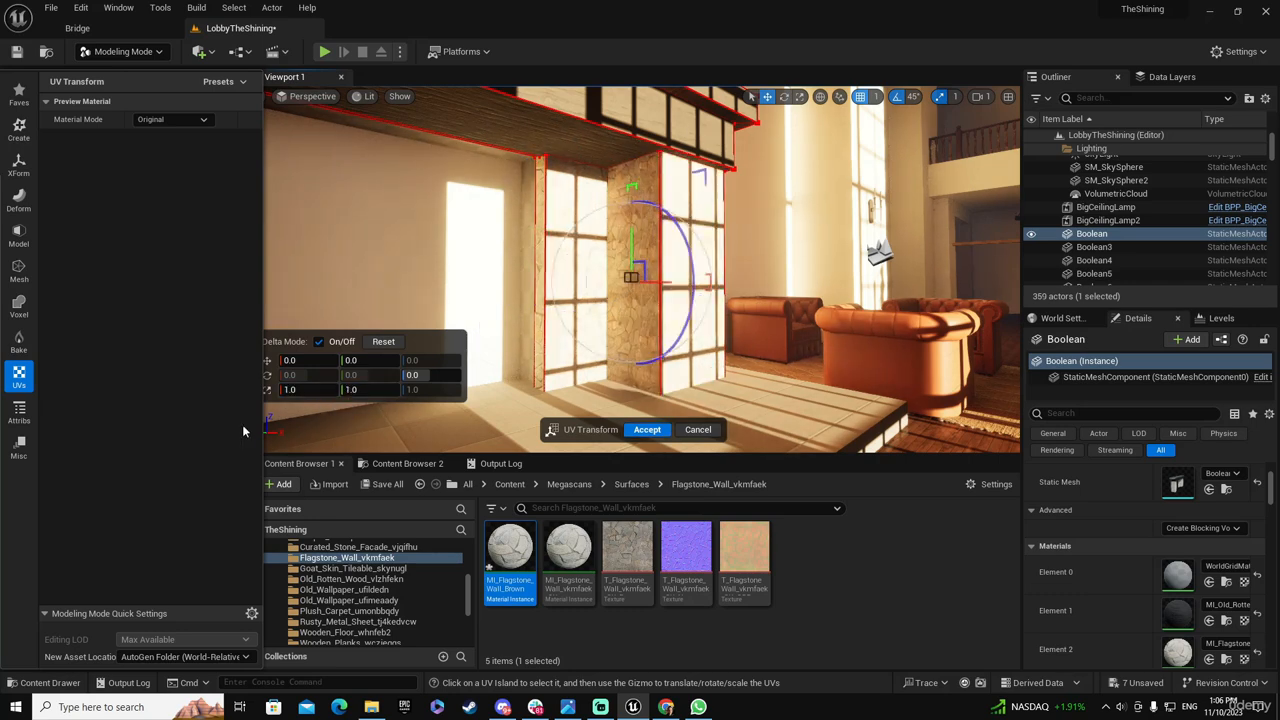
{"action": "type", "text": "2"}
{"action": "key", "text": "Return"}
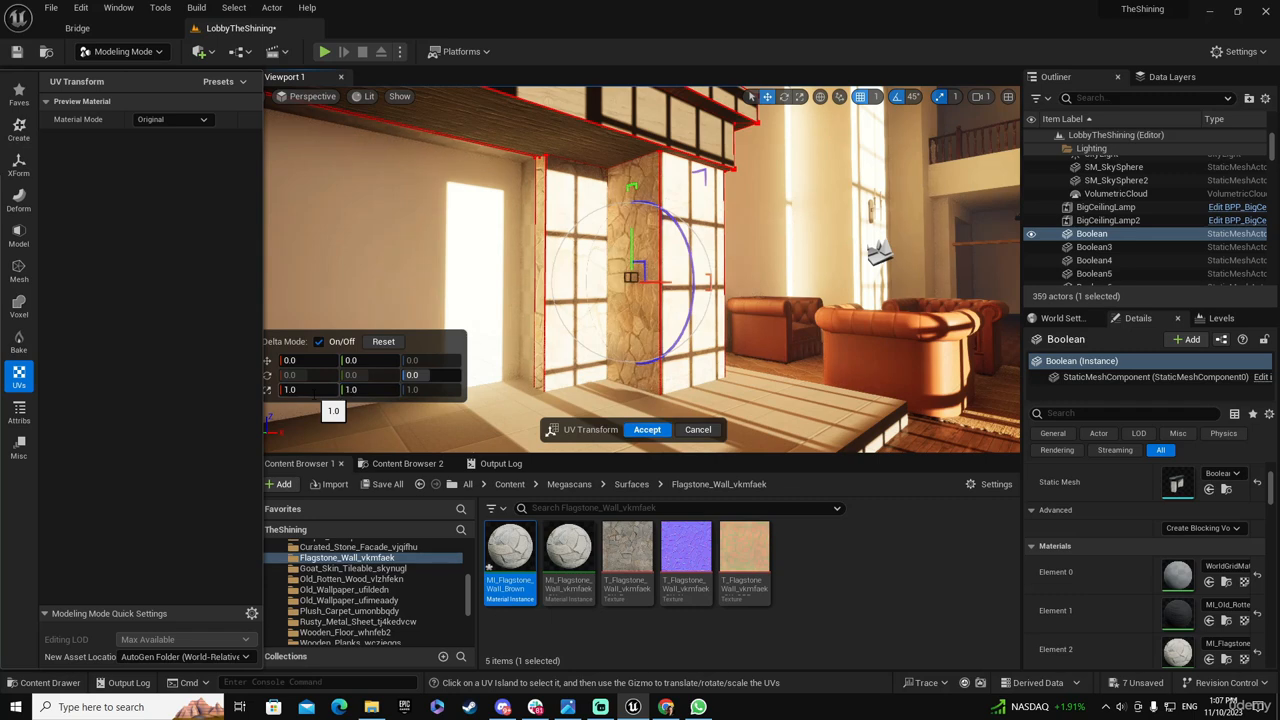
{"action": "left_click", "coordinate": [681, 268]}
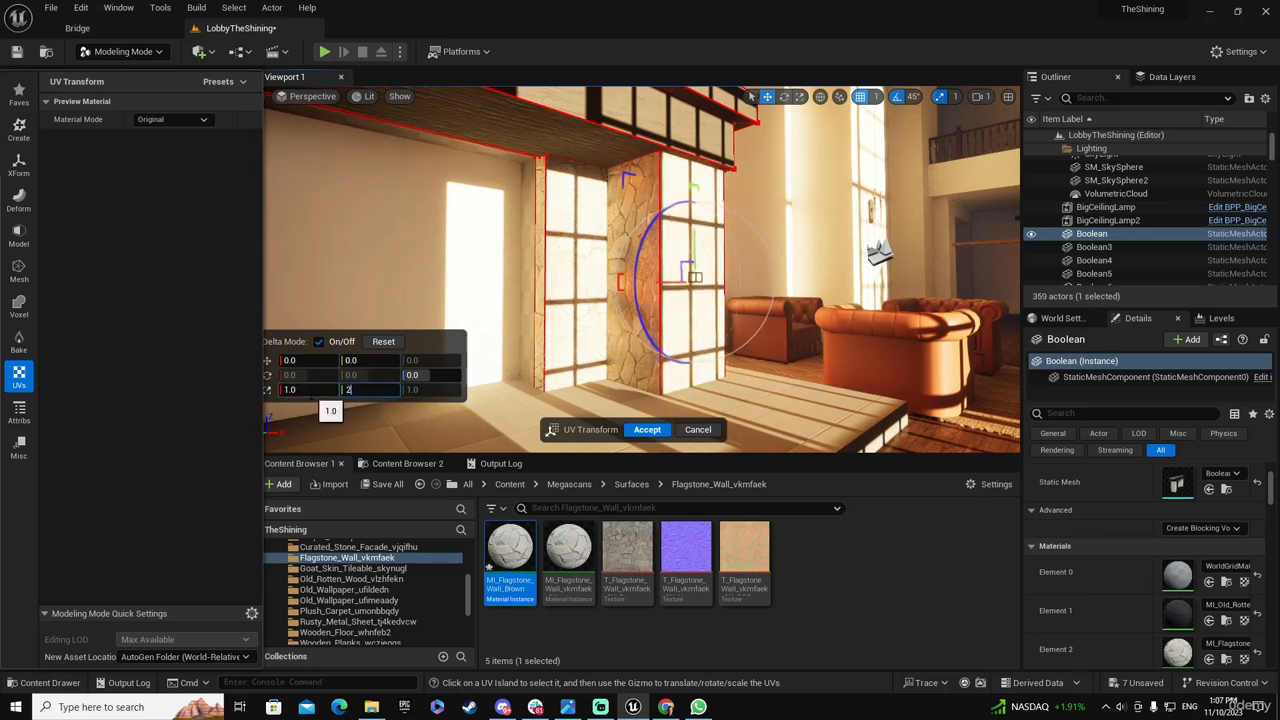
{"action": "left_click_drag", "start_coordinate": [419, 350], "coordinate": [338, 364]}
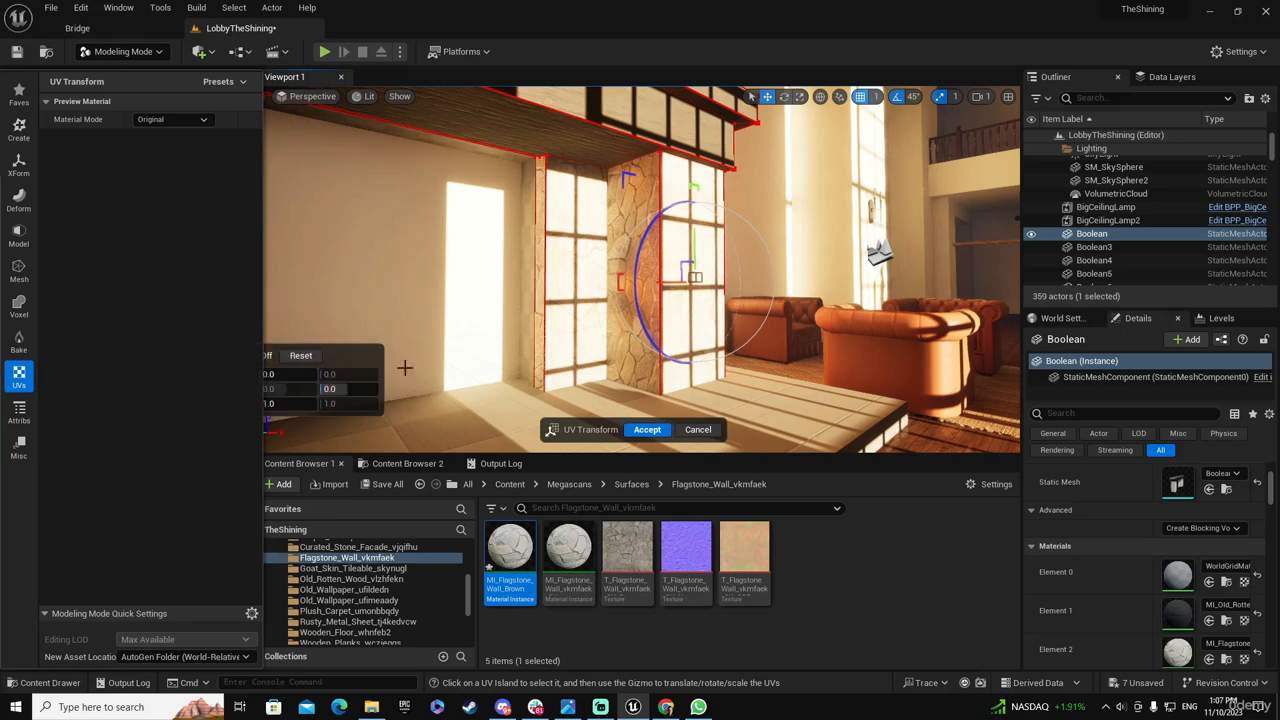
Scale the UVs of the right column's outer side face by 2 and accept the UV transform
{"action": "right_click_drag", "start_coordinate": [580, 345], "coordinate": [530, 315]}
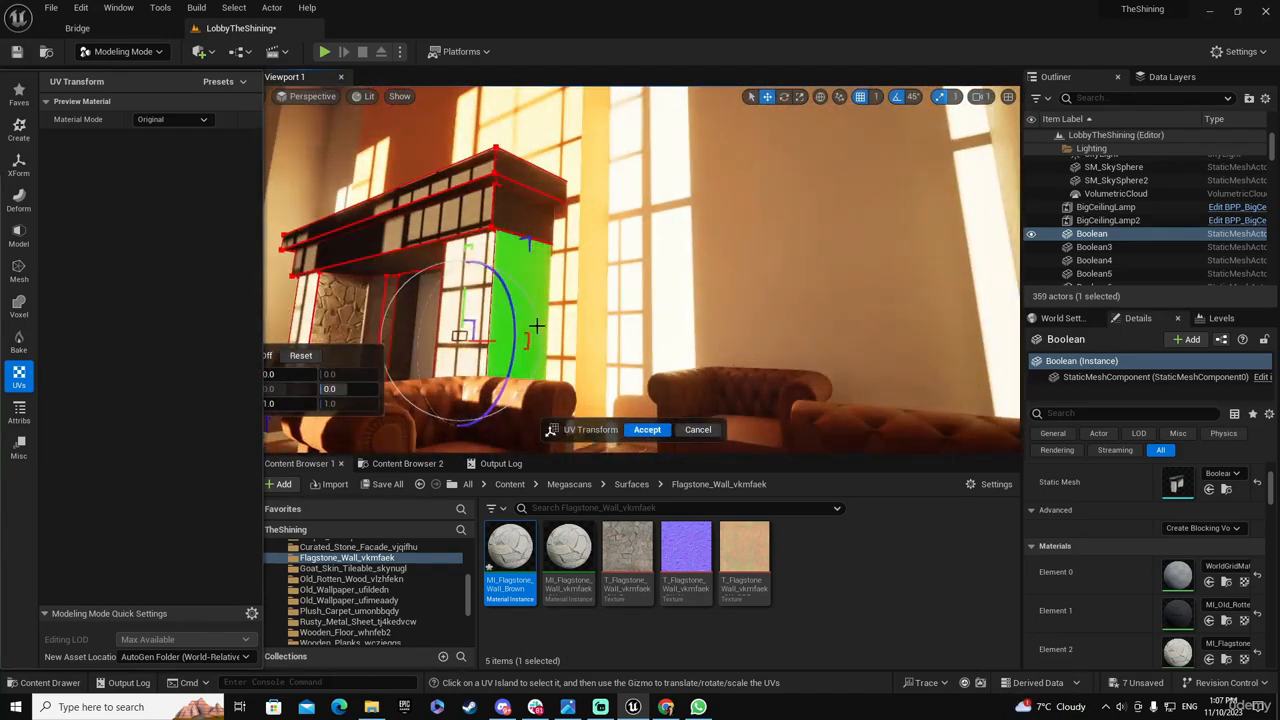
{"action": "left_click", "coordinate": [523, 318]}
{"action": "left_click_drag", "start_coordinate": [347, 357], "coordinate": [457, 385]}
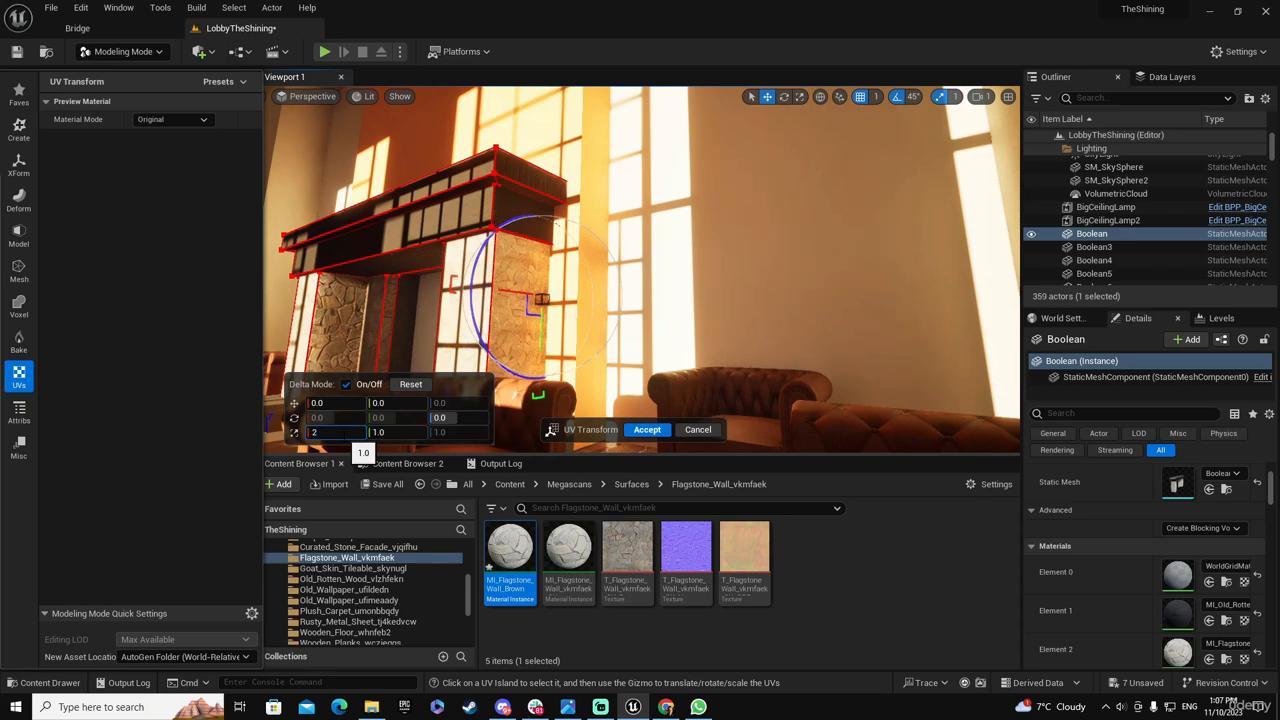
{"action": "key", "text": "Return"}
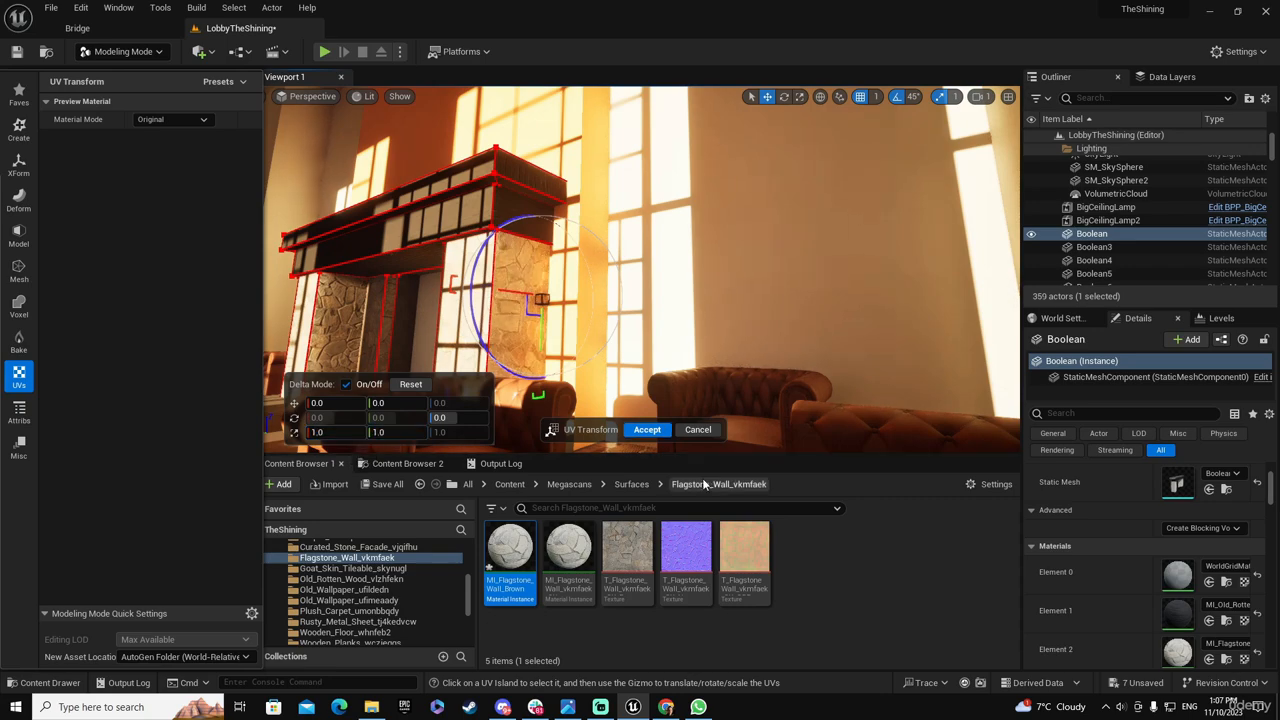
{"action": "left_click", "coordinate": [649, 431]}
Check the stone scale across the fireplace columns and save all modified assets and the level
{"action": "right_click_drag", "start_coordinate": [589, 328], "coordinate": [694, 358]}
{"action": "key", "text": "a"}
{"action": "key", "text": "w"}
{"action": "key", "text": "a"}
{"action": "key", "text": "s"}
{"action": "key", "text": "d"}
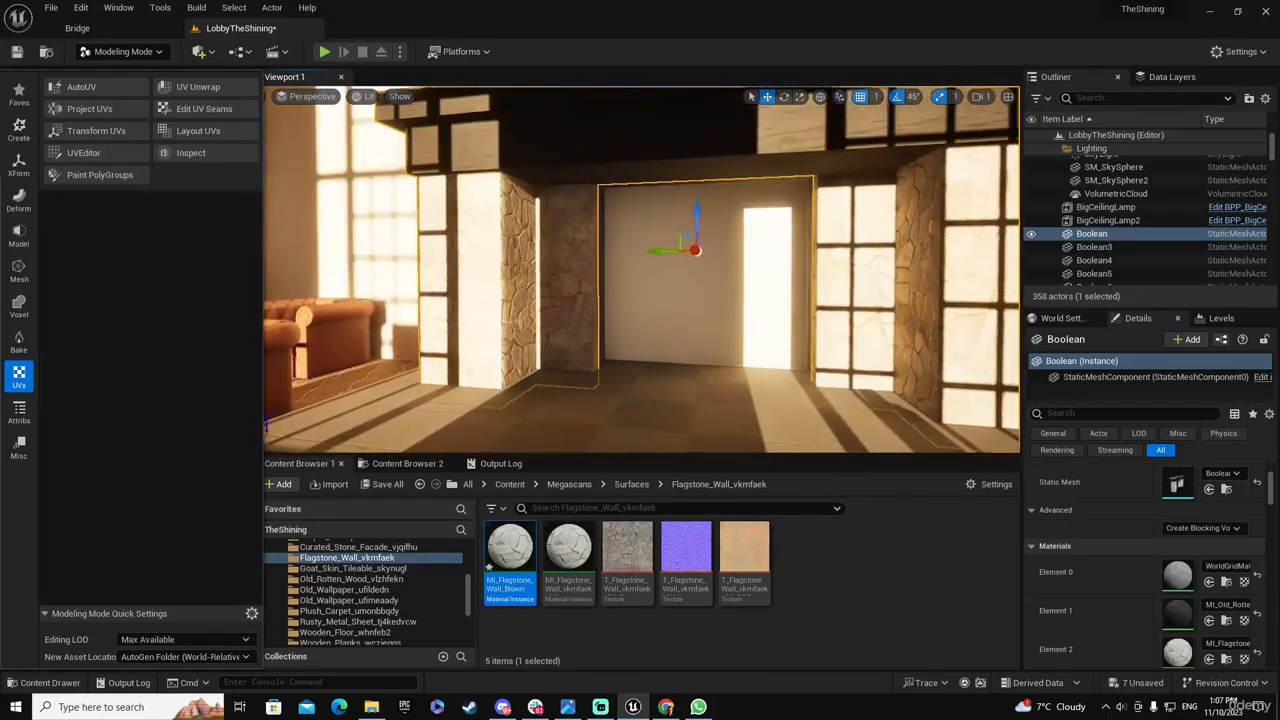
{"action": "left_click", "coordinate": [364, 485]}
{"action": "left_click", "coordinate": [747, 505]}
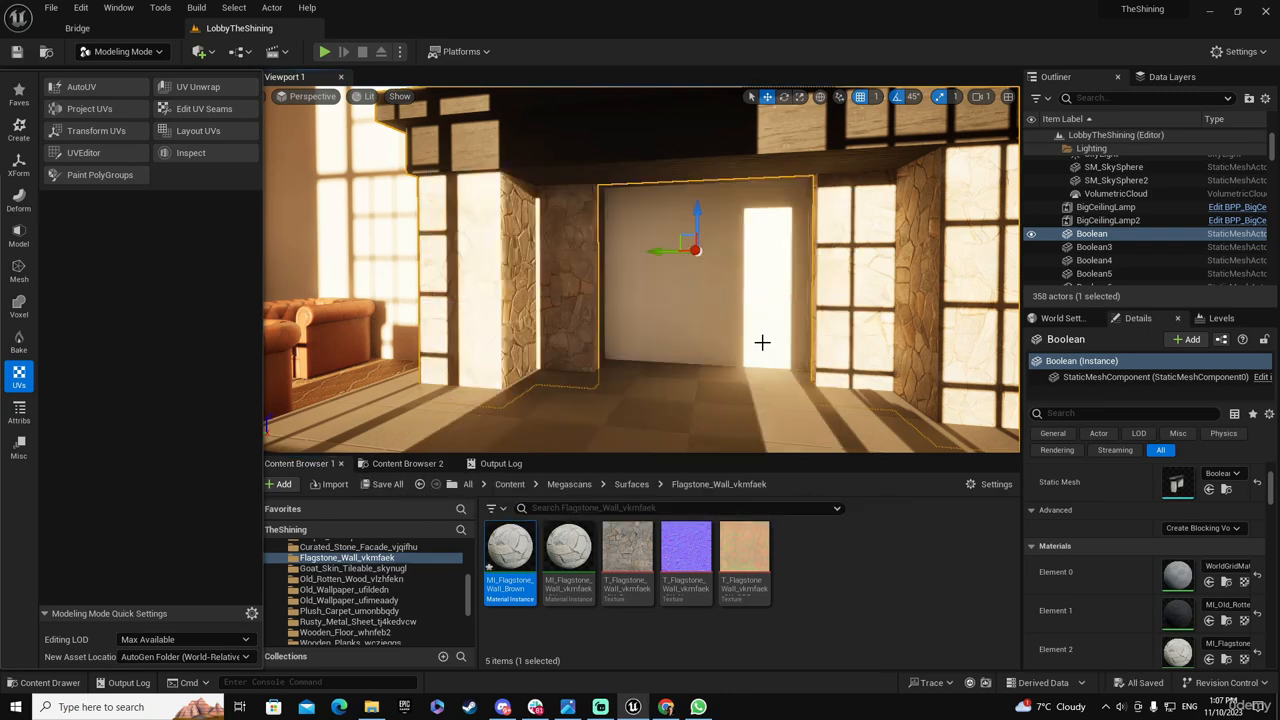
Start Edit Materials on the fireplace and select the mantel faces by PolyGroup
{"action": "right_click_drag", "start_coordinate": [763, 340], "coordinate": [715, 312]}
{"action": "right_click_drag", "start_coordinate": [638, 283], "coordinate": [638, 345]}
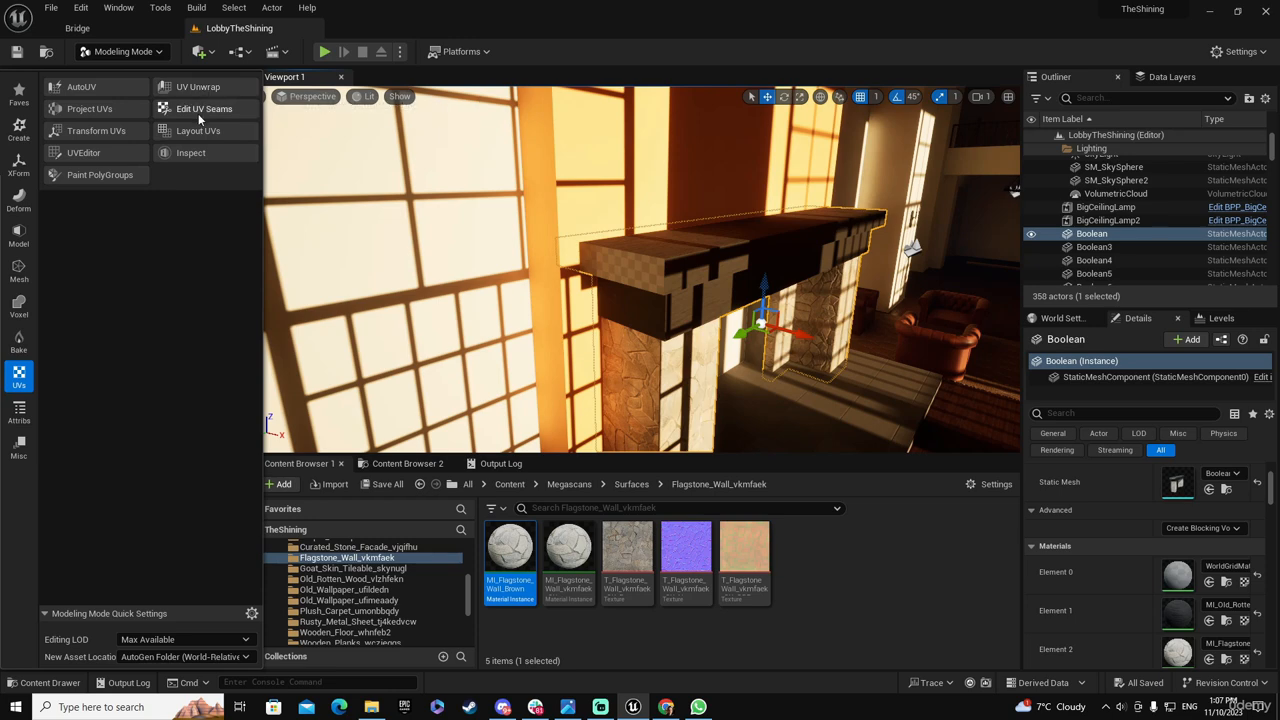
{"action": "left_click", "coordinate": [23, 400]}
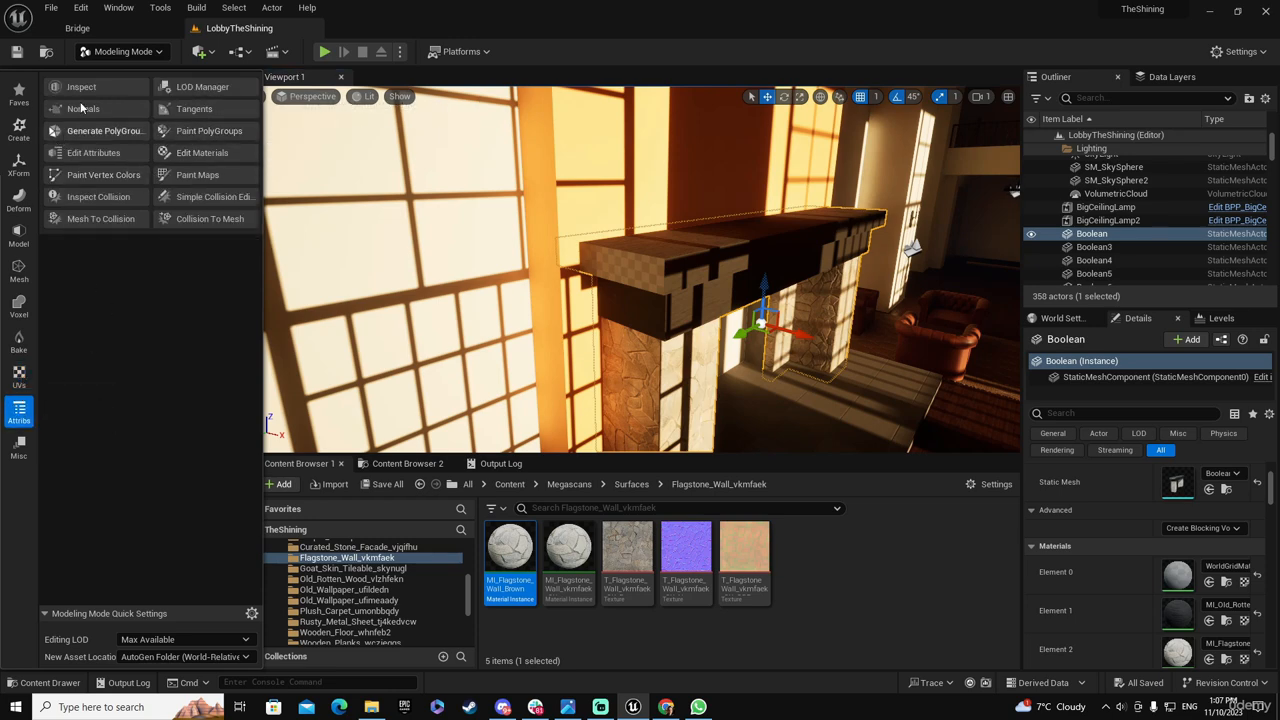
{"action": "left_click", "coordinate": [202, 152]}
{"action": "left_click", "coordinate": [631, 272]}
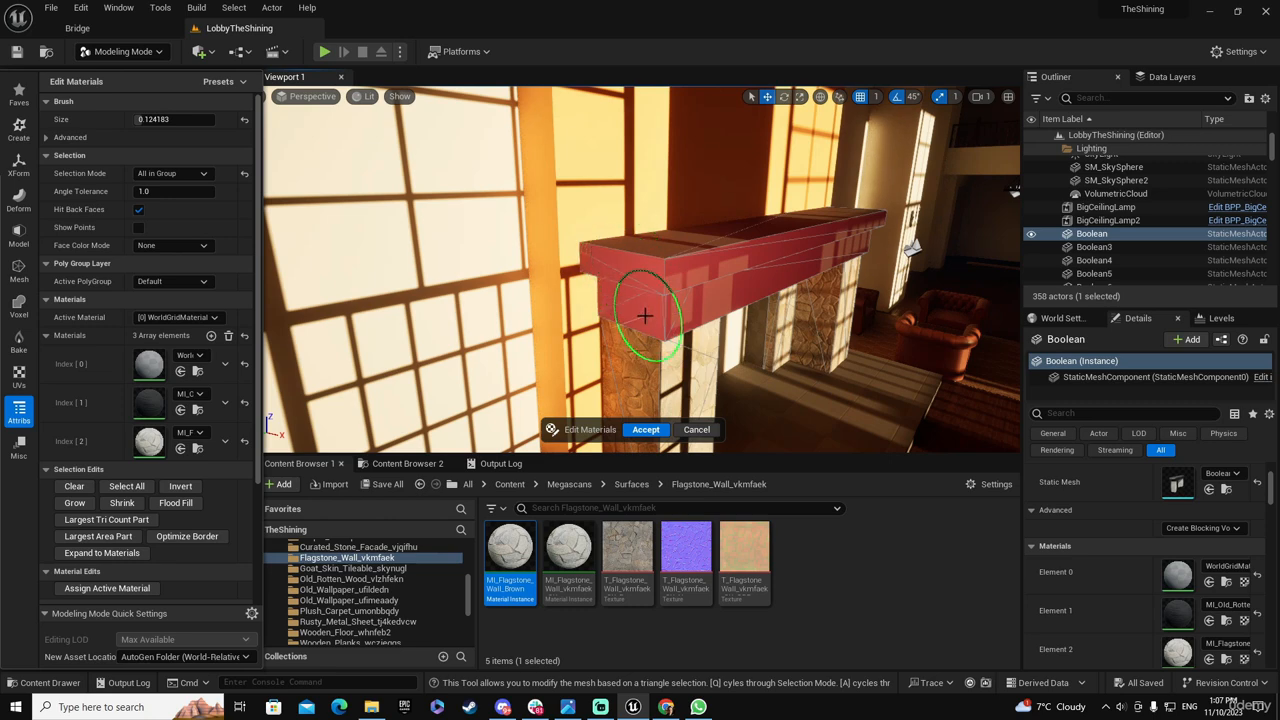
Restart Edit Materials on the fireplace, reselect the mantel faces and open the Old_Rotten_Wood_vlzhfekn surface folder
{"action": "left_click", "coordinate": [645, 429]}
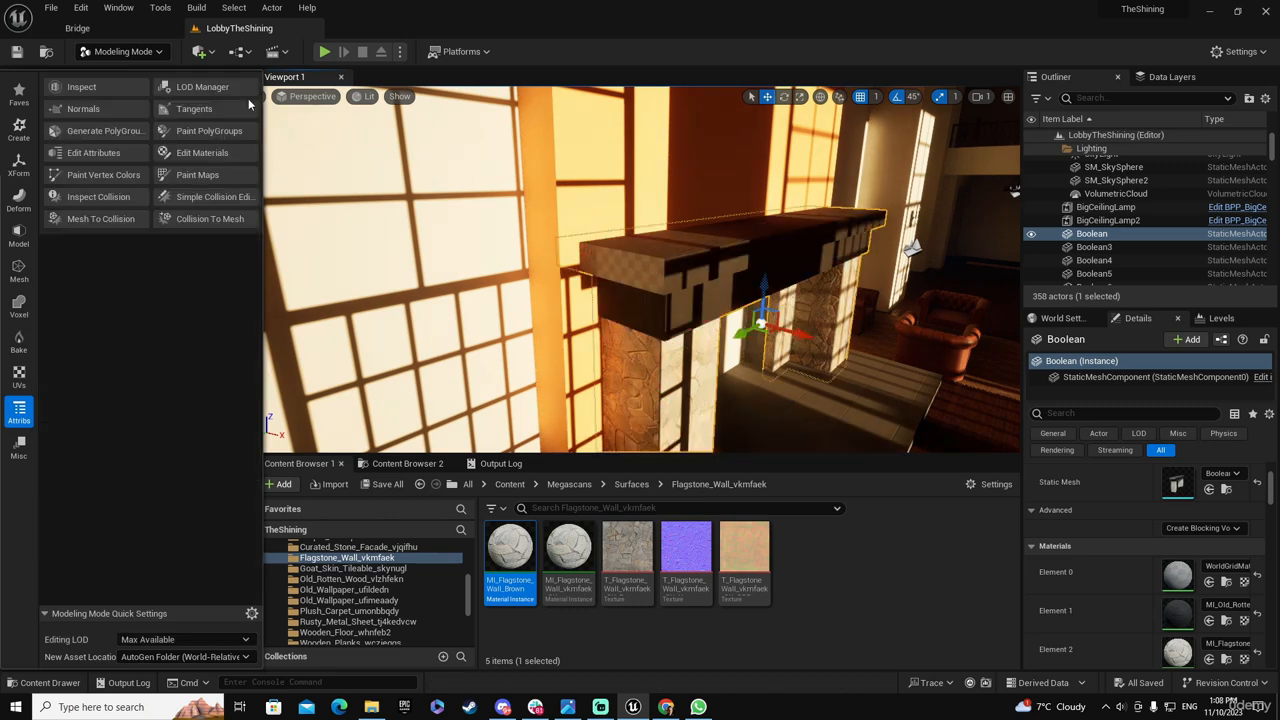
{"action": "left_click", "coordinate": [210, 152]}
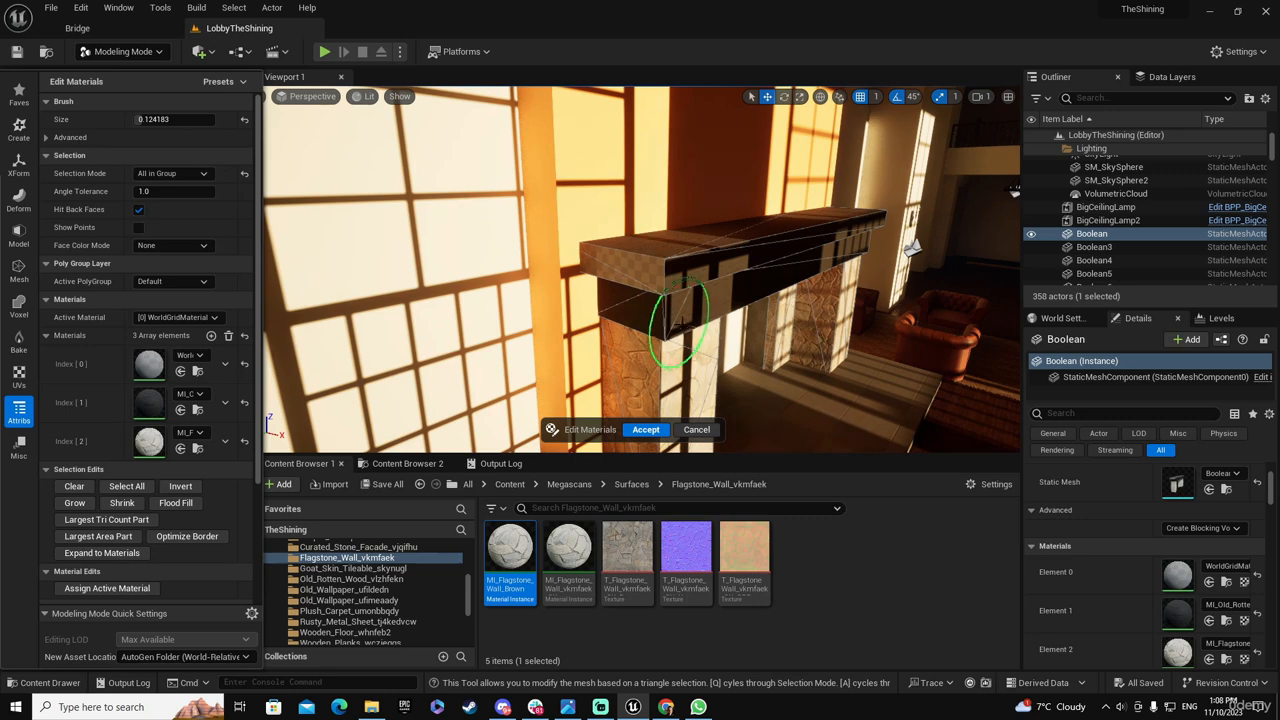
{"action": "left_click", "coordinate": [637, 264]}
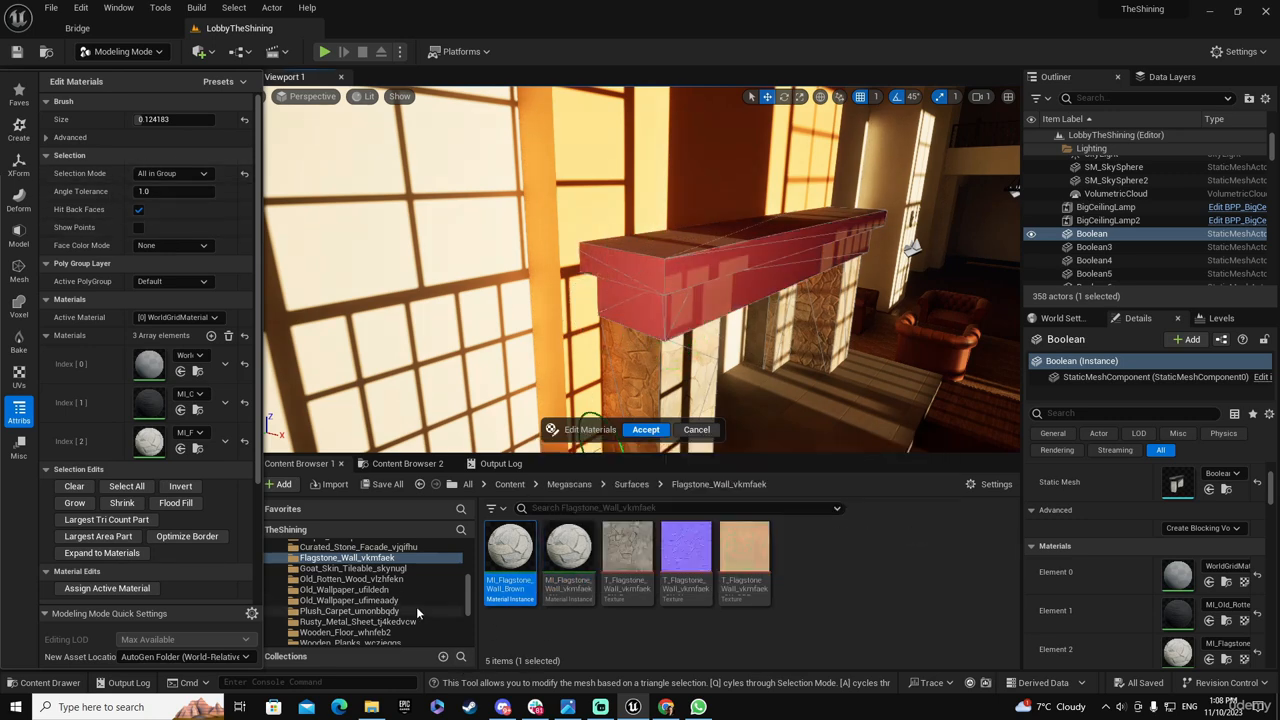
{"action": "left_click_drag", "start_coordinate": [468, 586], "coordinate": [469, 577]}
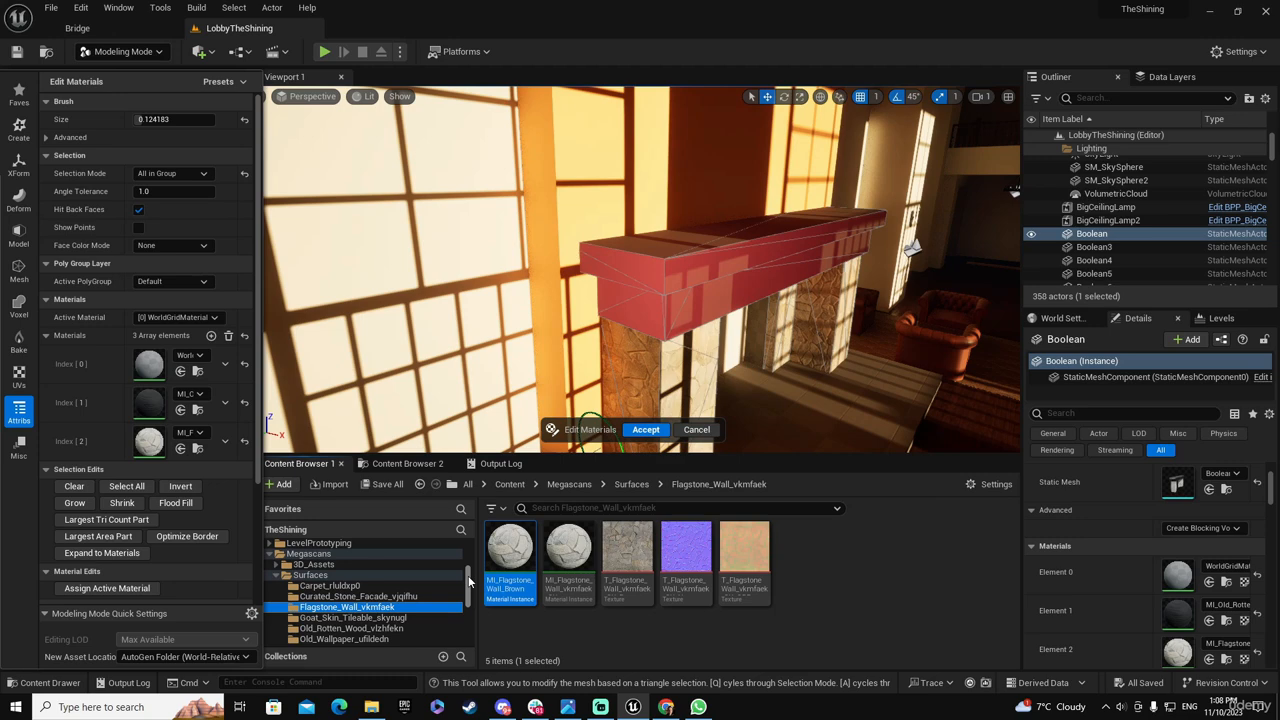
{"action": "left_click", "coordinate": [375, 598]}
{"action": "left_click", "coordinate": [408, 608]}
{"action": "left_click", "coordinate": [406, 615]}
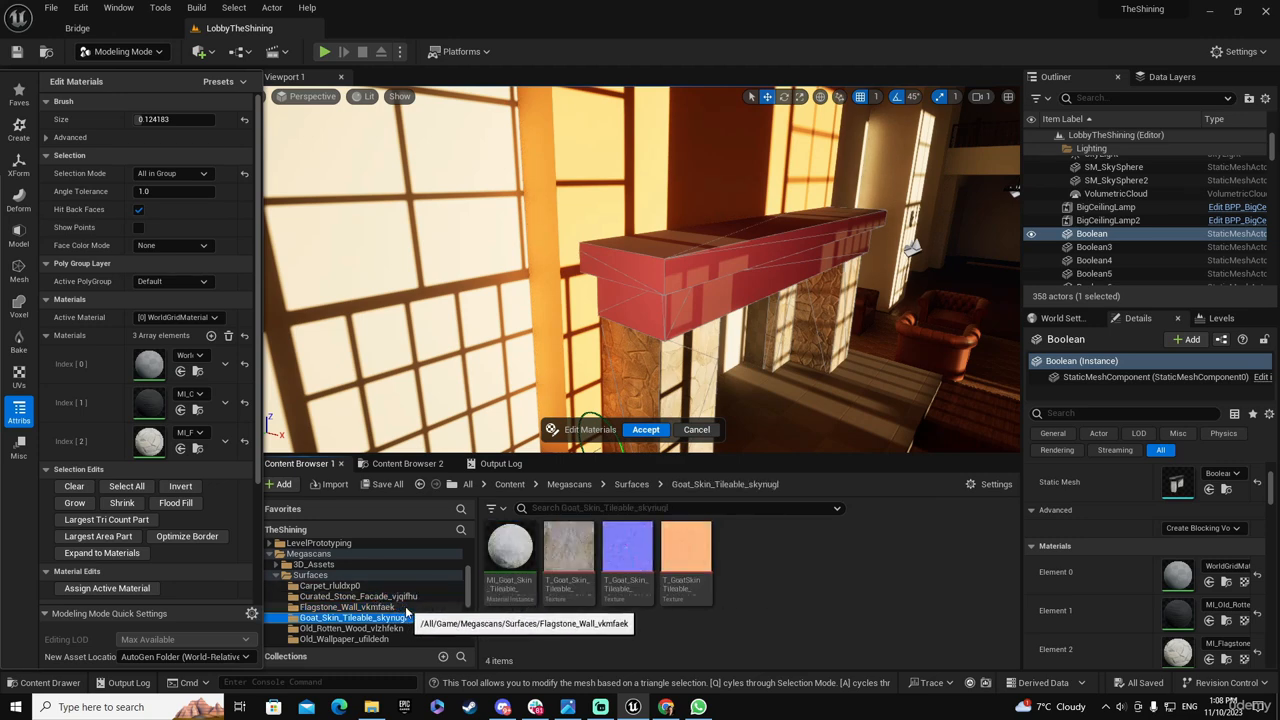
{"action": "left_click", "coordinate": [350, 628]}
{"action": "left_click_drag", "start_coordinate": [509, 548], "coordinate": [806, 632]}
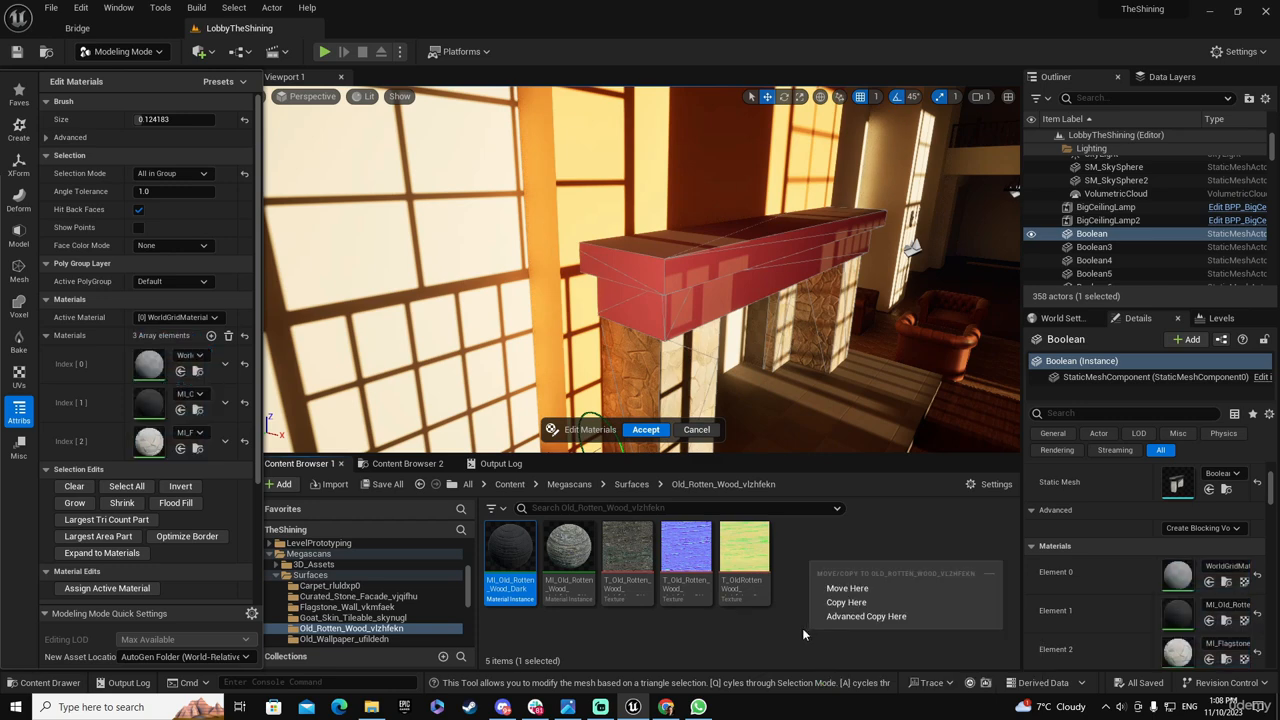
Make MI_Old_Rotten_Wood_Dark the active material, assign it to the selected mantel faces and accept the material edit
{"action": "left_click", "coordinate": [175, 317]}
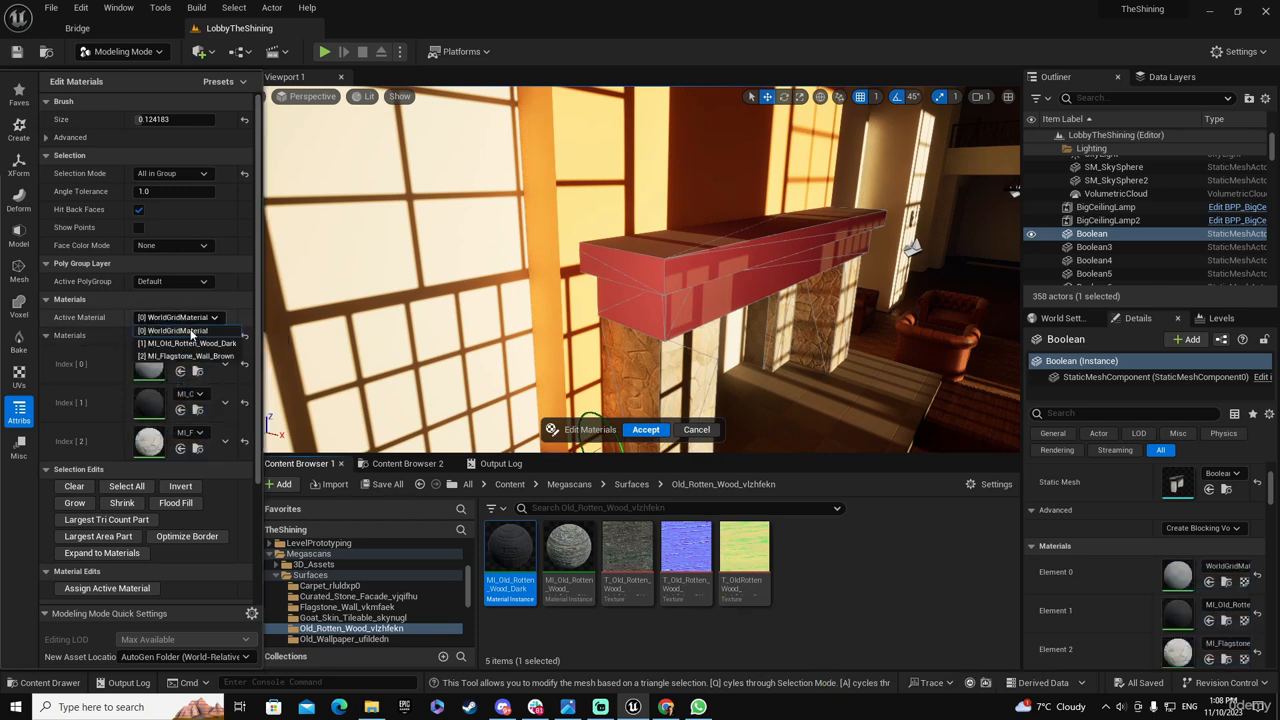
{"action": "left_click", "coordinate": [188, 343]}
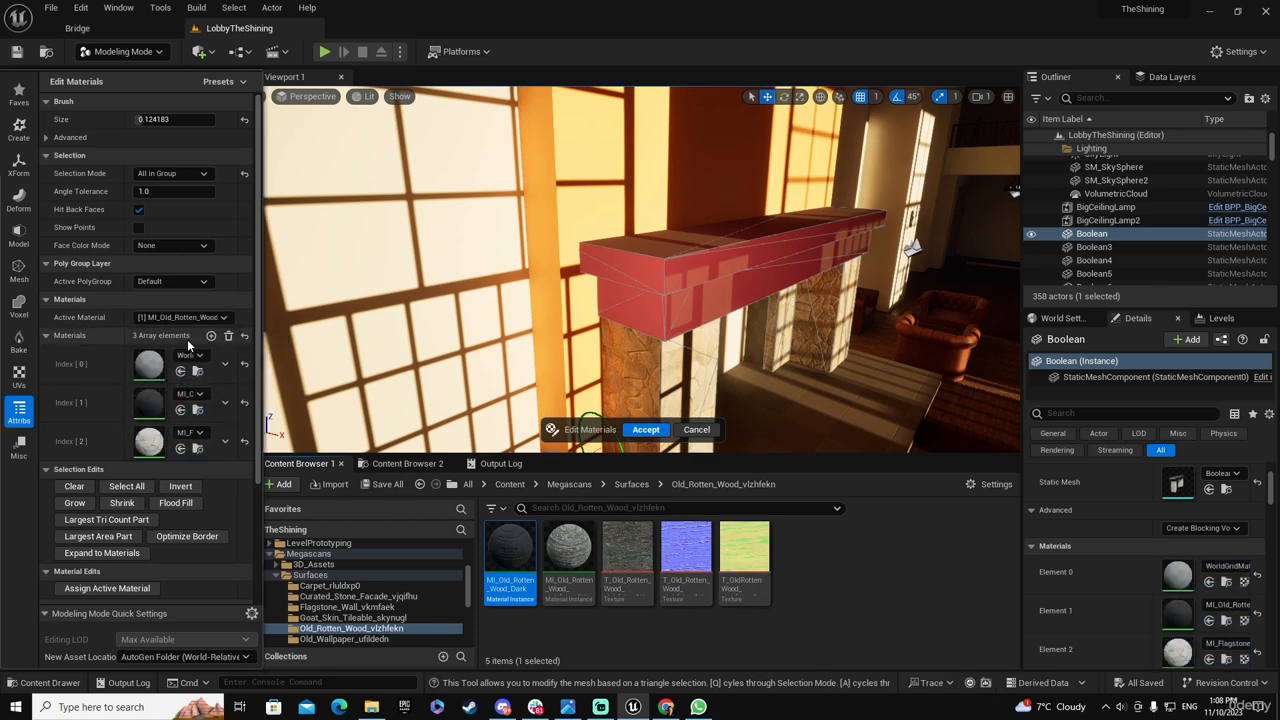
{"action": "left_click", "coordinate": [107, 588]}
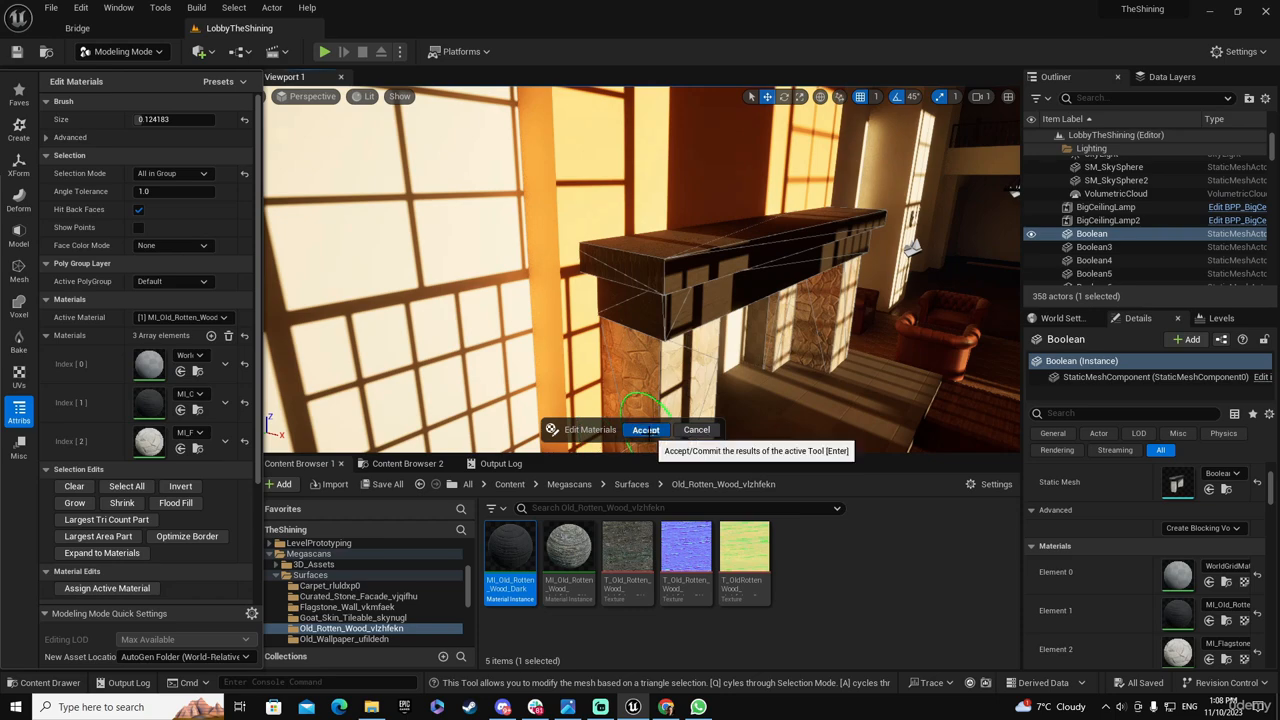
{"action": "left_click", "coordinate": [645, 429]}
Inspect the fireplace and hearth from around the lobby and compare them with the reference photos IMG_3637 and IMG_3636
{"action": "right_click_drag", "start_coordinate": [718, 306], "coordinate": [722, 268]}
{"action": "key", "text": "s"}
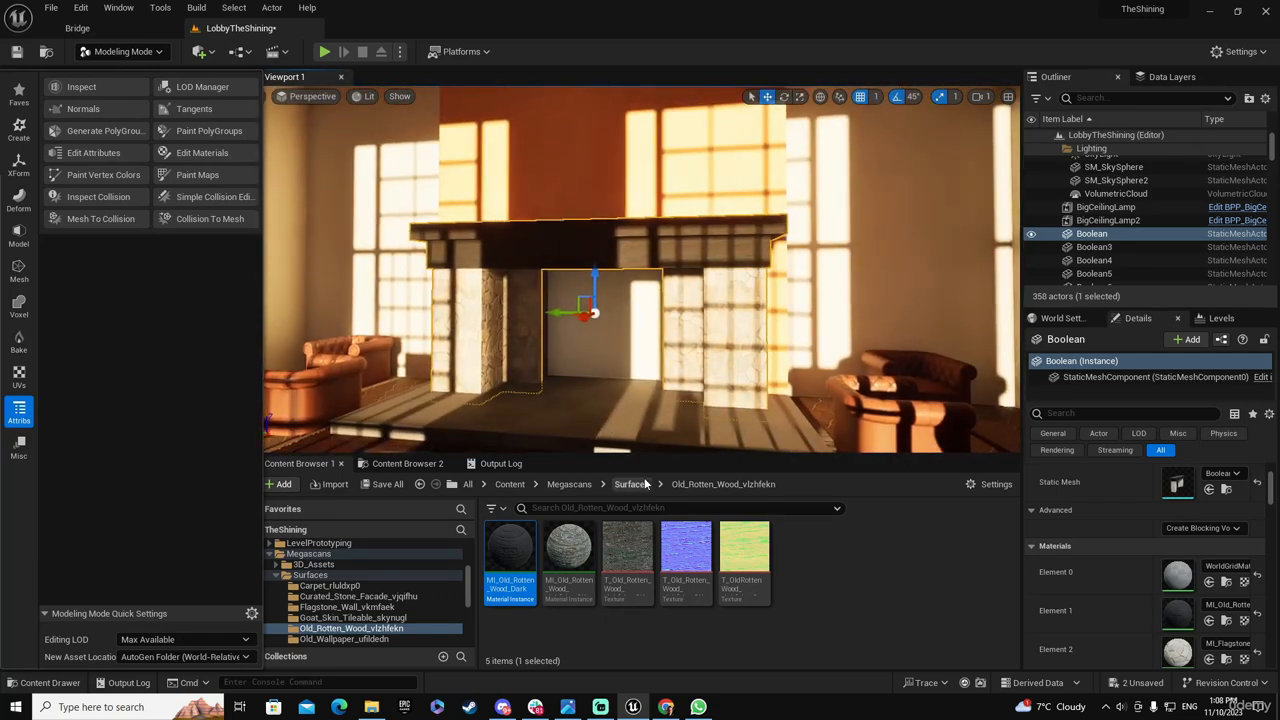
{"action": "right_click_drag", "start_coordinate": [651, 363], "coordinate": [707, 347]}
{"action": "key", "text": "w"}
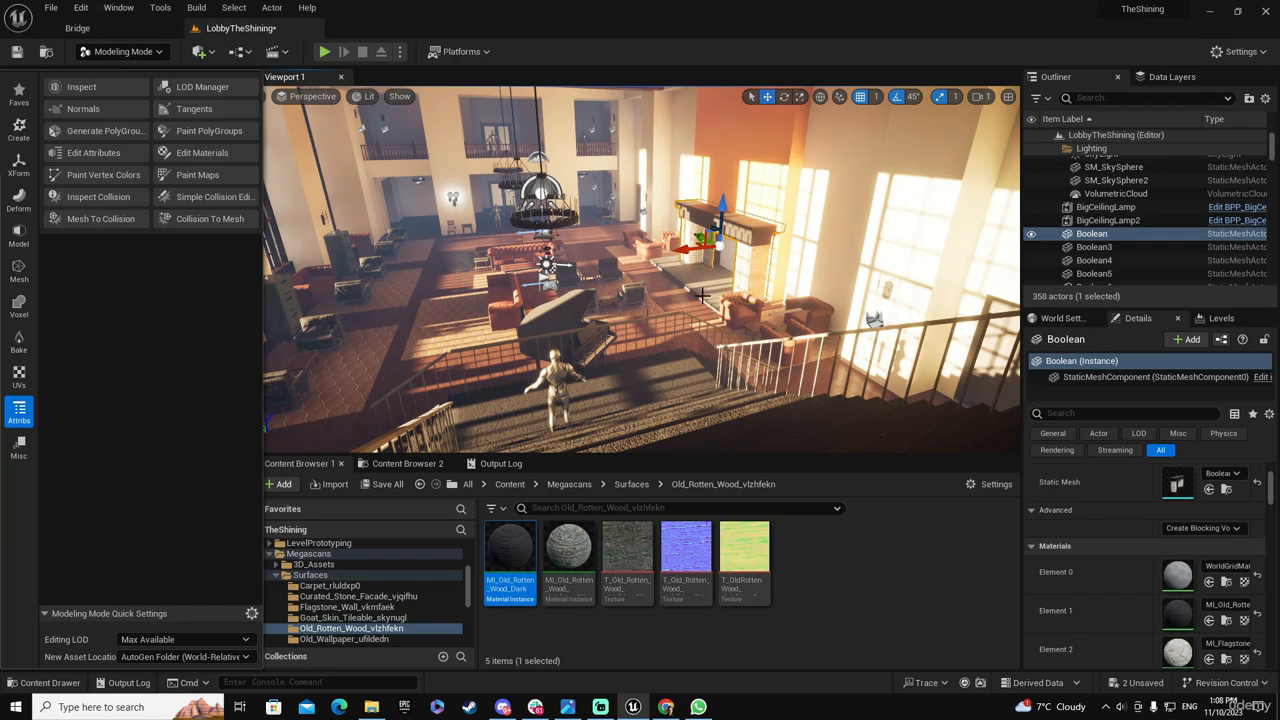
{"action": "mouse_move", "coordinate": [702, 296]}
{"action": "right_mouse_down"}
{"action": "mouse_move", "coordinate": [684, 290]}
{"action": "mouse_move", "coordinate": [760, 297]}
{"action": "mouse_move", "coordinate": [698, 297]}
{"action": "right_mouse_up"}
{"action": "key", "text": "w"}
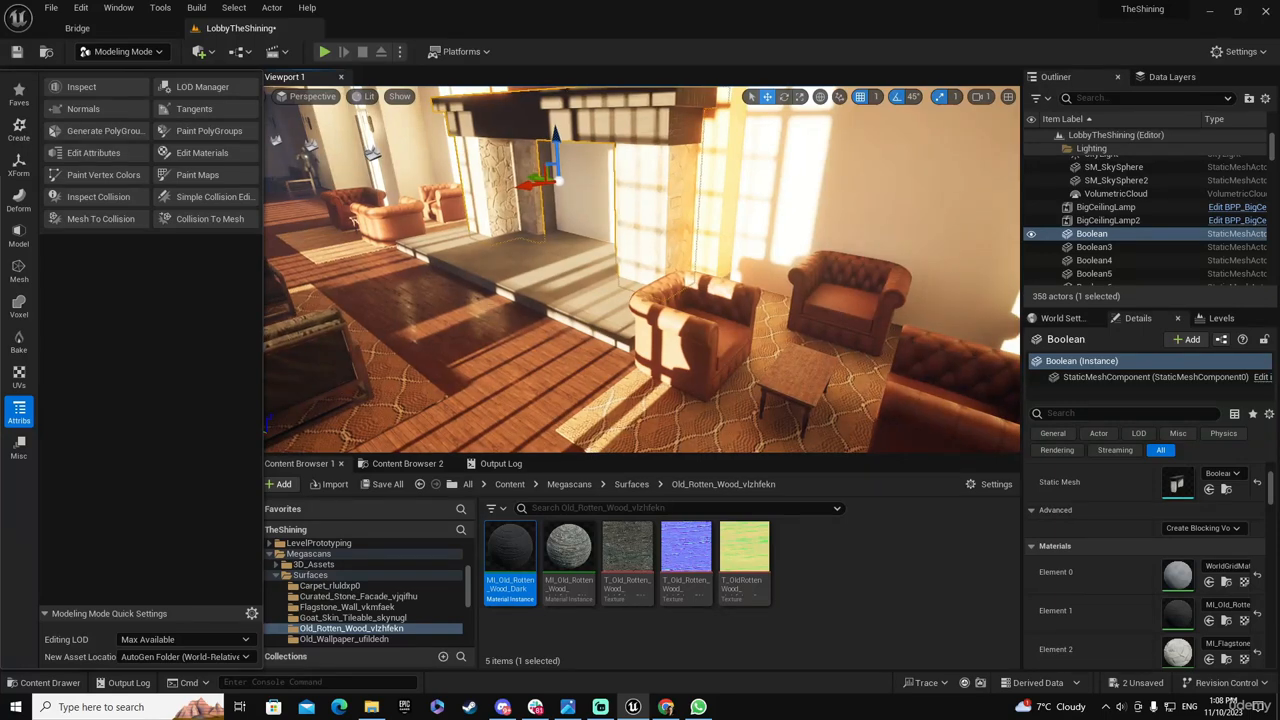
{"action": "left_click_drag", "start_coordinate": [0, 172], "coordinate": [764, 82]}
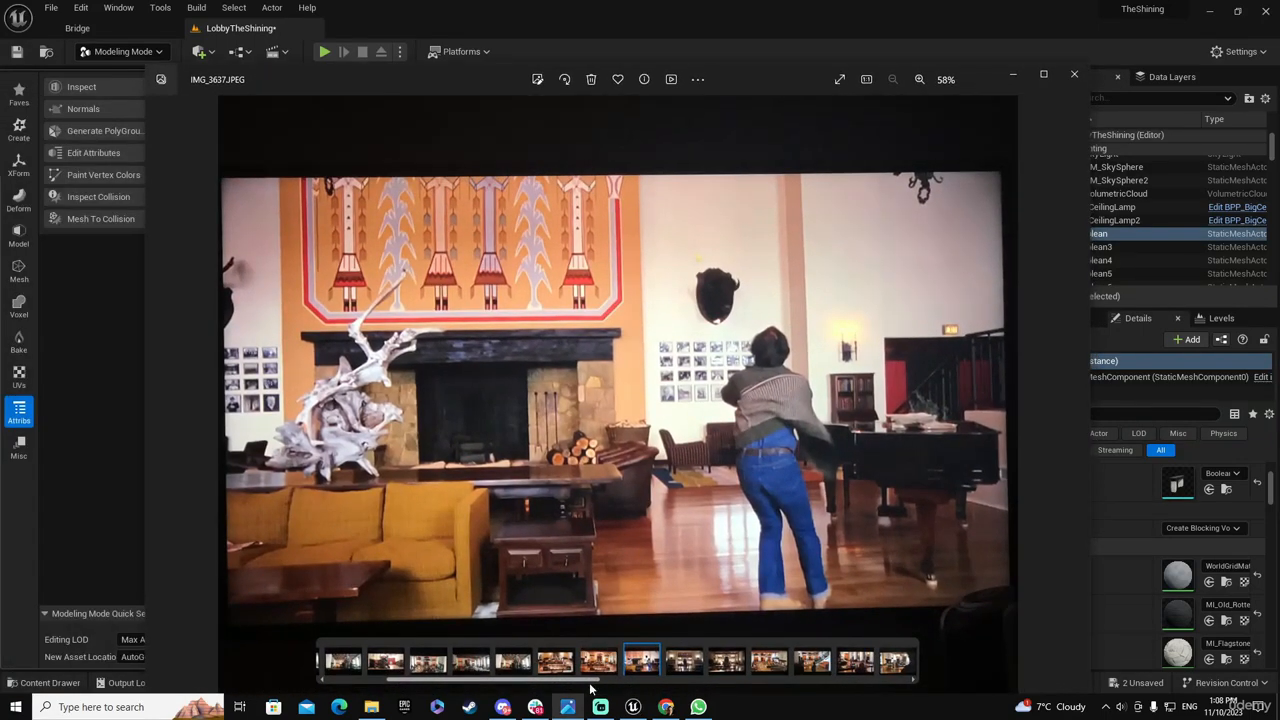
{"action": "left_click", "coordinate": [598, 661]}
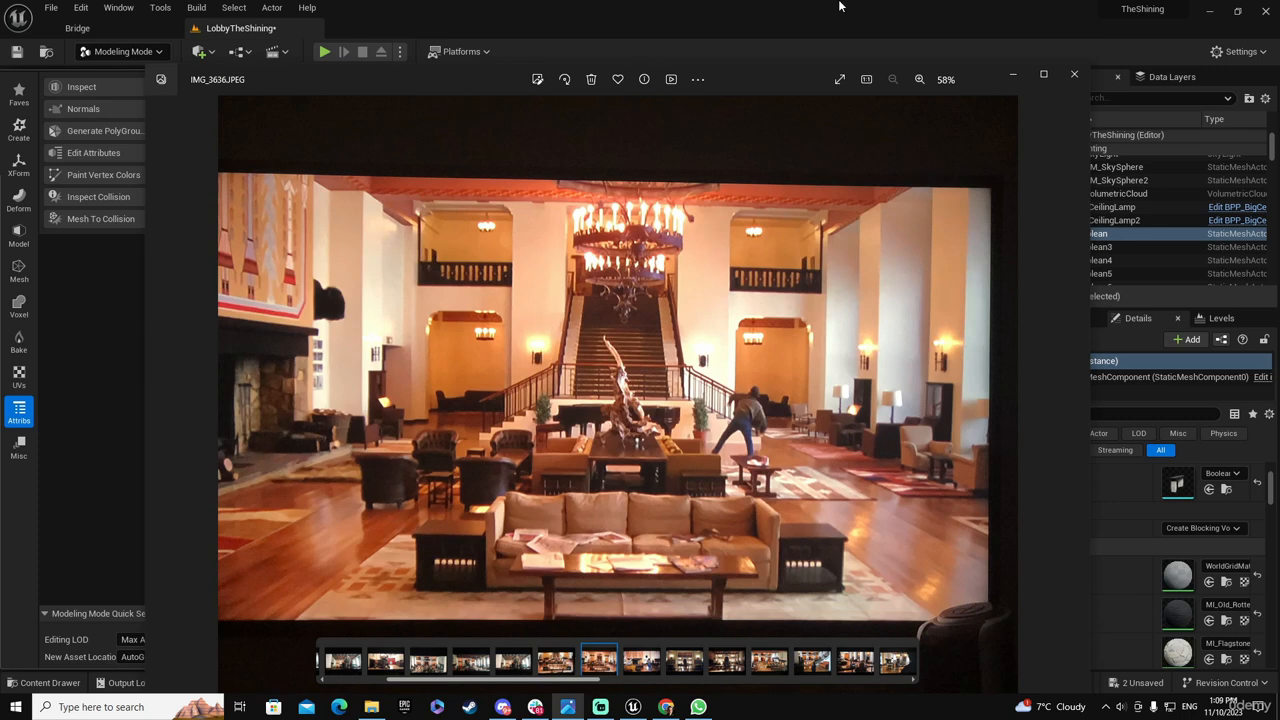
{"action": "left_click_drag", "start_coordinate": [766, 78], "coordinate": [0, 130]}
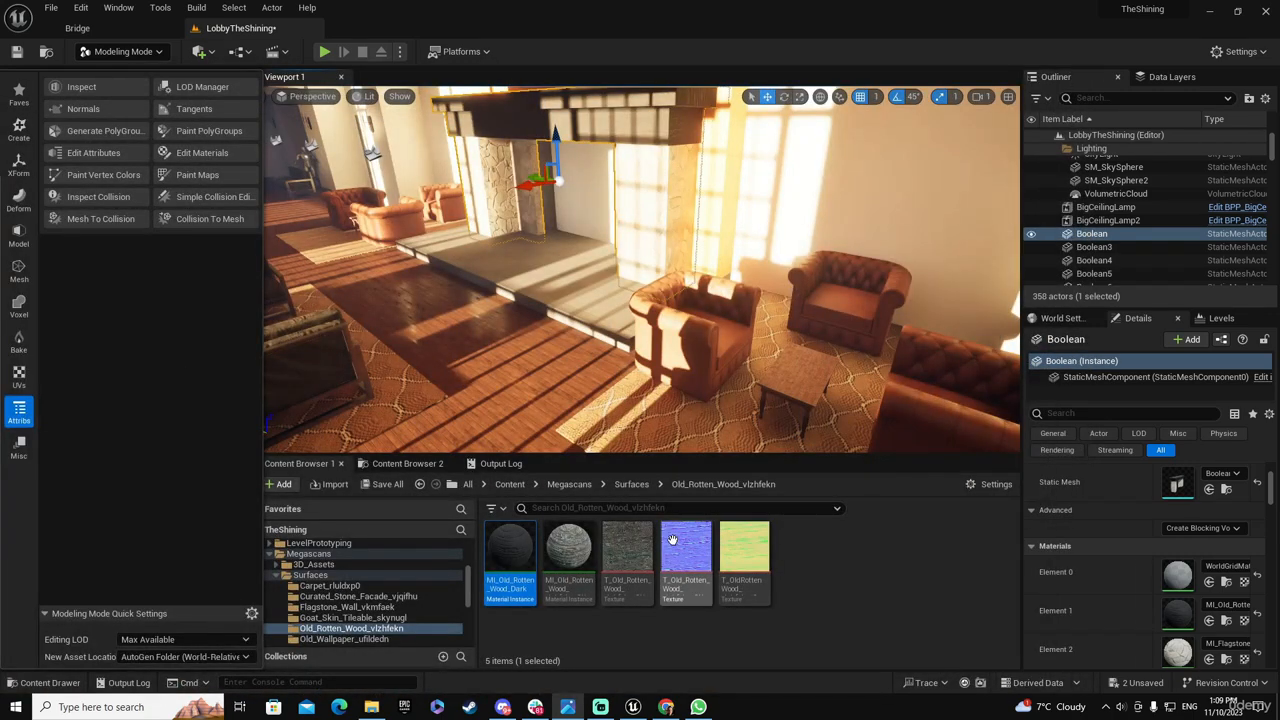
Browse the stone surfaces in Bridge and download Flagstone Floor from the stone floor category at medium quality
{"action": "left_click", "coordinate": [112, 28]}
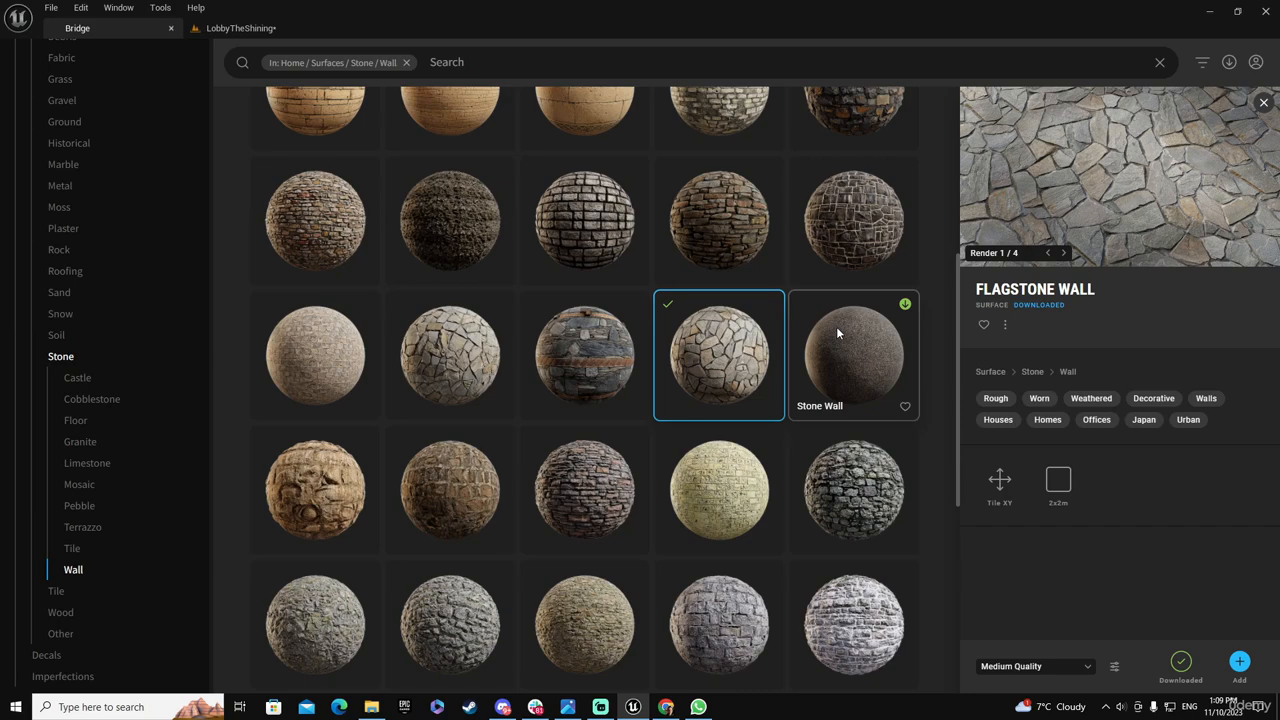
{"action": "scroll", "coordinate": [836, 326], "scroll_direction": "up", "scroll_amount": 2}
{"action": "left_click", "coordinate": [860, 225]}
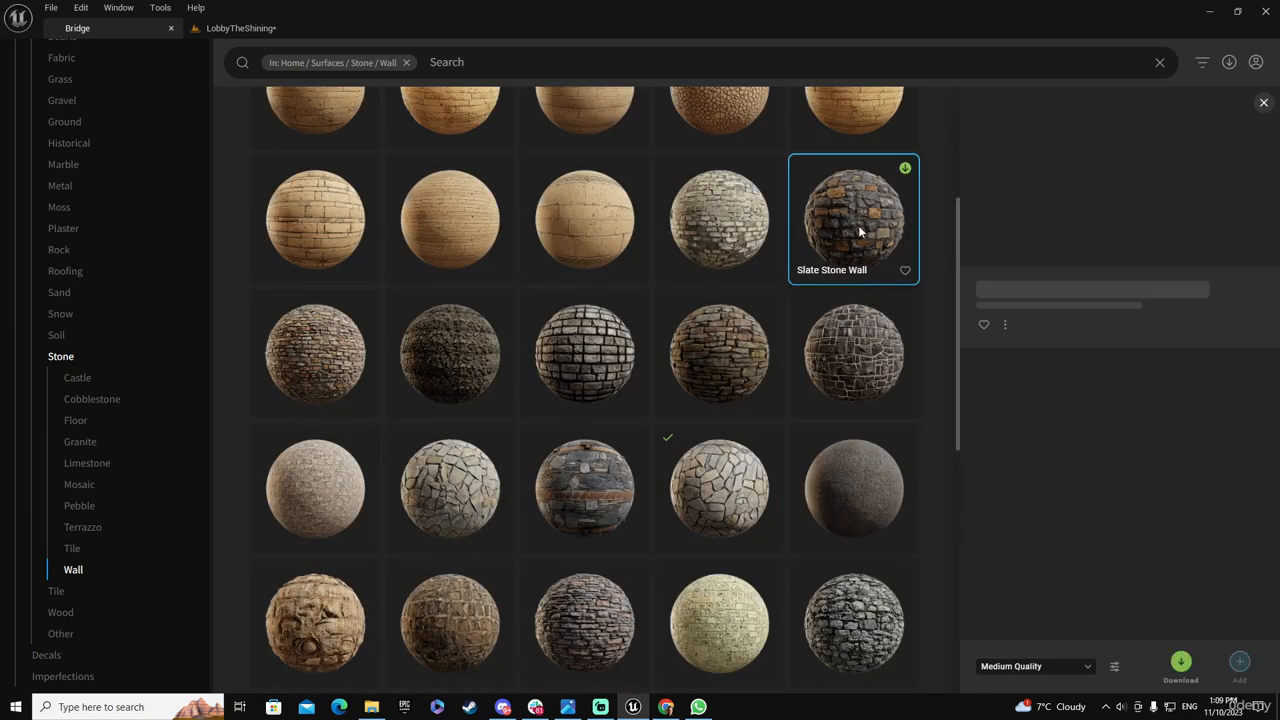
{"action": "left_click", "coordinate": [847, 360]}
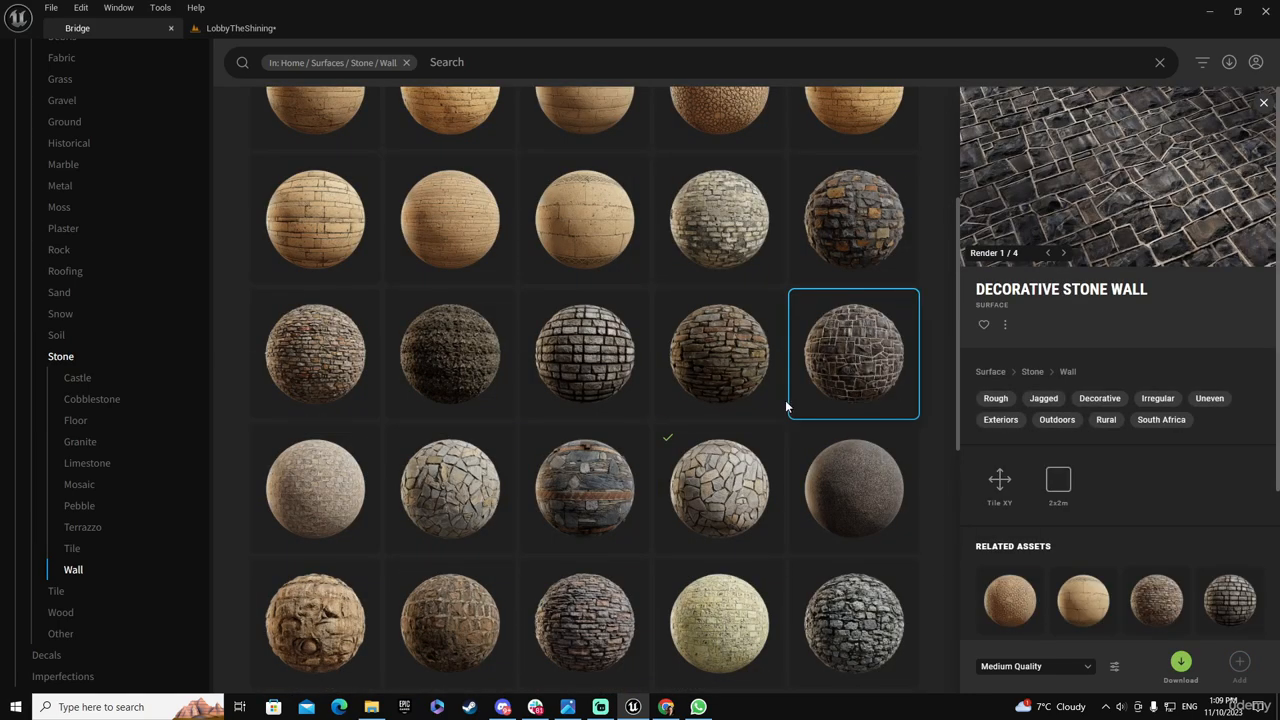
{"action": "scroll", "coordinate": [785, 406], "scroll_direction": "down", "scroll_amount": 10}
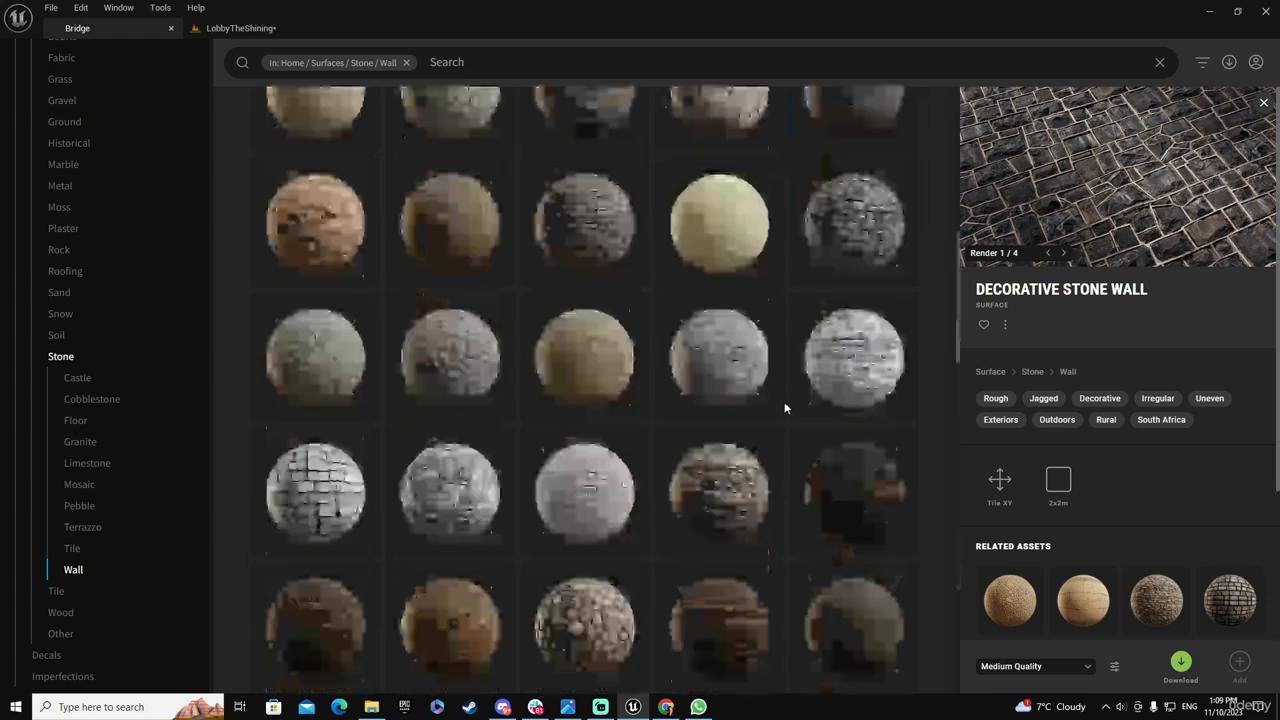
{"action": "left_click", "coordinate": [75, 420]}
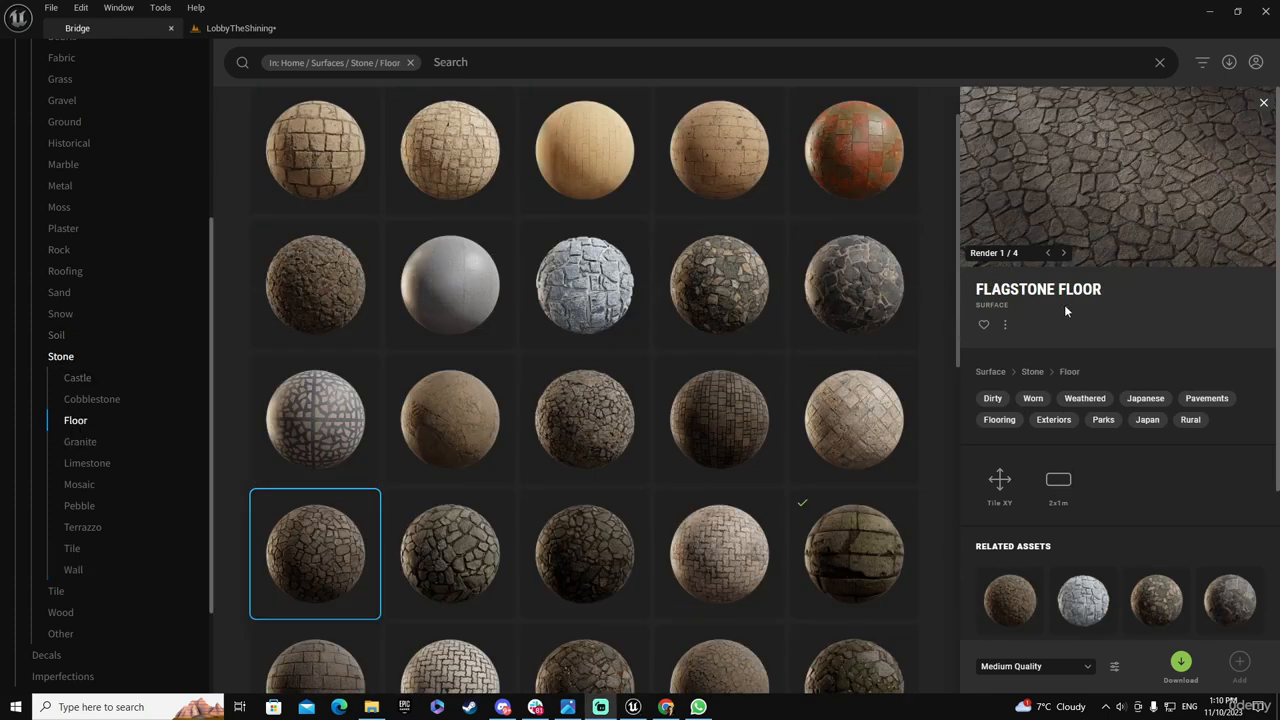
{"action": "left_click", "coordinate": [1182, 664]}
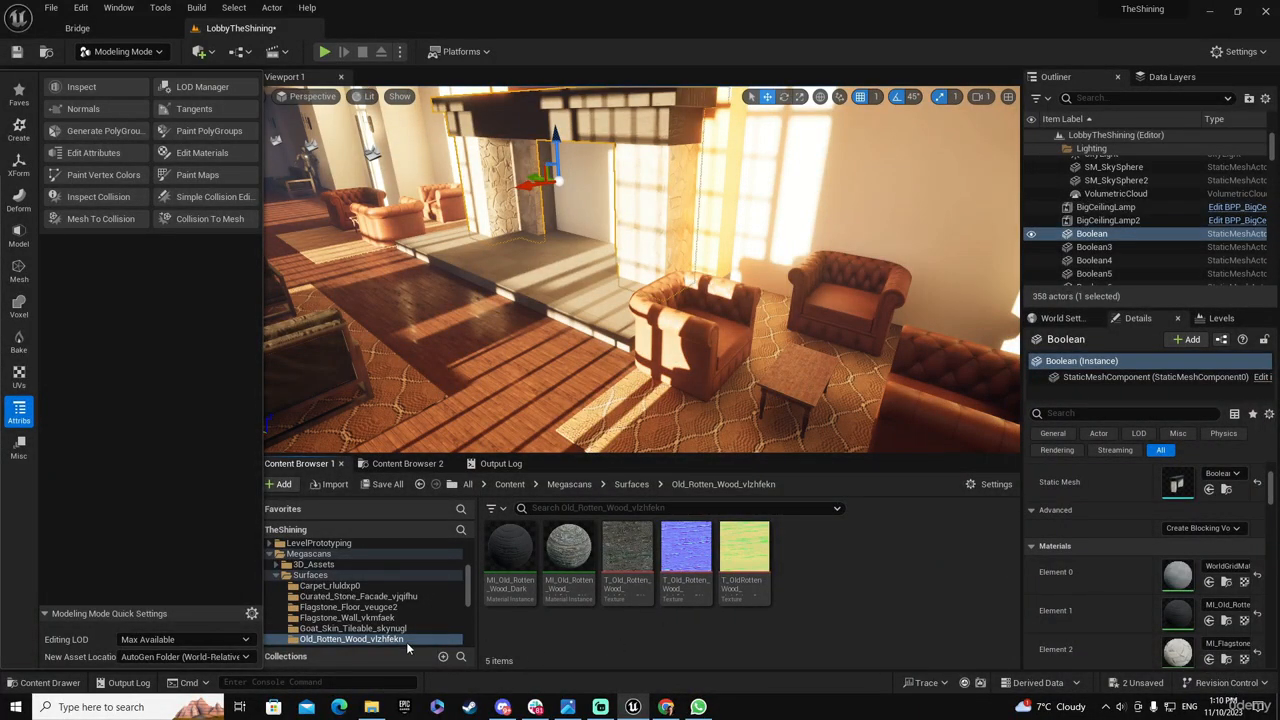
Open the Flagstone_Floor_veugce2 surface folder in the project and check the downloaded surface in Bridge
{"action": "left_click", "coordinate": [388, 597]}
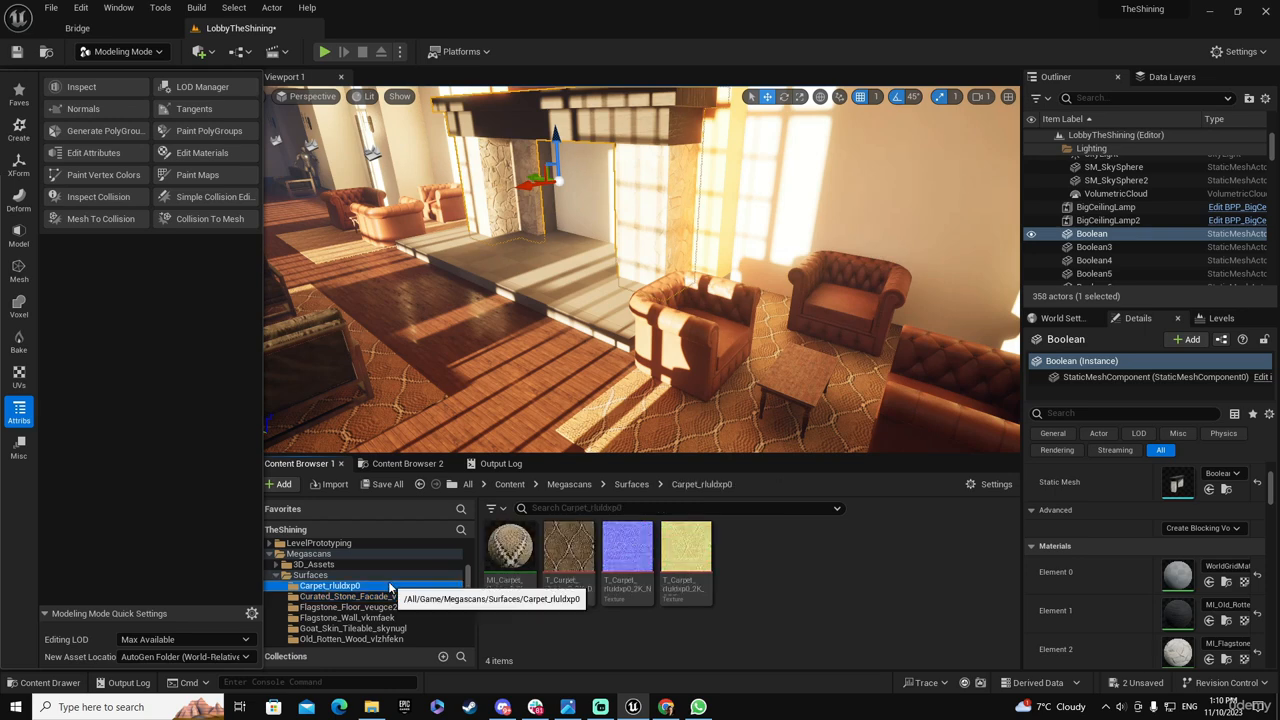
{"action": "left_click", "coordinate": [405, 617]}
{"action": "left_click", "coordinate": [405, 607]}
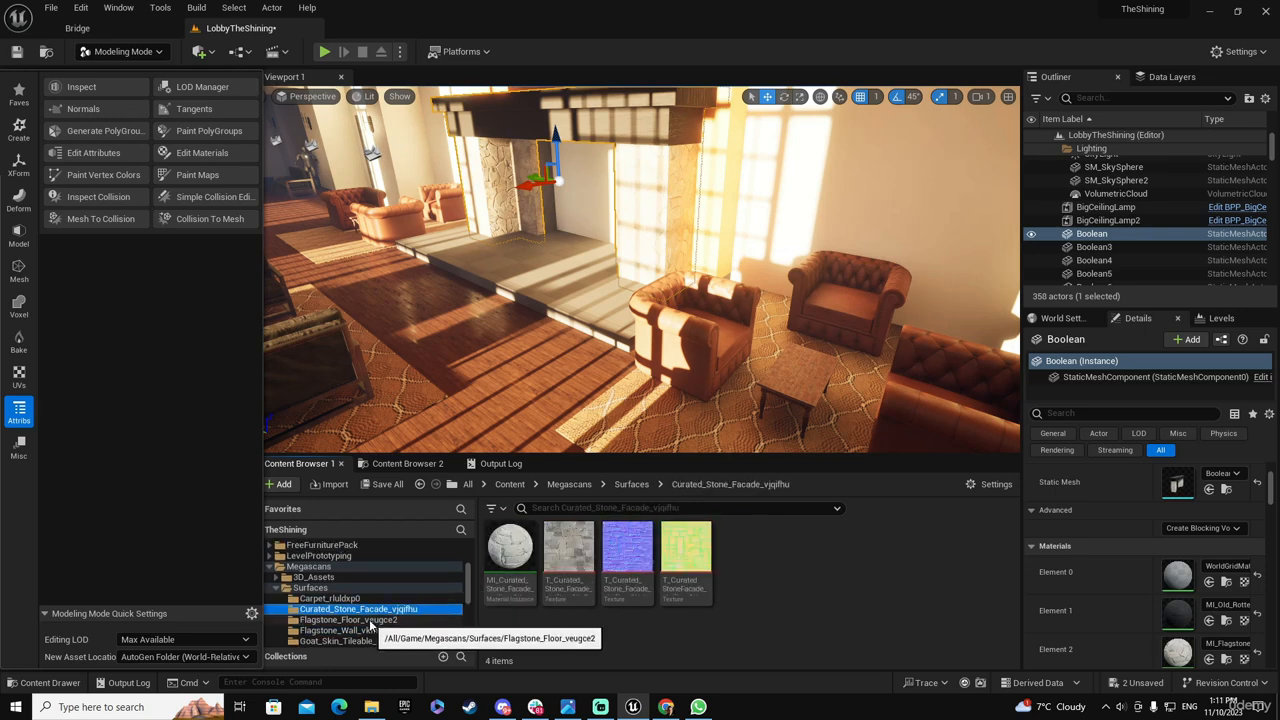
{"action": "scroll", "coordinate": [468, 578], "scroll_direction": "up", "scroll_amount": 1}
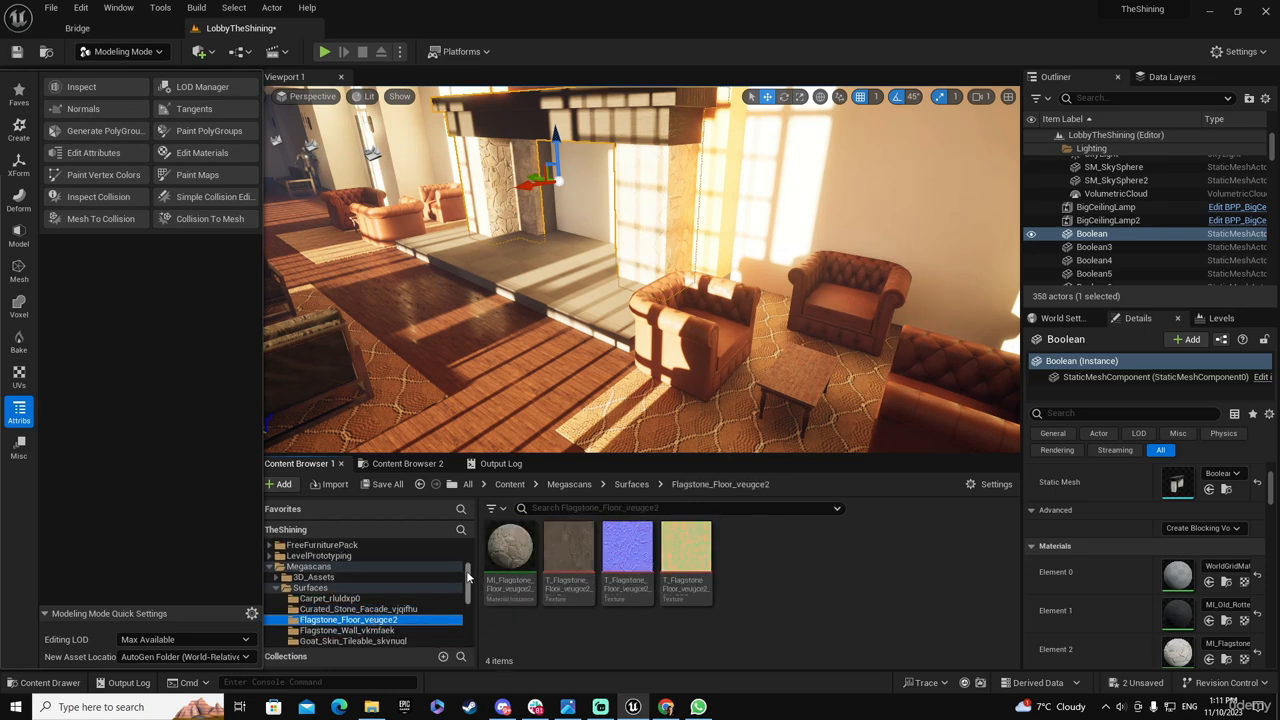
{"action": "left_click", "coordinate": [118, 29]}
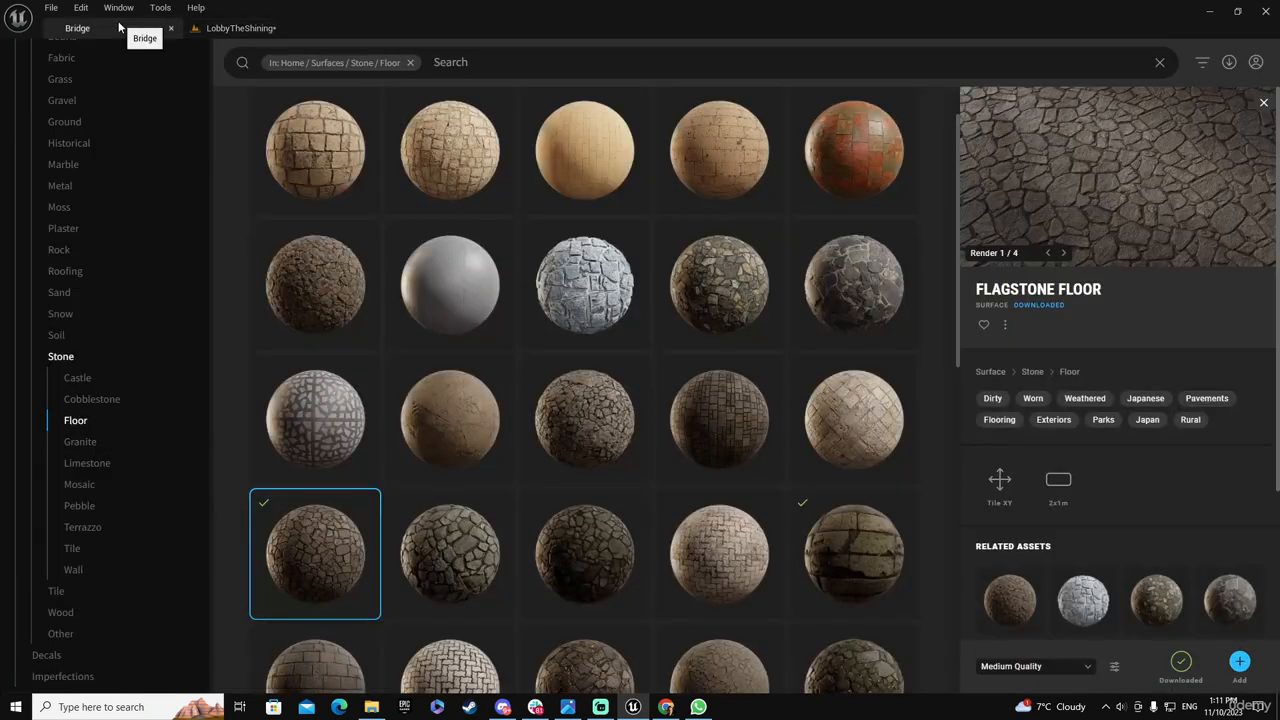
{"action": "left_click", "coordinate": [238, 27]}
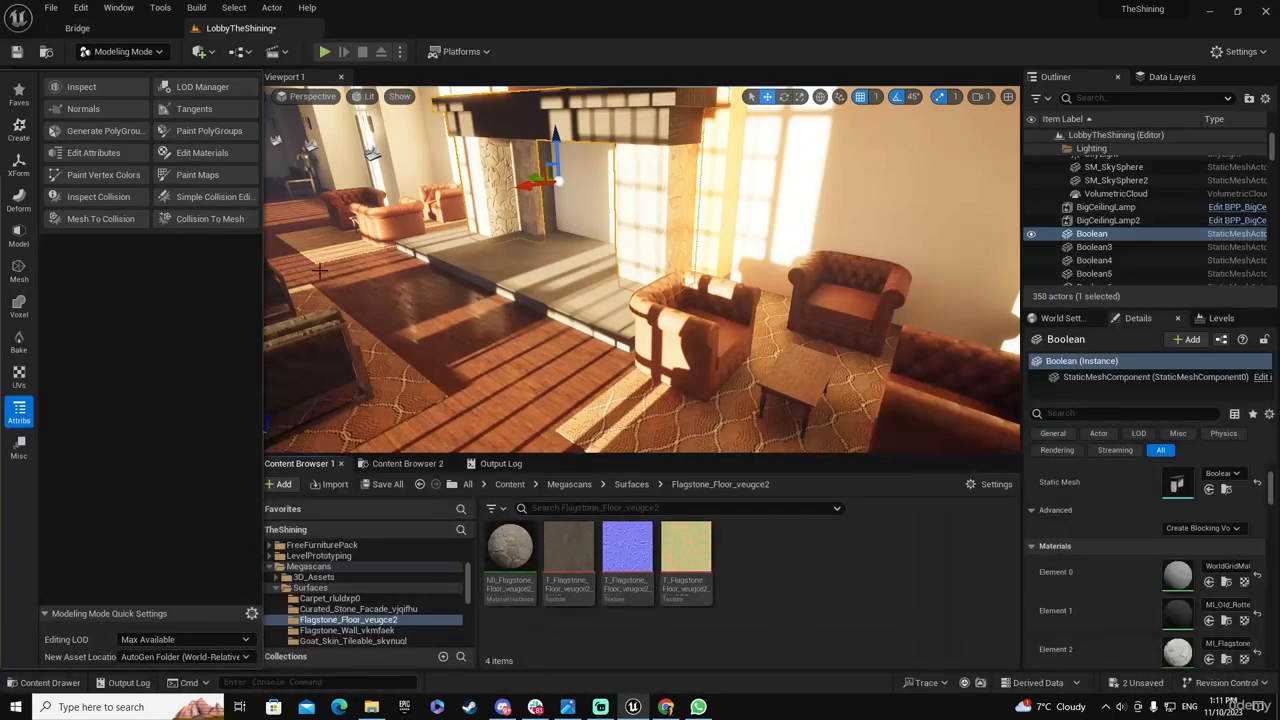
Duplicate the MI_Flagstone_Floor_veugce2_2K material instance and name the copy MI_Flagstone_Floor_Darker
{"action": "left_click", "coordinate": [515, 553]}
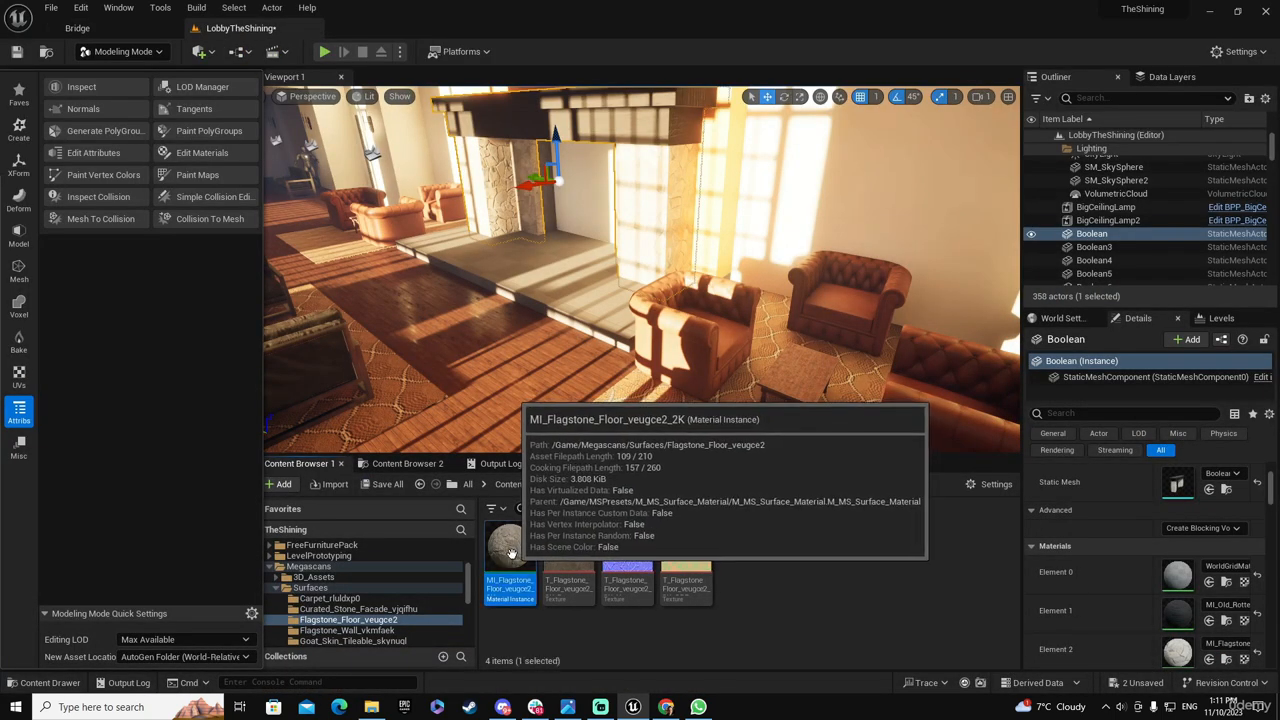
{"action": "right_click", "coordinate": [515, 550]}
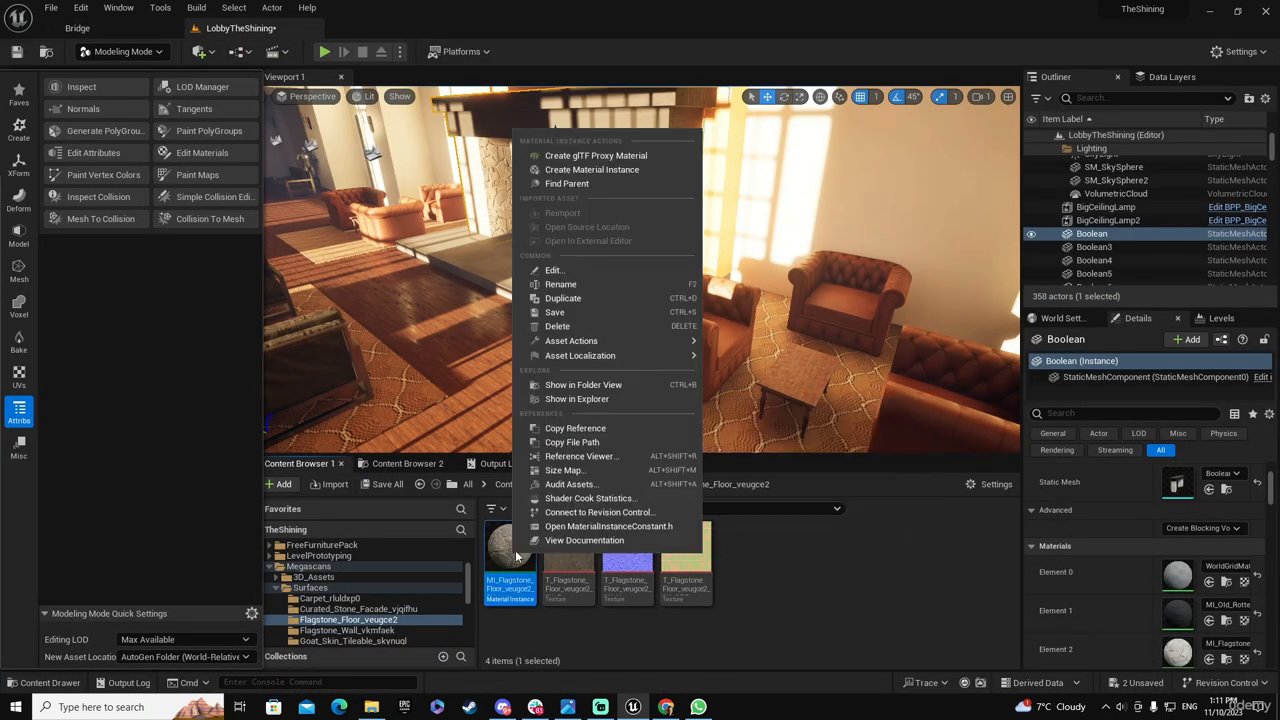
{"action": "left_click", "coordinate": [590, 298]}
{"action": "key", "text": "BackSpace"}
{"action": "key", "text": "BackSpace"}
{"action": "key", "text": "BackSpace"}
{"action": "key", "text": "BackSpace"}
{"action": "key", "text": "BackSpace"}
{"action": "key", "text": "BackSpace"}
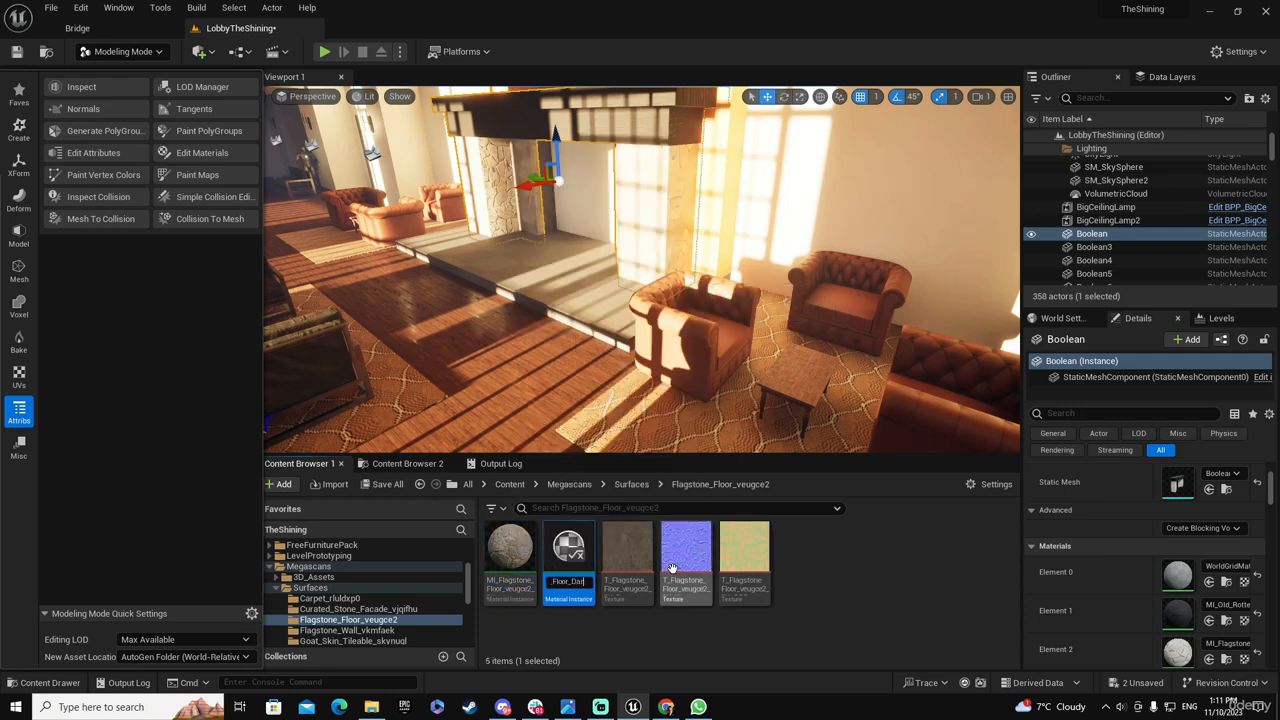
{"action": "type", "text": "Darker"}
{"action": "key", "text": "Return"}
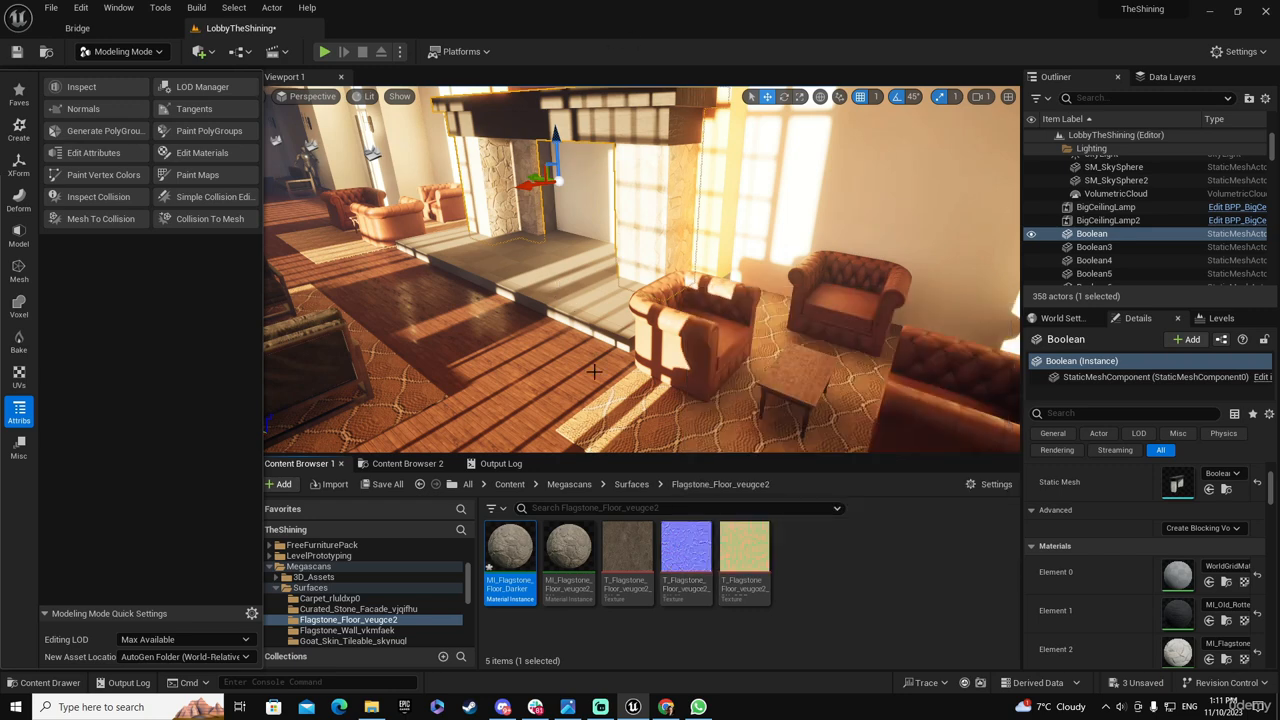
Apply the original MI_Flagstone_Floor_veugce2_2K material instance to the hearth slab in front of the fireplace
{"action": "left_click", "coordinate": [568, 552]}
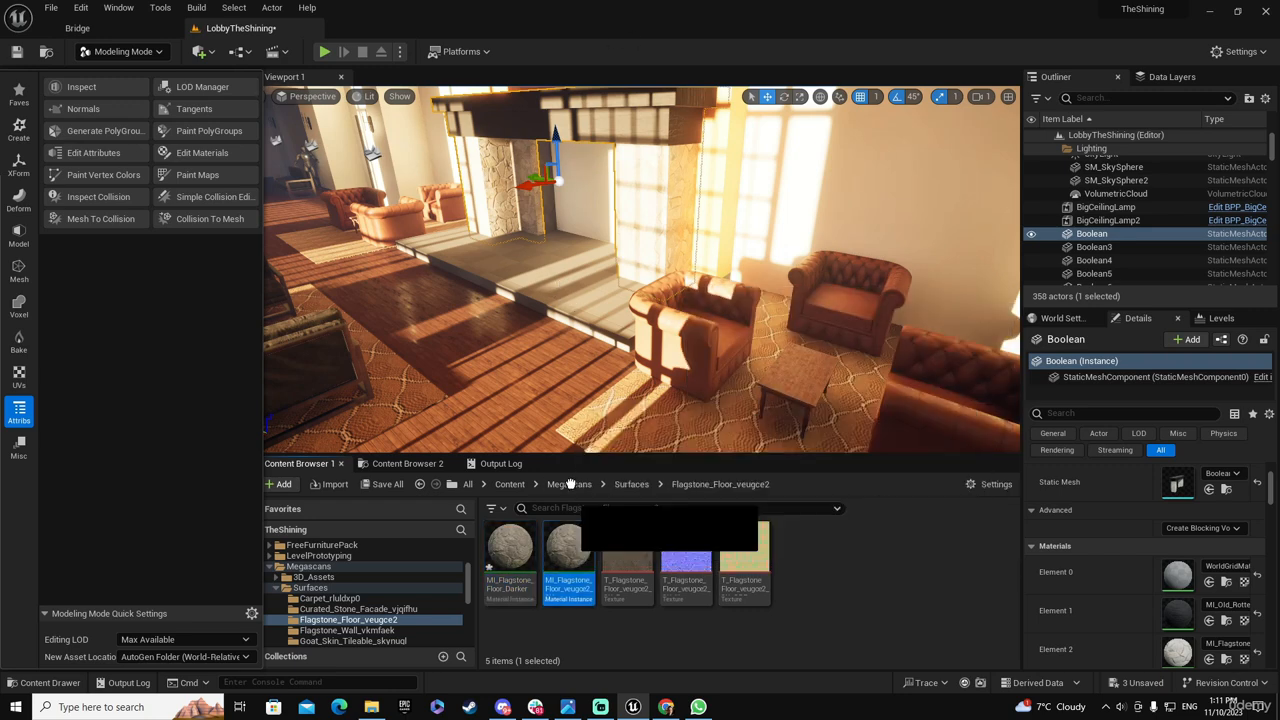
{"action": "left_click_drag", "start_coordinate": [569, 484], "coordinate": [553, 291]}
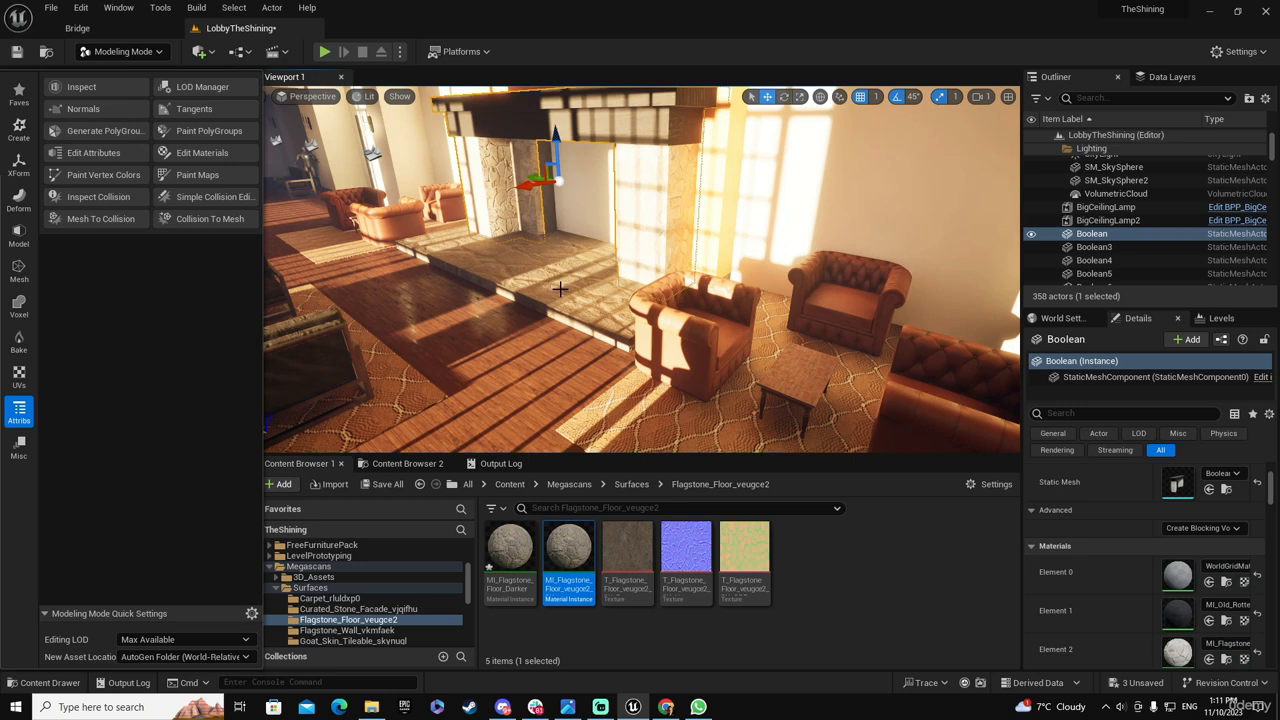
Run UV Unwrap on the hearth slab with existing UV islands and Spectral Conformal unwrapping, and accept the result
{"action": "left_click", "coordinate": [560, 289]}
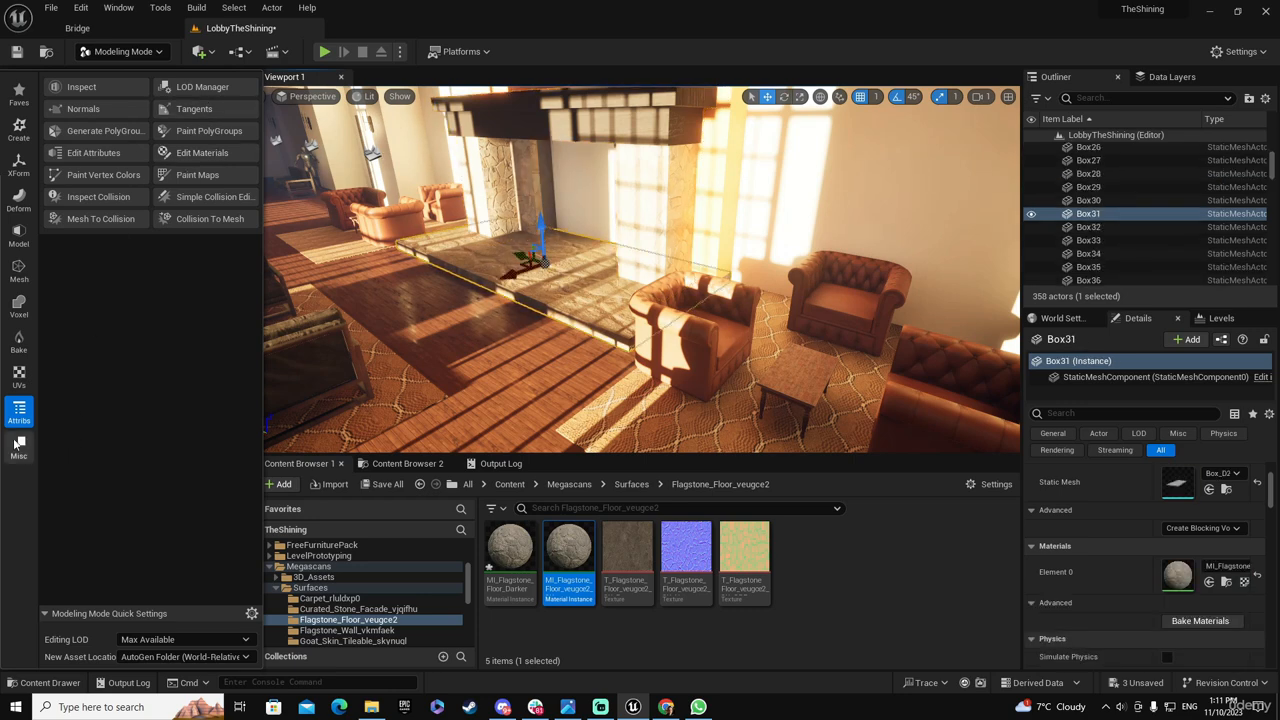
{"action": "left_click", "coordinate": [19, 376]}
{"action": "left_click", "coordinate": [198, 87]}
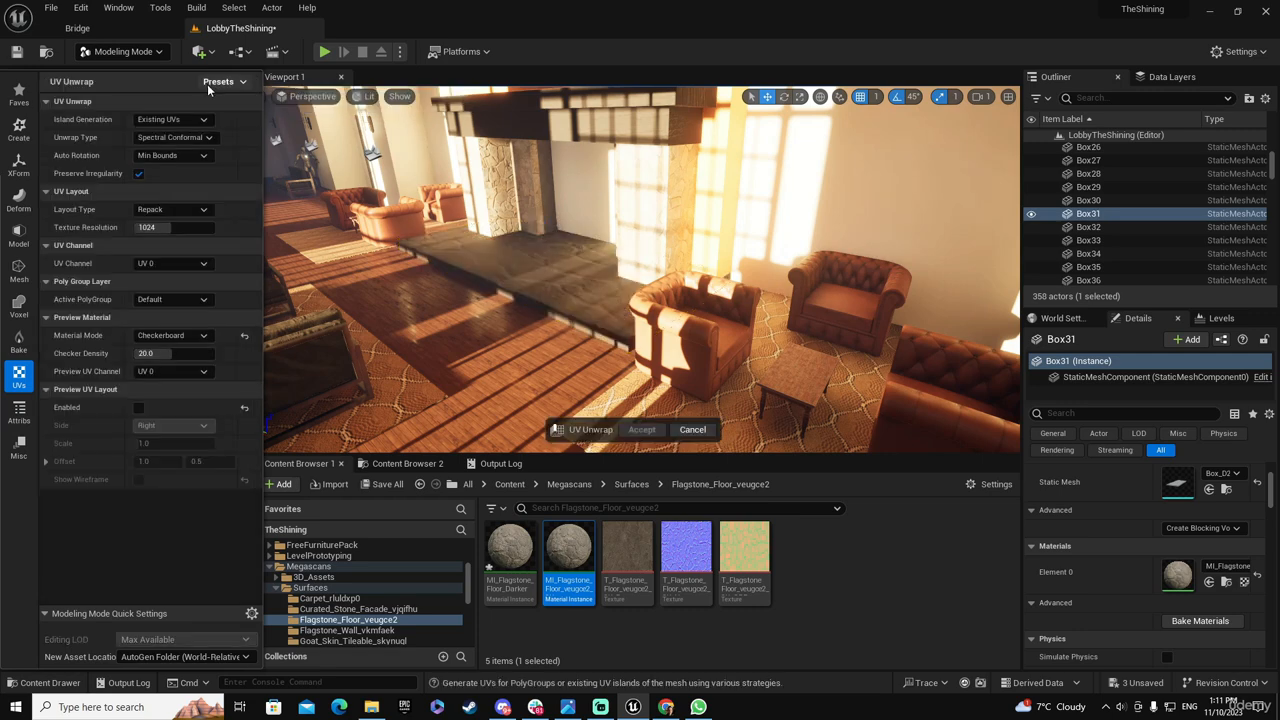
{"action": "left_click", "coordinate": [641, 430]}
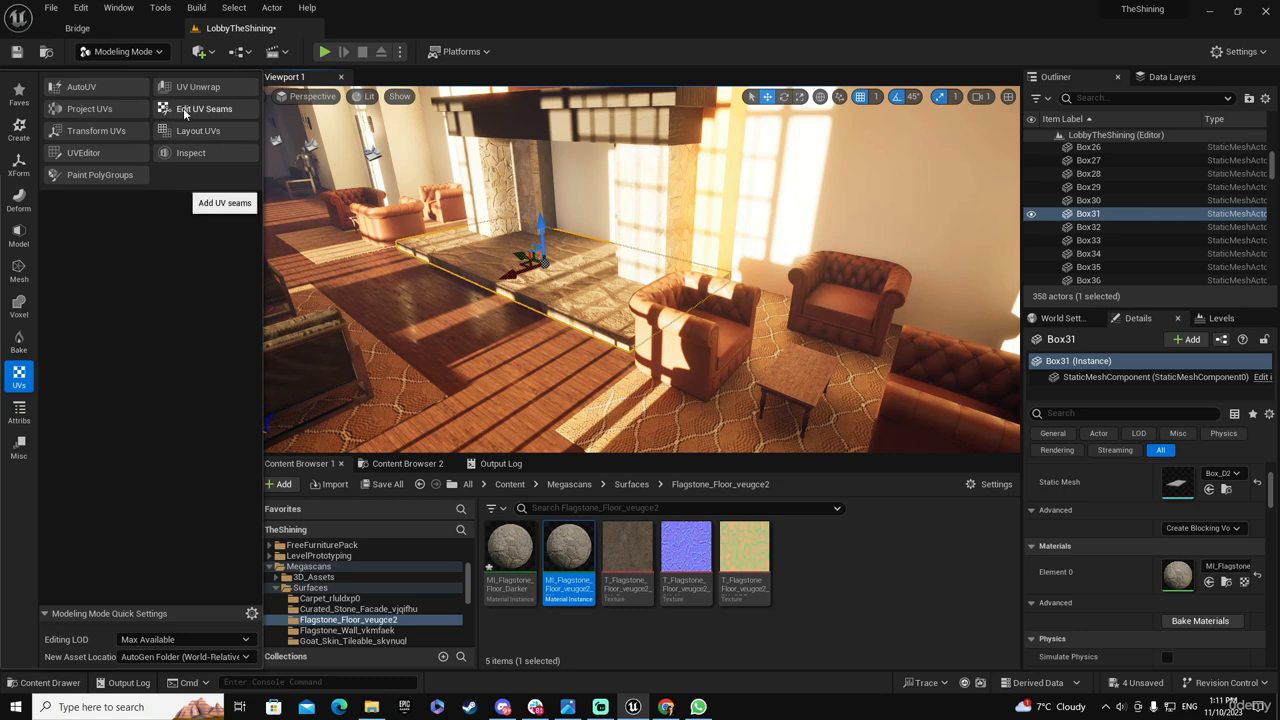
Lay out the hearth slab's UVs with Repack at a scale of 4 and accept the layout
{"action": "left_click", "coordinate": [186, 133]}
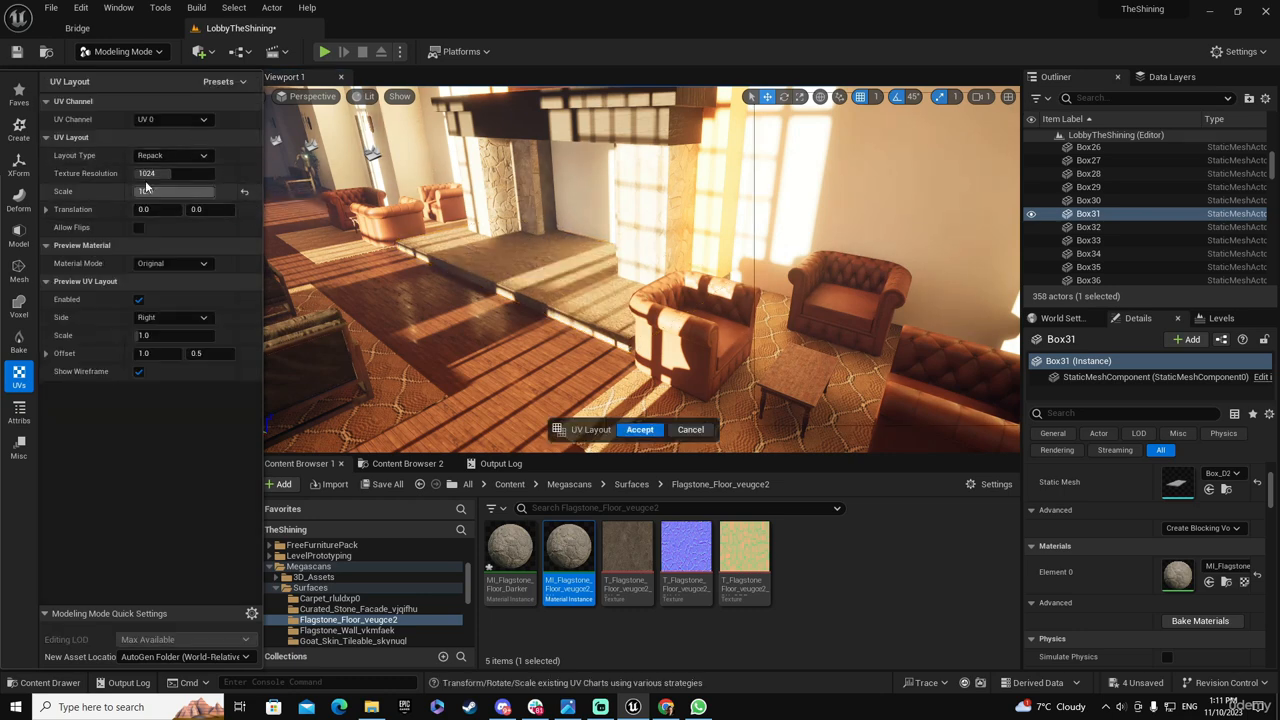
{"action": "left_click", "coordinate": [176, 191]}
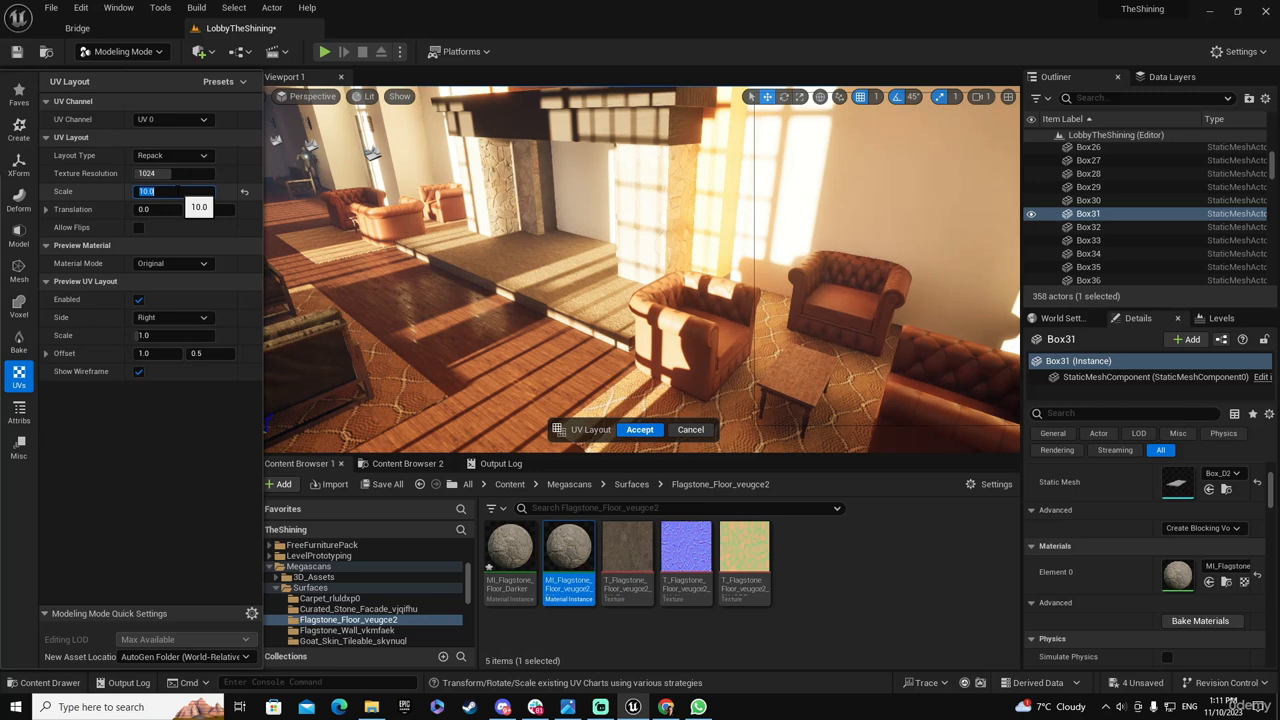
{"action": "type", "text": "3"}
{"action": "key", "text": "Tab"}
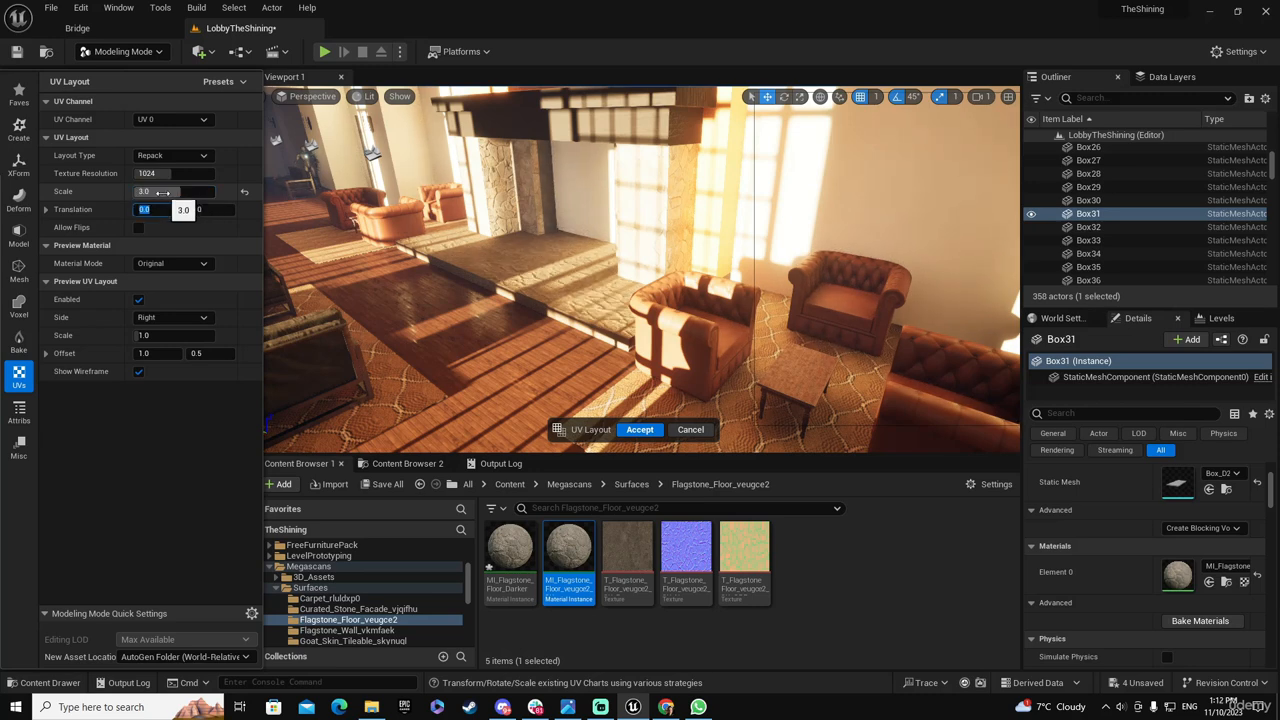
{"action": "left_click", "coordinate": [176, 191]}
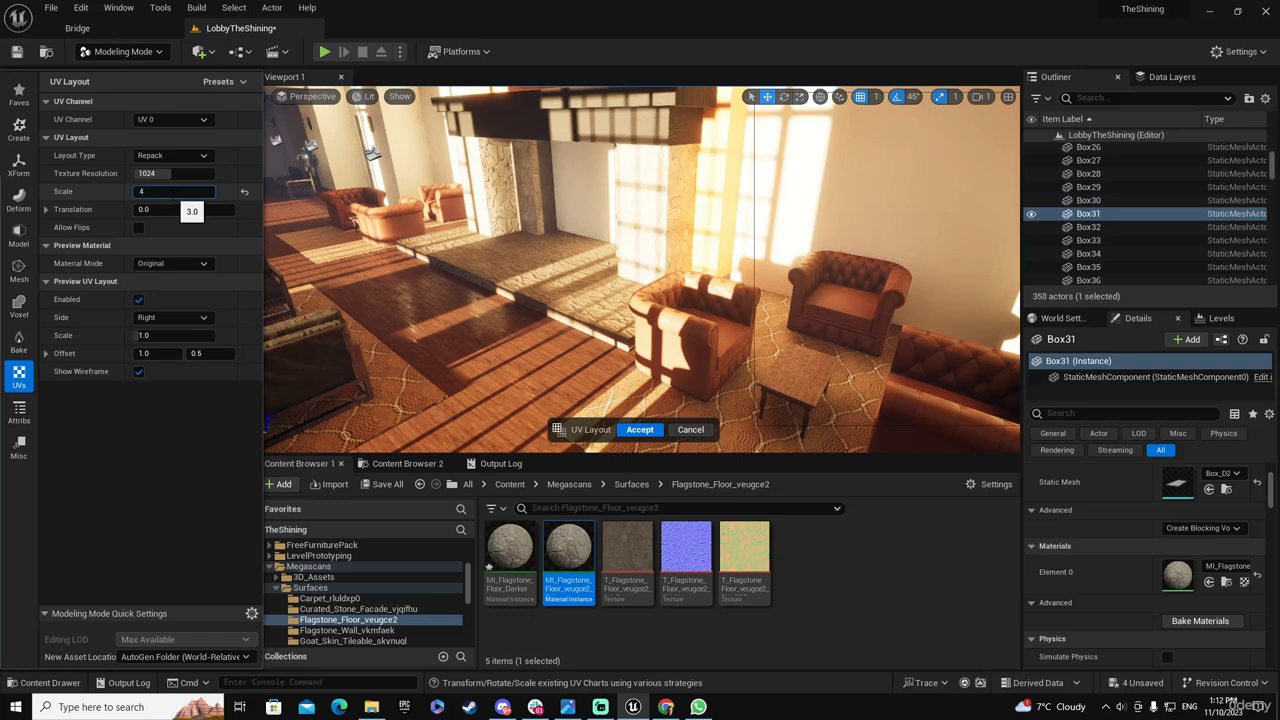
{"action": "key", "text": "Tab"}
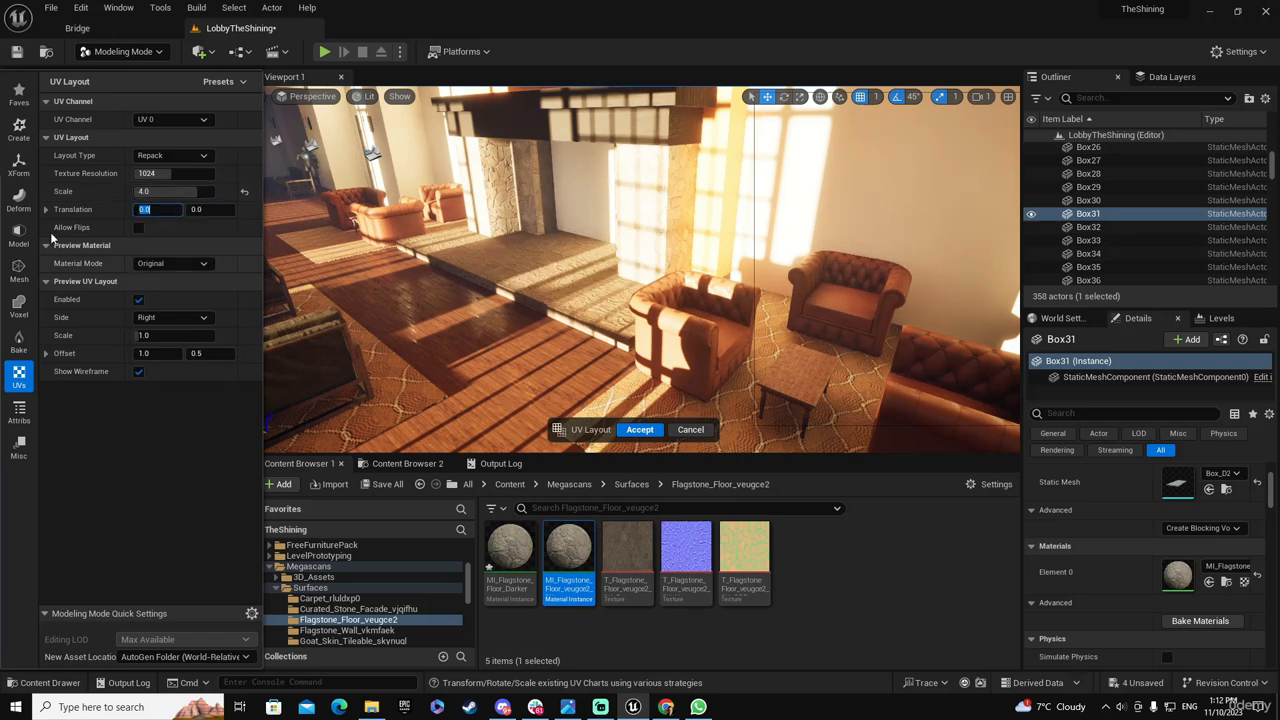
{"action": "left_click", "coordinate": [644, 432]}
Examine the hearth and the inside of the fireplace opening, selecting the plain wall behind it
{"action": "right_click_drag", "start_coordinate": [643, 428], "coordinate": [608, 391]}
{"action": "key", "text": "w"}
{"action": "key", "text": "w"}
{"action": "key", "text": "w"}
{"action": "key", "text": "s"}
{"action": "left_click", "coordinate": [624, 297]}
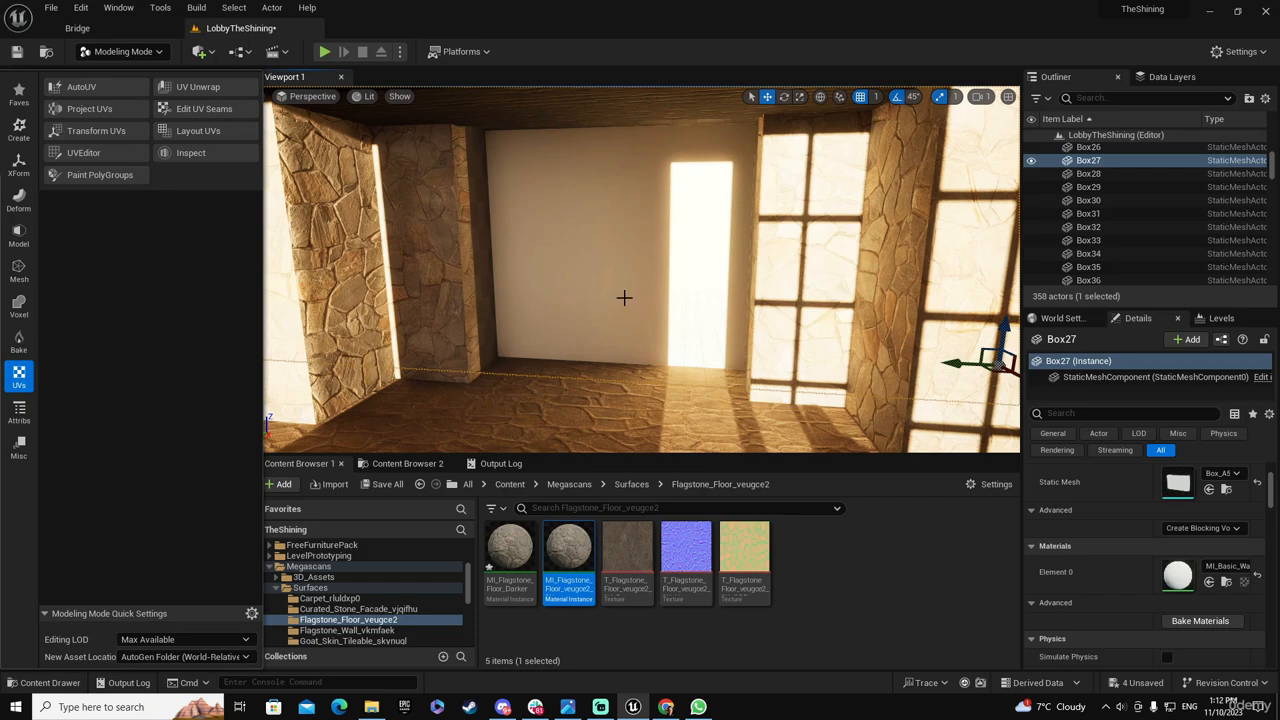
{"action": "mouse_move", "coordinate": [624, 297]}
{"action": "right_mouse_down"}
{"action": "mouse_move", "coordinate": [626, 386]}
{"action": "mouse_move", "coordinate": [624, 294]}
{"action": "right_mouse_up"}
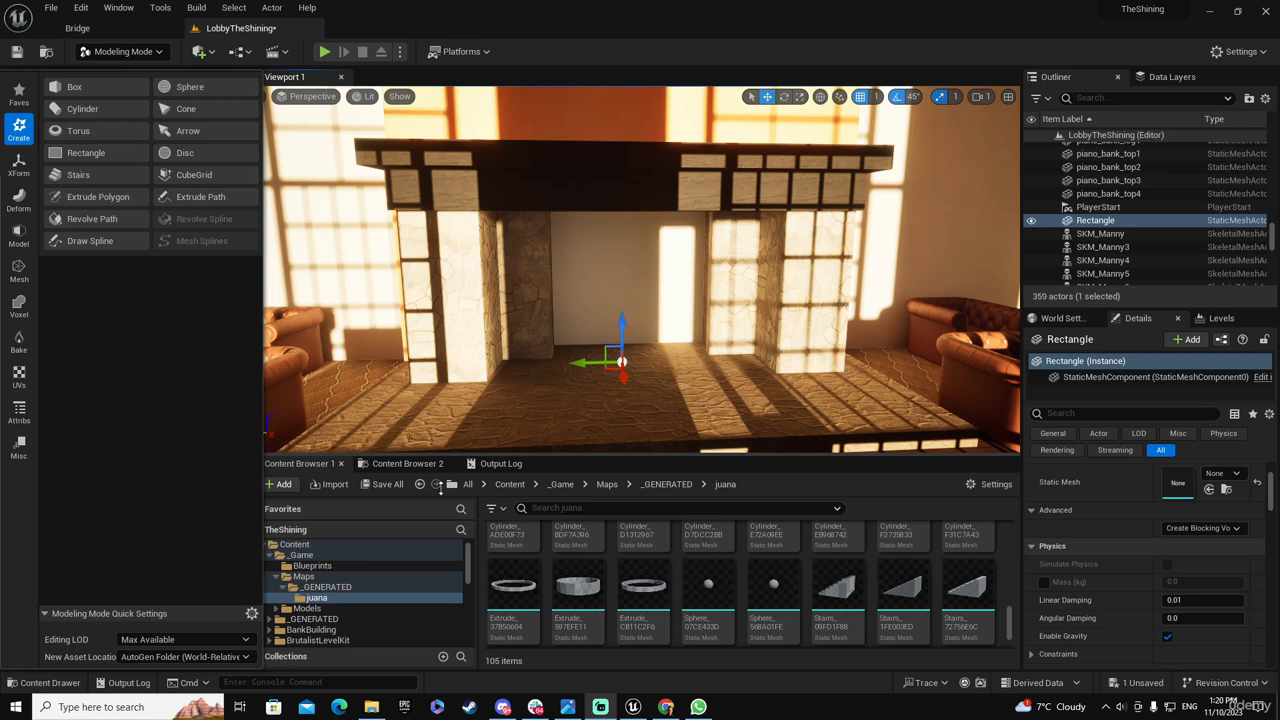
Create a rectangle in front of the fireplace opening, raised about 123 units and rotated -90 degrees about Y to stand upright
{"action": "left_click", "coordinate": [80, 153]}
{"action": "left_click", "coordinate": [625, 372]}
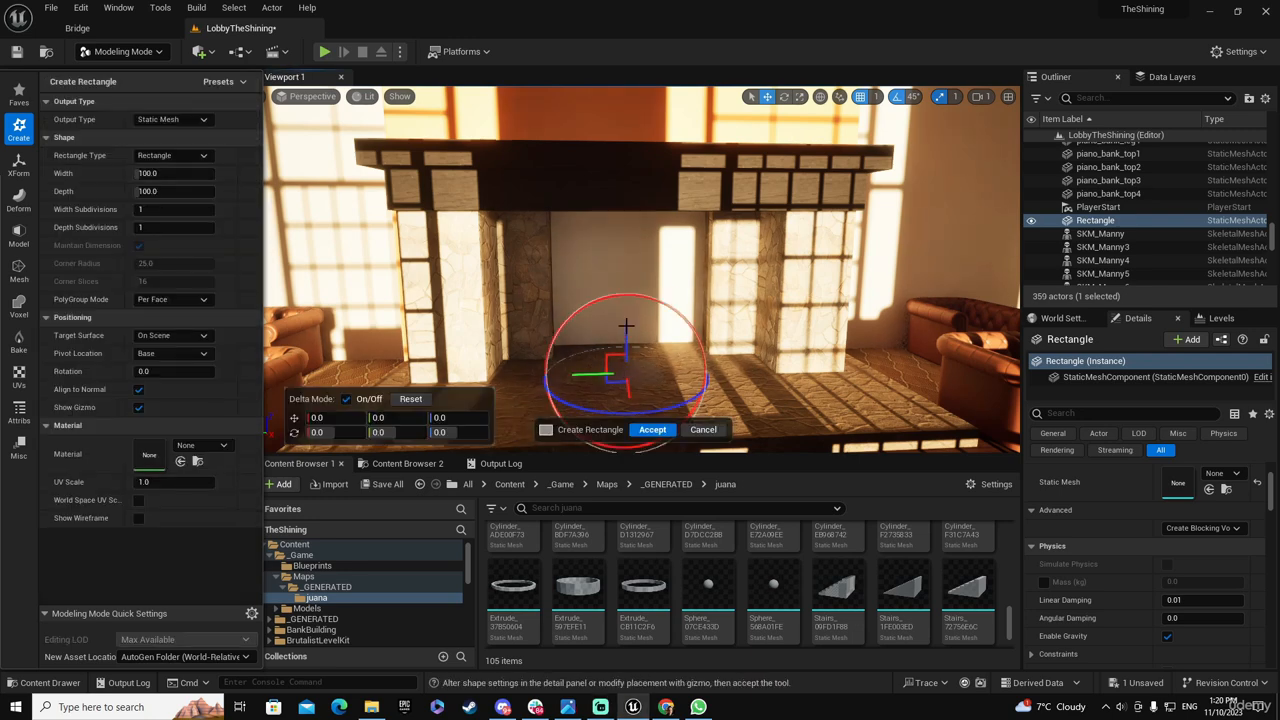
{"action": "left_click_drag", "start_coordinate": [625, 325], "coordinate": [628, 252]}
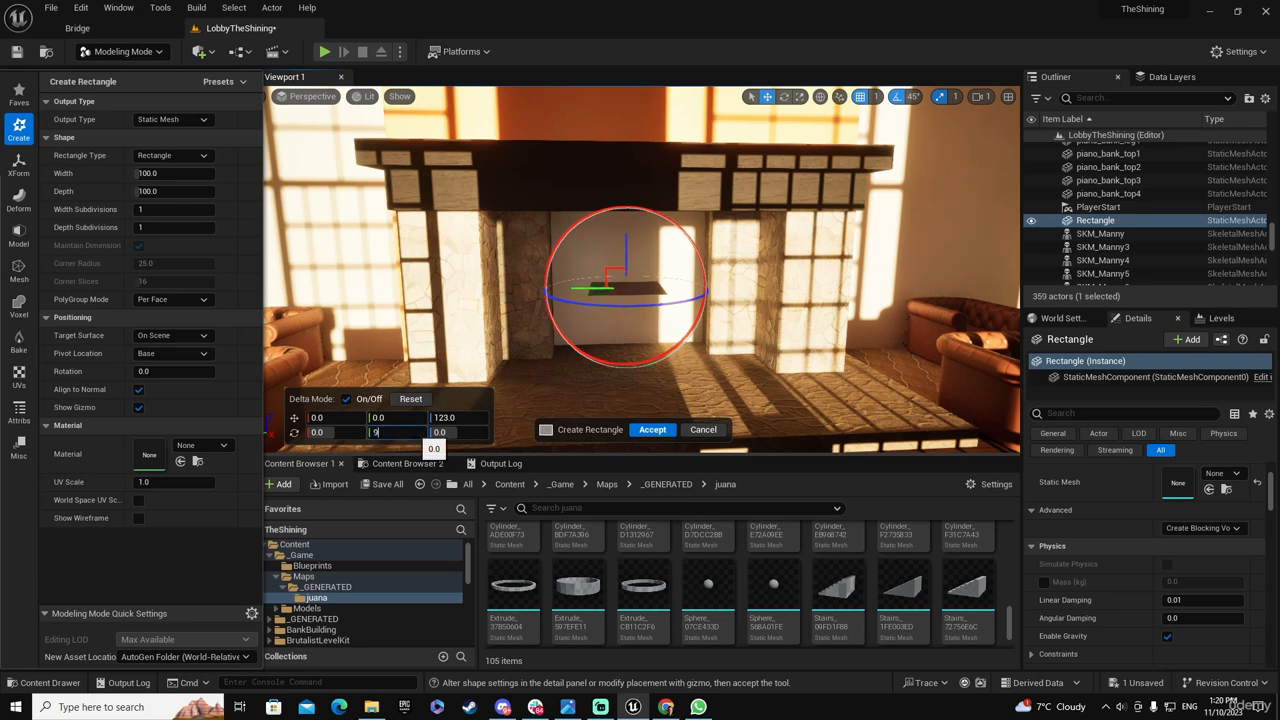
{"action": "key", "text": "Return"}
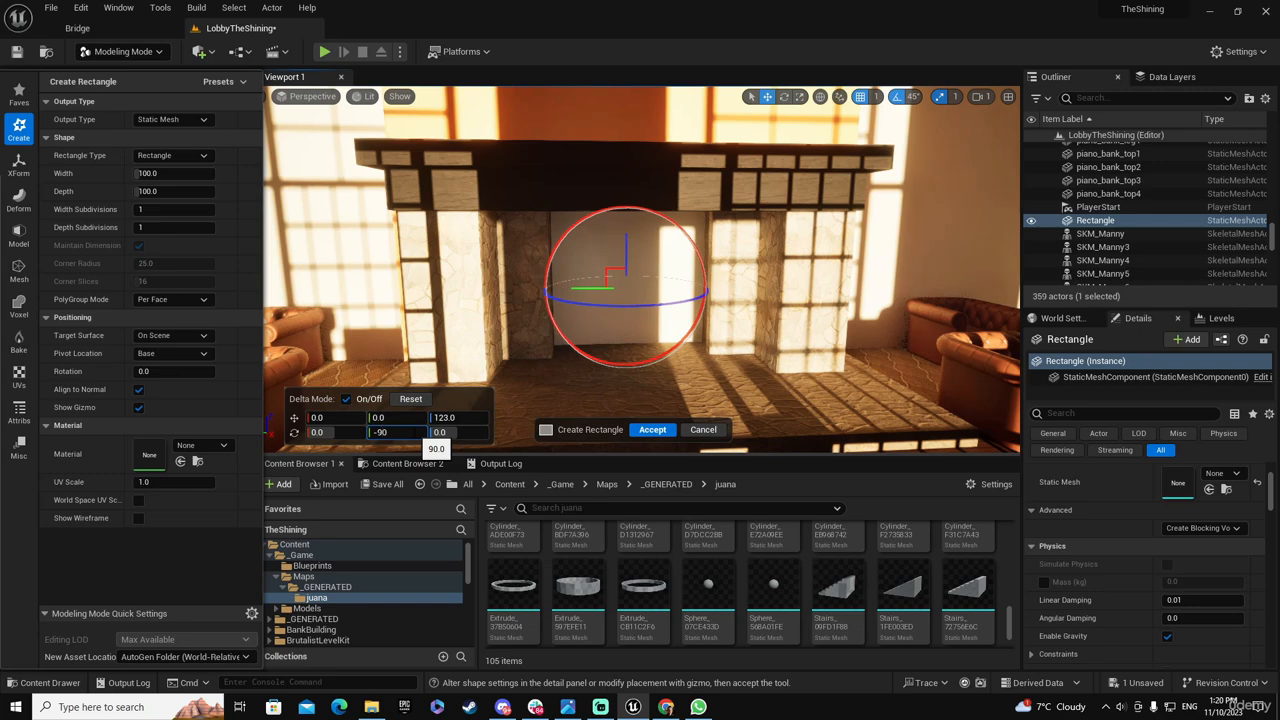
{"action": "key", "text": "Tab"}
{"action": "key", "text": "w"}
{"action": "right_click_drag", "start_coordinate": [664, 322], "coordinate": [702, 306]}
{"action": "key", "text": "s"}
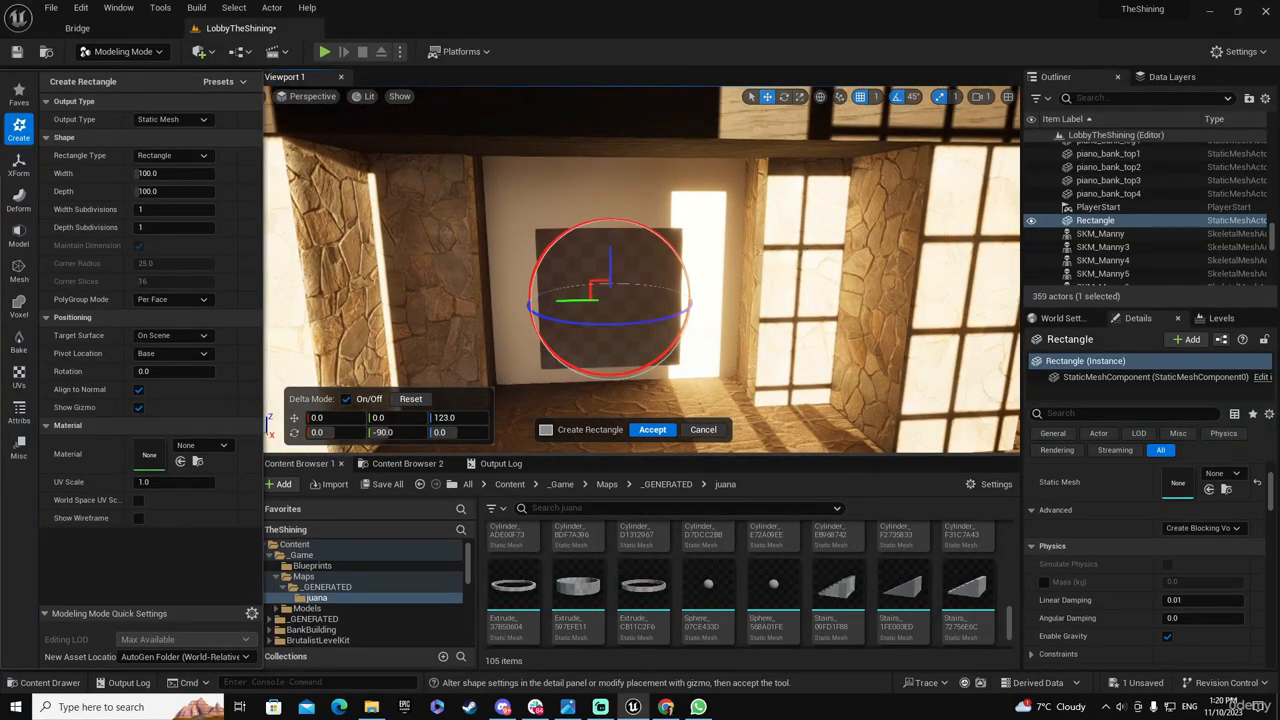
{"action": "left_click", "coordinate": [652, 429]}
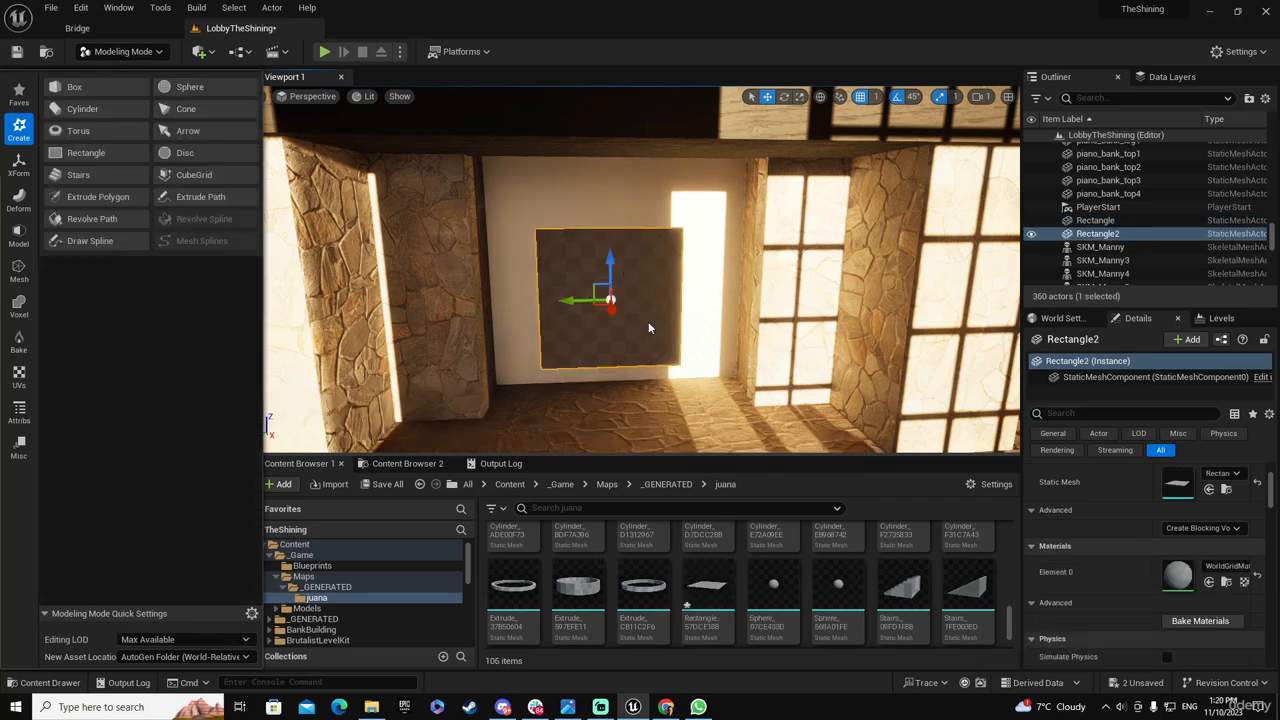
Snap the upright rectangle to the floor, stretch its X scale to about 2.21 and raise it to about Z 35
{"action": "key", "text": "End"}
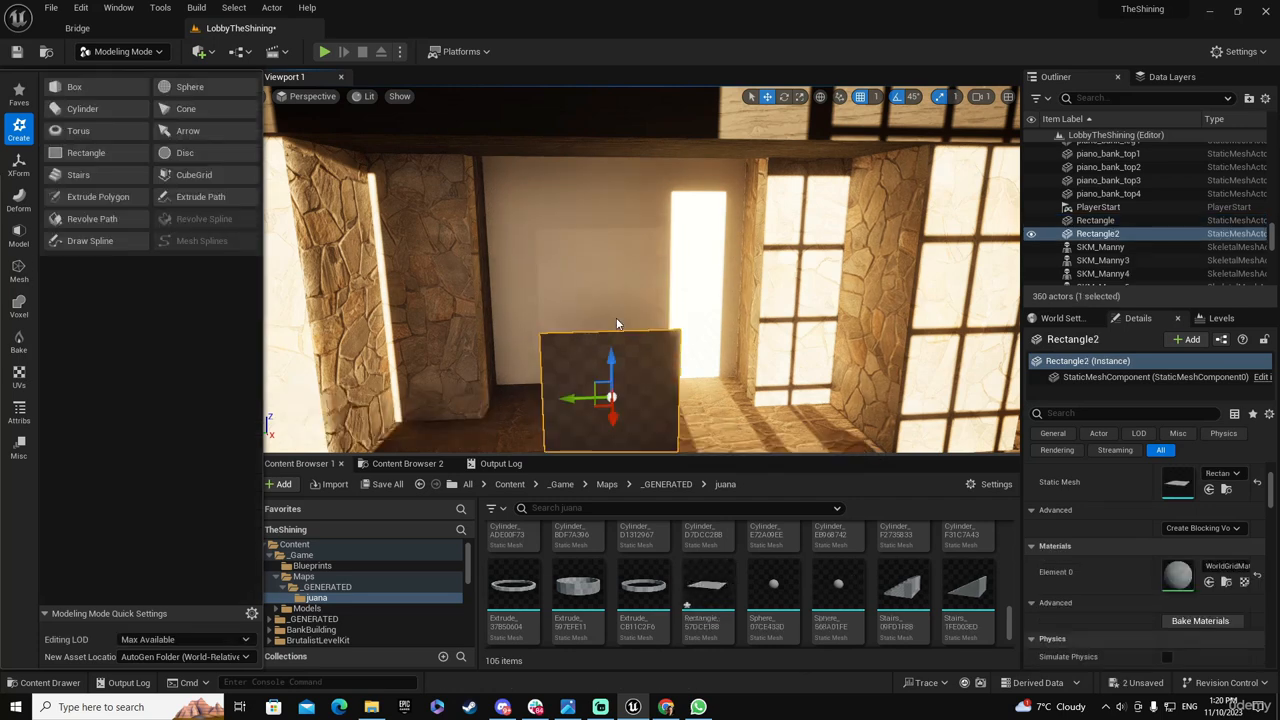
{"action": "mouse_move", "coordinate": [617, 323]}
{"action": "right_mouse_down"}
{"action": "mouse_move", "coordinate": [641, 320]}
{"action": "mouse_move", "coordinate": [610, 322]}
{"action": "right_mouse_up"}
{"action": "scroll", "coordinate": [1175, 527], "scroll_direction": "up", "scroll_amount": 2}
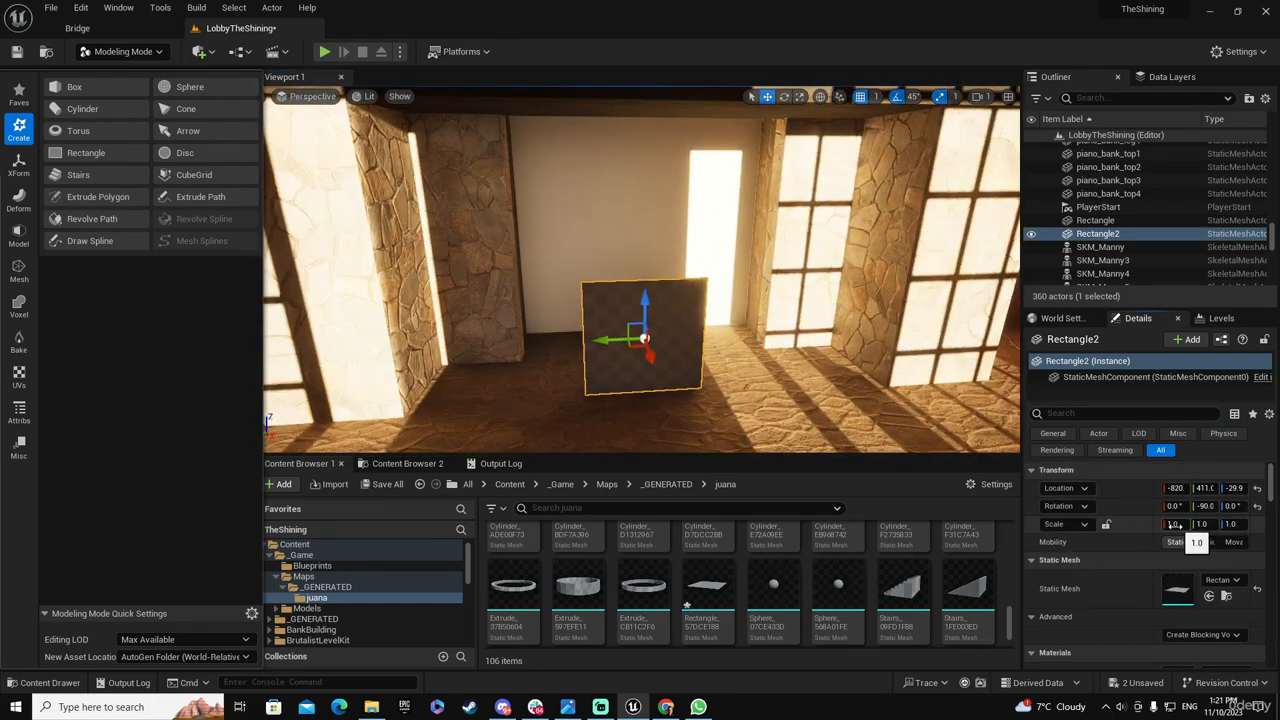
{"action": "left_click_drag", "start_coordinate": [1175, 527], "coordinate": [1215, 527]}
{"action": "left_click_drag", "start_coordinate": [646, 300], "coordinate": [667, 216]}
{"action": "left_click_drag", "start_coordinate": [1175, 526], "coordinate": [1188, 526]}
{"action": "left_click_drag", "start_coordinate": [1176, 524], "coordinate": [1173, 524]}
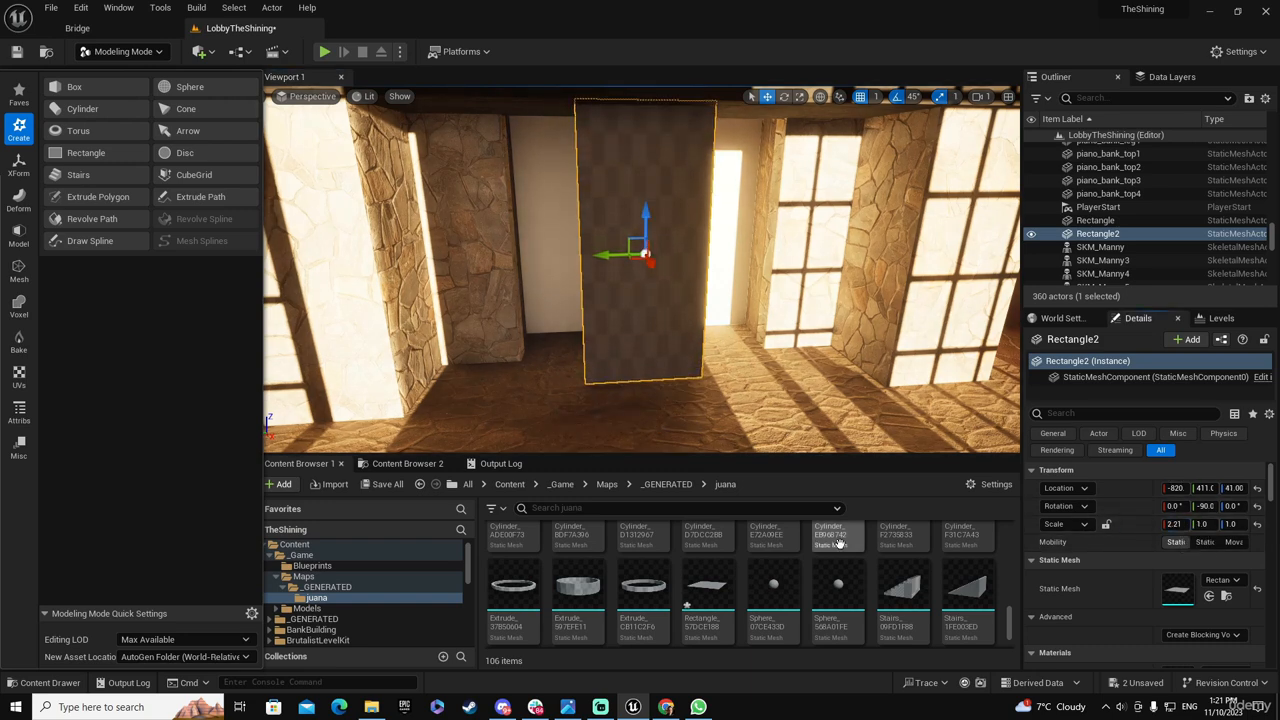
{"action": "left_click_drag", "start_coordinate": [645, 212], "coordinate": [646, 226]}
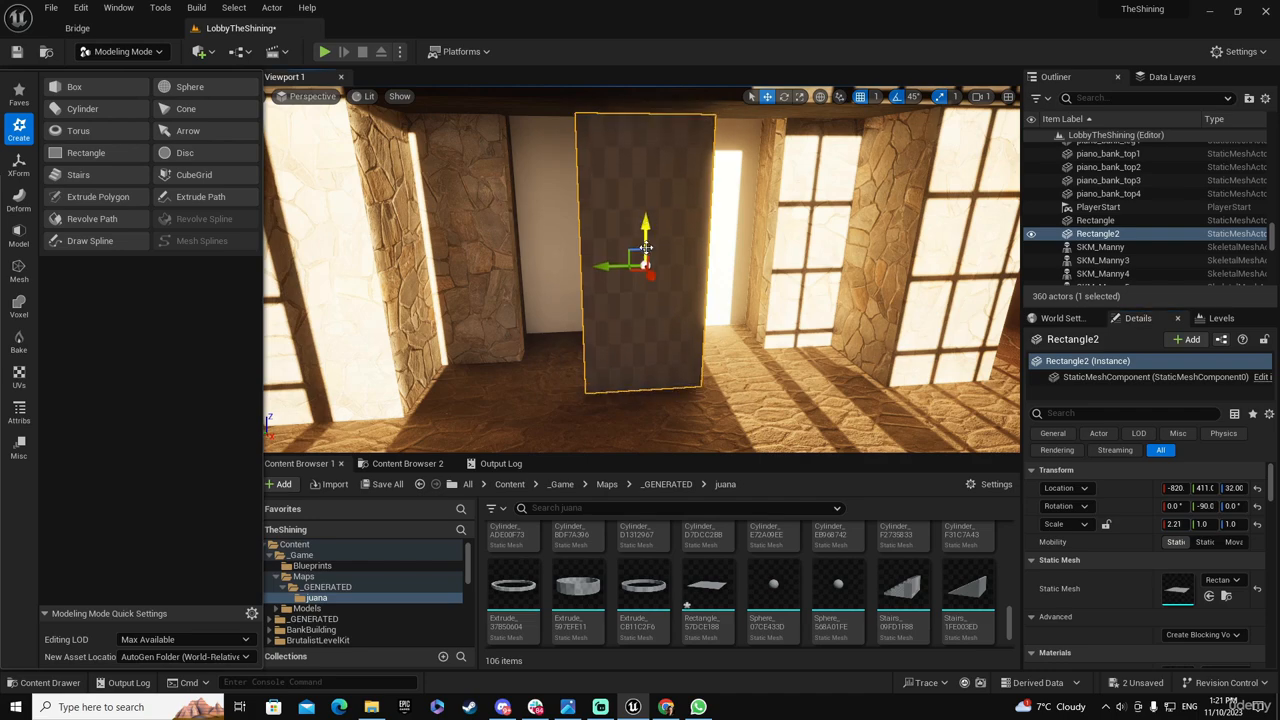
{"action": "right_click_drag", "start_coordinate": [646, 226], "coordinate": [698, 225]}
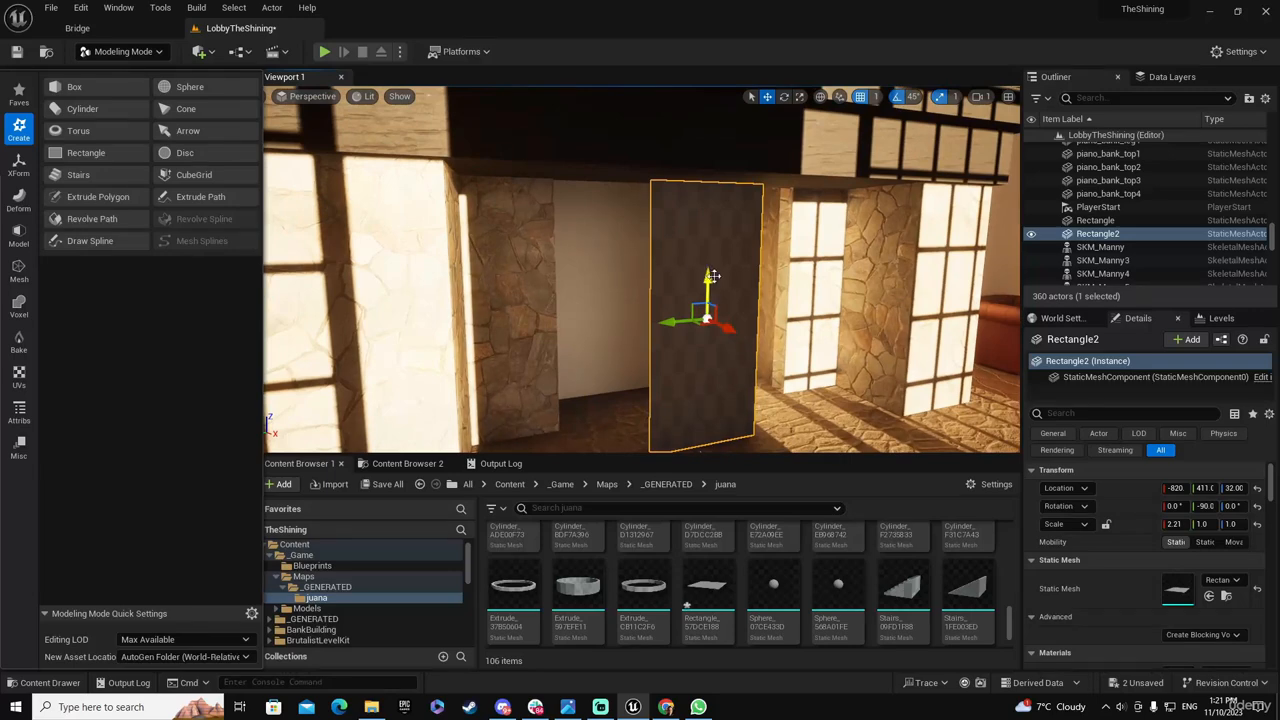
{"action": "left_click_drag", "start_coordinate": [712, 277], "coordinate": [708, 272]}
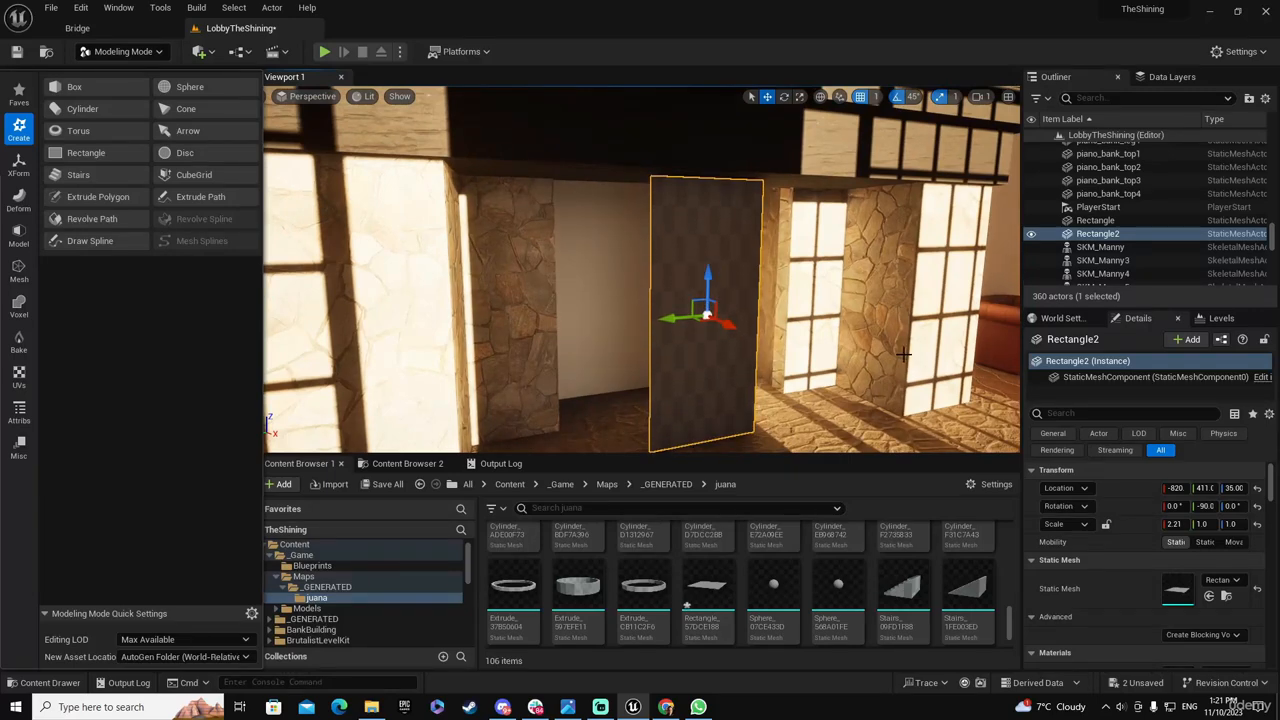
Fit the rectangle between hearth and mantel by positioning it at about Z 32.75 and setting its X scale to 2.3
{"action": "key", "text": "End"}
{"action": "right_click_drag", "start_coordinate": [894, 361], "coordinate": [752, 334]}
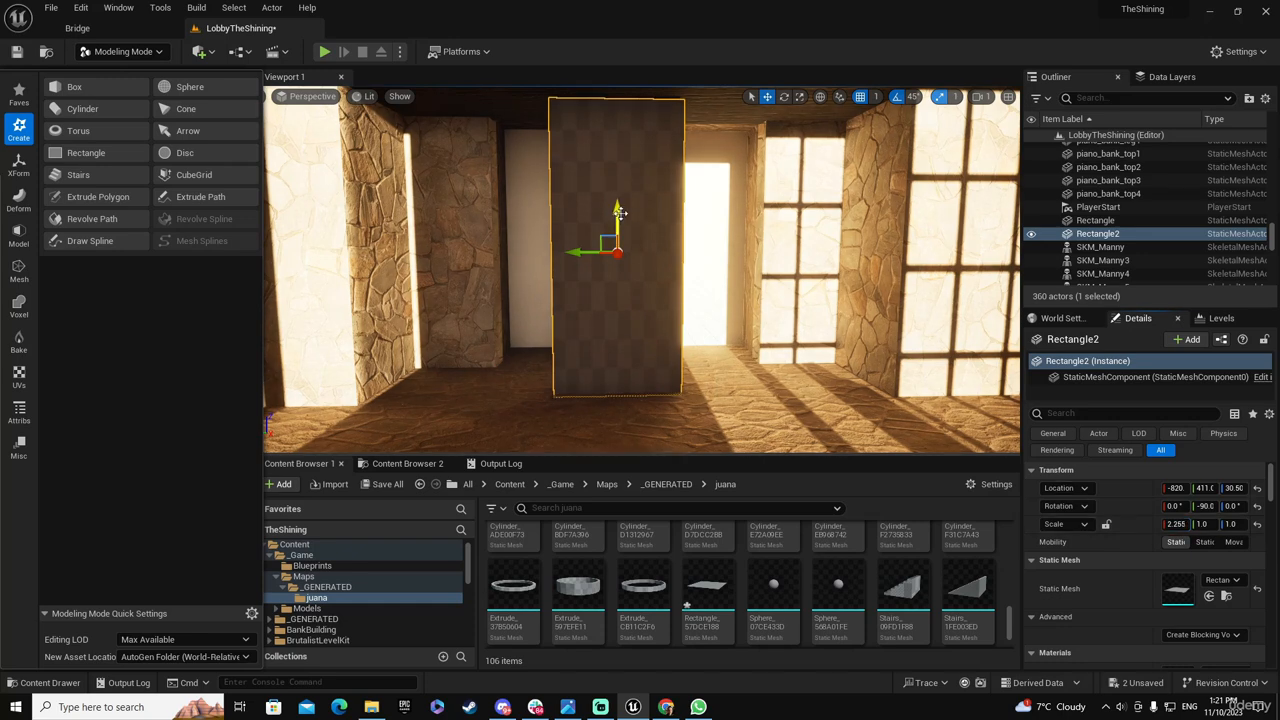
{"action": "left_click_drag", "start_coordinate": [620, 212], "coordinate": [622, 211]}
{"action": "mouse_move", "coordinate": [622, 211]}
{"action": "right_mouse_down"}
{"action": "mouse_move", "coordinate": [620, 235]}
{"action": "mouse_move", "coordinate": [619, 130]}
{"action": "mouse_move", "coordinate": [621, 216]}
{"action": "right_mouse_up"}
{"action": "left_click_drag", "start_coordinate": [622, 303], "coordinate": [622, 298]}
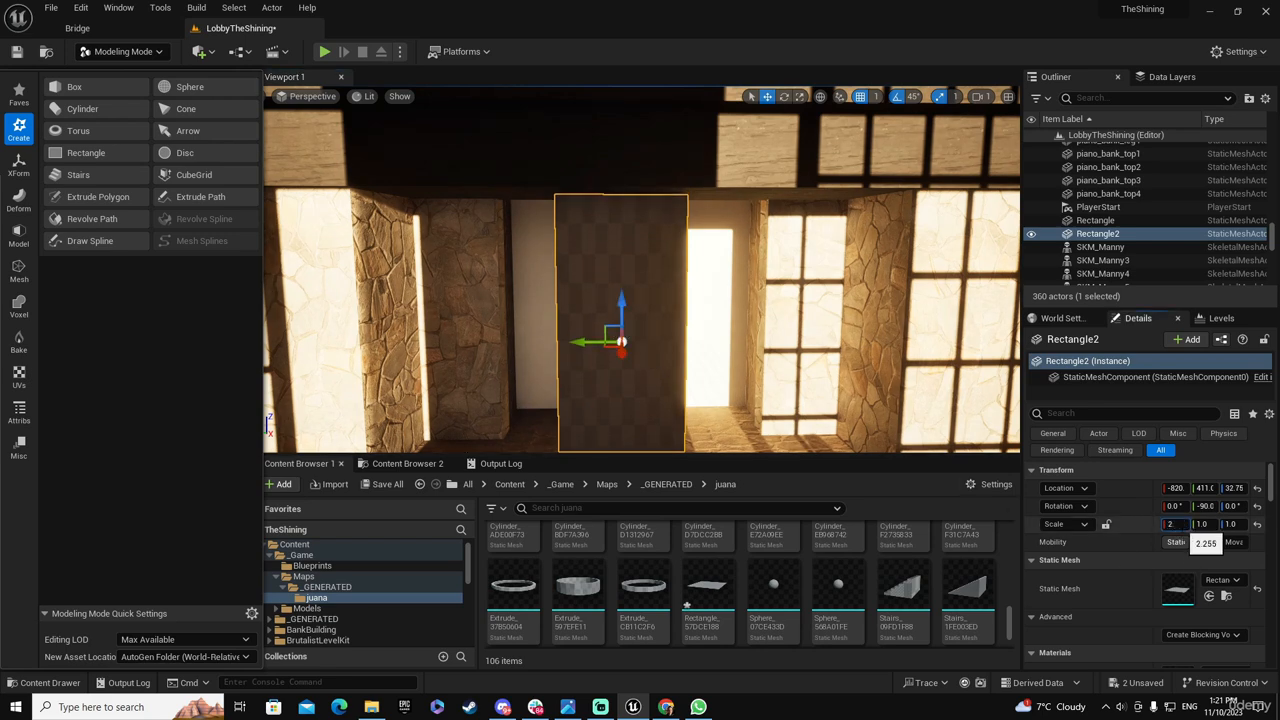
{"action": "key", "text": "Tab"}
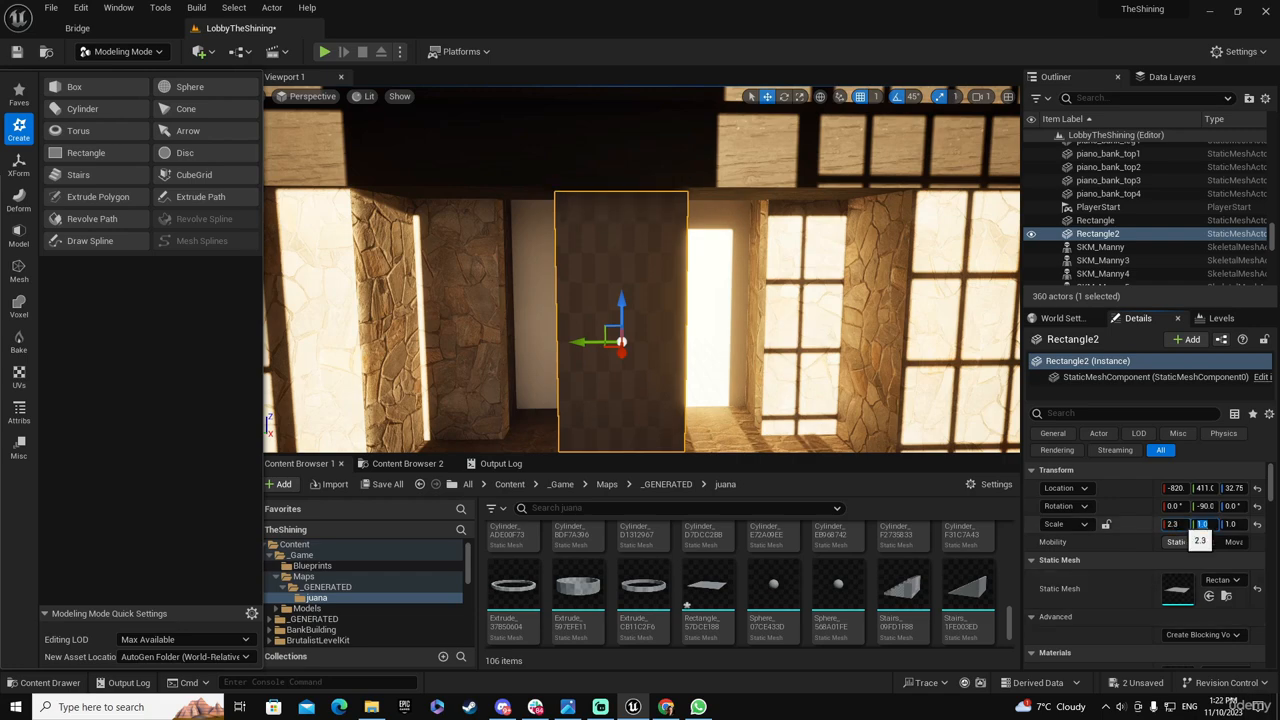
Widen the rectangle to a Y scale of about 2.15 and shift it sideways to about Y 405
{"action": "right_click_drag", "start_coordinate": [650, 368], "coordinate": [634, 412]}
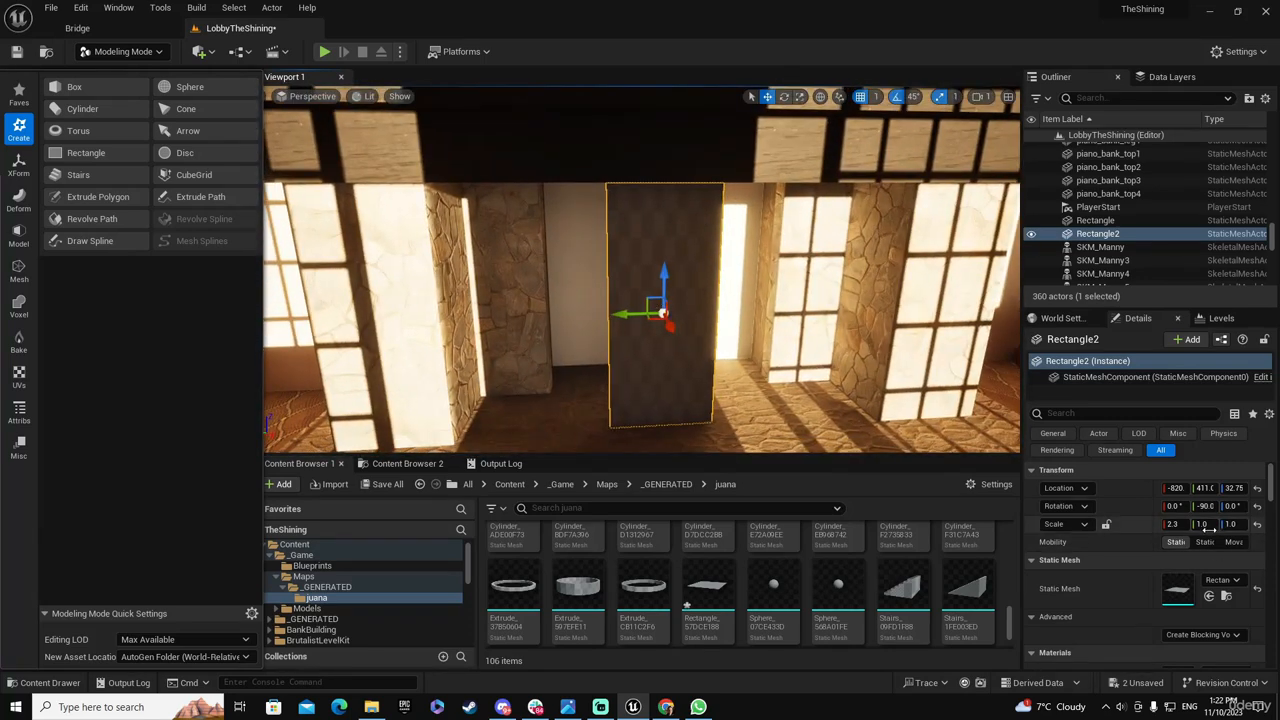
{"action": "left_click_drag", "start_coordinate": [1204, 524], "coordinate": [1277, 524]}
{"action": "right_click_drag", "start_coordinate": [800, 380], "coordinate": [884, 403]}
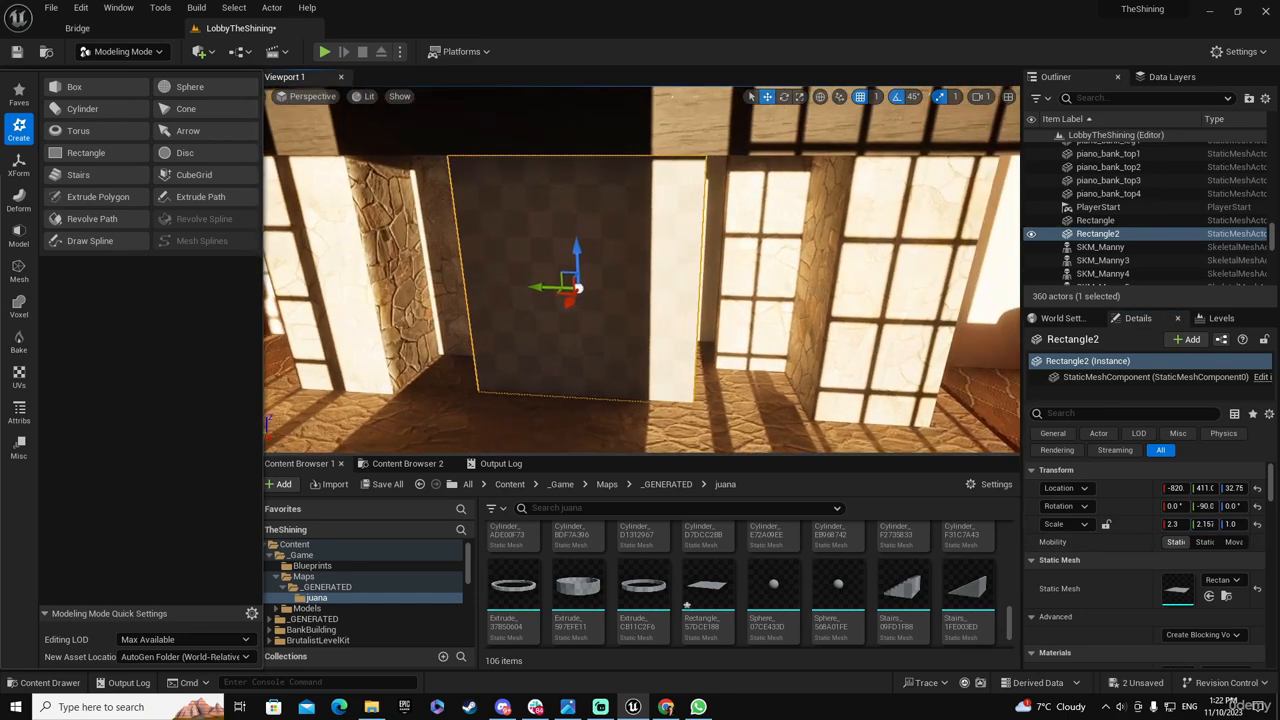
{"action": "left_click_drag", "start_coordinate": [543, 288], "coordinate": [550, 288]}
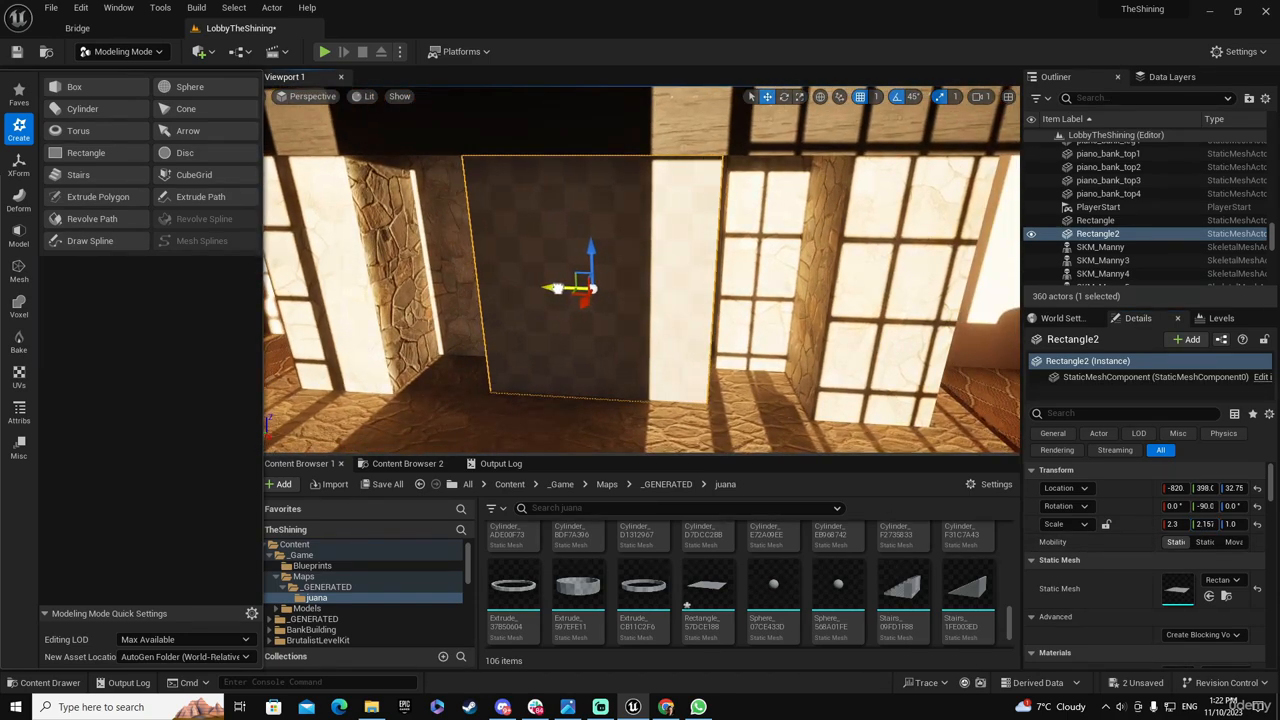
{"action": "right_click_drag", "start_coordinate": [552, 296], "coordinate": [500, 326]}
{"action": "key", "text": "a"}
{"action": "right_click_drag", "start_coordinate": [589, 286], "coordinate": [565, 286]}
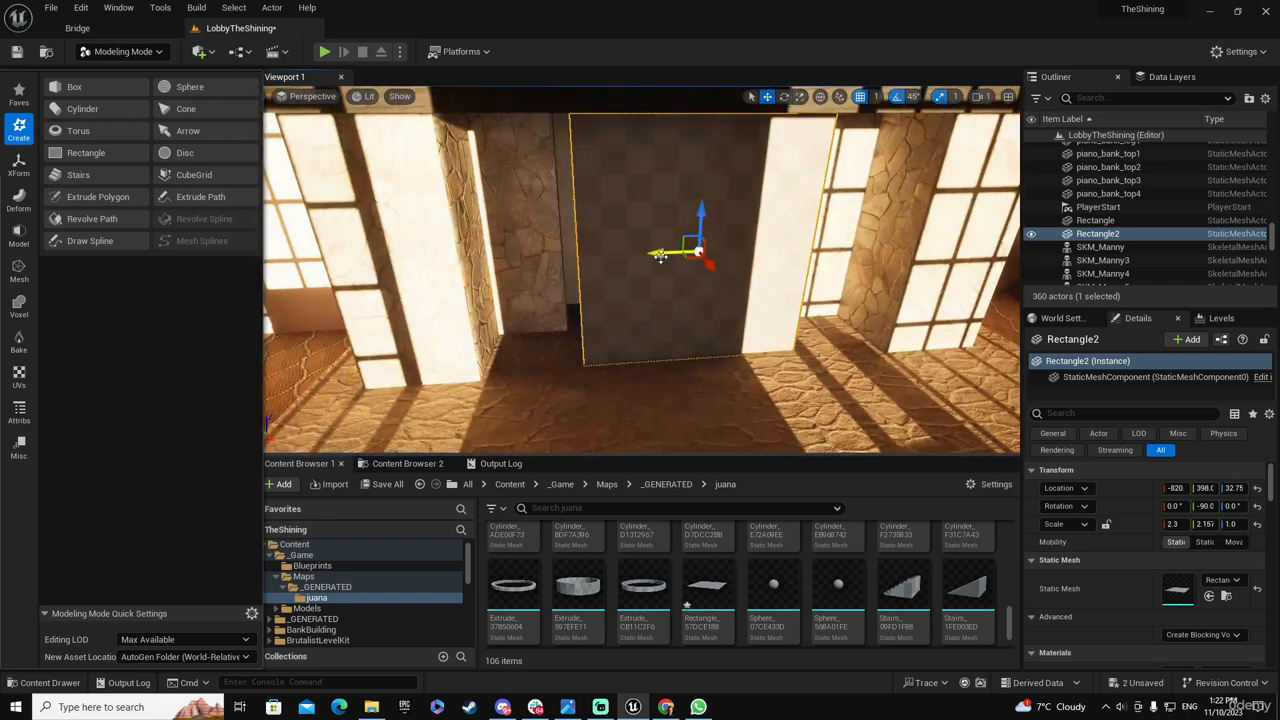
{"action": "left_click_drag", "start_coordinate": [660, 256], "coordinate": [651, 256]}
{"action": "right_click_drag", "start_coordinate": [651, 256], "coordinate": [758, 270]}
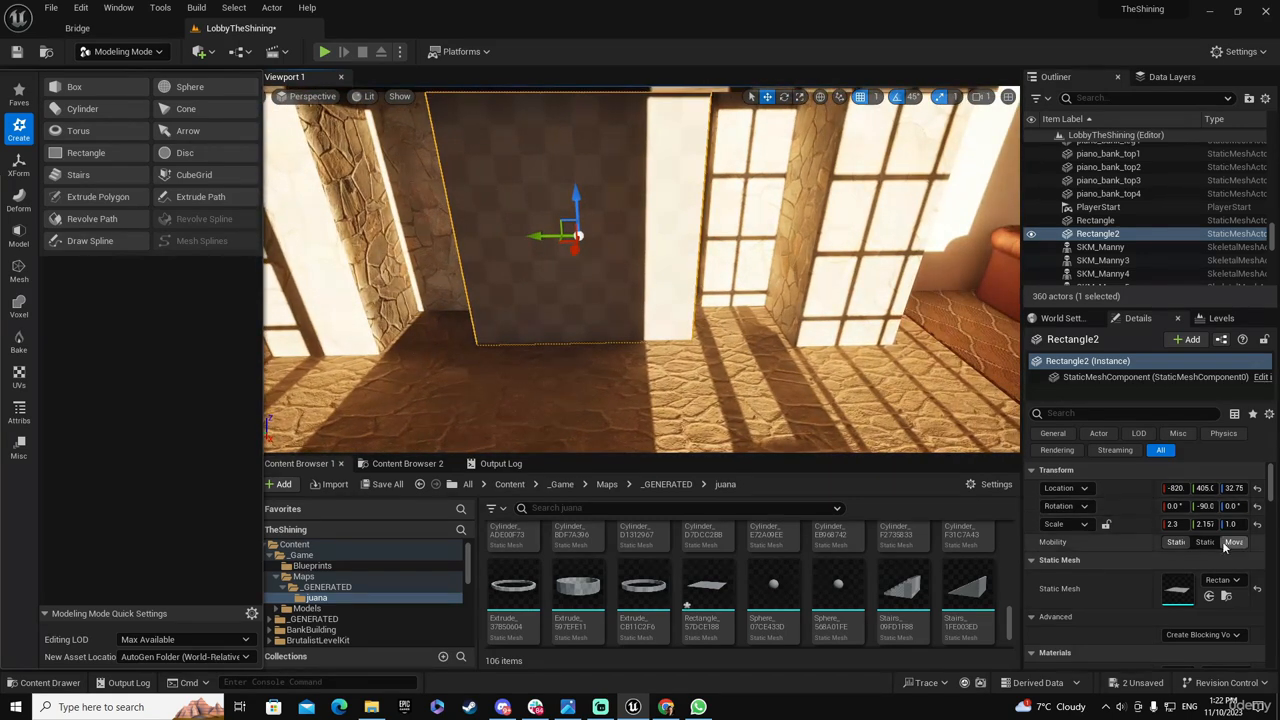
Set the rectangle's Y scale to 2.4 and push it back into the fireplace opening, to about X -939
{"action": "left_click_drag", "start_coordinate": [1205, 524], "coordinate": [1225, 524]}
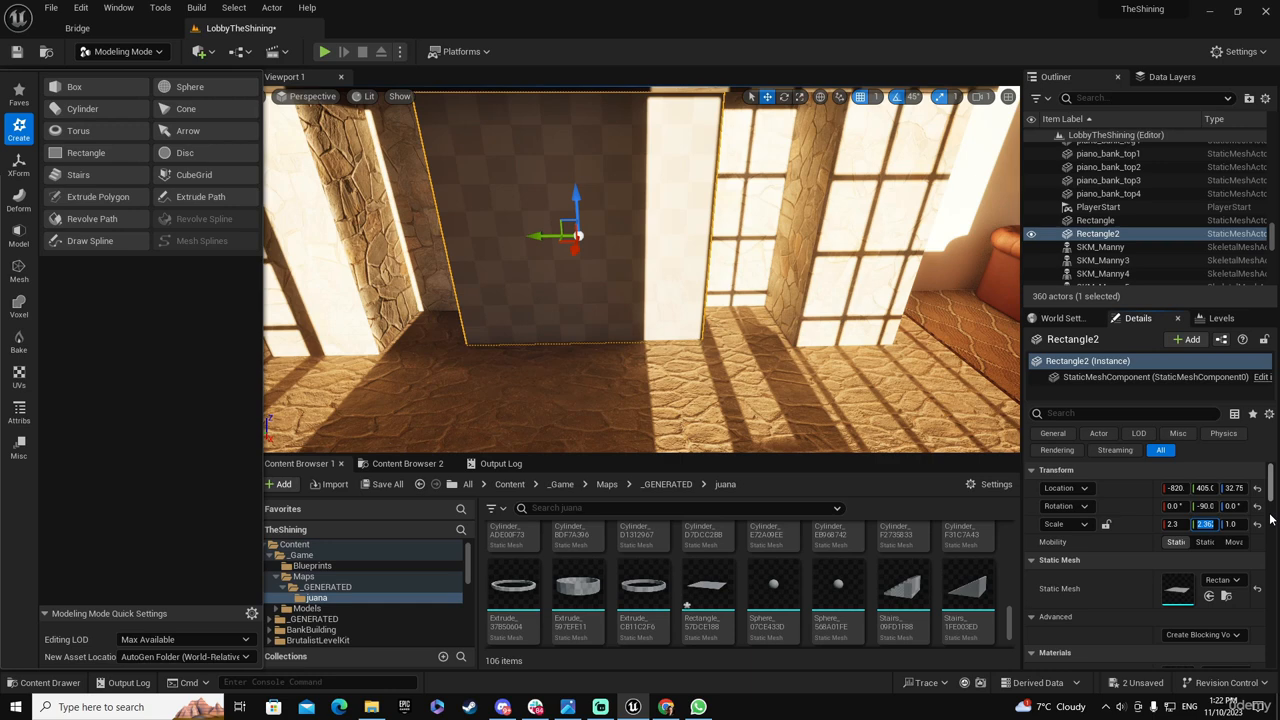
{"action": "key", "text": "Tab"}
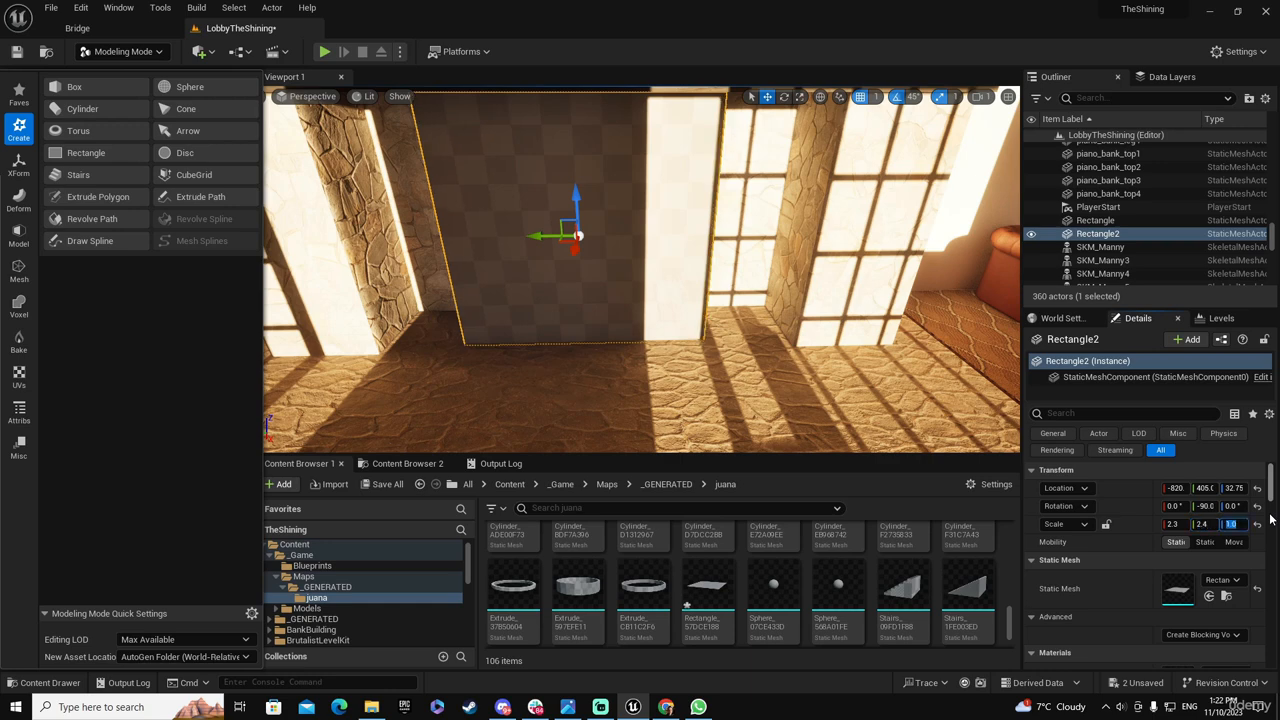
{"action": "right_click_drag", "start_coordinate": [620, 300], "coordinate": [585, 280]}
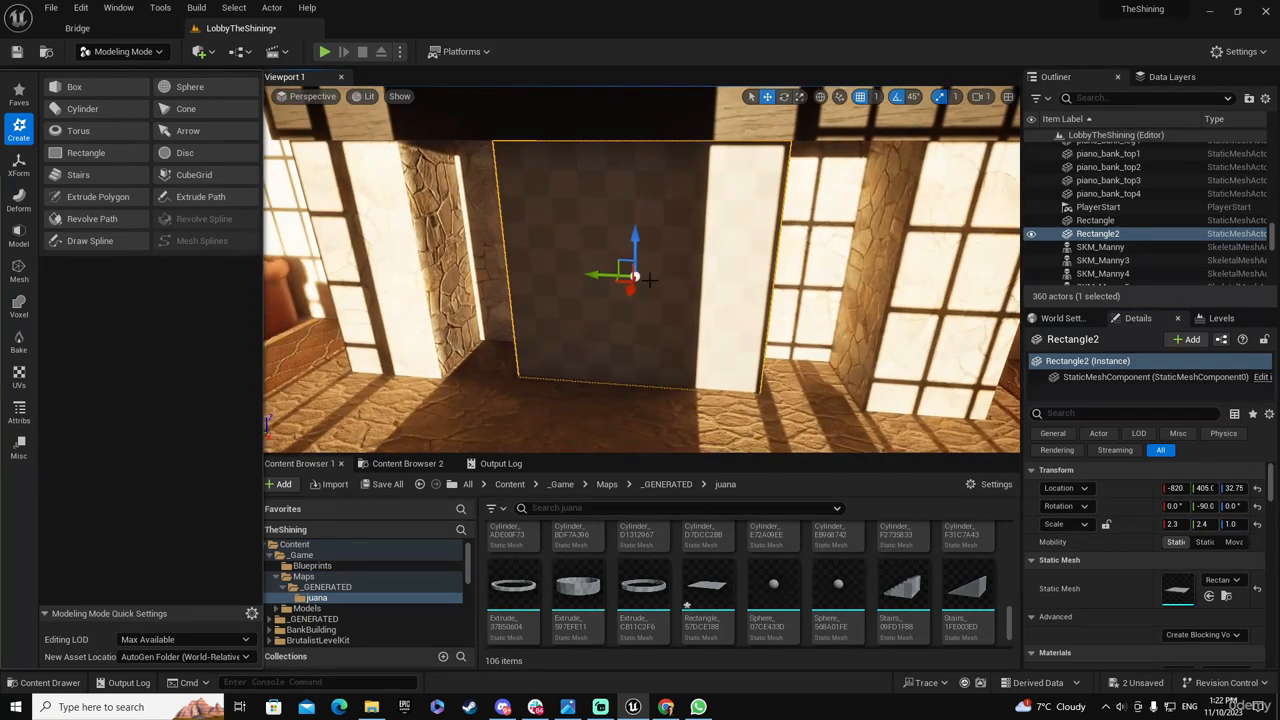
{"action": "left_click_drag", "start_coordinate": [631, 290], "coordinate": [659, 249]}
{"action": "right_click_drag", "start_coordinate": [660, 249], "coordinate": [681, 204]}
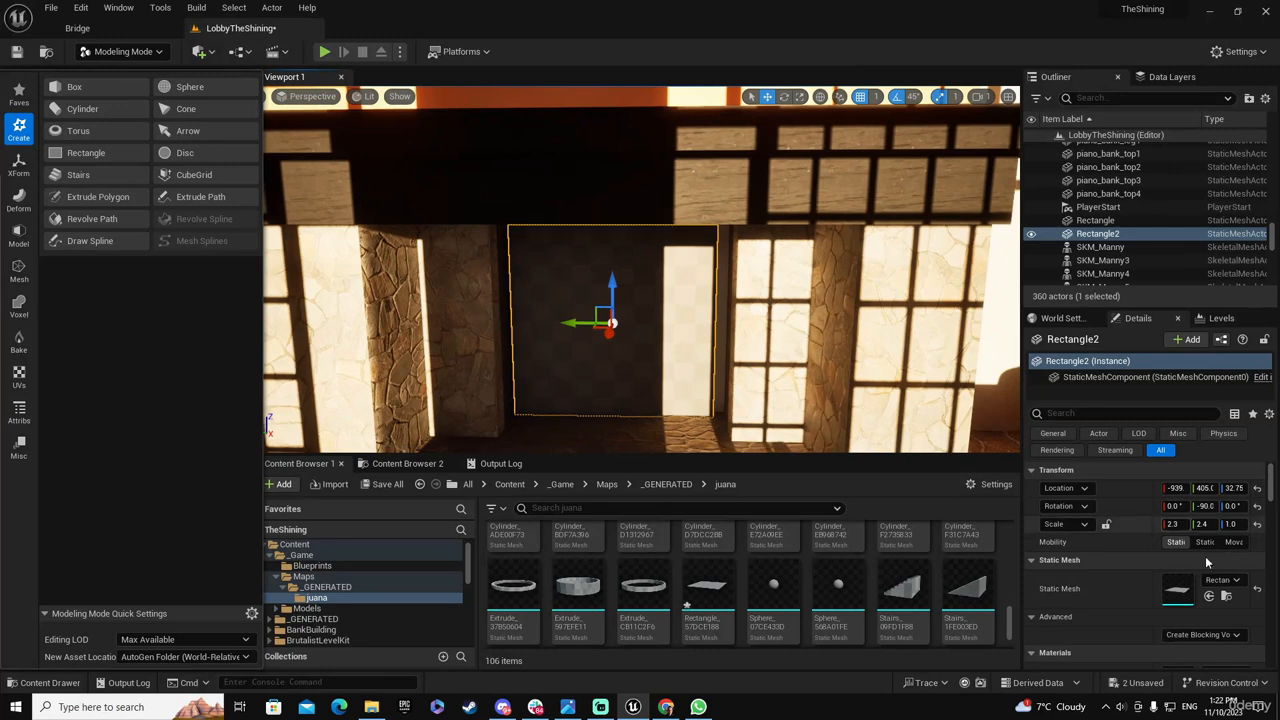
Widen the rectangle to a Y scale of about 2.95 and shift it to about Y 398 to span the opening
{"action": "left_click_drag", "start_coordinate": [1205, 524], "coordinate": [1256, 524]}
{"action": "left_click_drag", "start_coordinate": [570, 323], "coordinate": [577, 323]}
{"action": "right_click_drag", "start_coordinate": [628, 338], "coordinate": [632, 298]}
{"action": "key", "text": "w"}
{"action": "key", "text": "s"}
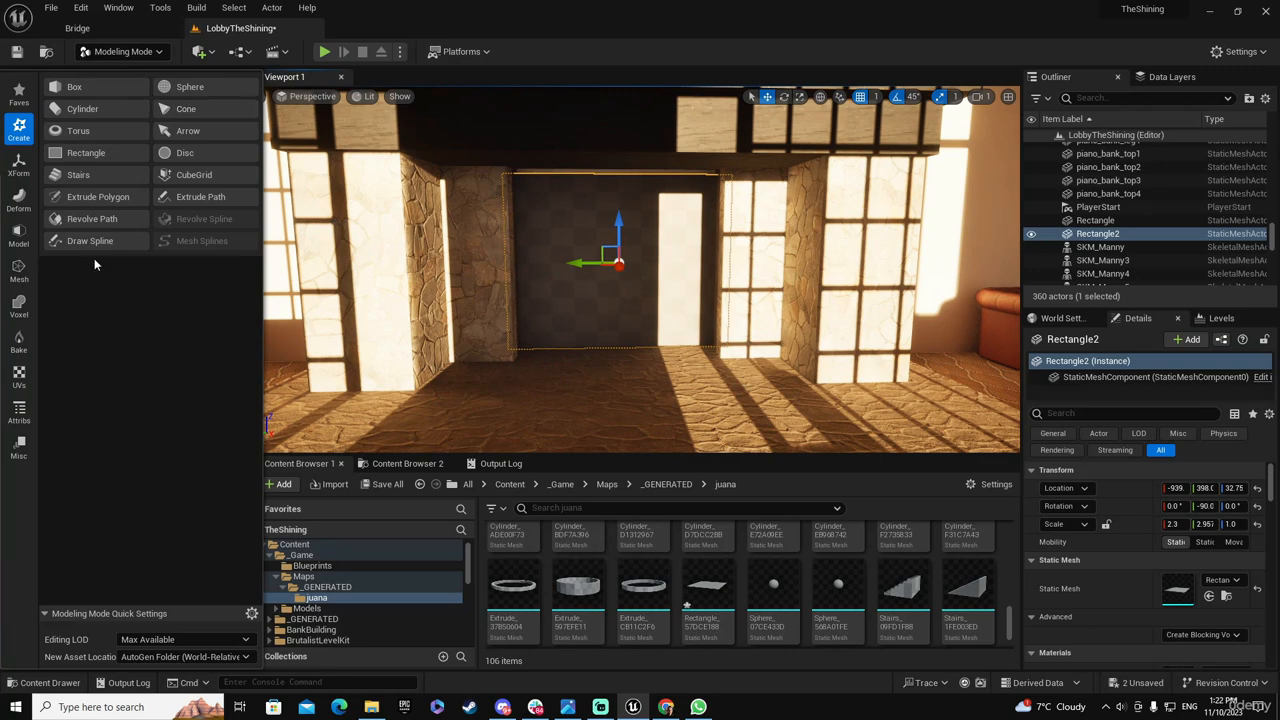
Run UV Unwrap on the fireplace's back rectangle and accept the result
{"action": "left_click", "coordinate": [19, 376]}
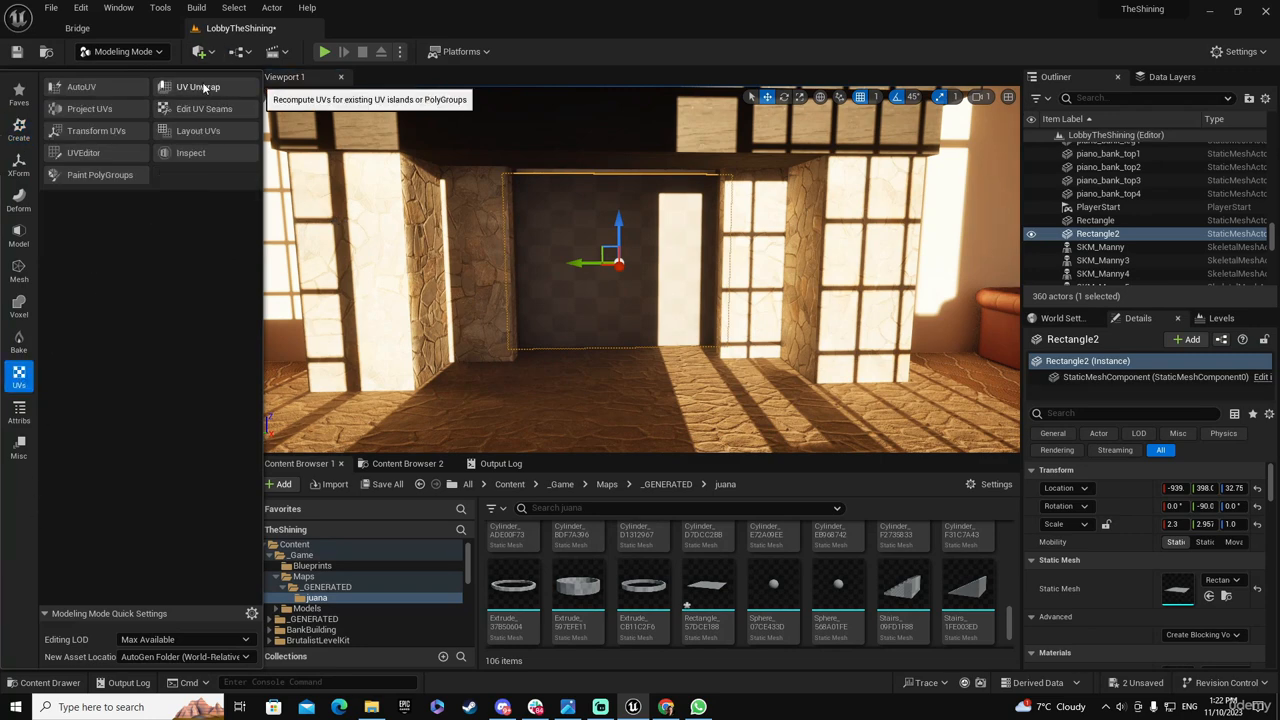
{"action": "left_click", "coordinate": [196, 87]}
{"action": "left_click", "coordinate": [641, 429]}
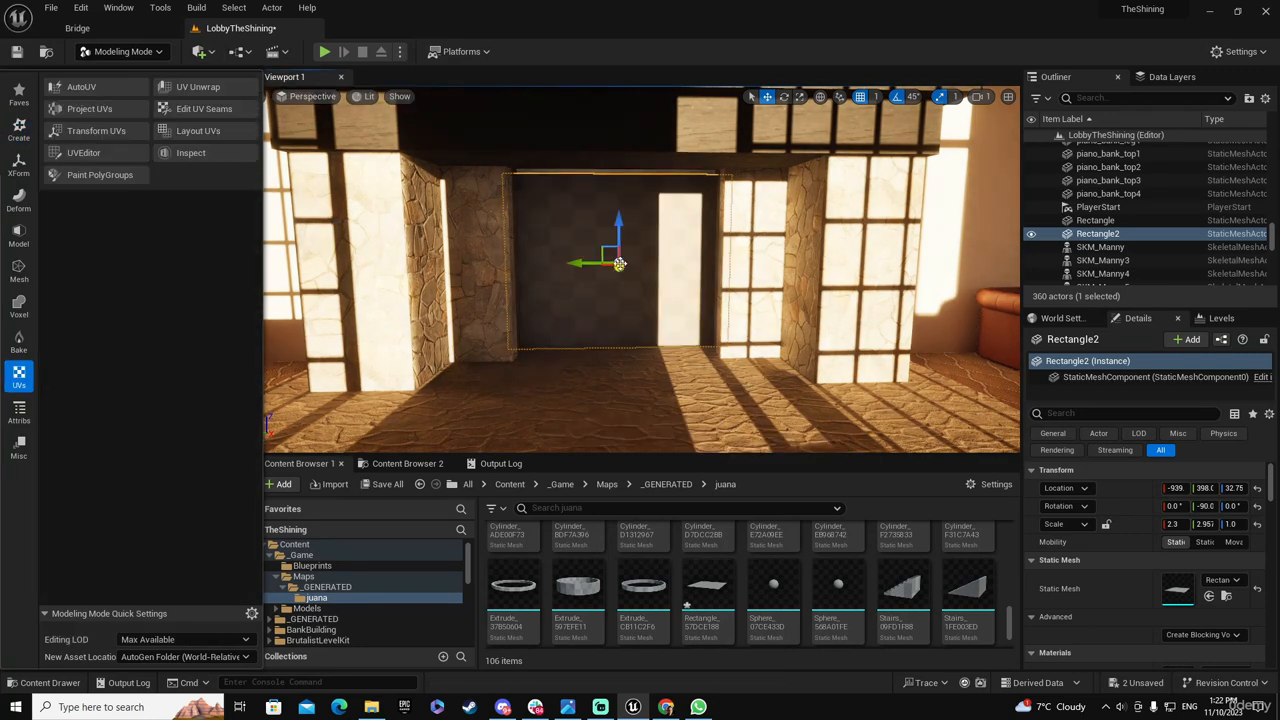
Find the Rusty_Metal_Sheet_tj4kedvcw surface among the Megascans surfaces and apply its material instance to the fireplace's back rectangle
{"action": "right_click_drag", "start_coordinate": [620, 263], "coordinate": [626, 291]}
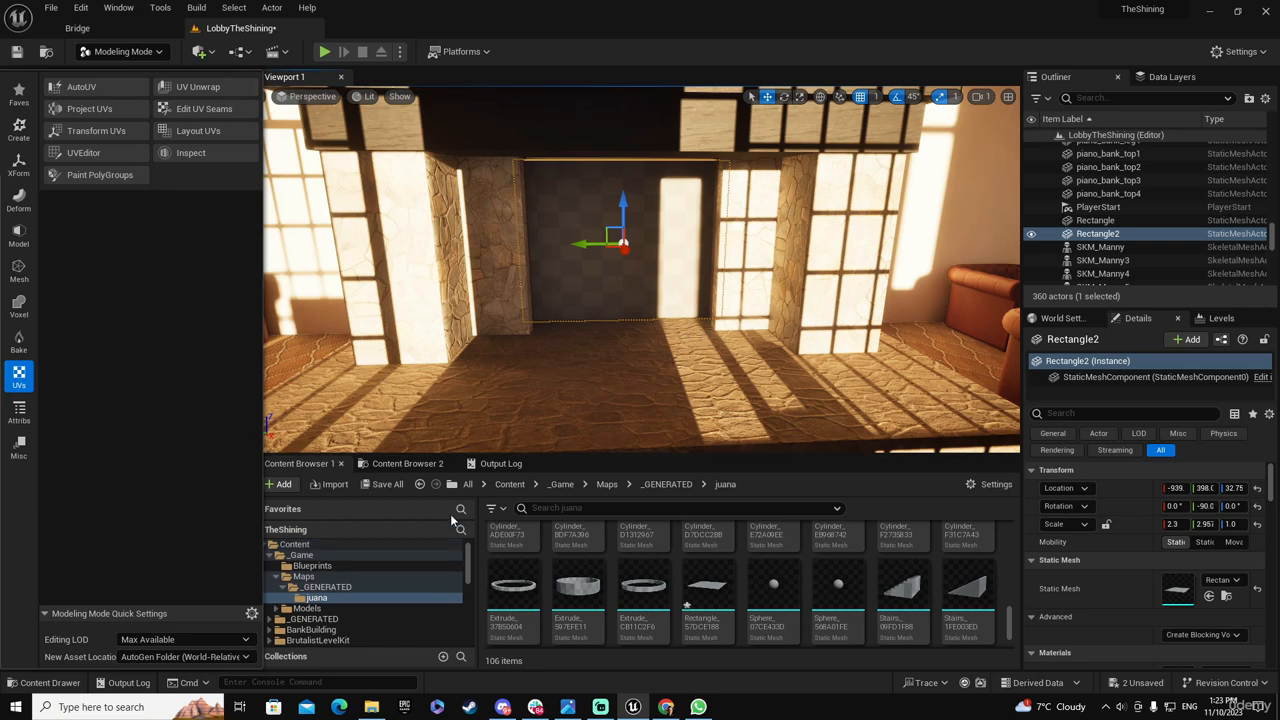
{"action": "left_click_drag", "start_coordinate": [260, 502], "coordinate": [245, 502]}
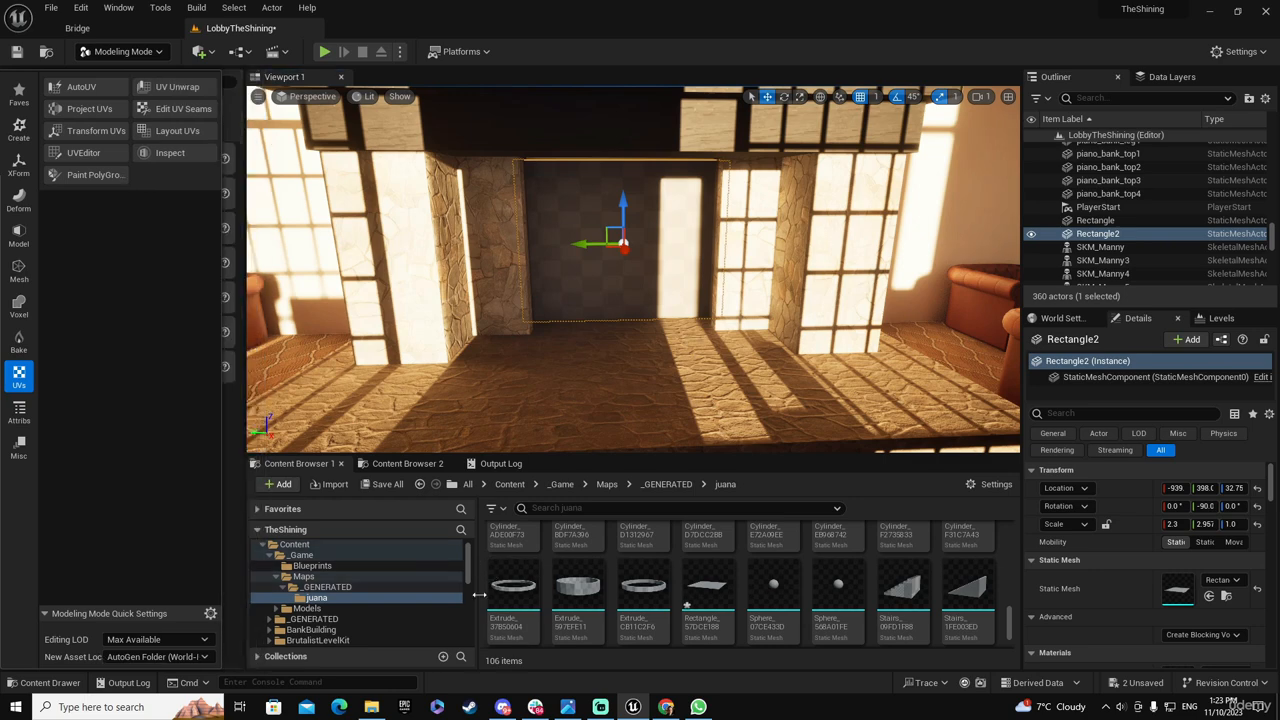
{"action": "scroll", "coordinate": [470, 580], "scroll_direction": "down", "scroll_amount": 3}
{"action": "scroll", "coordinate": [470, 585], "scroll_direction": "down", "scroll_amount": 2}
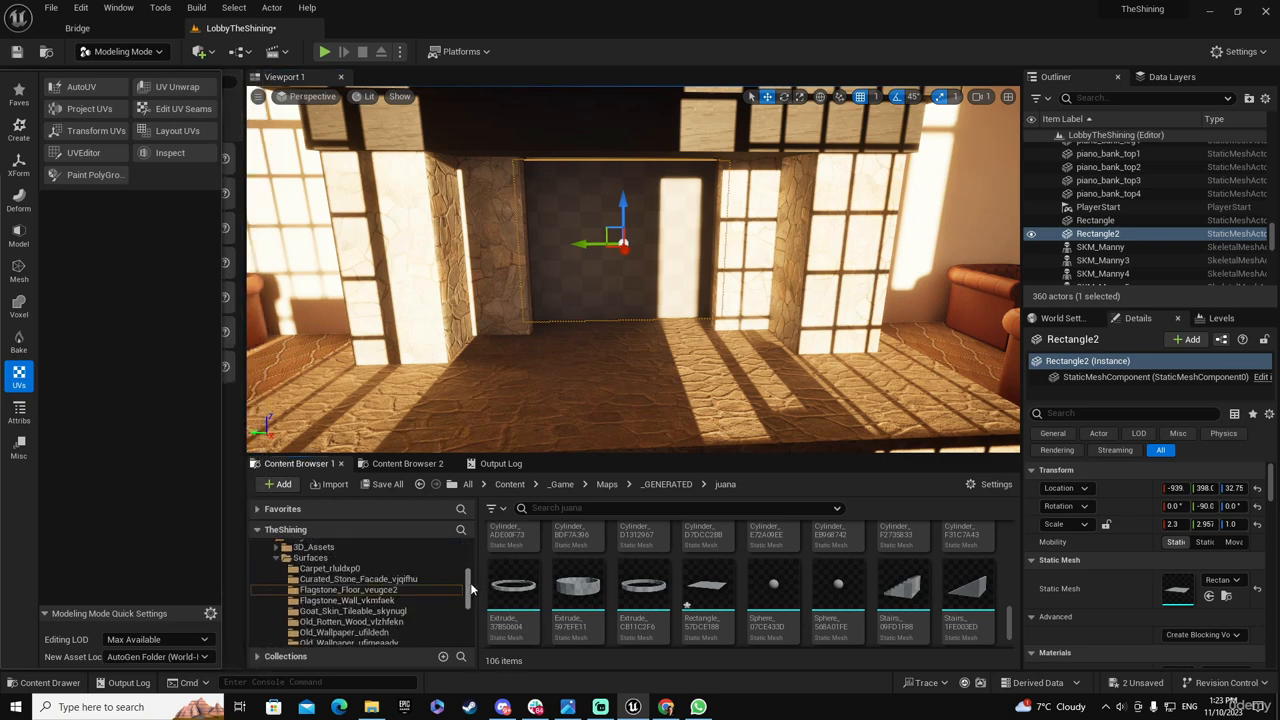
{"action": "left_click", "coordinate": [413, 591]}
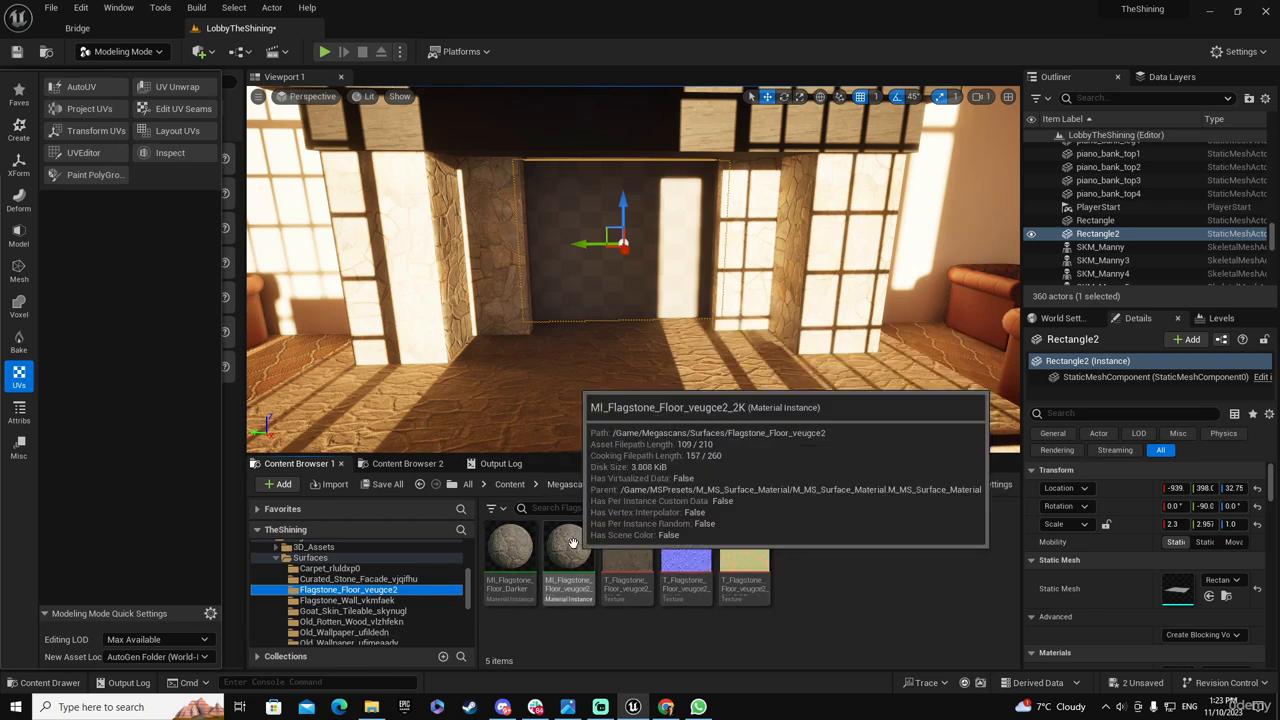
{"action": "key", "text": "Down"}
{"action": "key", "text": "Down"}
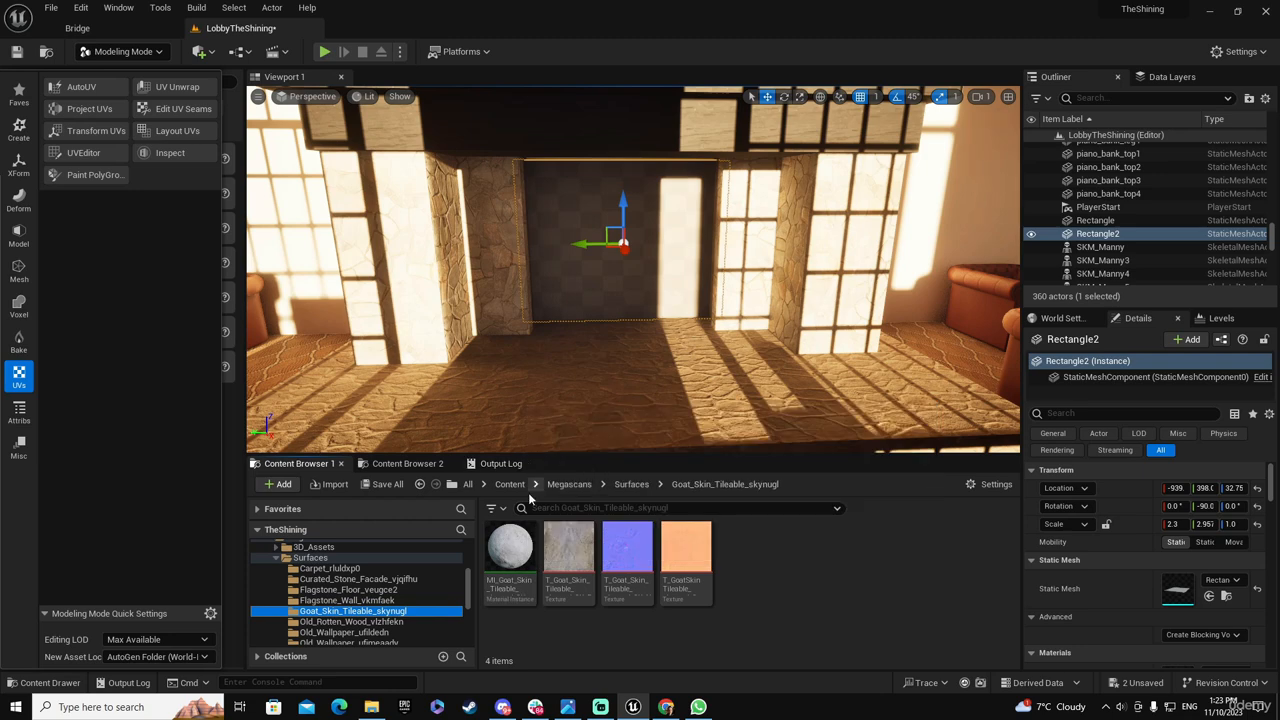
{"action": "left_click", "coordinate": [370, 633]}
{"action": "scroll", "coordinate": [365, 635], "scroll_direction": "down", "scroll_amount": 3}
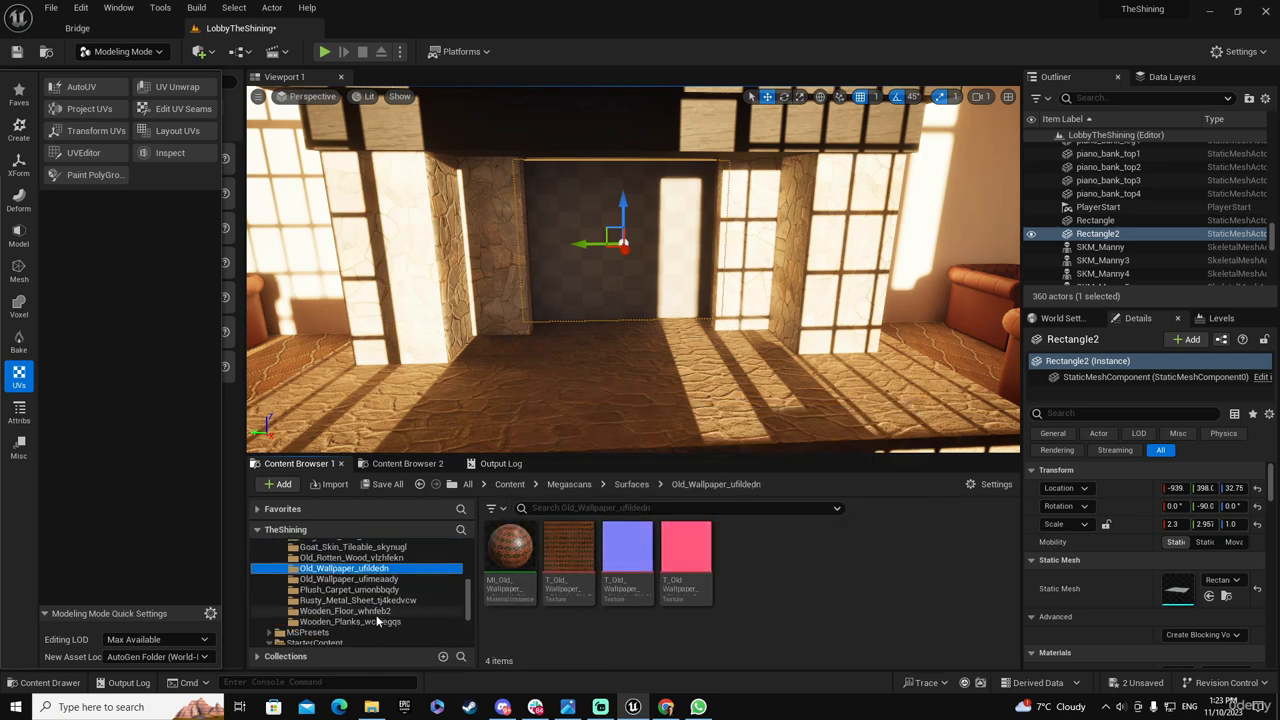
{"action": "left_click", "coordinate": [312, 621]}
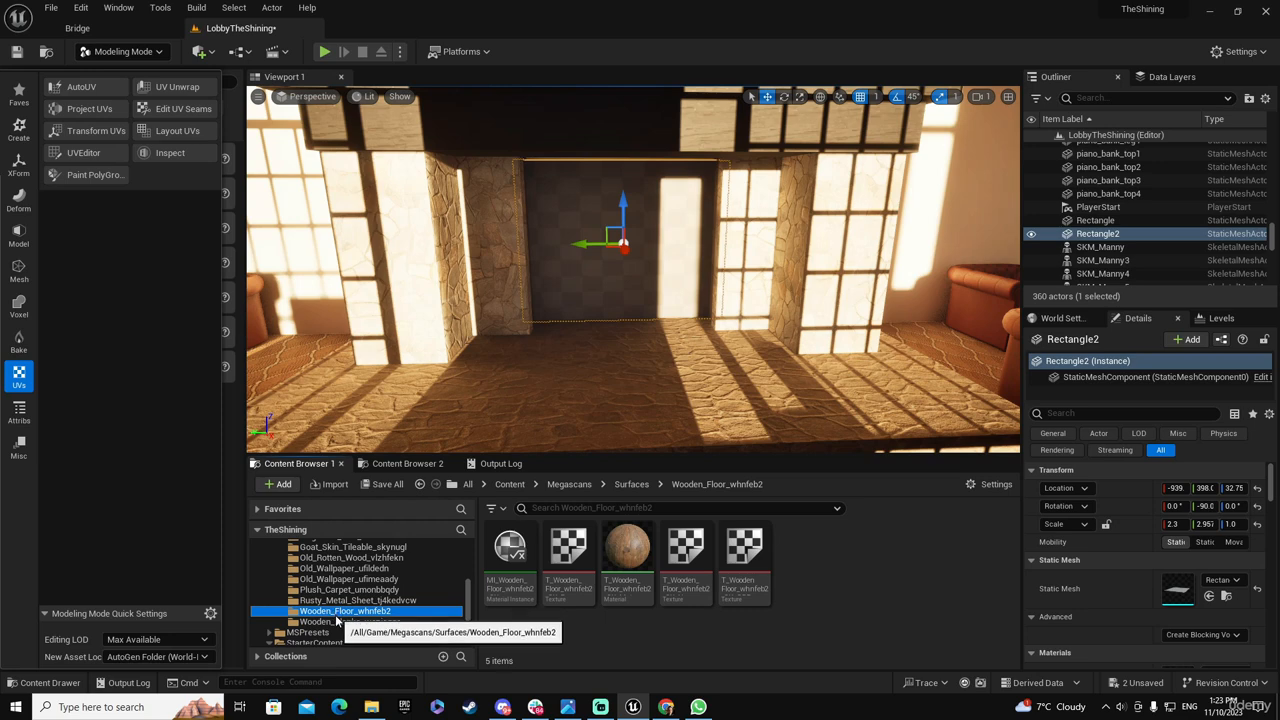
{"action": "left_click", "coordinate": [326, 601]}
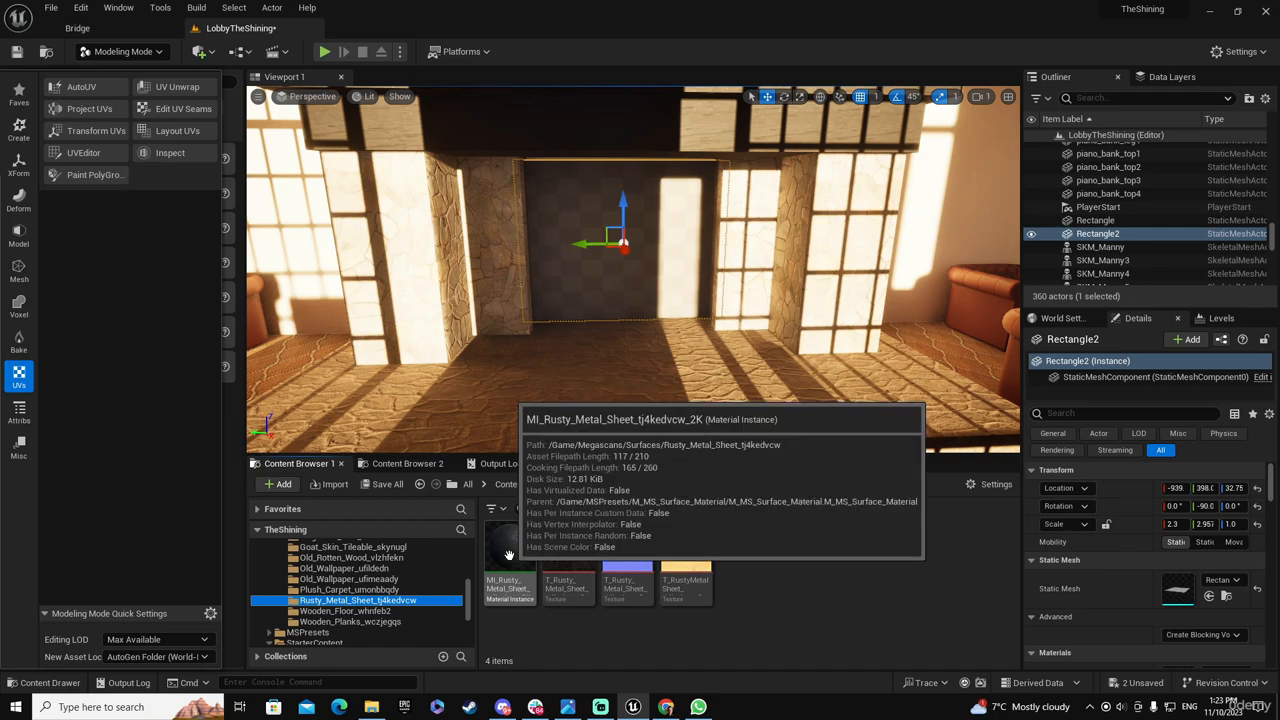
{"action": "left_click_drag", "start_coordinate": [512, 543], "coordinate": [570, 301]}
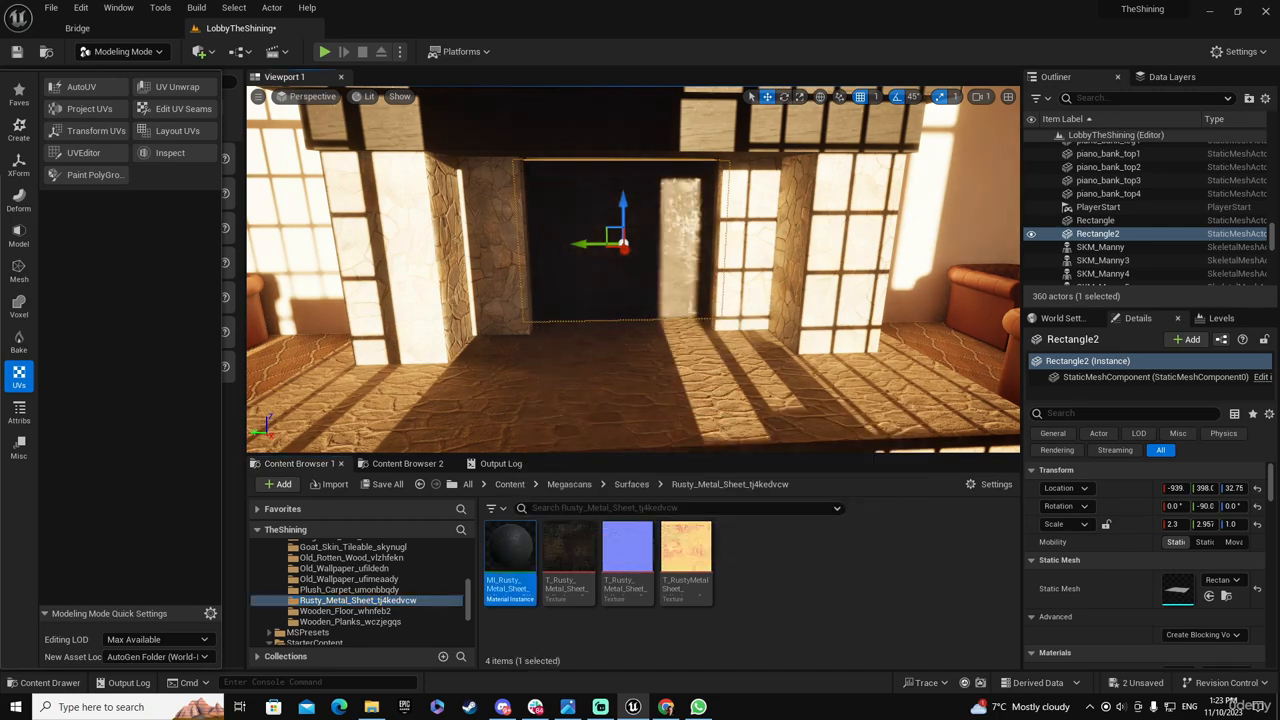
Push the fireplace's back rectangle deeper into the opening, to about X -947
{"action": "mouse_move", "coordinate": [570, 301]}
{"action": "right_mouse_down"}
{"action": "mouse_move", "coordinate": [580, 280]}
{"action": "mouse_move", "coordinate": [622, 290]}
{"action": "mouse_move", "coordinate": [560, 346]}
{"action": "mouse_move", "coordinate": [584, 311]}
{"action": "right_mouse_up"}
{"action": "key", "text": "w"}
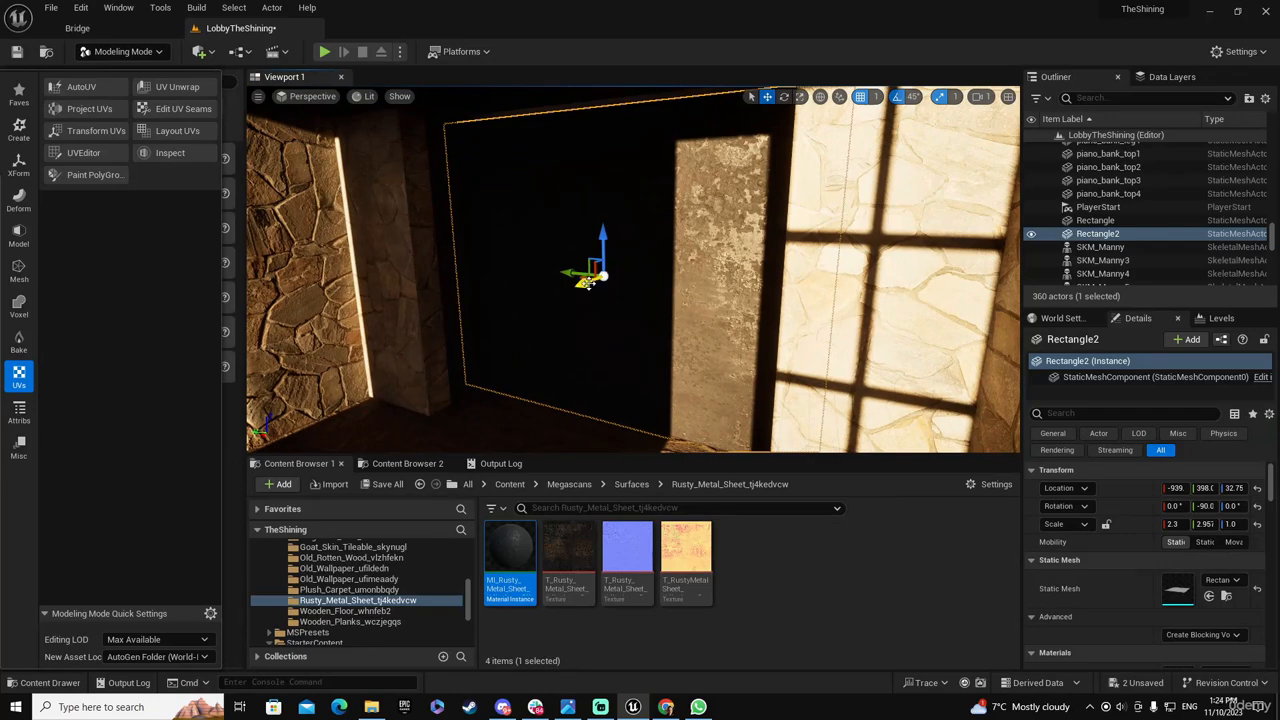
{"action": "left_click_drag", "start_coordinate": [584, 283], "coordinate": [589, 275]}
Save all modified content, including the LobbyTheShining map and the generated rectangle mesh
{"action": "right_click_drag", "start_coordinate": [589, 275], "coordinate": [431, 278]}
{"action": "key", "text": "s"}
{"action": "key", "text": "s"}
{"action": "key", "text": "d"}
{"action": "left_click", "coordinate": [385, 487]}
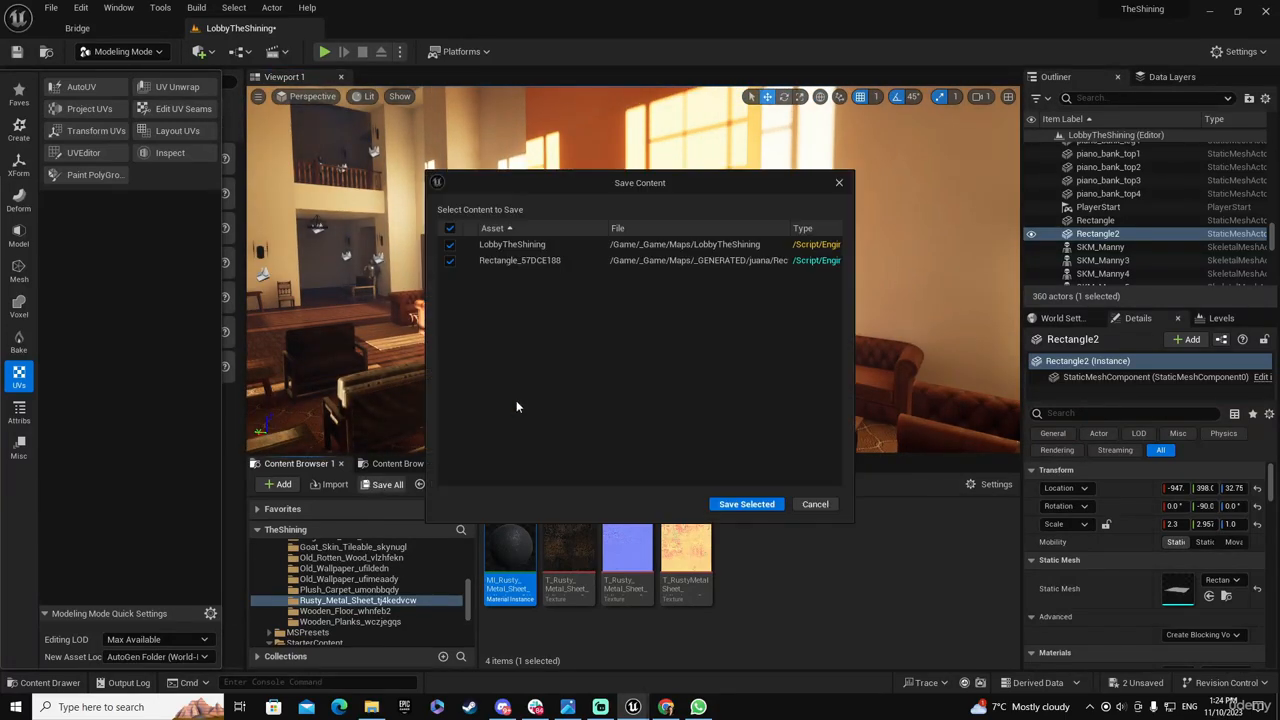
{"action": "left_click", "coordinate": [746, 503]}
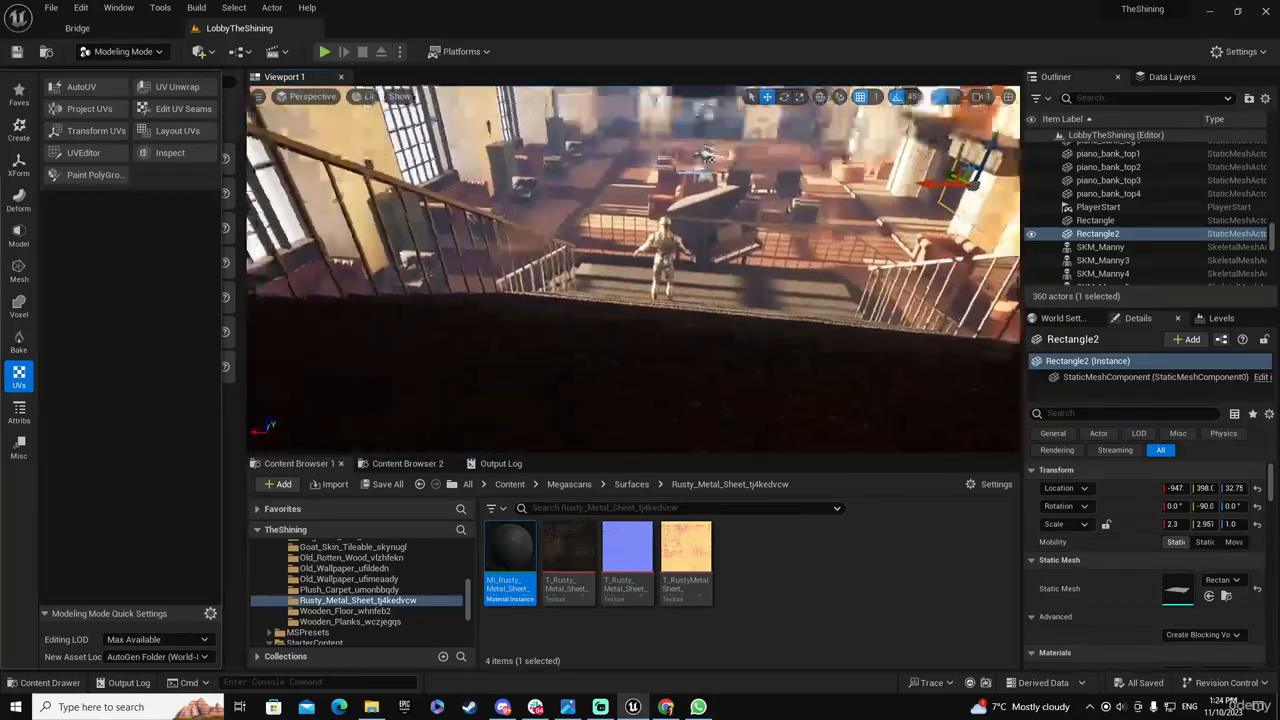
Examine the whole lobby from the staircase, with the textured fireplace, furniture and chandeliers in view
{"action": "key", "text": "s"}
{"action": "right_click_drag", "start_coordinate": [633, 270], "coordinate": [657, 231]}
{"action": "key", "text": "w"}
{"action": "key", "text": "d"}
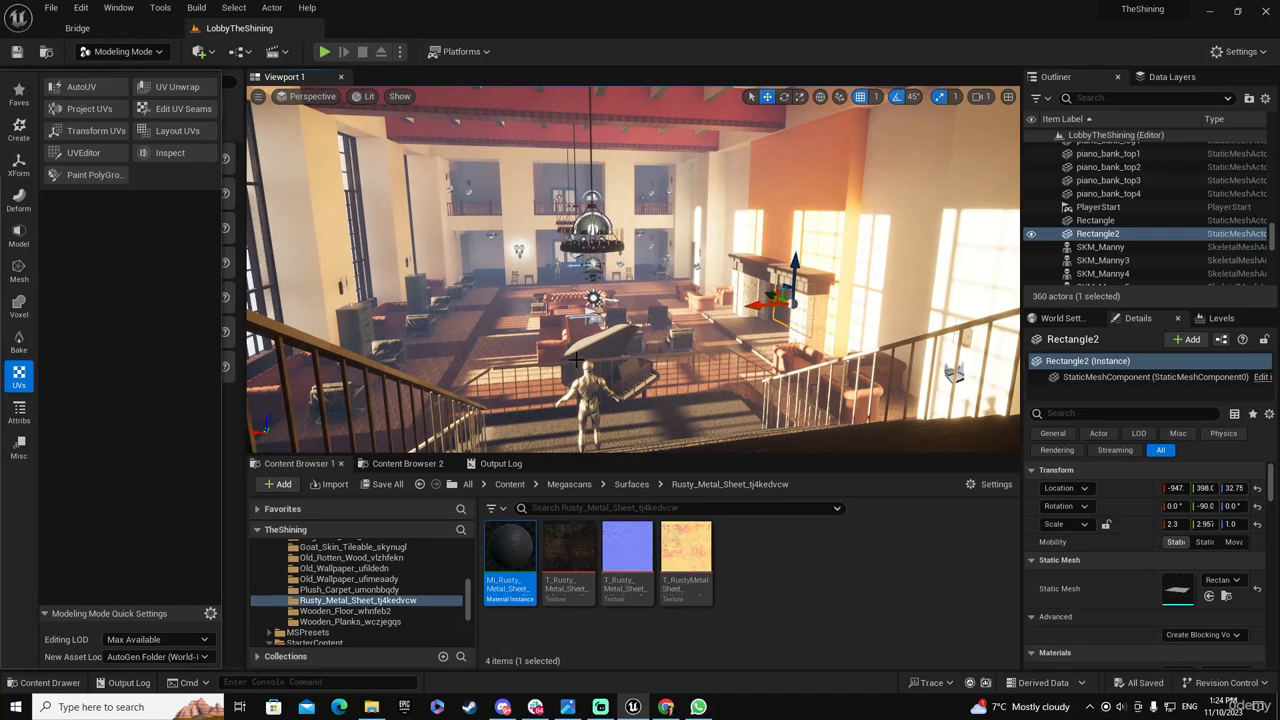
{"action": "mouse_move", "coordinate": [608, 341]}
{"action": "right_mouse_down"}
{"action": "mouse_move", "coordinate": [592, 332]}
{"action": "mouse_move", "coordinate": [598, 362]}
{"action": "right_mouse_up"}
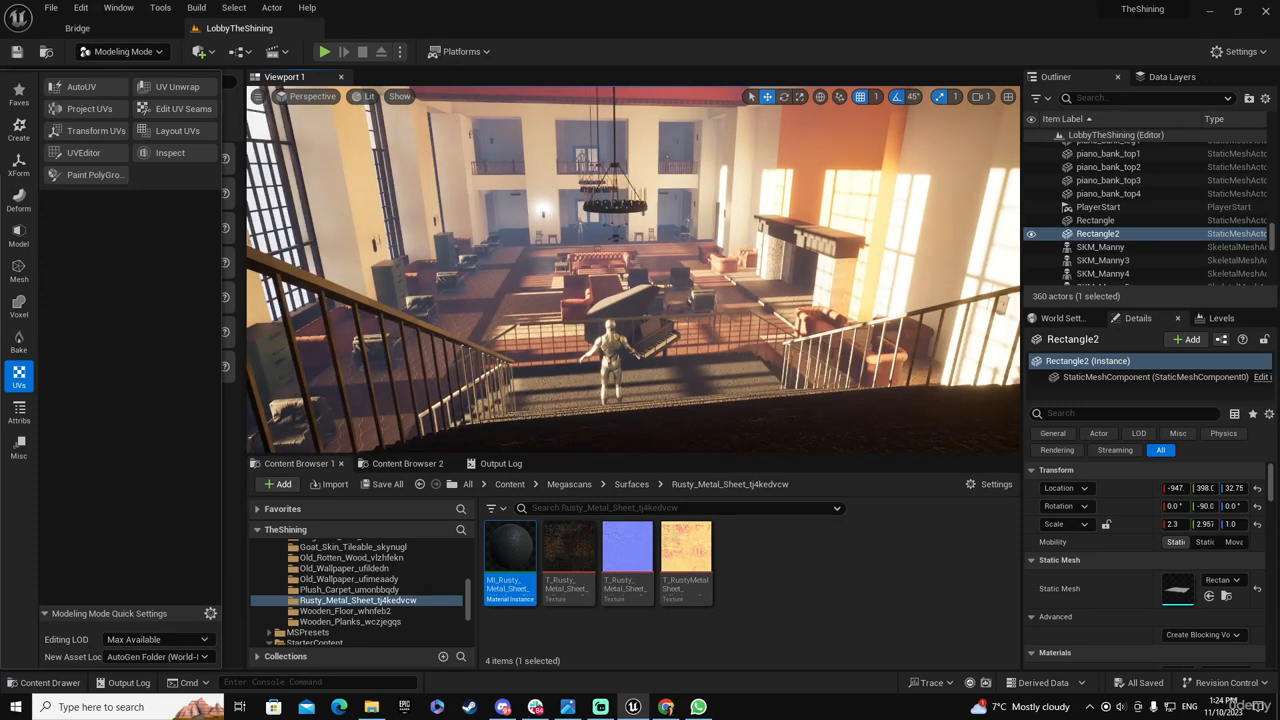
{"action": "mouse_move", "coordinate": [598, 362]}
{"action": "right_mouse_down"}
{"action": "mouse_move", "coordinate": [606, 330]}
{"action": "mouse_move", "coordinate": [578, 354]}
{"action": "mouse_move", "coordinate": [612, 348]}
{"action": "right_mouse_up"}
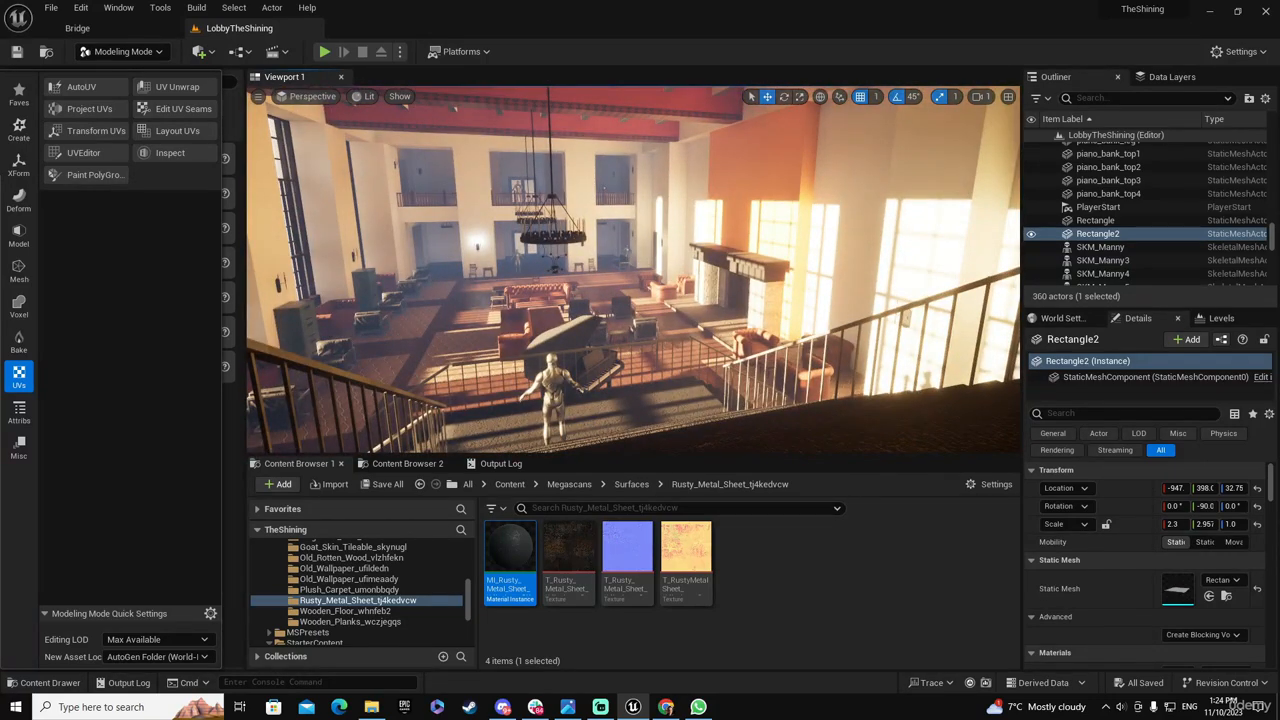